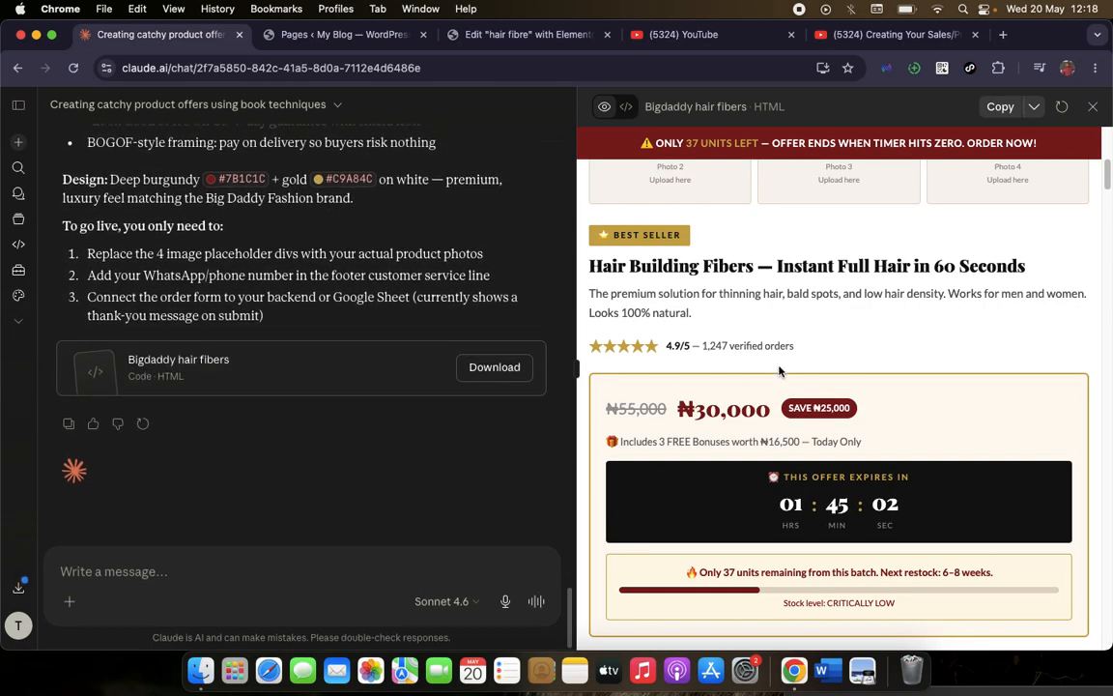
Examine the Bigdaddy hair fibers sales page preview, from the product images and pricing through the benefits, specifications and bonus offers
scroll(780, 490, down, 9)
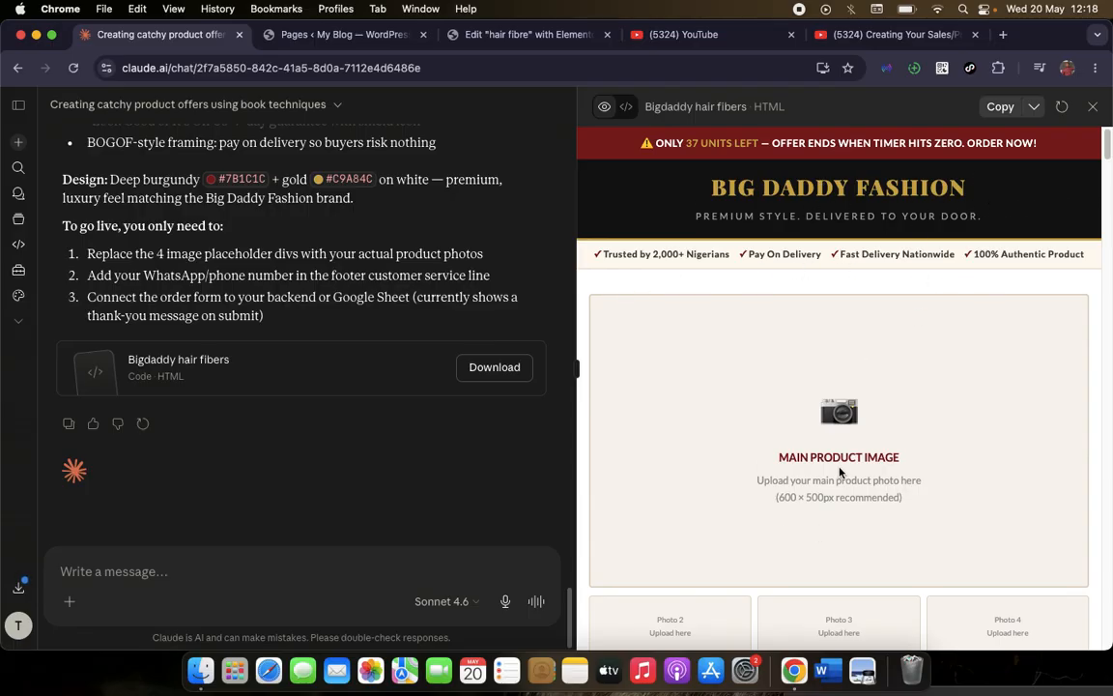
scroll(839, 472, down, 2)
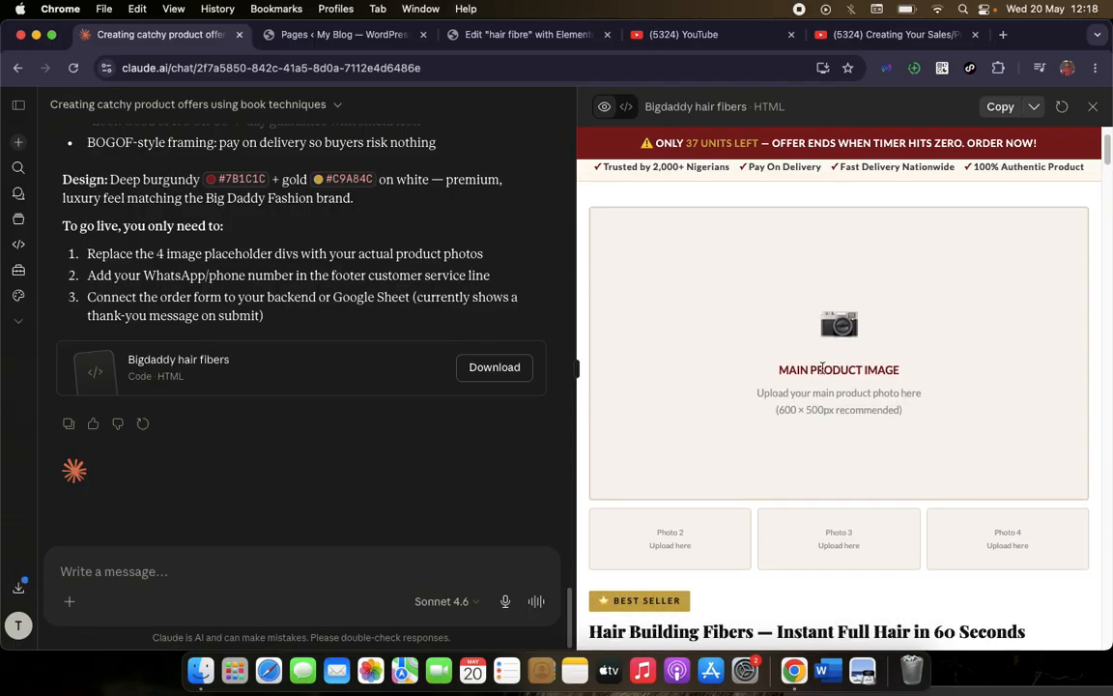
scroll(823, 369, down, 3)
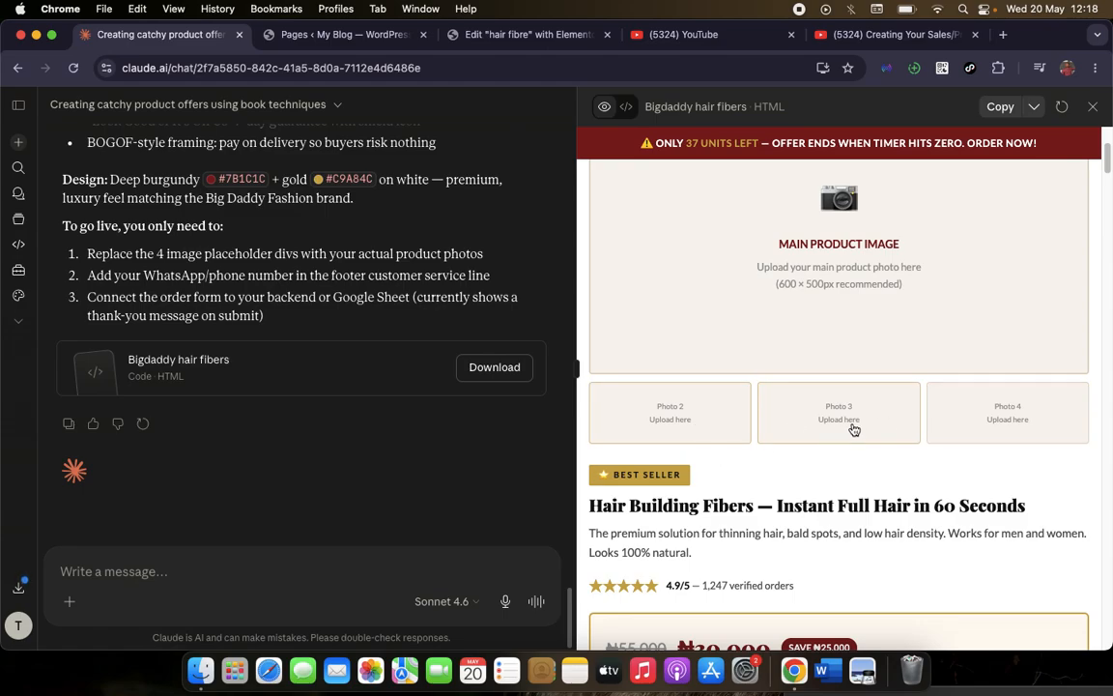
scroll(785, 425, down, 2)
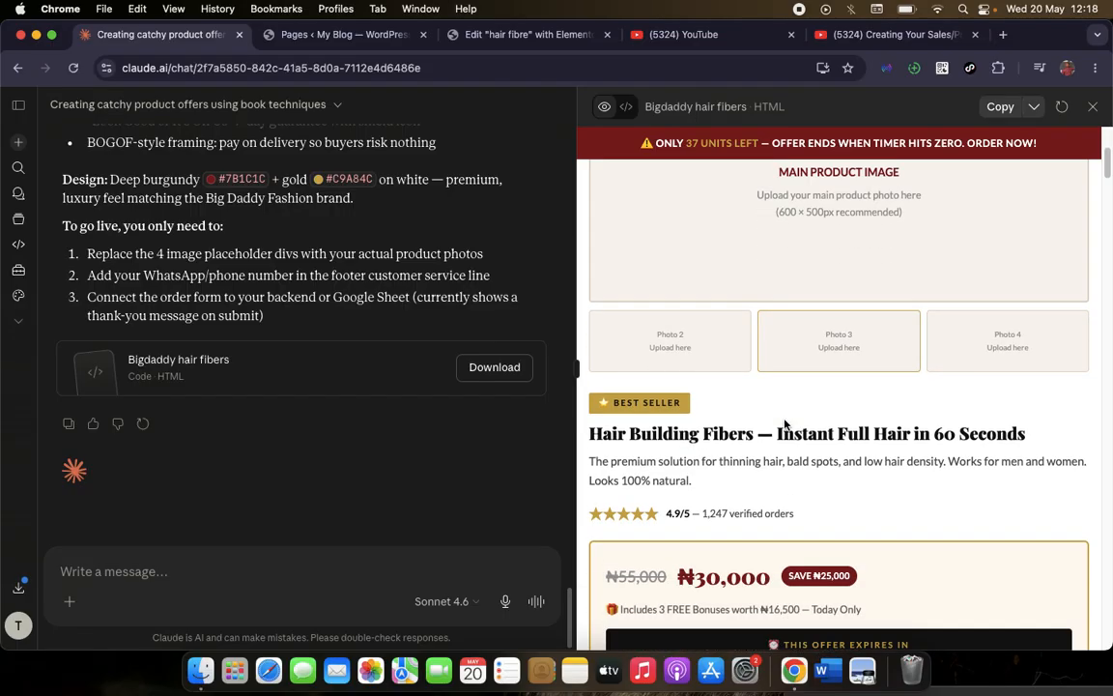
scroll(784, 425, down, 5)
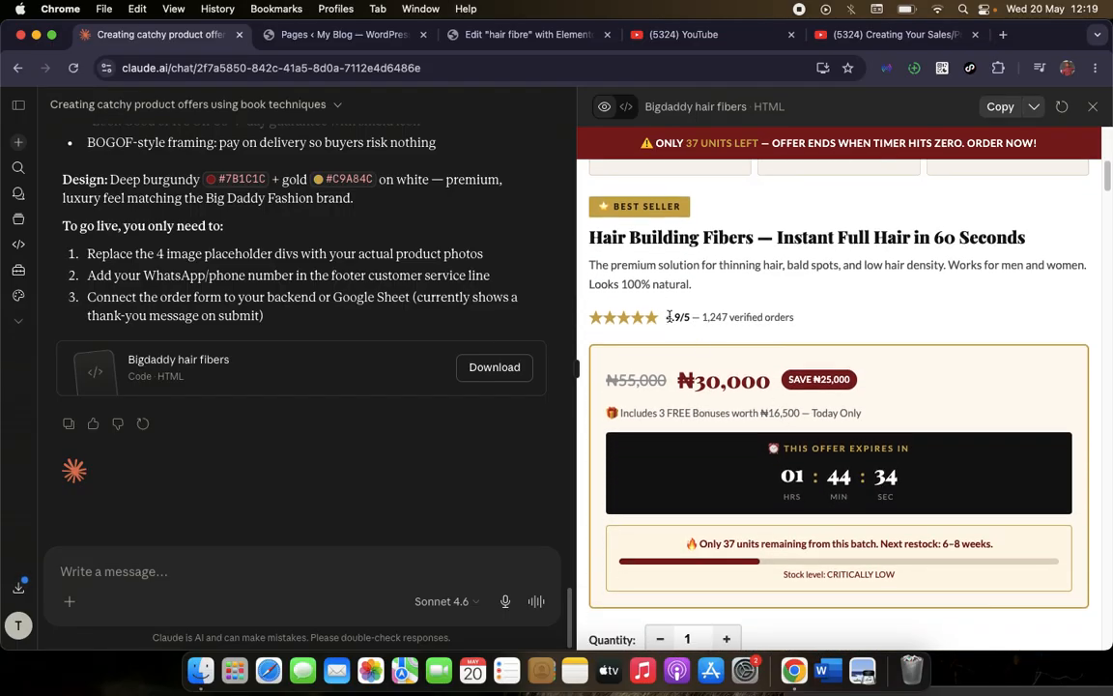
scroll(669, 316, down, 4)
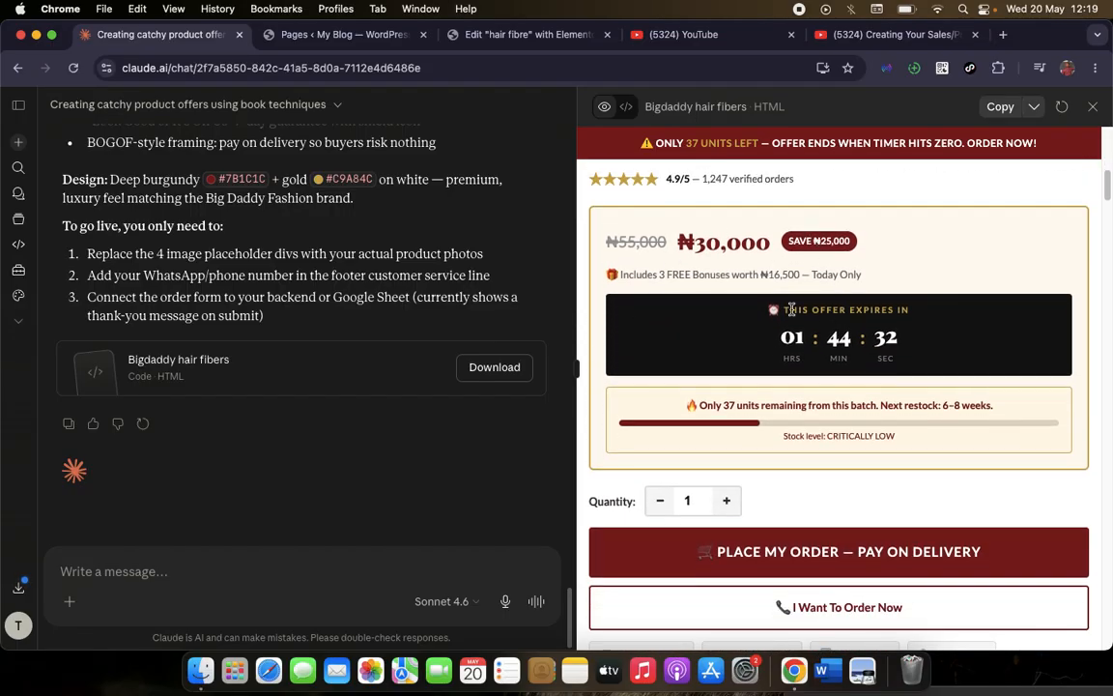
scroll(791, 310, down, 4)
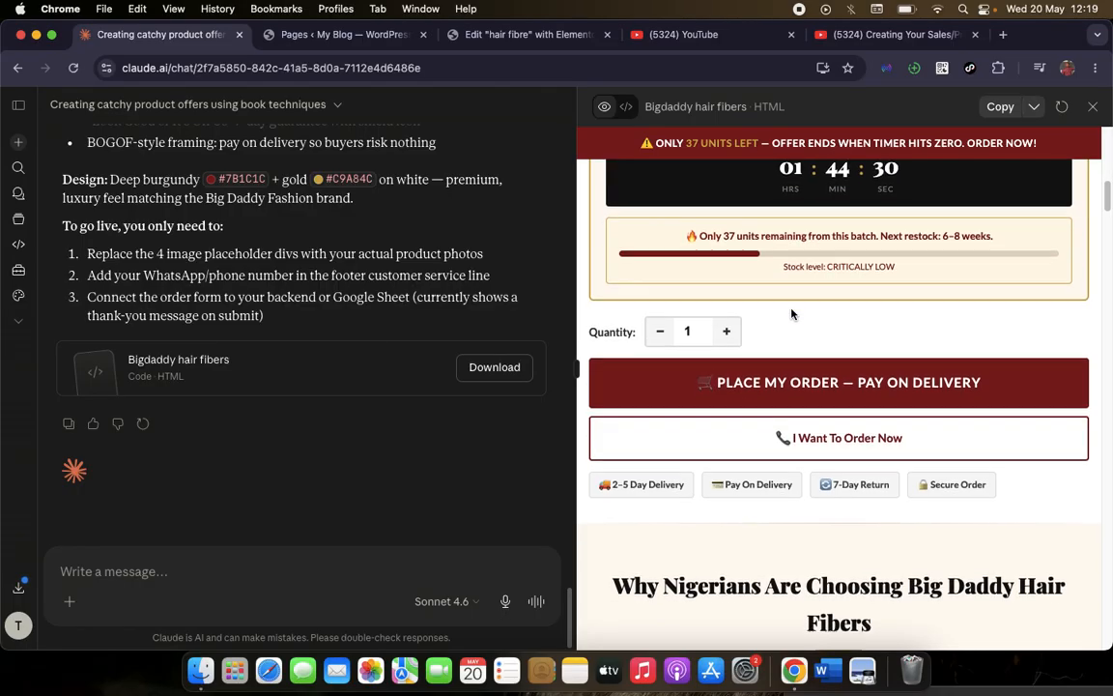
scroll(791, 313, down, 6)
scroll(792, 314, down, 3)
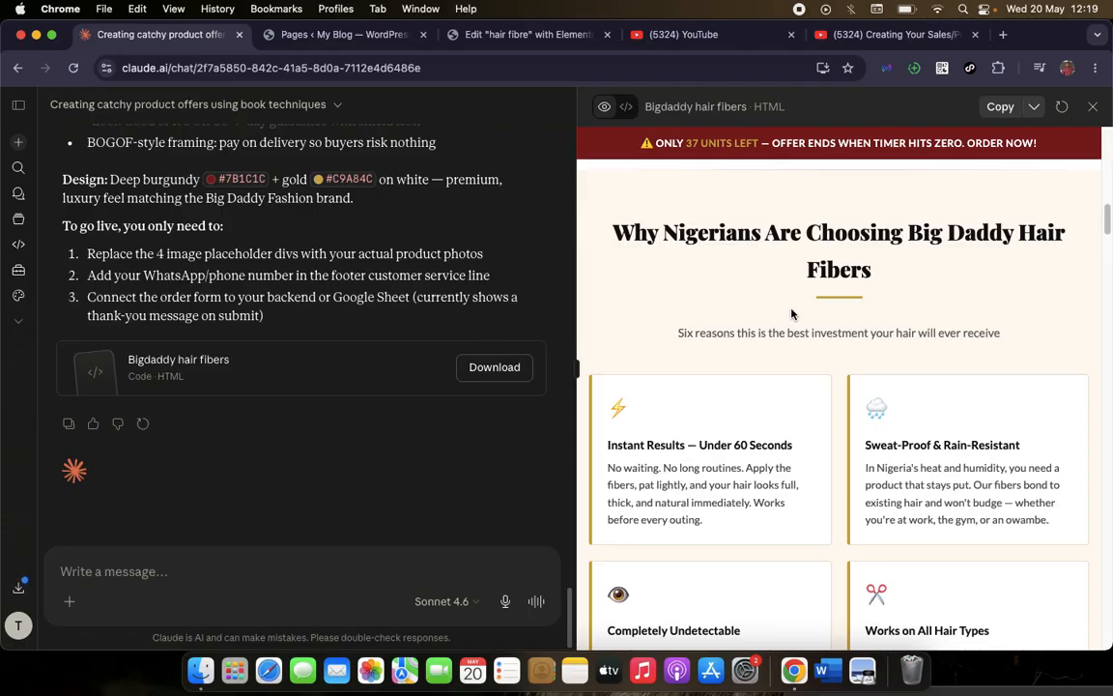
scroll(792, 314, down, 2)
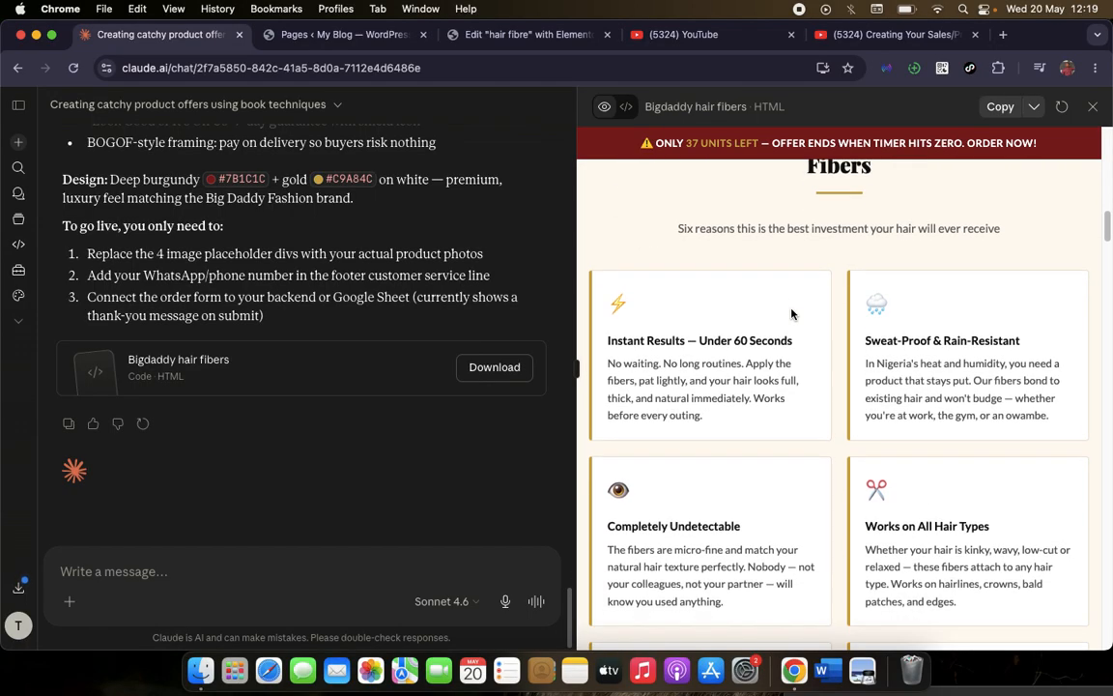
scroll(899, 394, down, 3)
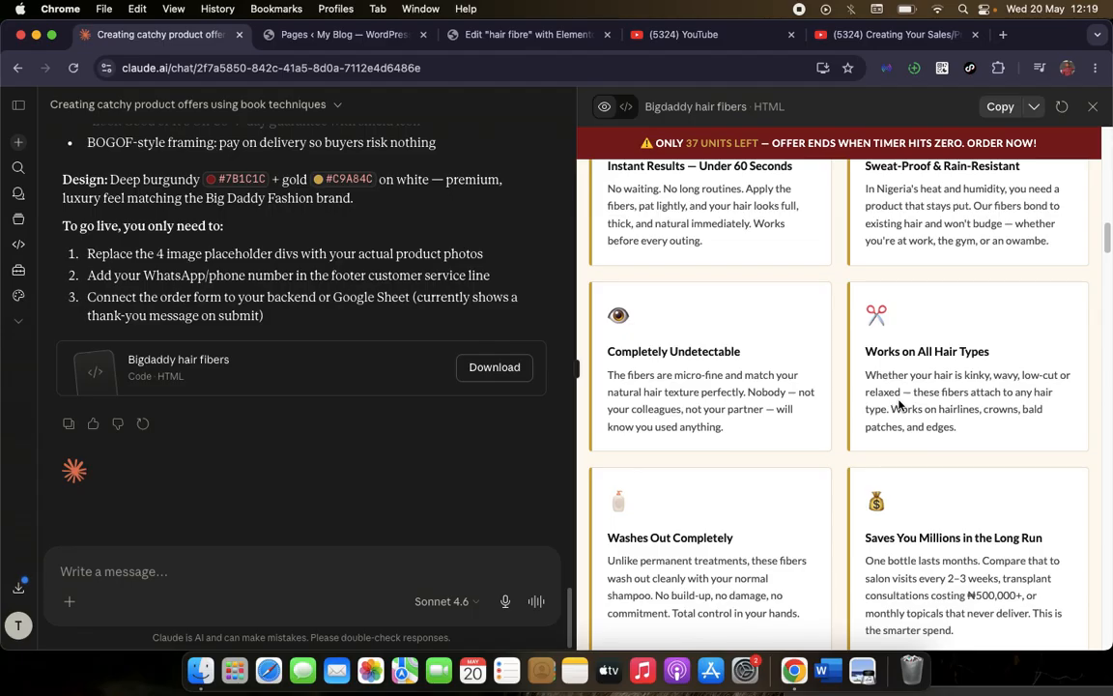
scroll(899, 405, up, 2)
scroll(898, 405, down, 10)
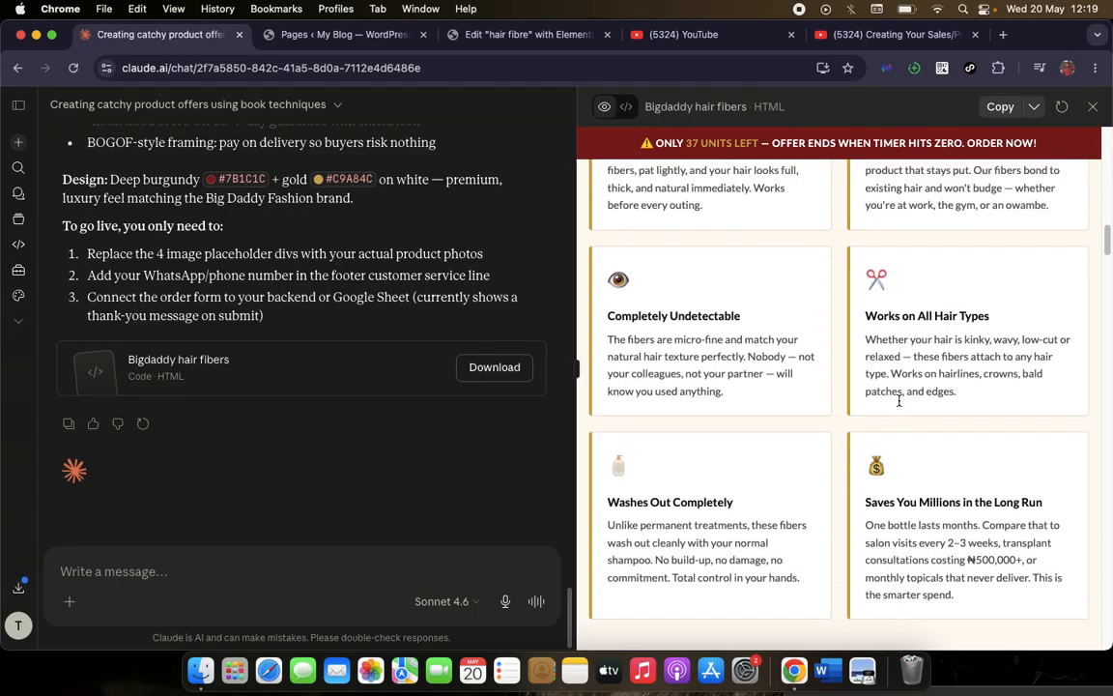
scroll(899, 405, down, 15)
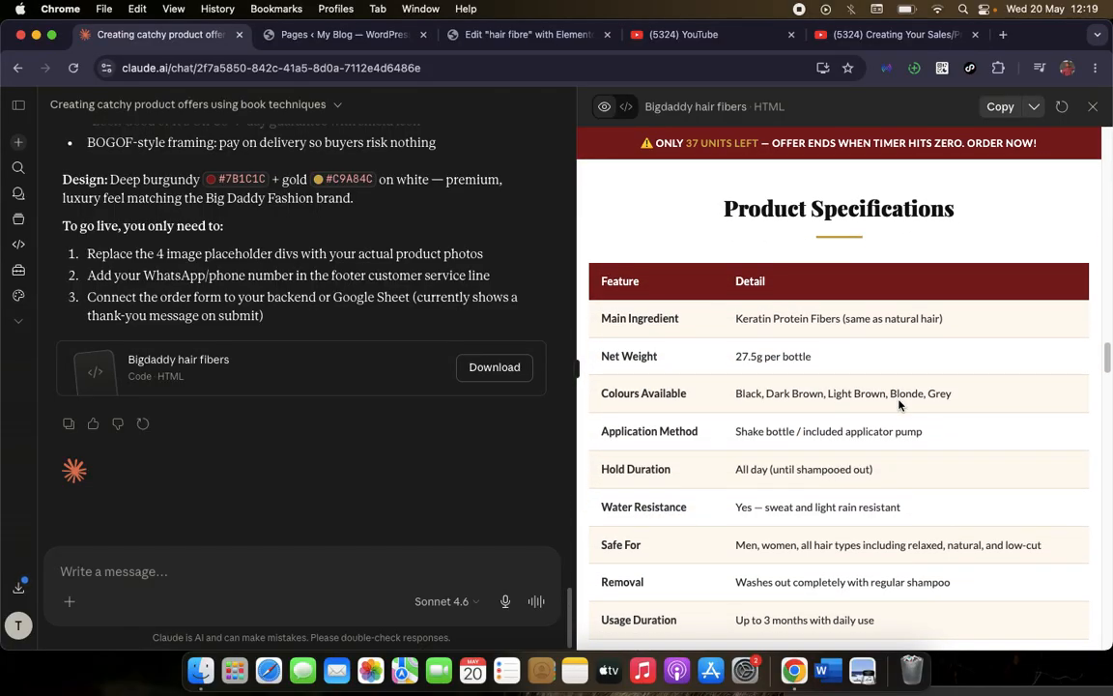
scroll(899, 405, down, 10)
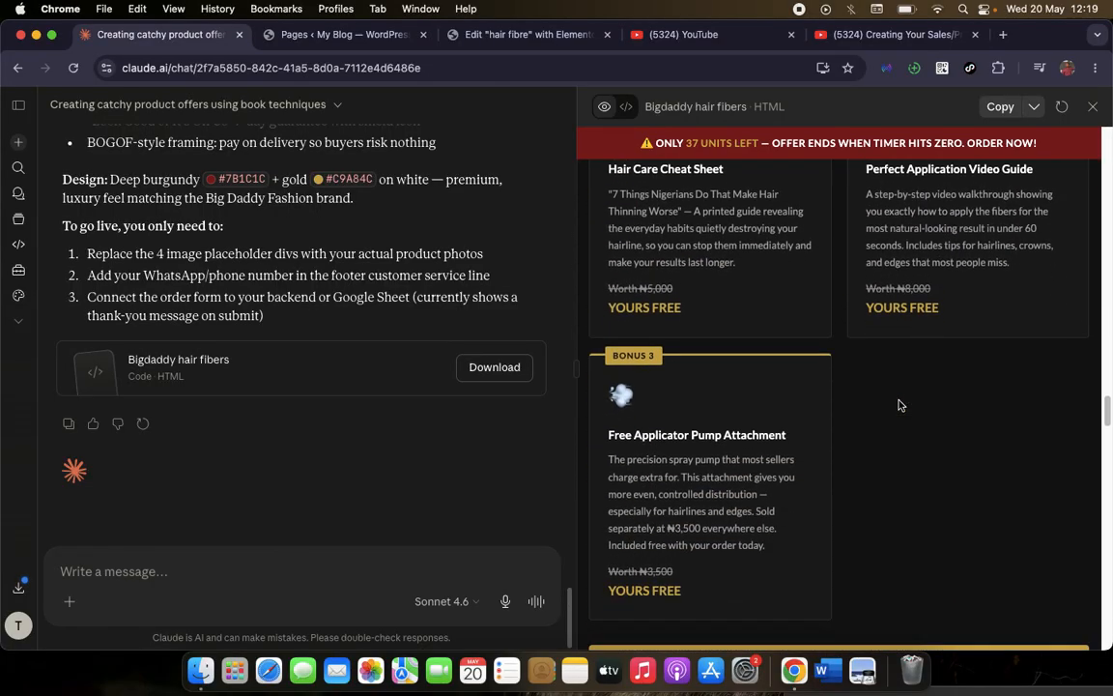
Display the HTML source of the Bigdaddy hair fibers page and copy the full code
click(627, 107)
scroll(802, 398, up, 8)
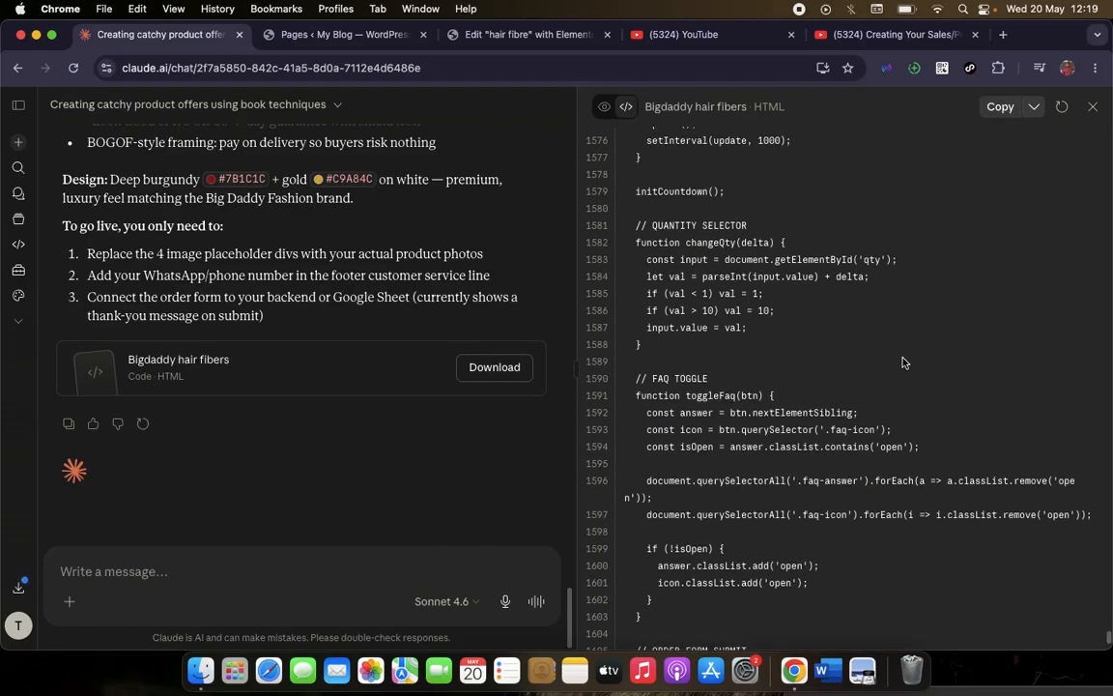
click(1000, 107)
Switch to the Elementor editor for the hair fibre page, search the widgets for "html" and add the HTML widget to the empty canvas
click(504, 34)
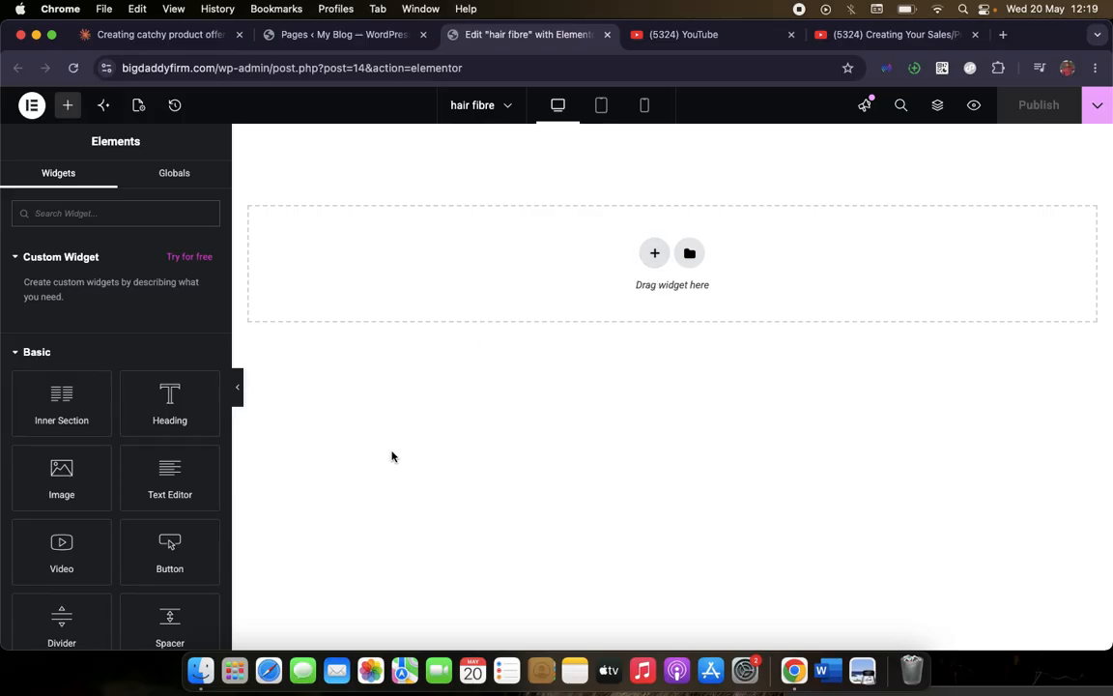
click(70, 214)
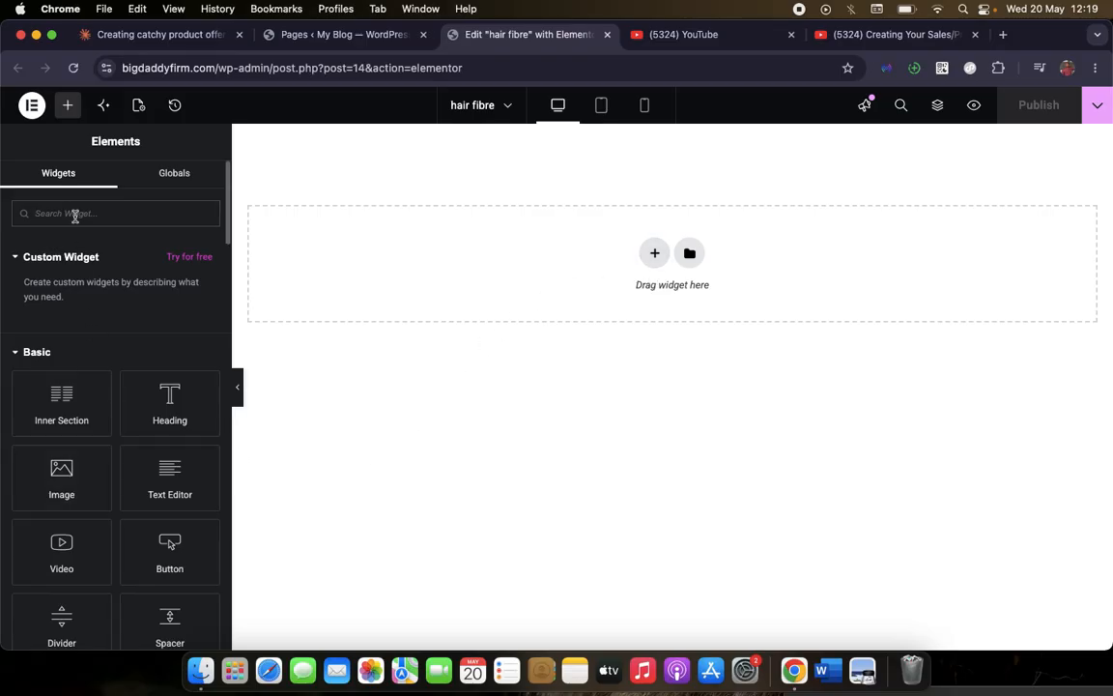
text(html)
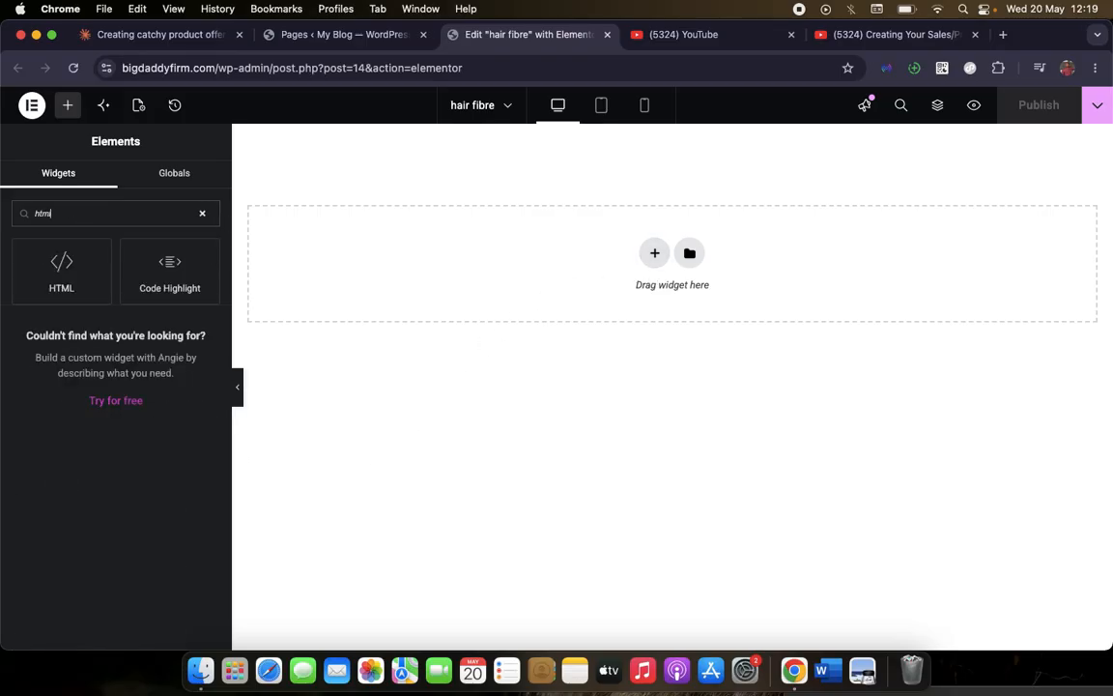
drag(39, 274, 476, 174)
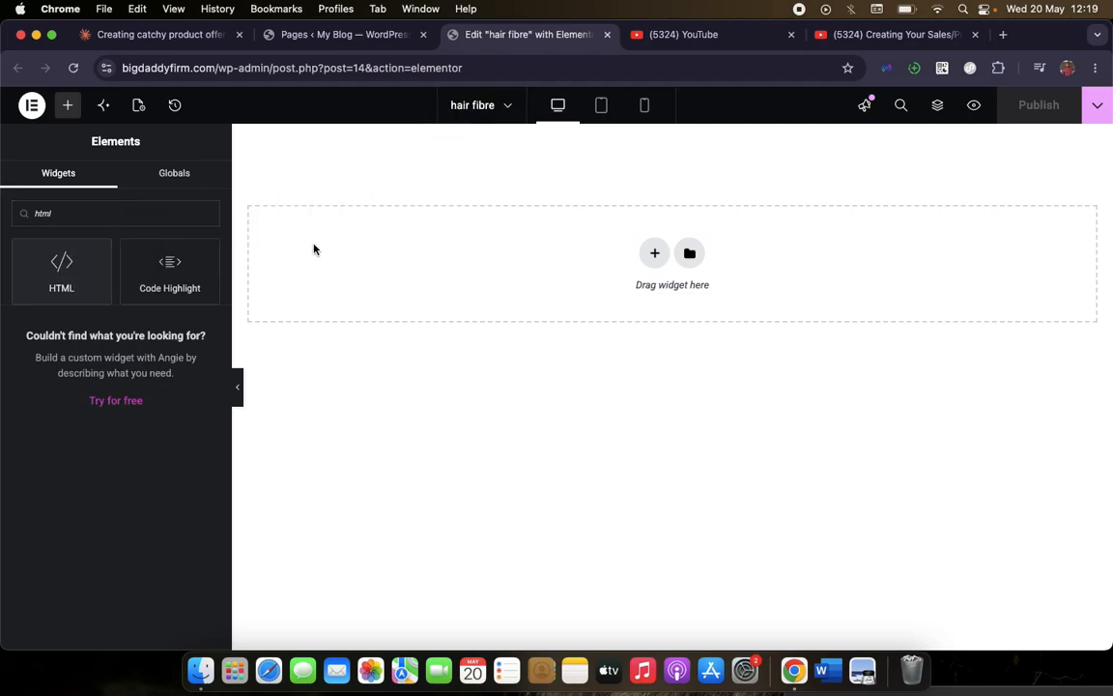
drag(81, 277, 665, 263)
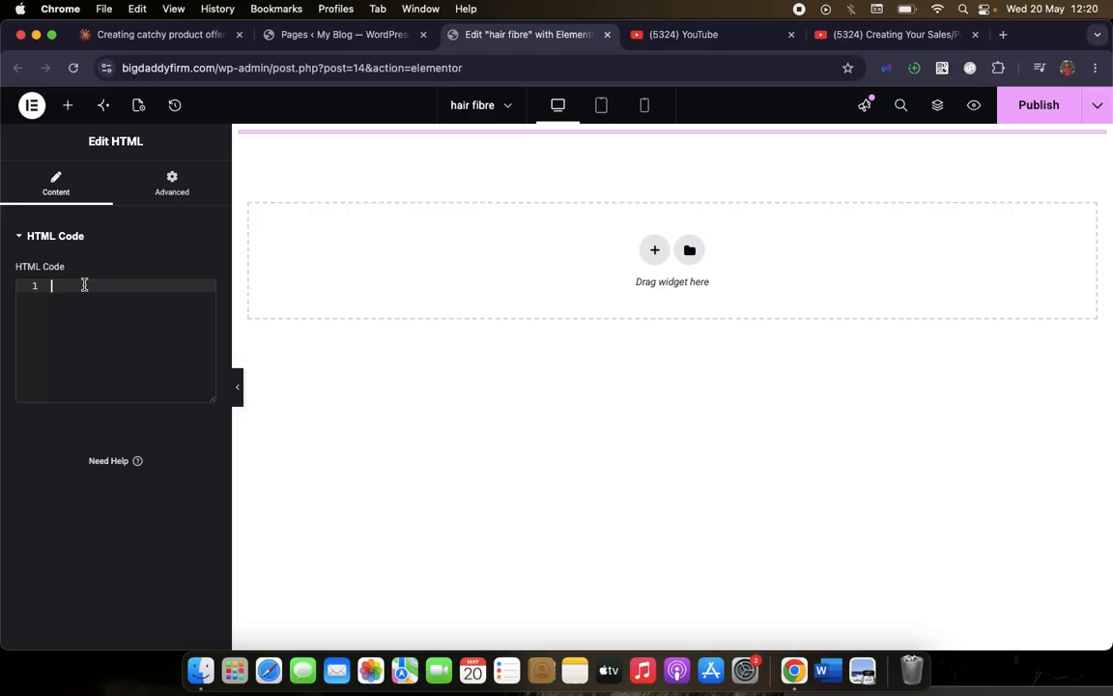
Paste the copied sales page code into the HTML widget and publish the hair fibre page
key(cmd+v)
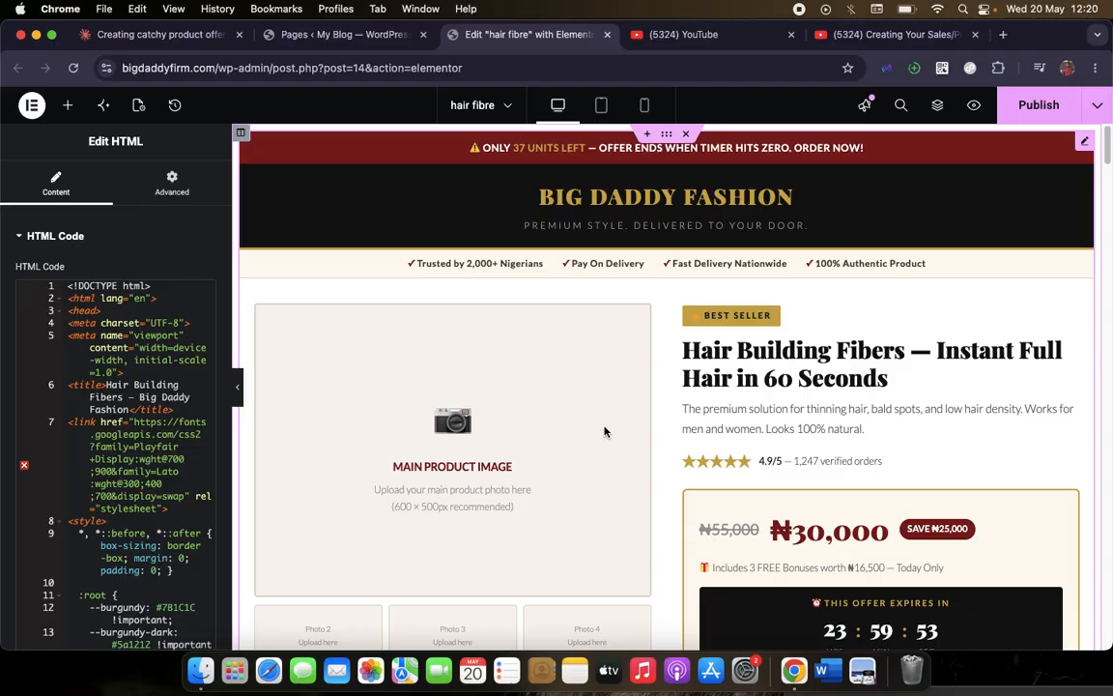
scroll(609, 435, down, 10)
click(1032, 102)
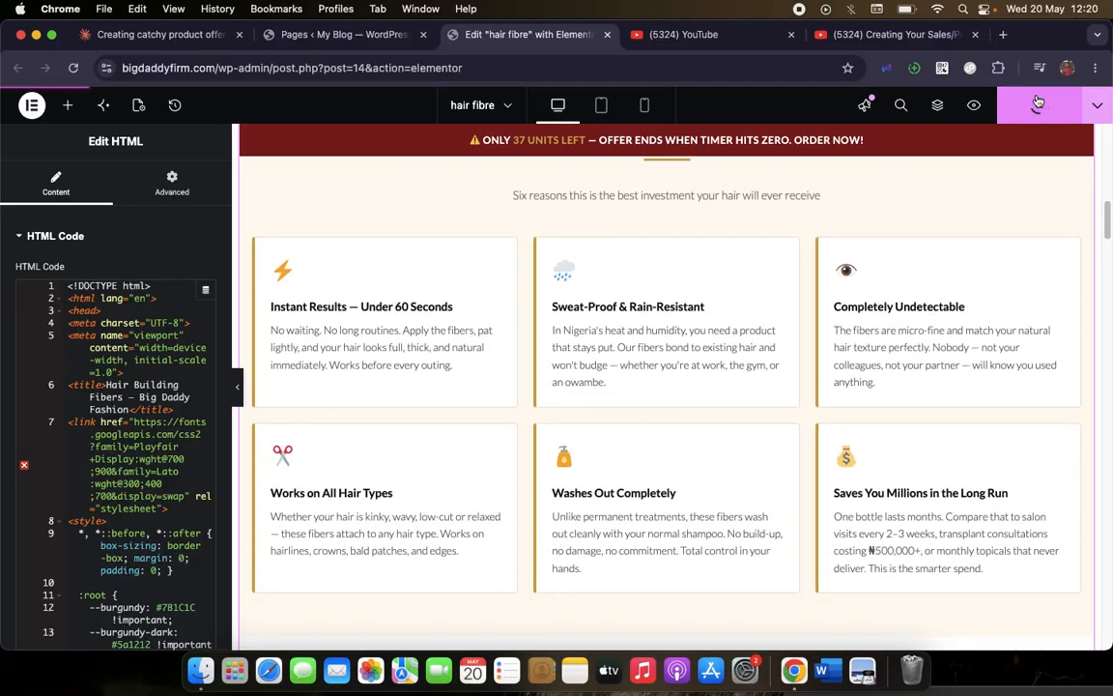
Open the live hair fibre page in a new tab from the WordPress Pages list and switch to it
click(359, 36)
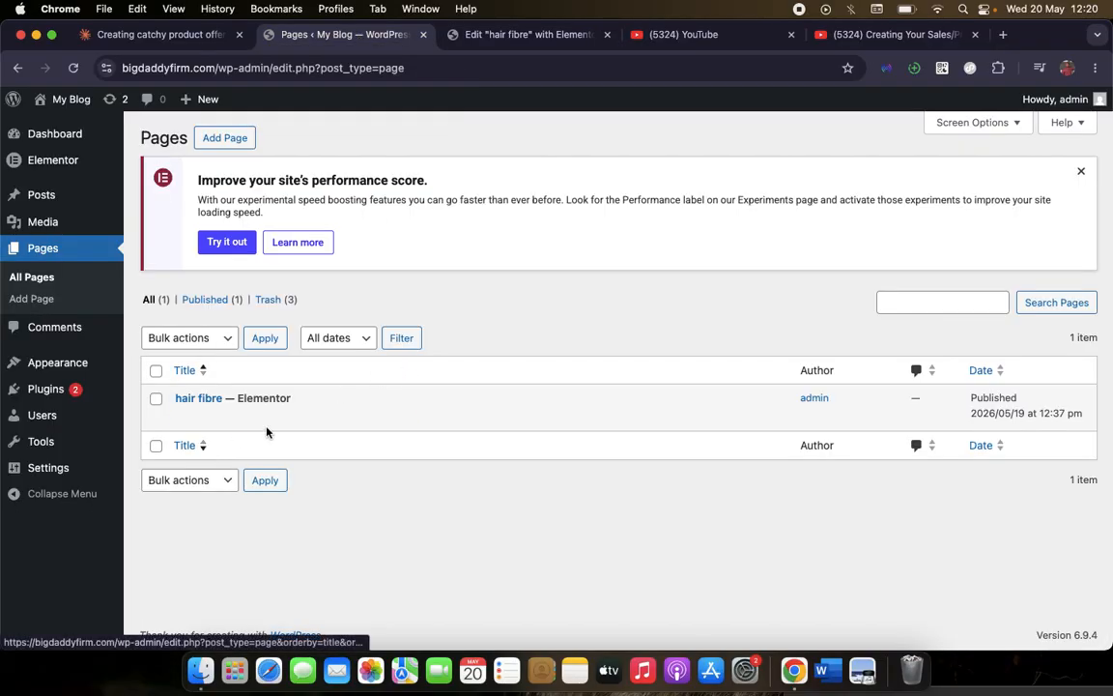
right_click(301, 422)
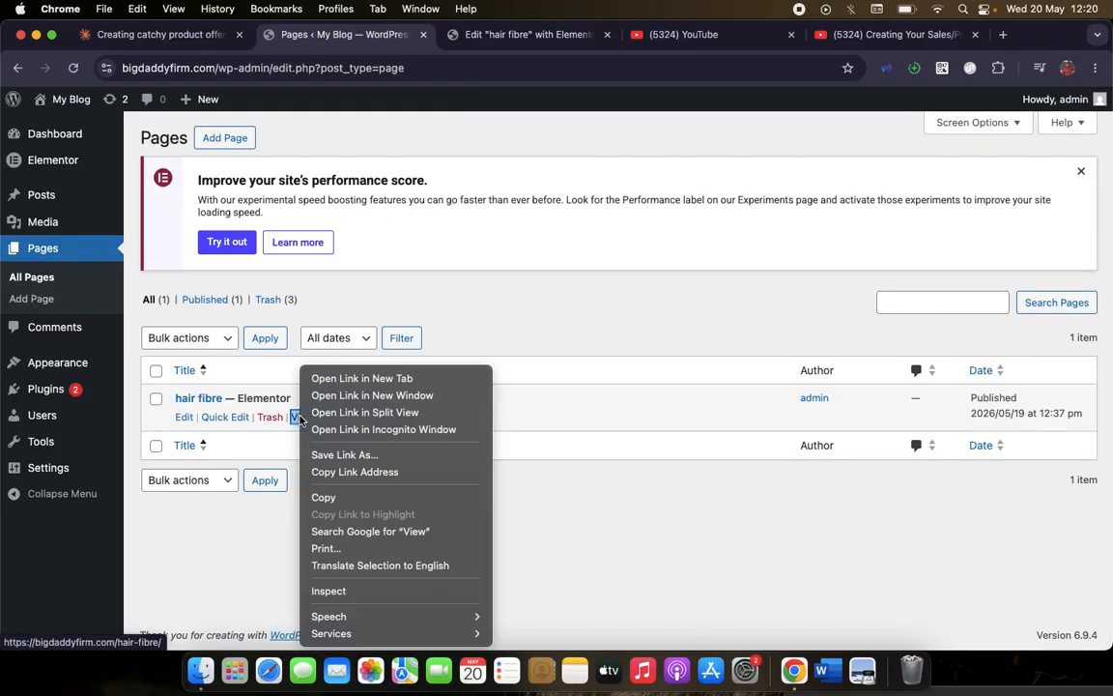
click(365, 383)
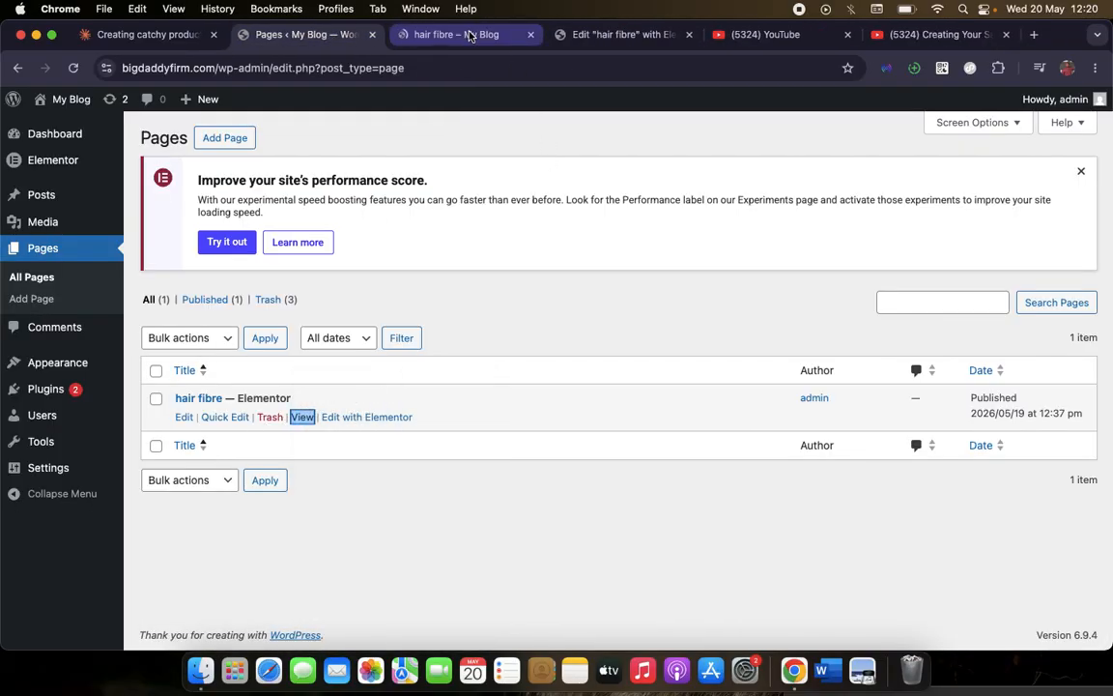
click(473, 35)
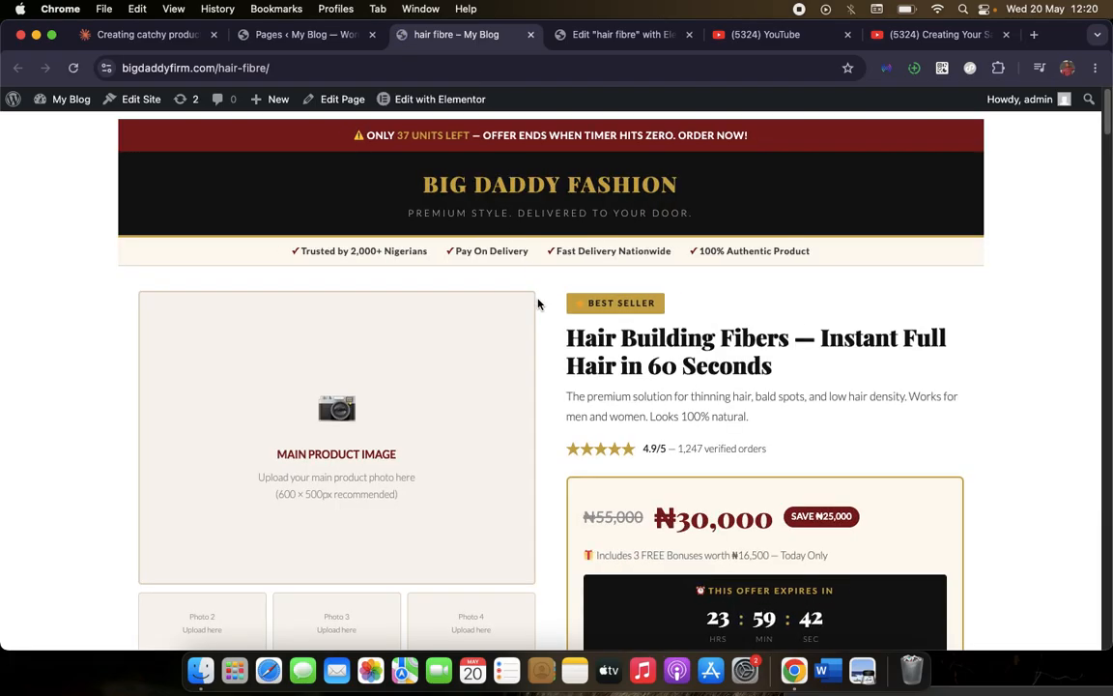
Review the live hair fibre page from its header down to the order form and footer, and return to its beginning
scroll(538, 299, down, 10)
scroll(538, 300, down, 15)
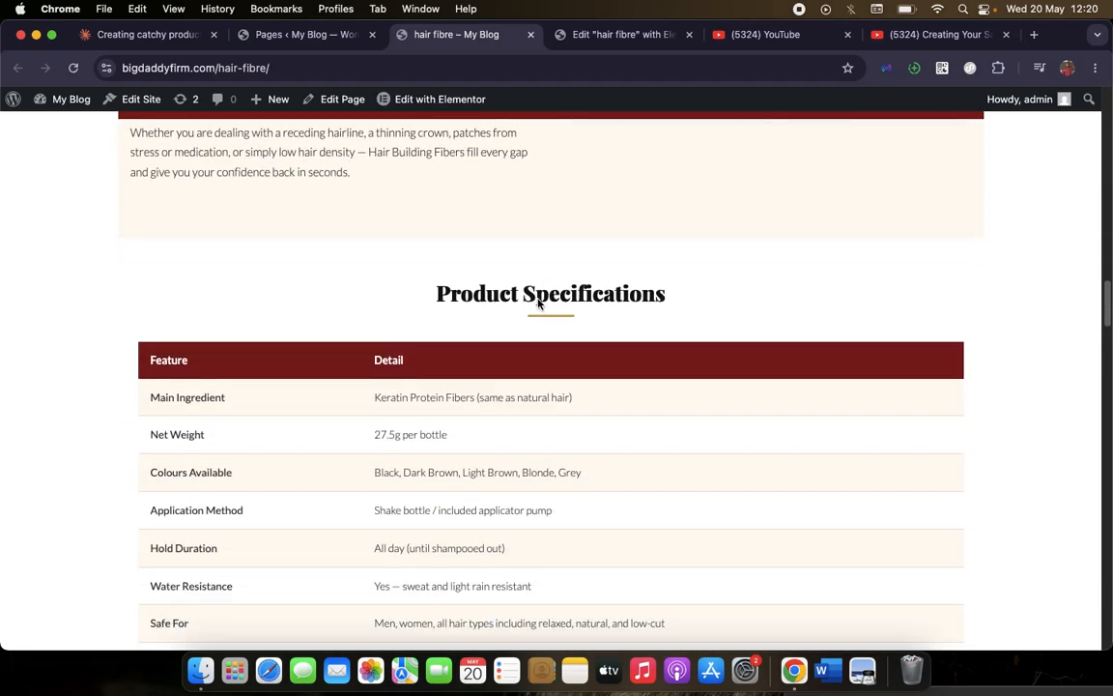
scroll(539, 304, down, 15)
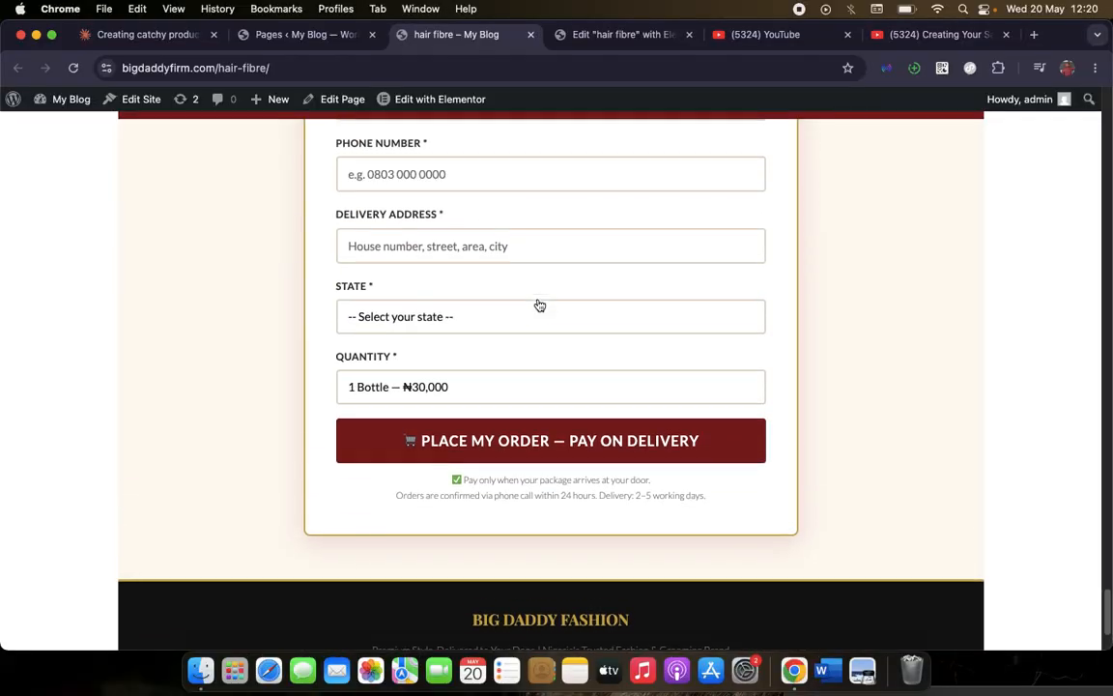
scroll(540, 305, down, 3)
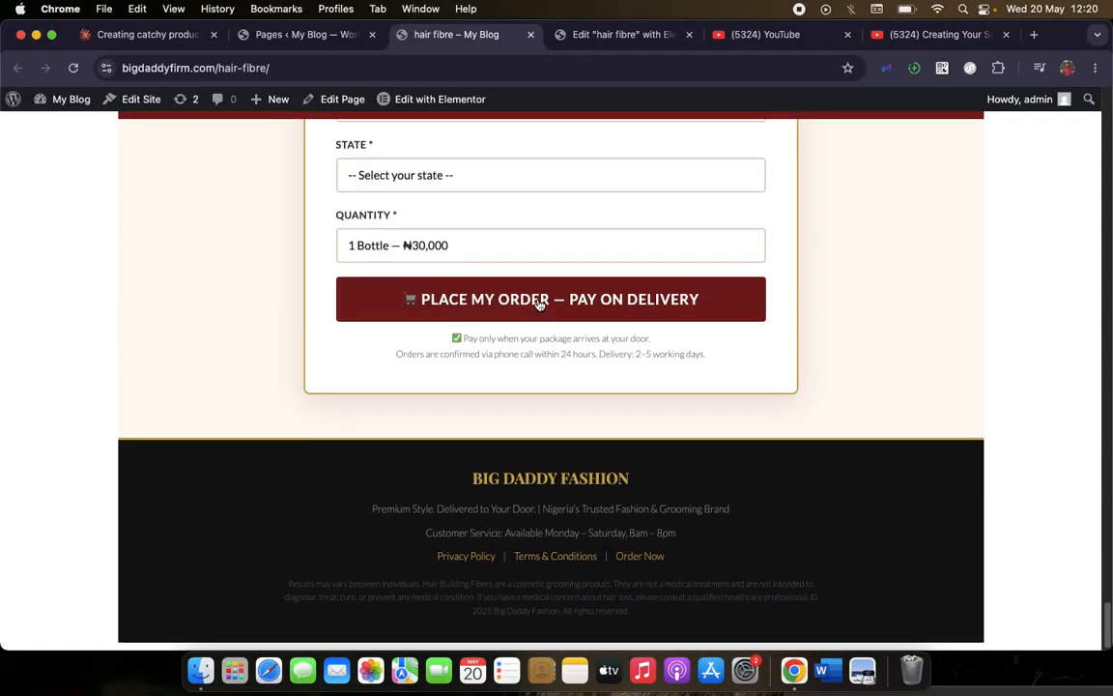
scroll(538, 305, up, 10)
scroll(539, 304, up, 20)
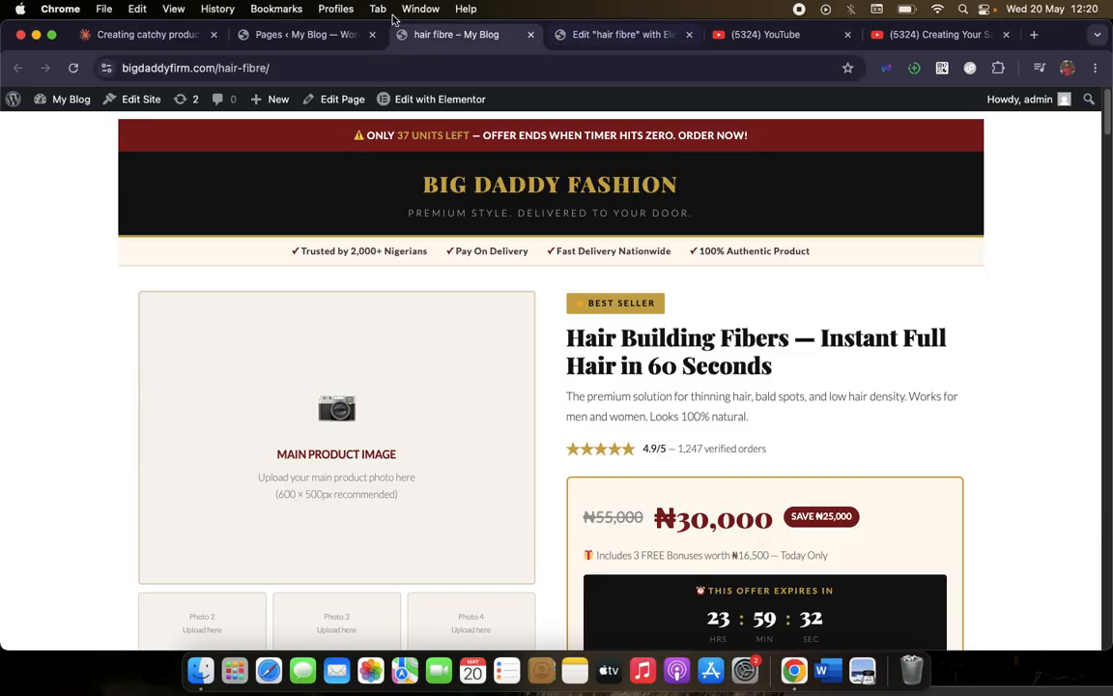
Compare the hair fibre page in the Elementor editor with its live version, and return to the editor
click(551, 42)
scroll(521, 338, up, 2)
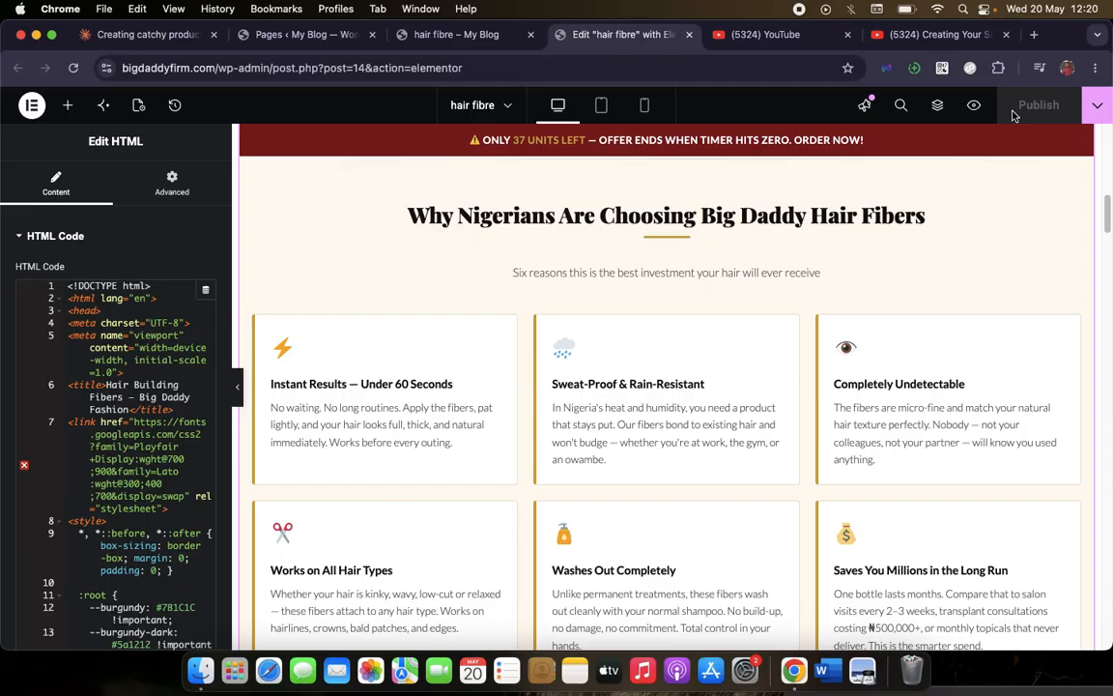
click(398, 33)
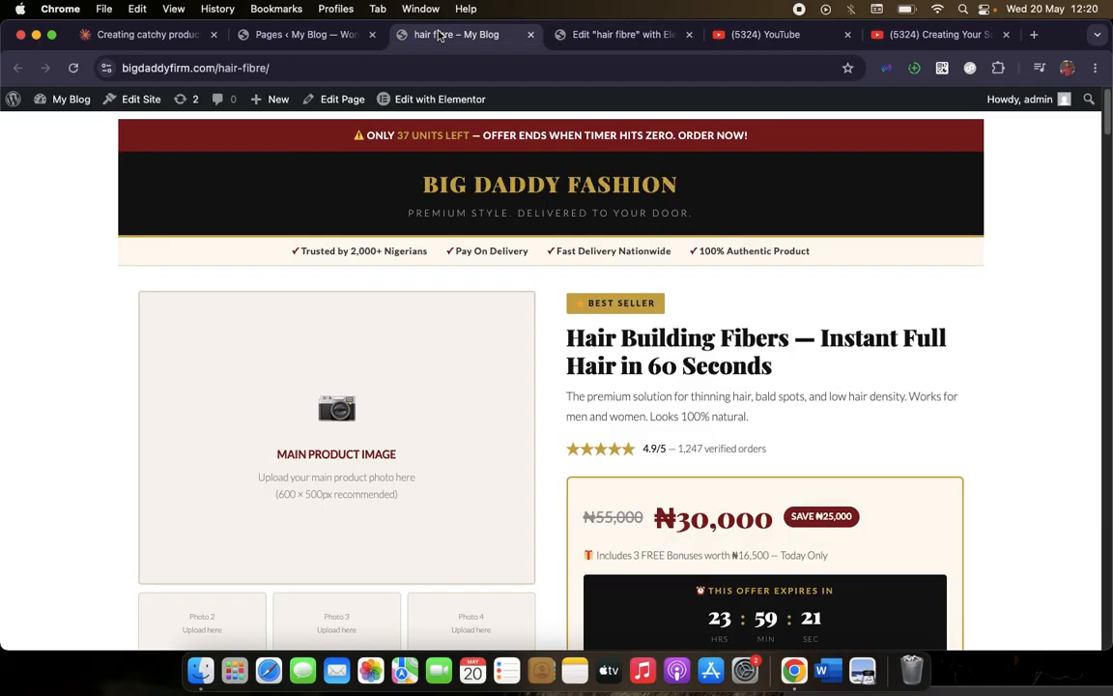
scroll(537, 442, down, 10)
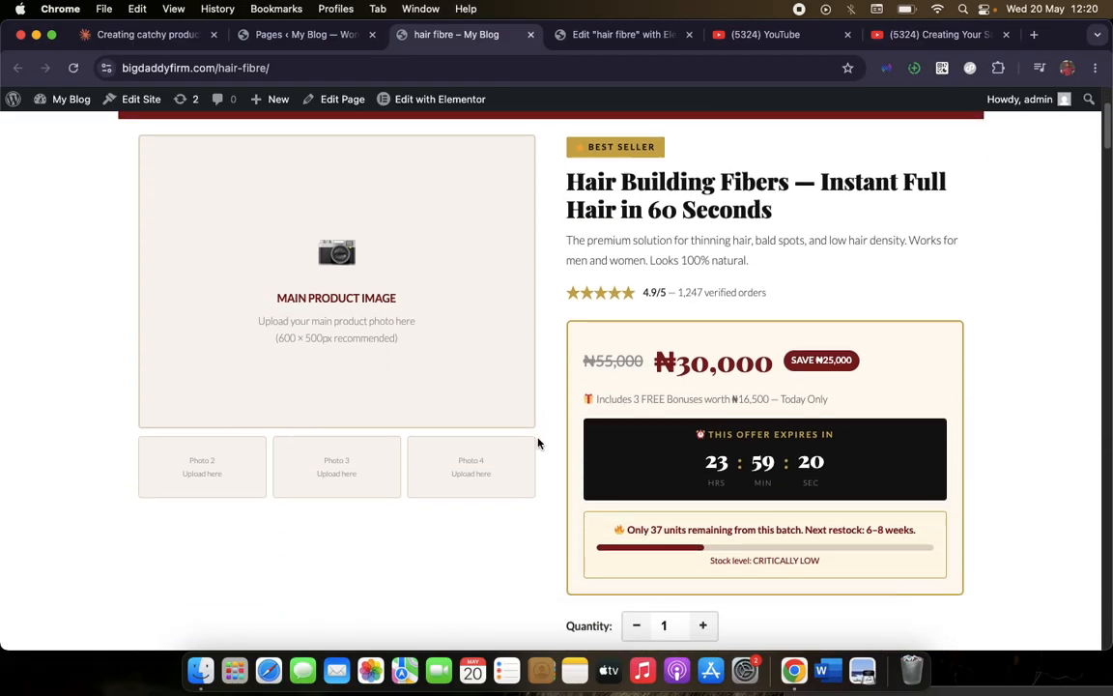
scroll(538, 440, down, 4)
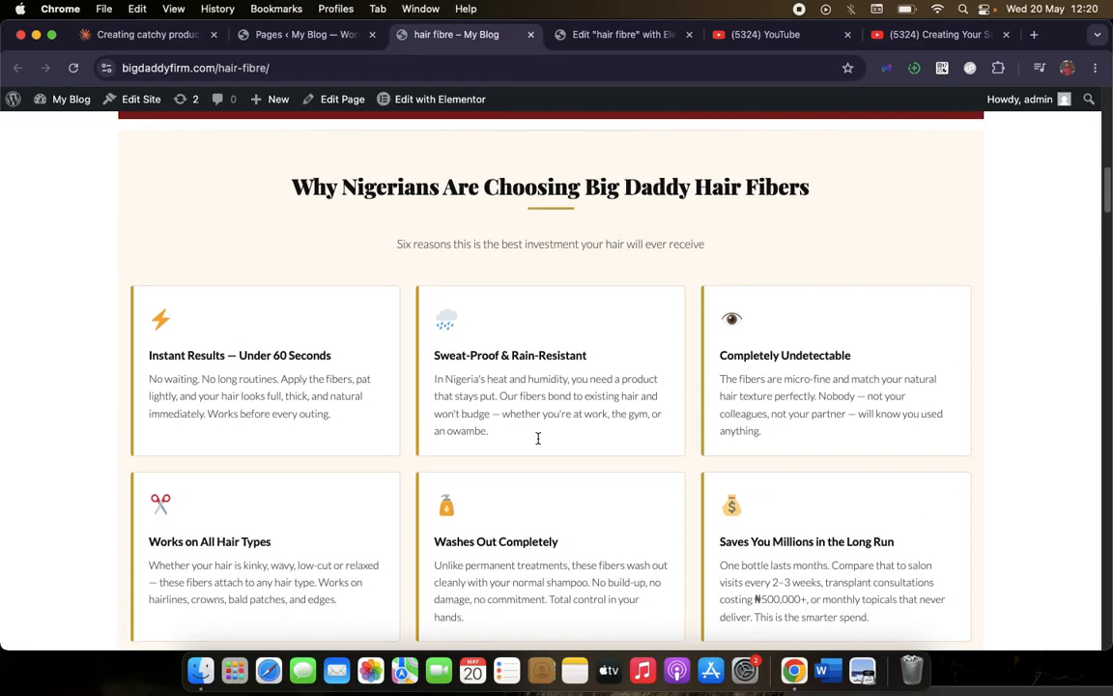
scroll(539, 443, up, 15)
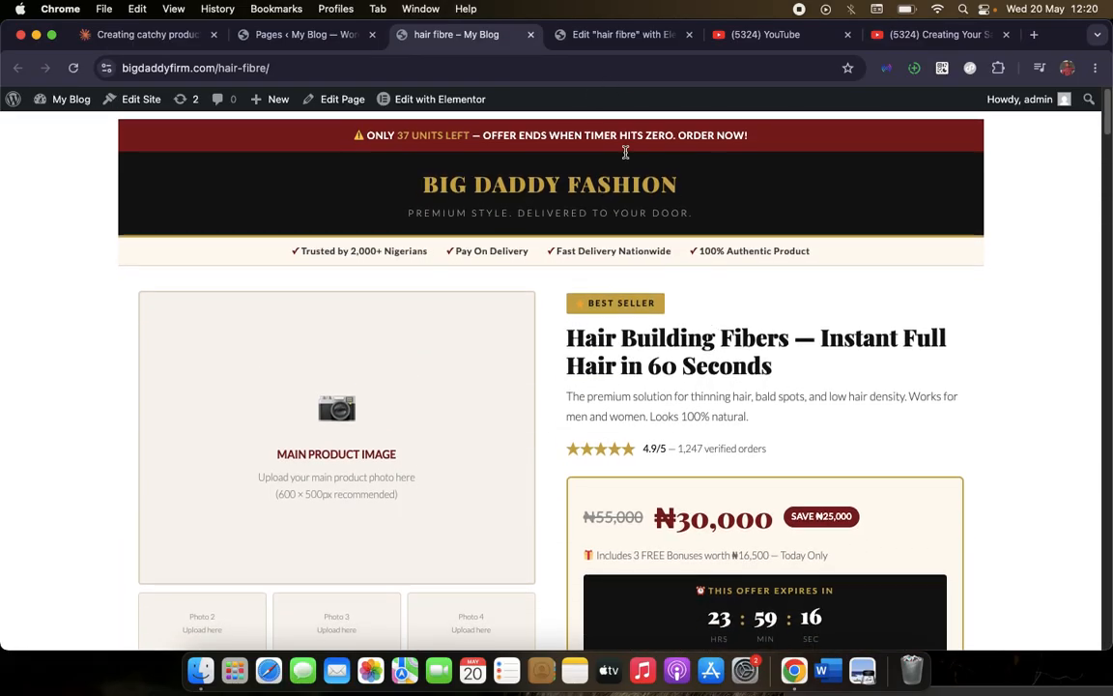
click(603, 34)
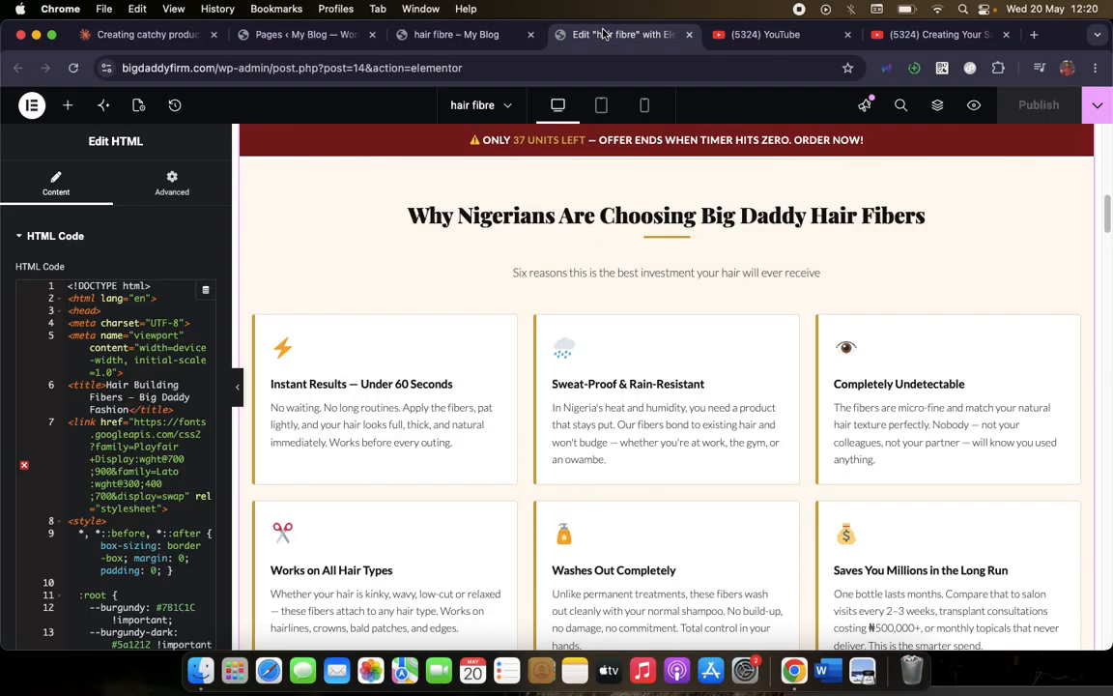
Check the sales page's image placeholders in the editor, and search Google Images for "hair fibre spray" in a new browser tab
scroll(617, 373, up, 10)
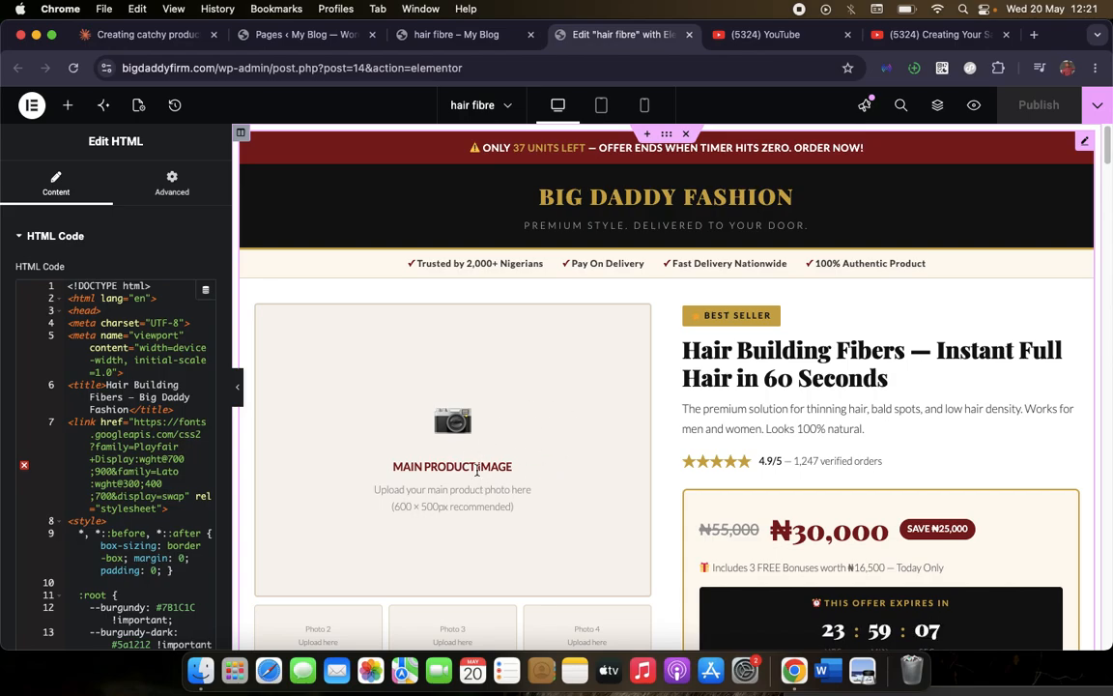
scroll(471, 467, down, 3)
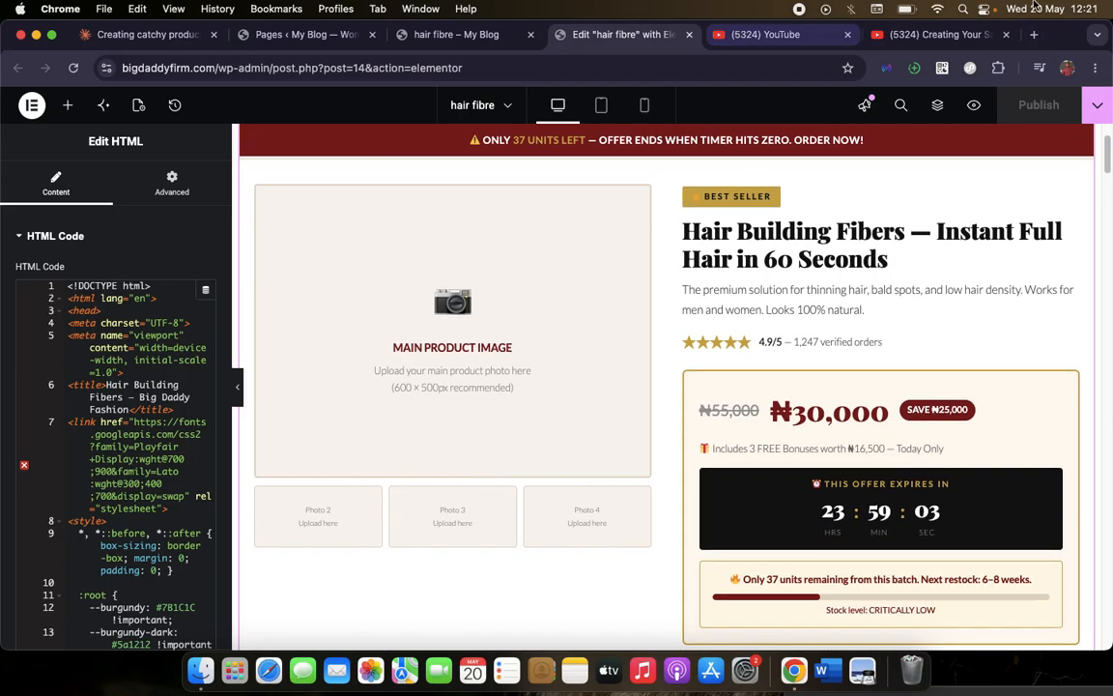
click(1035, 36)
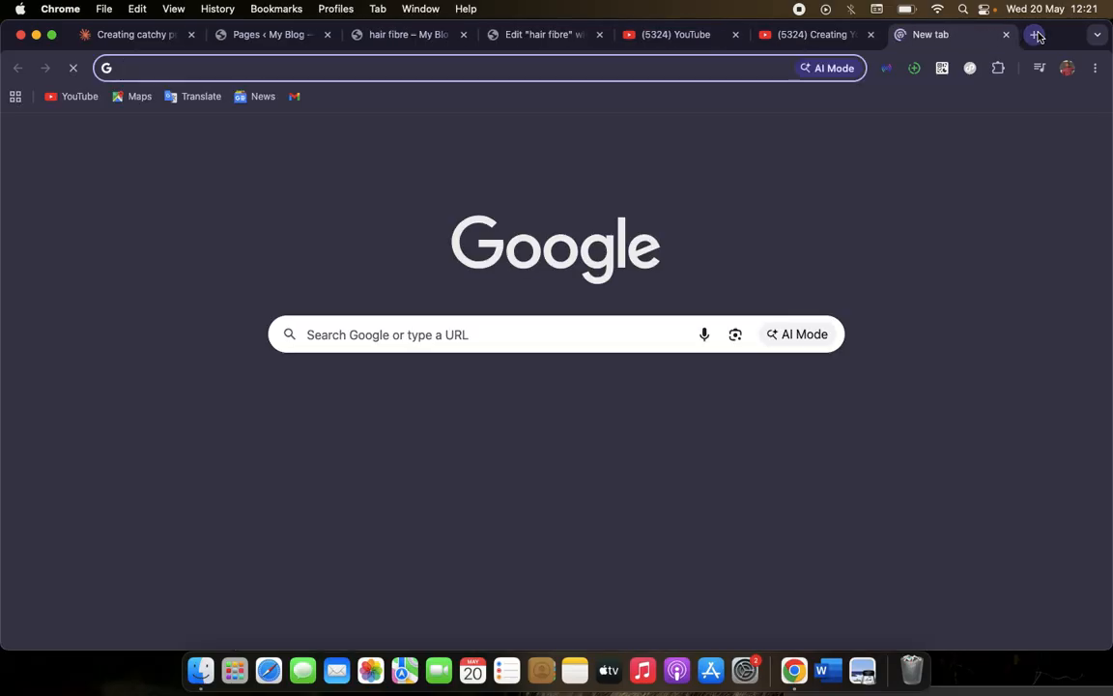
text(hairf)
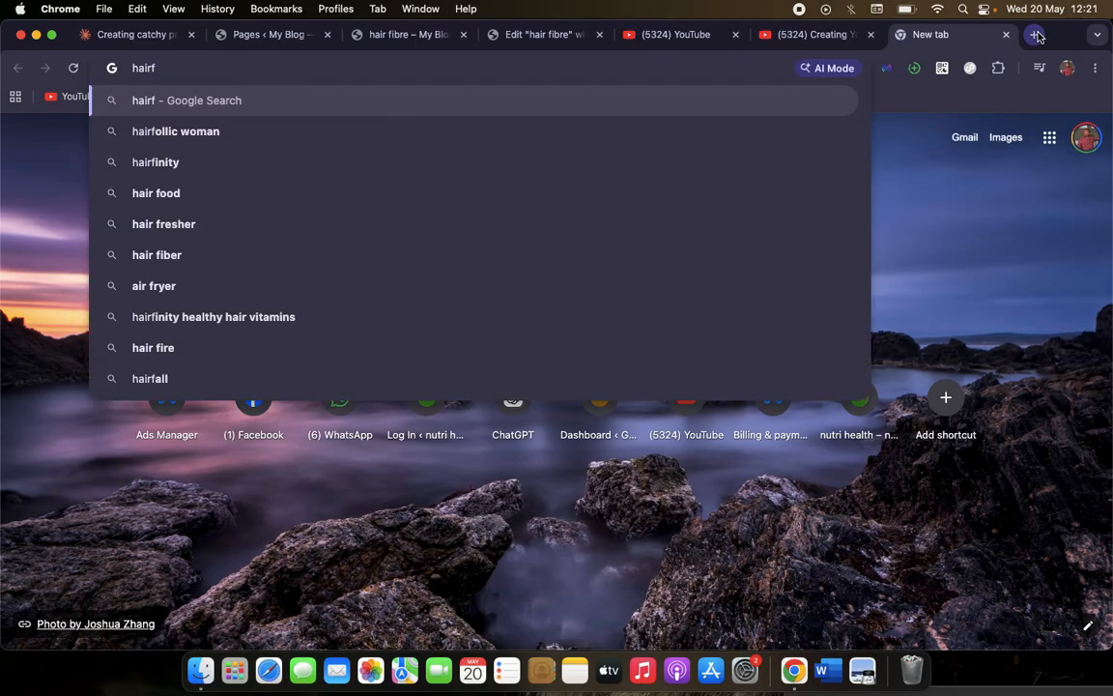
key(BackSpace)
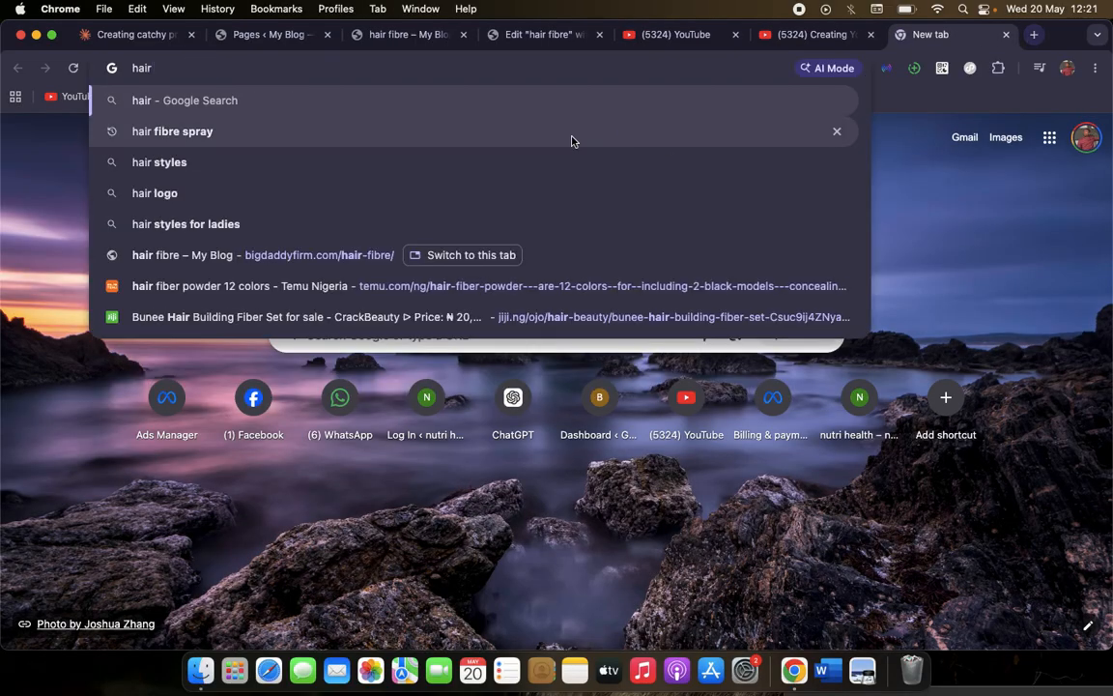
click(455, 133)
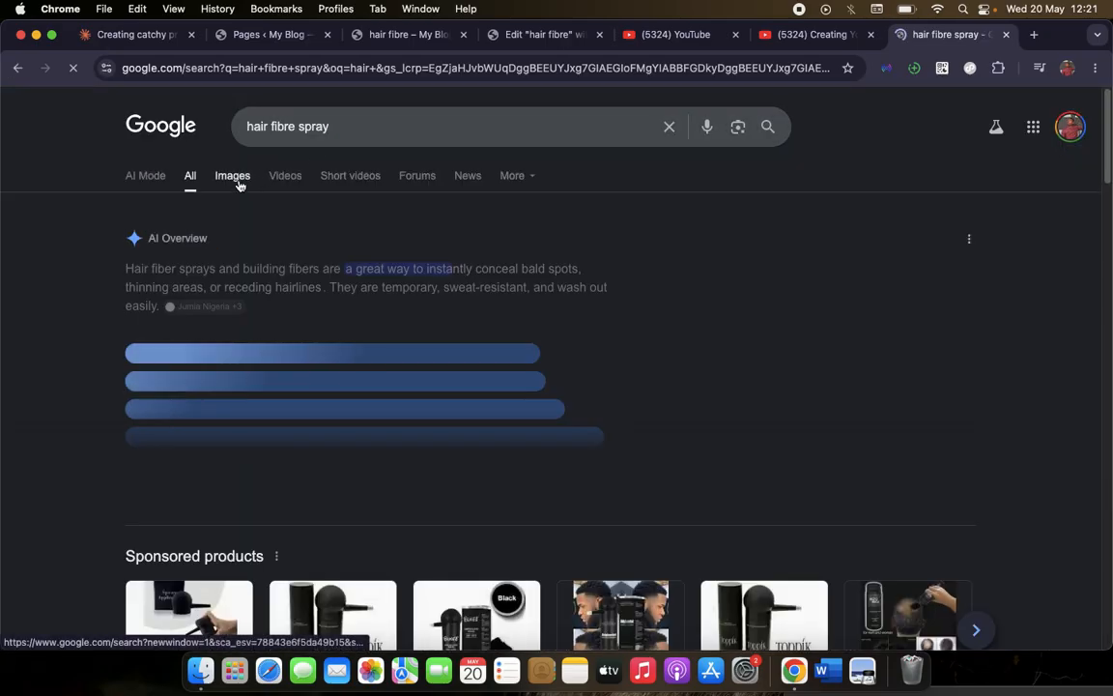
click(233, 176)
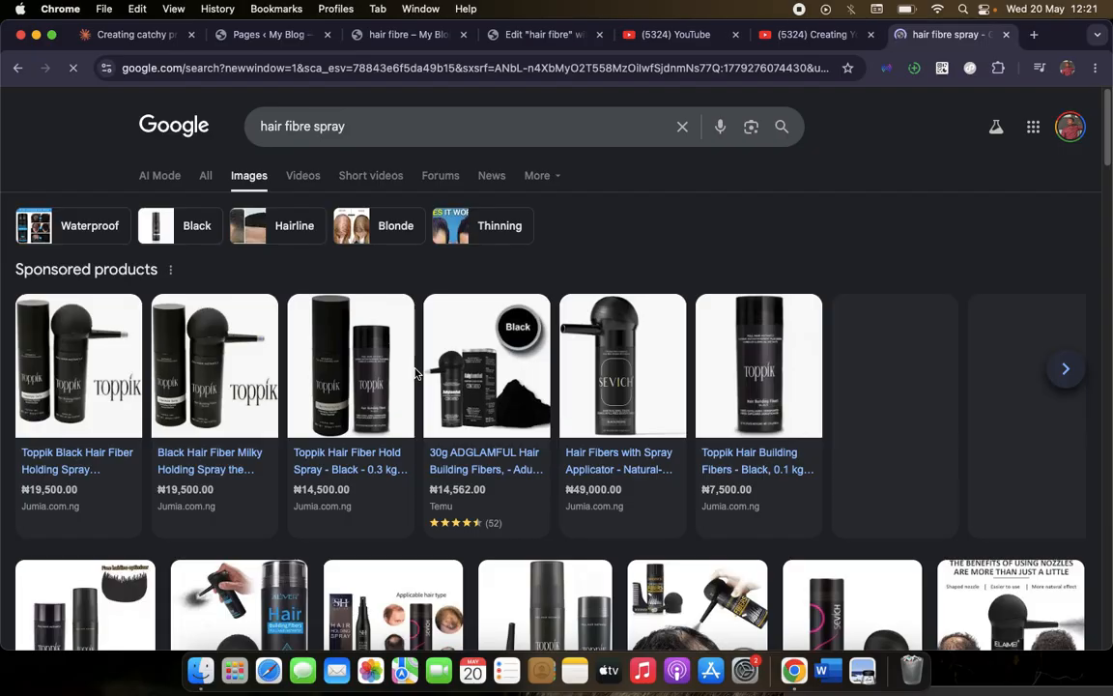
Save the Alibaba image of Dooisek fiber spray being applied to thinning hair into the Downloads folder
scroll(413, 387, down, 3)
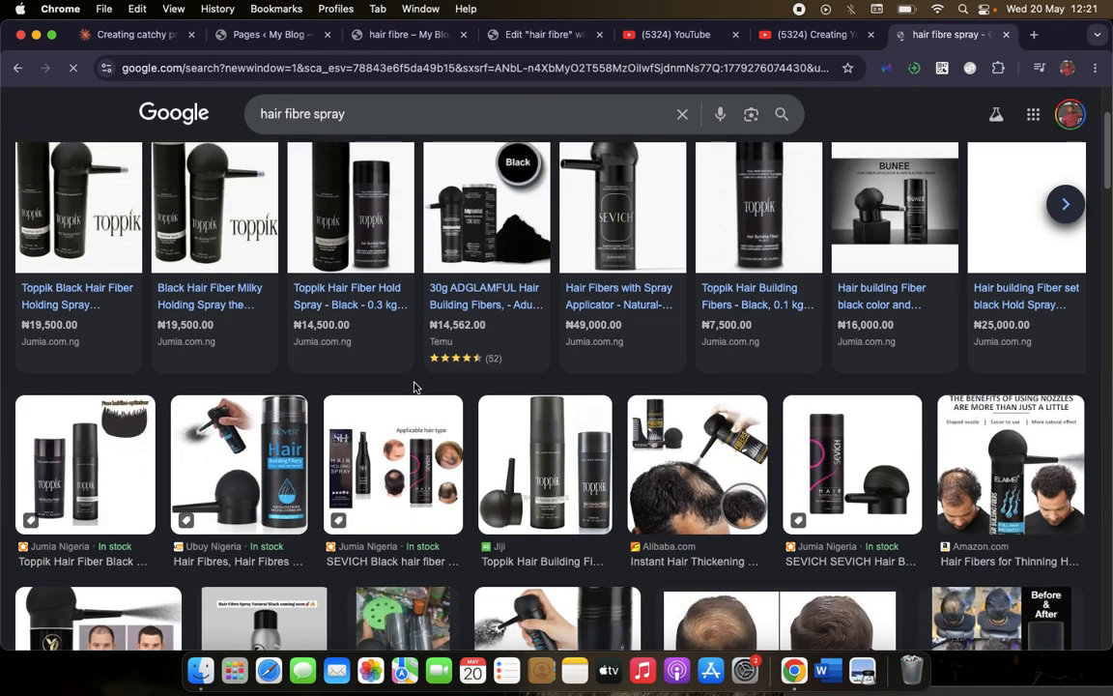
scroll(677, 433, down, 2)
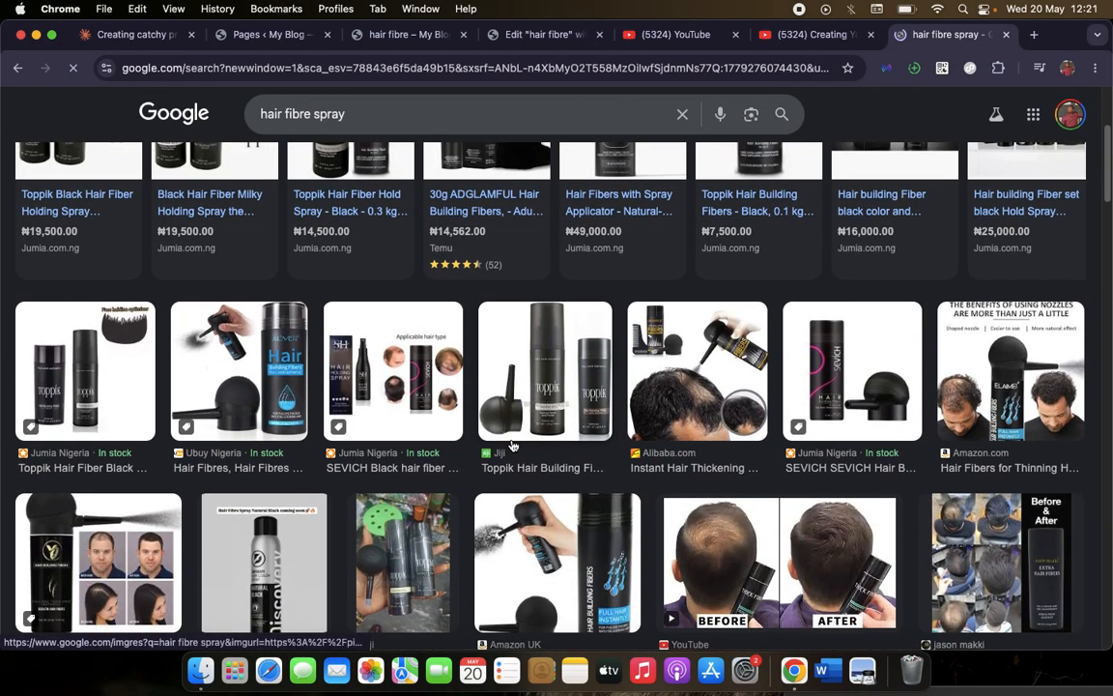
click(676, 330)
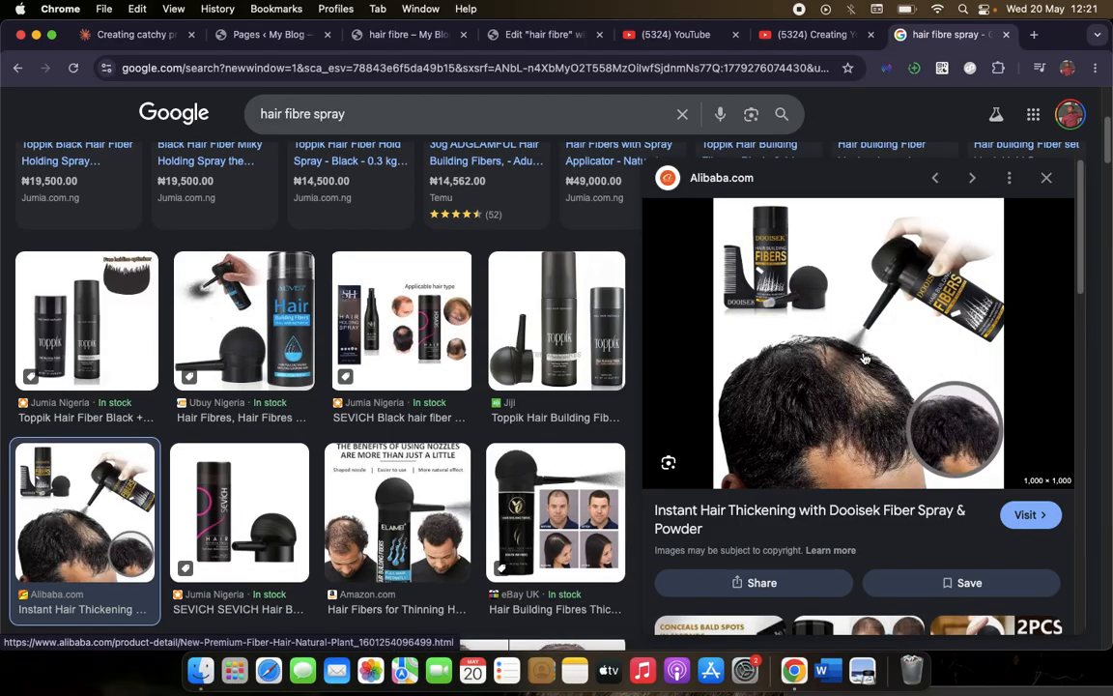
right_click(887, 356)
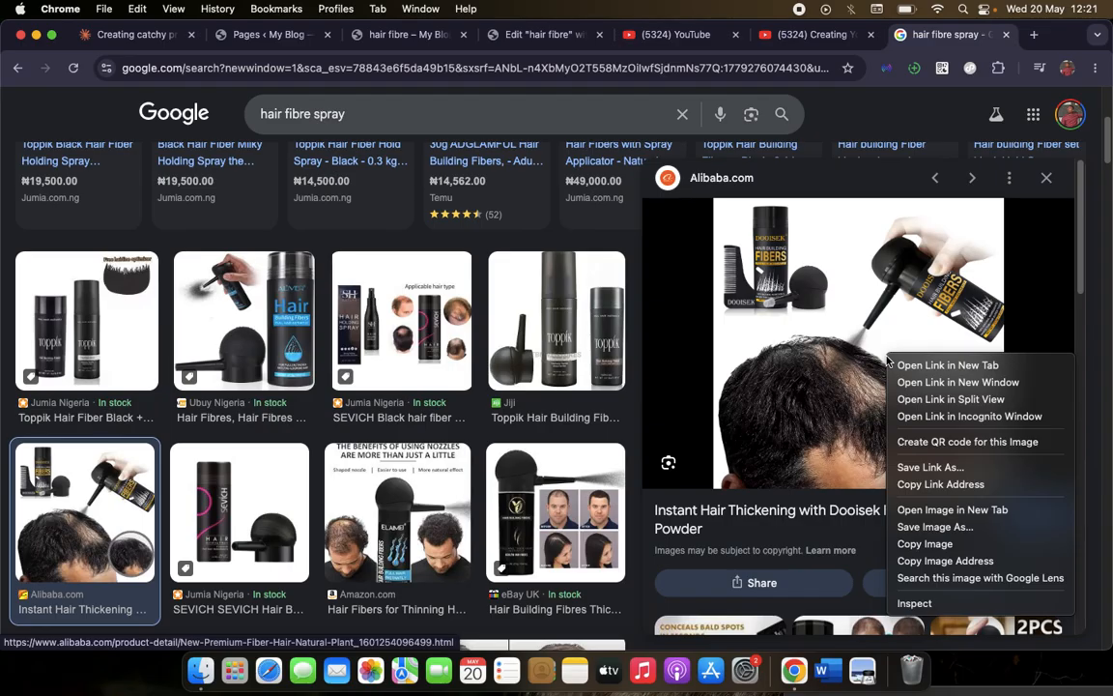
click(955, 528)
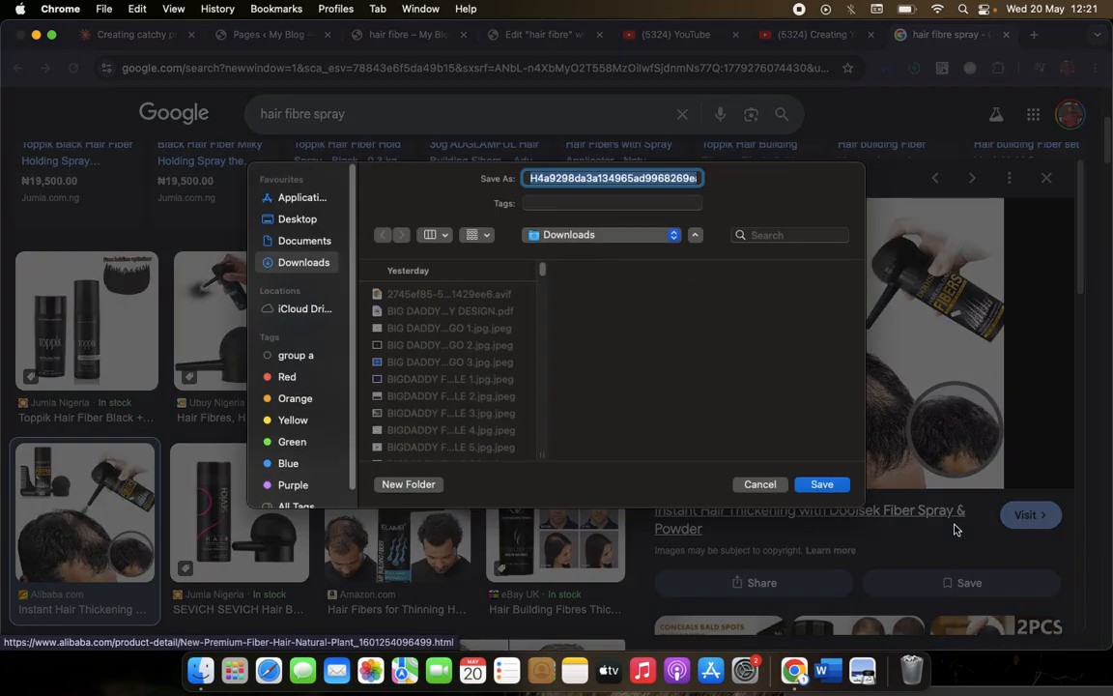
key(Return)
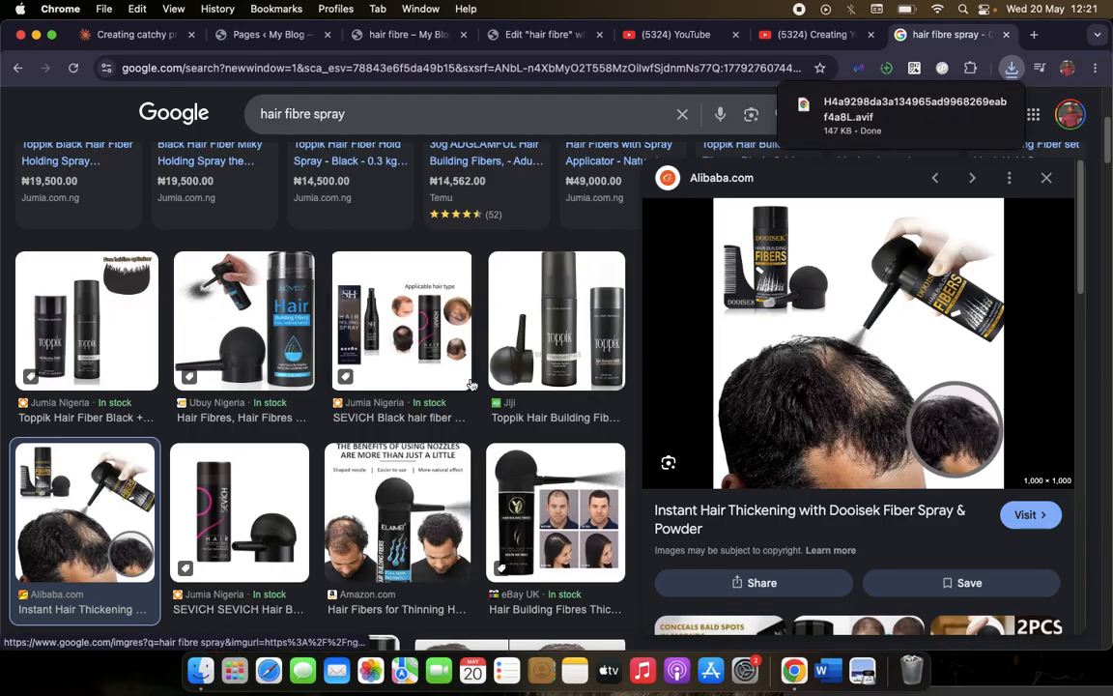
Browse the hair fibre spray image results for another suitable product photo
scroll(479, 333, down, 2)
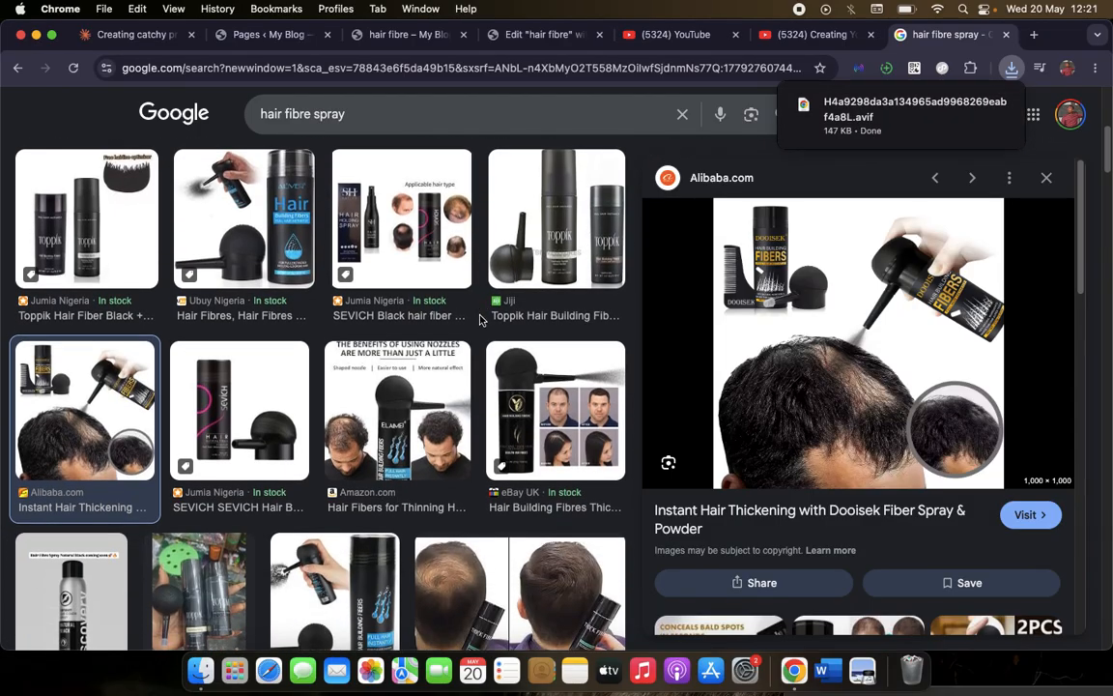
scroll(473, 400, down, 3)
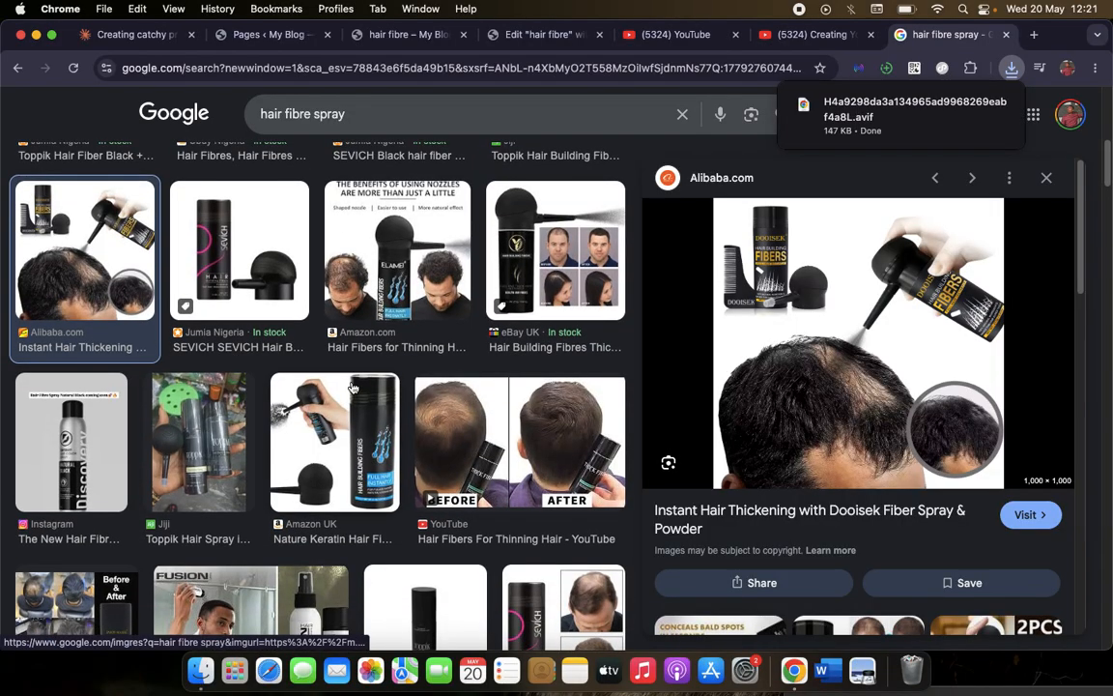
scroll(451, 366, down, 2)
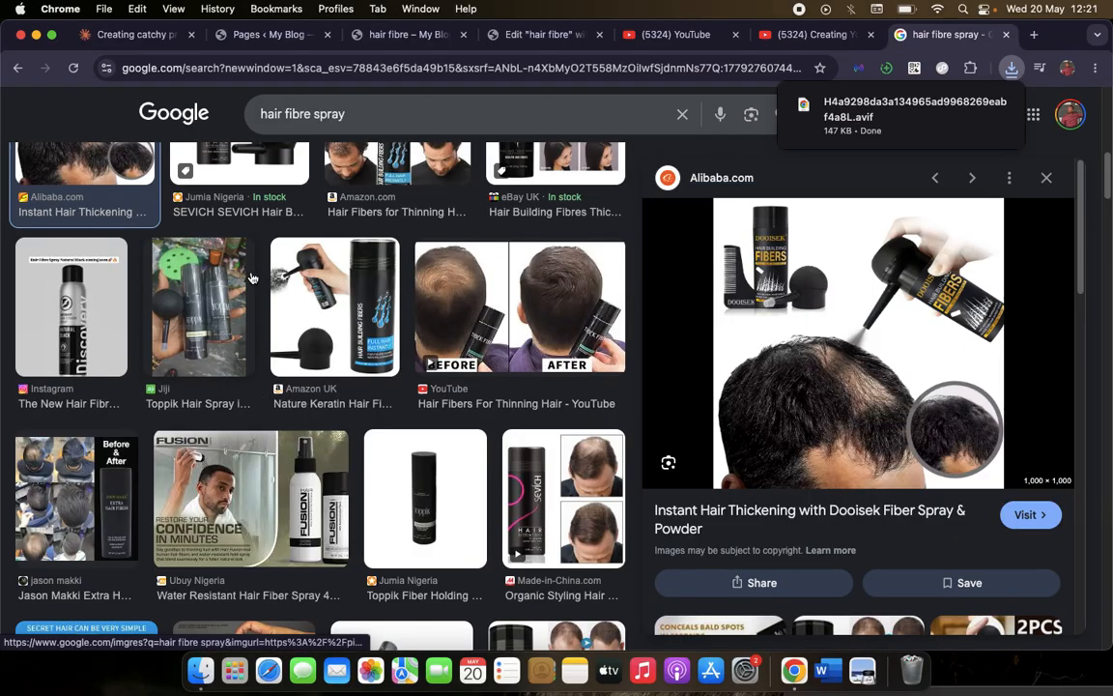
scroll(463, 303, down, 1)
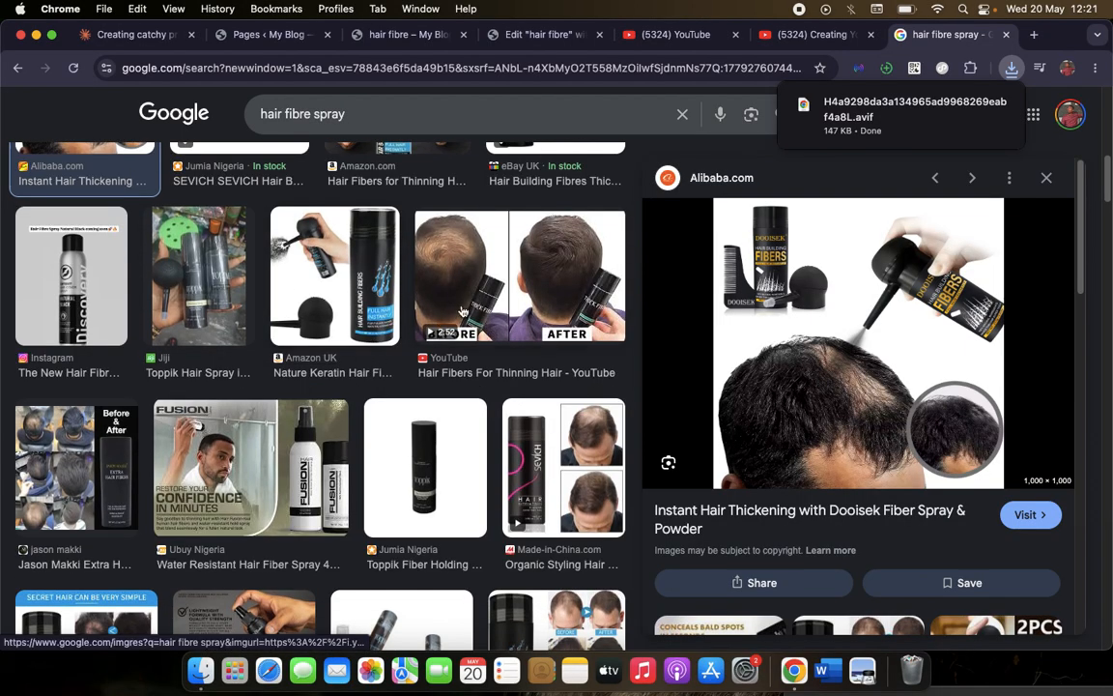
scroll(467, 302, down, 5)
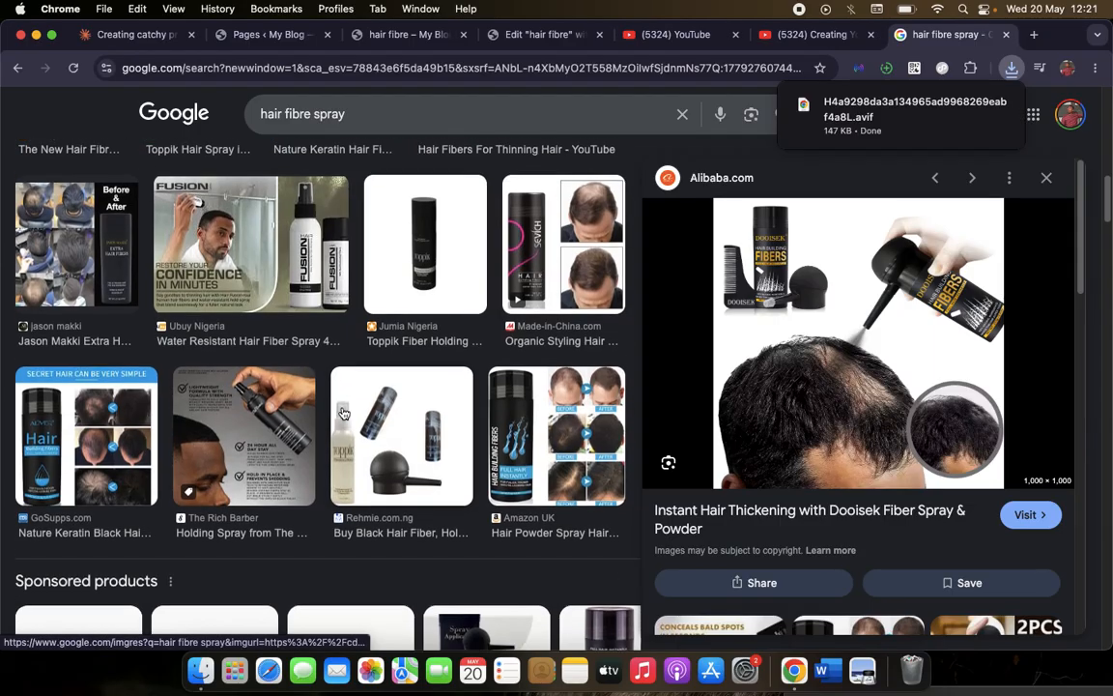
scroll(344, 413, down, 10)
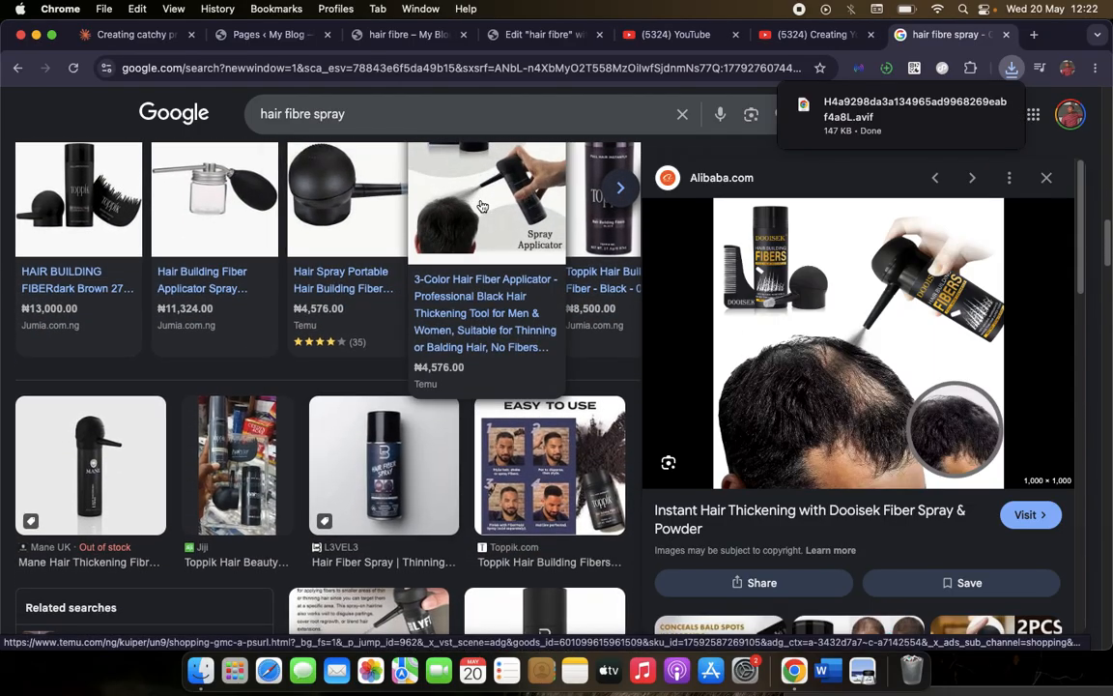
scroll(286, 427, down, 8)
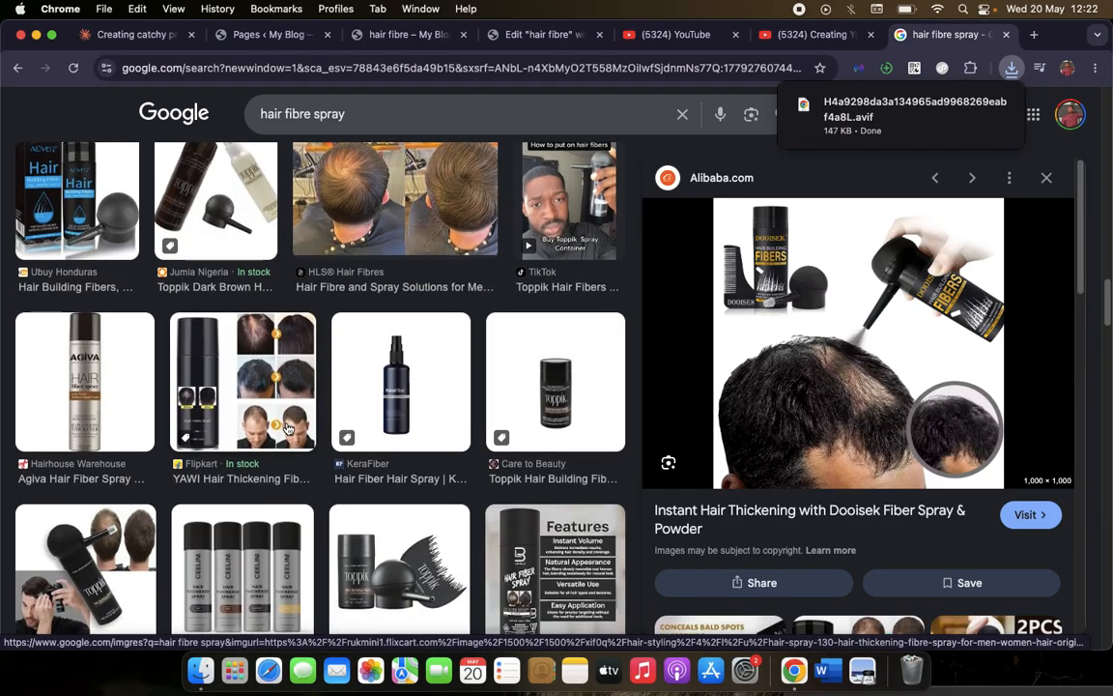
scroll(286, 427, up, 10)
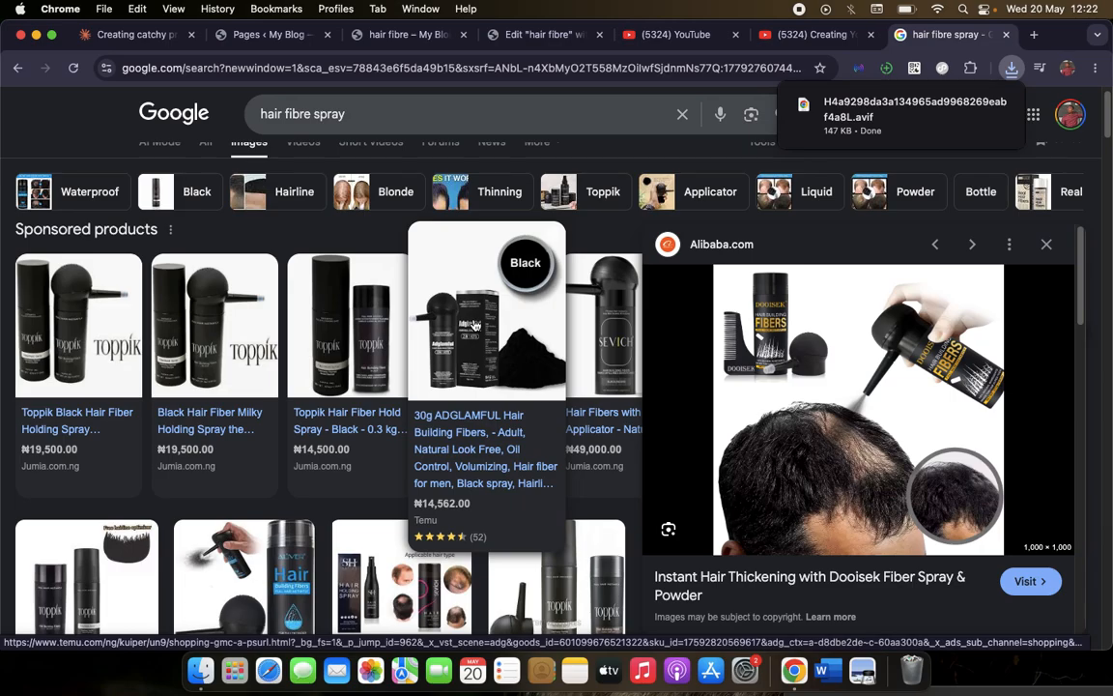
scroll(290, 459, down, 3)
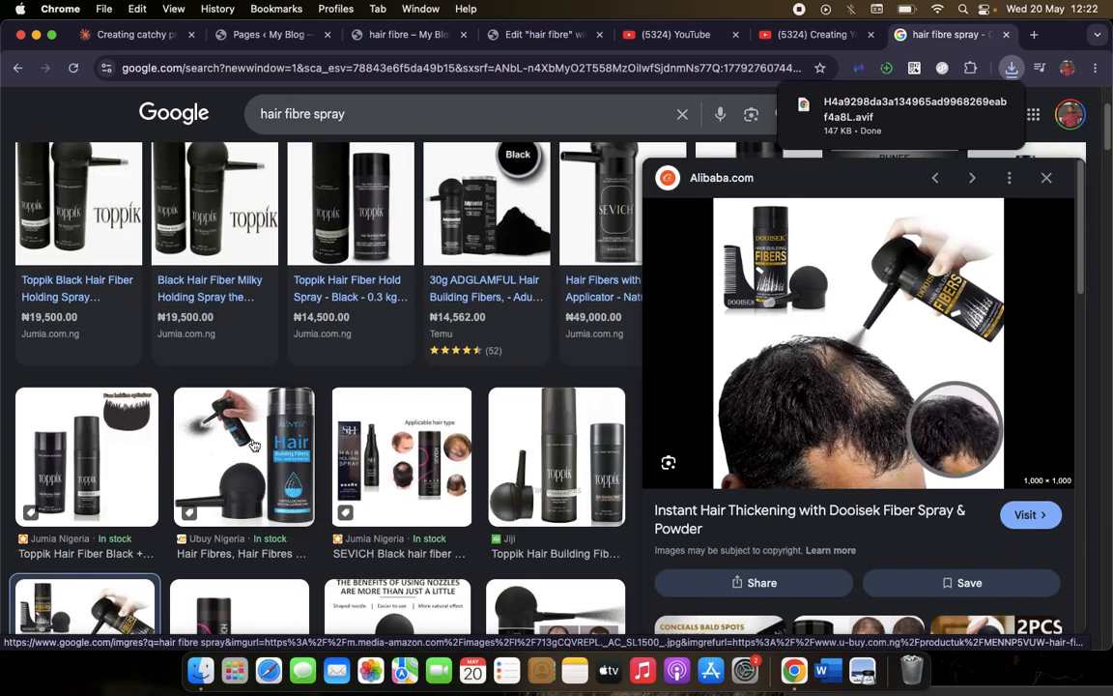
Save the Jumia Nigeria image of the SEVICH black hair fiber and holding spray into the Downloads folder
right_click(368, 475)
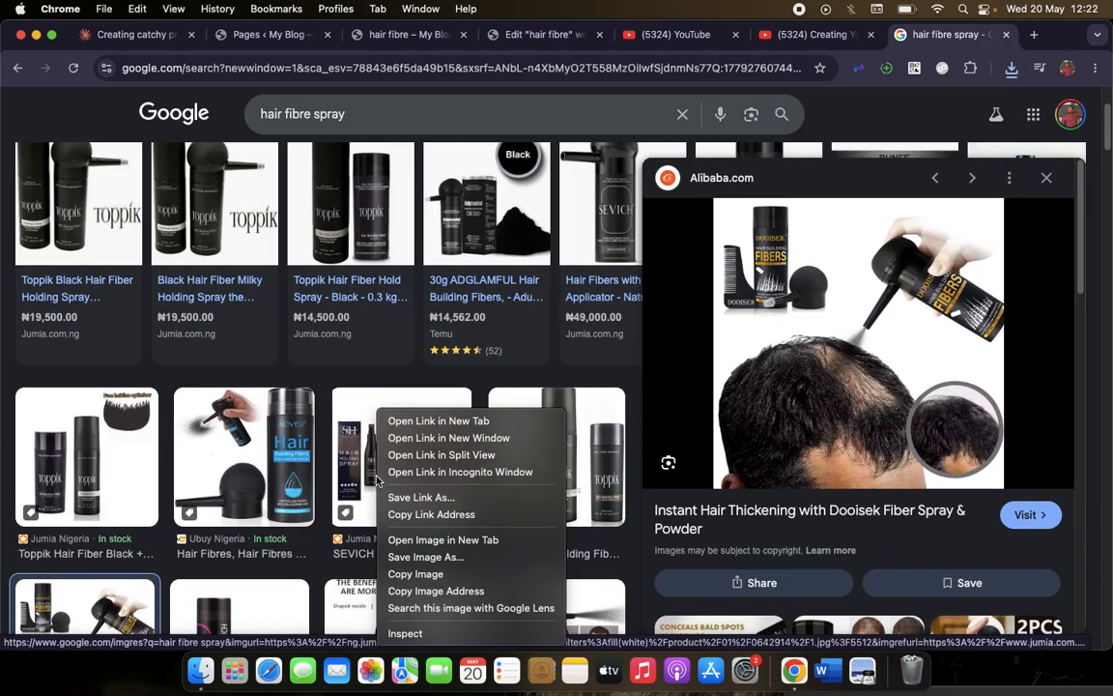
click(350, 467)
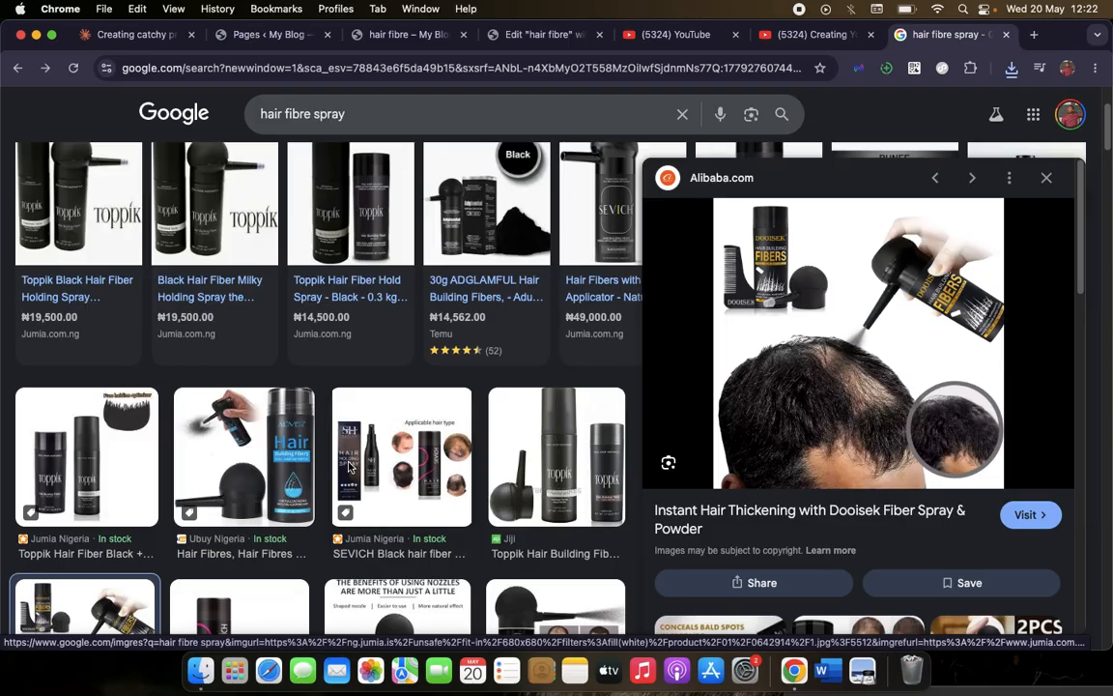
click(350, 468)
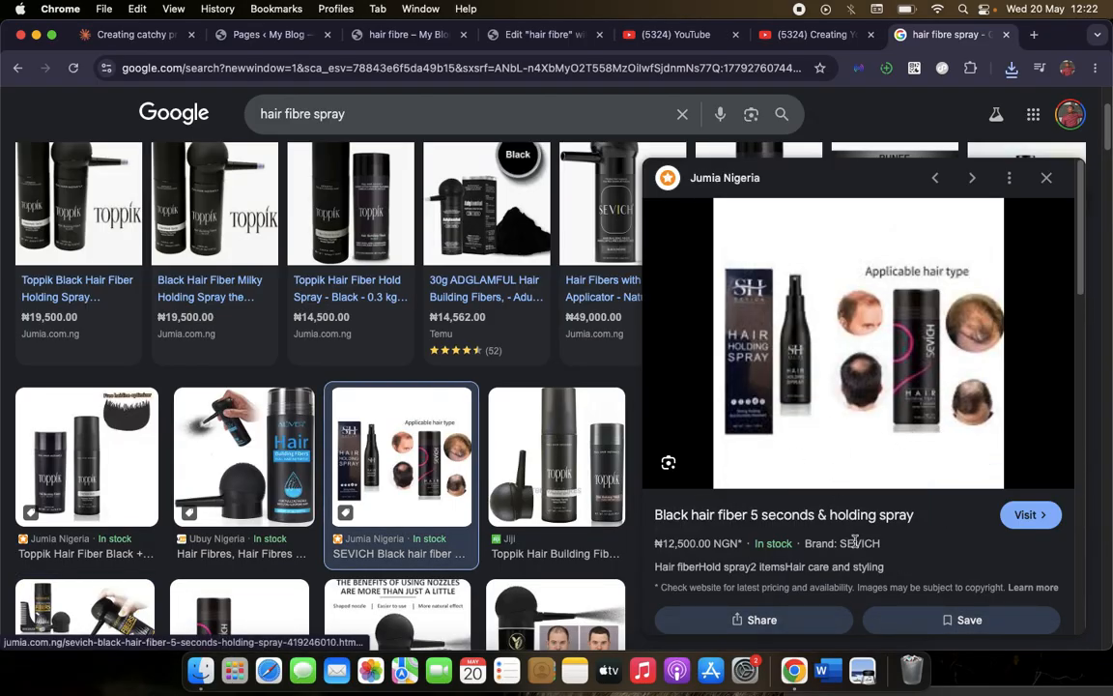
right_click(893, 423)
click(950, 561)
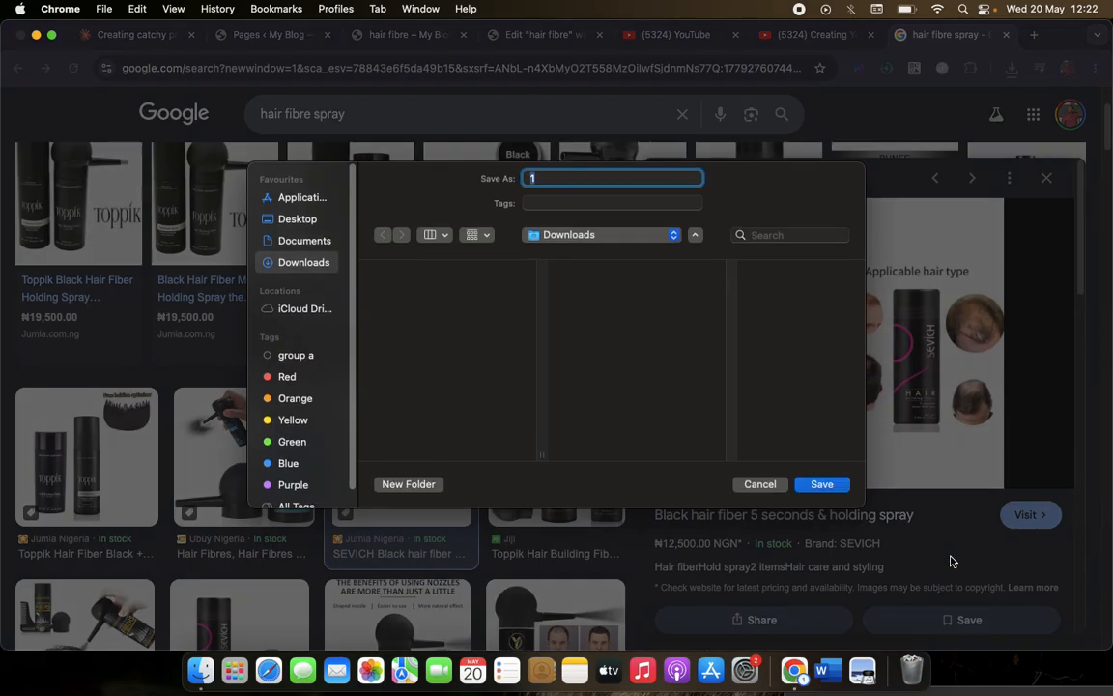
key(Return)
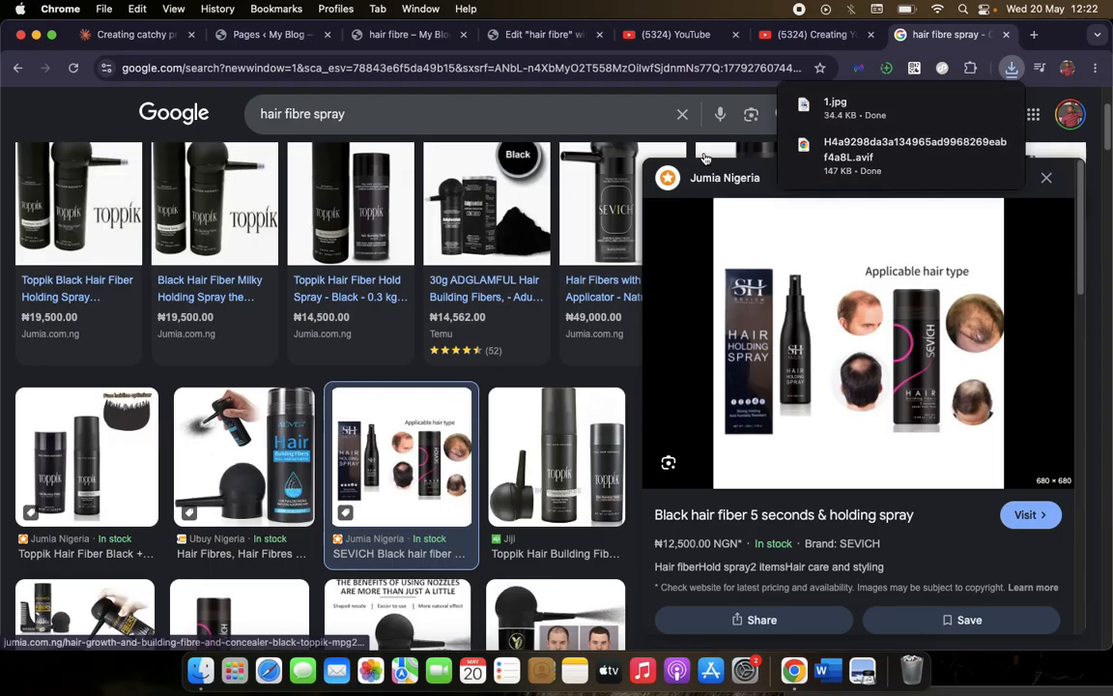
Upload the downloaded 1.jpg product image to the WordPress Media Library
click(253, 34)
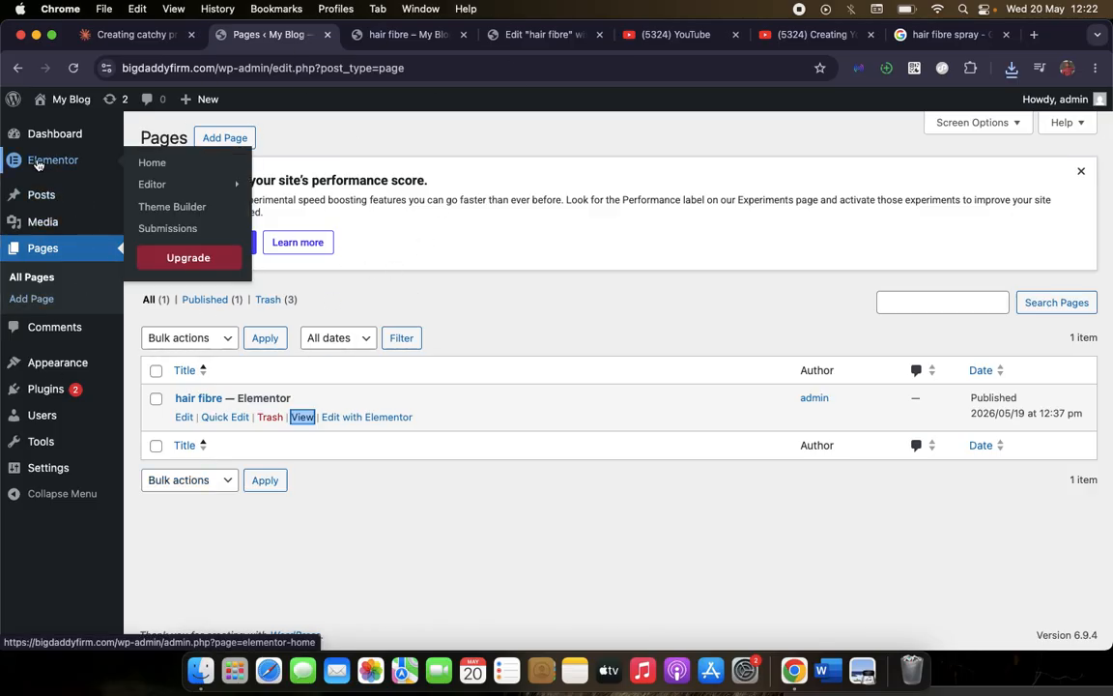
click(57, 224)
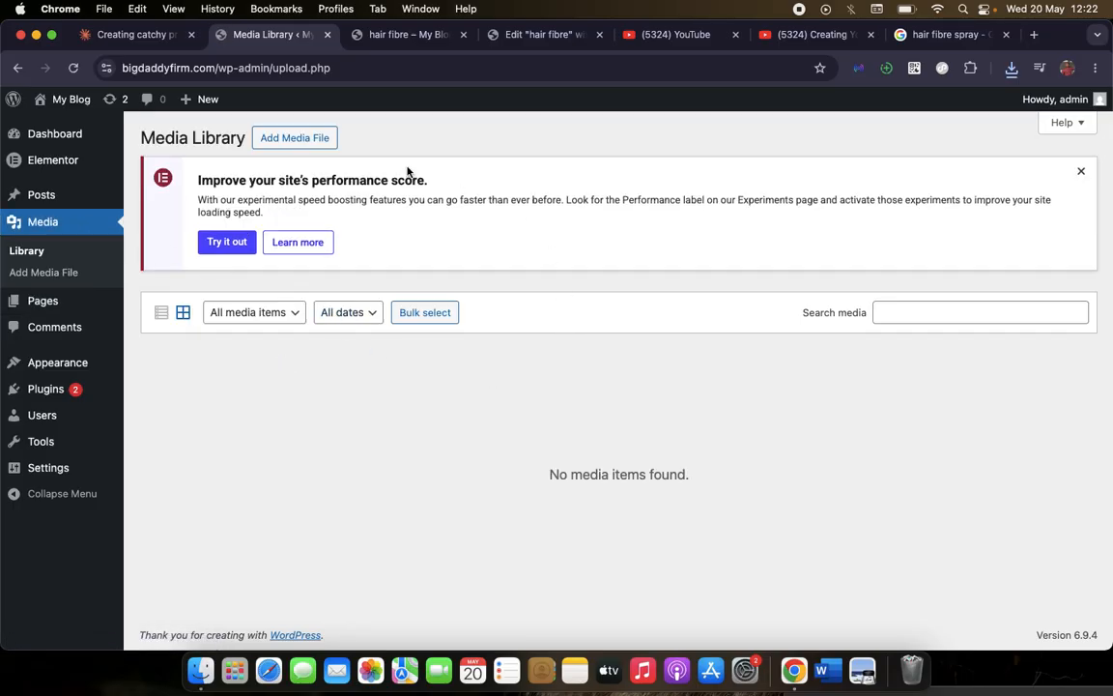
click(288, 138)
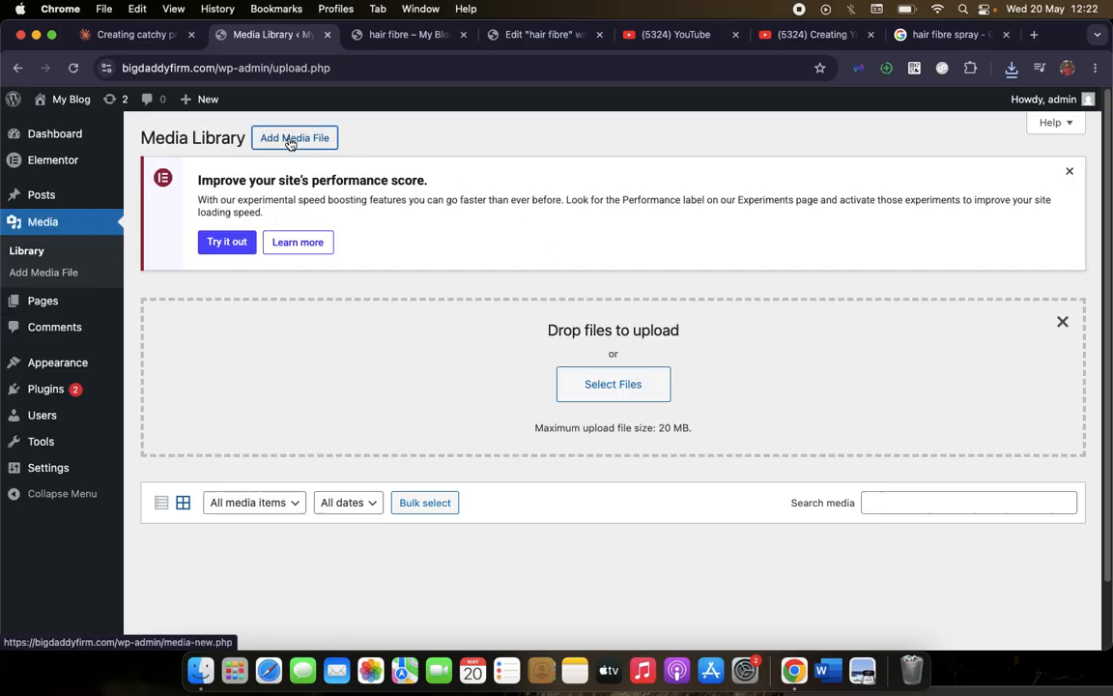
click(1011, 67)
drag(906, 163, 709, 309)
scroll(360, 550, down, 3)
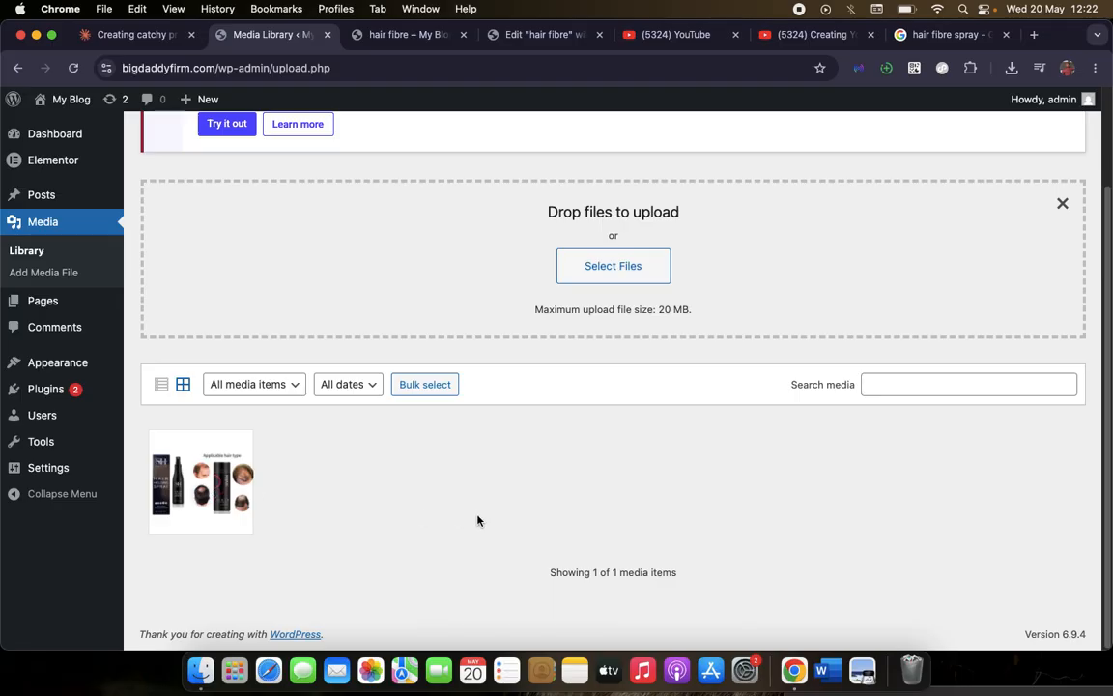
Inspect the attachment details of the uploaded hair fiber image, including its file URL, and return to the Media Library
click(243, 479)
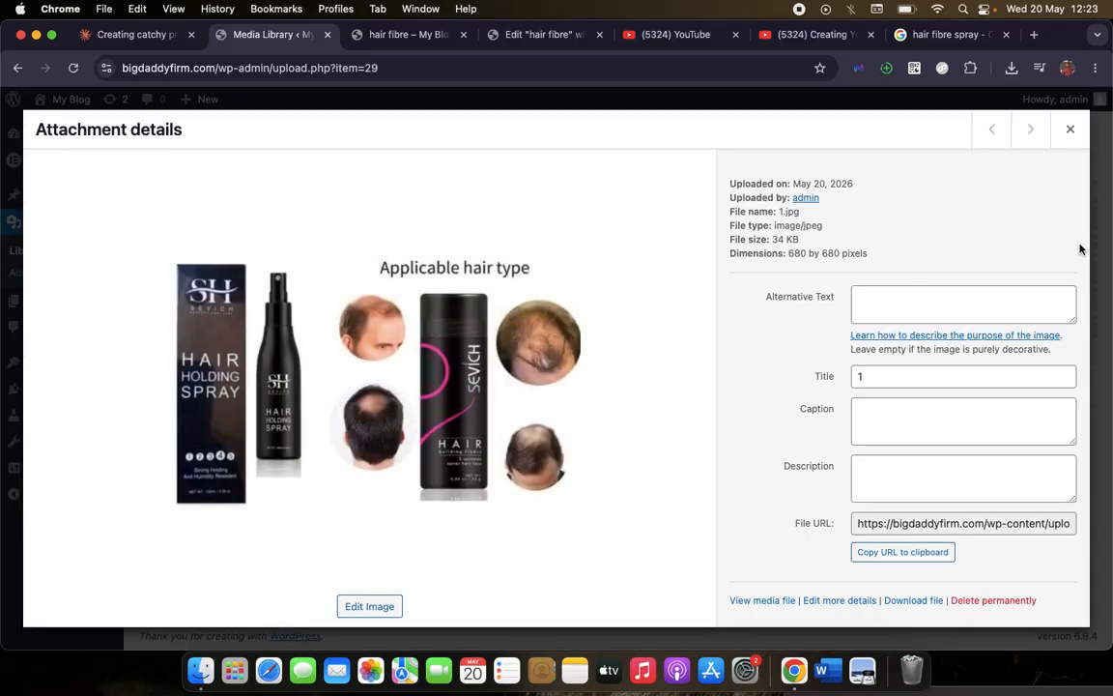
click(1070, 128)
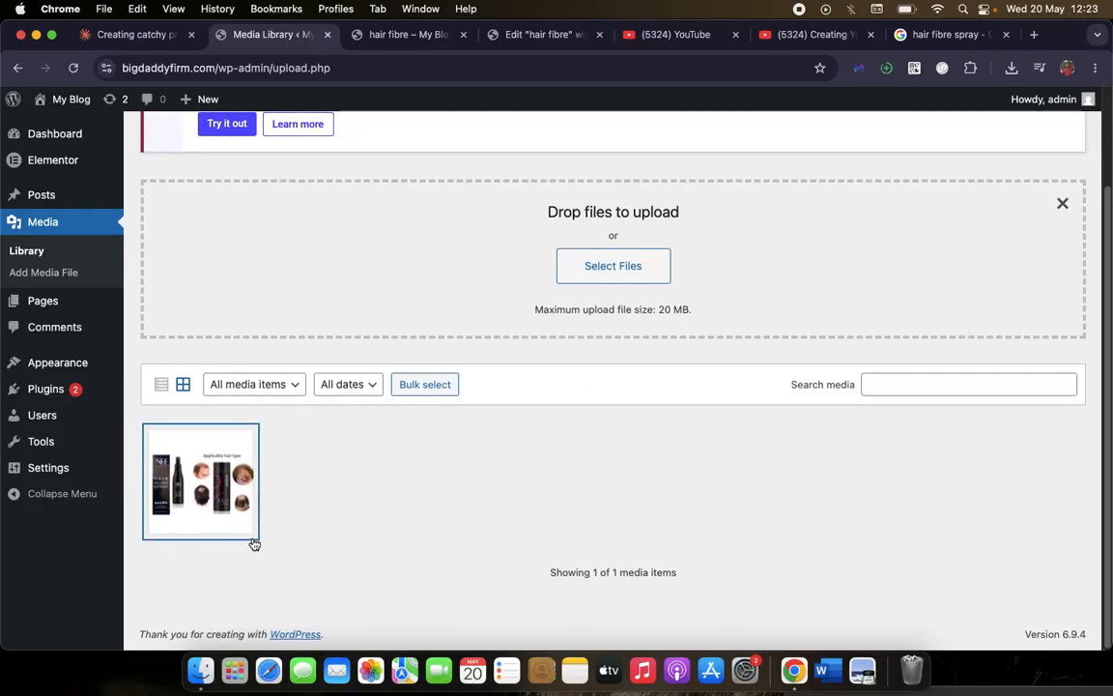
scroll(374, 393, up, 2)
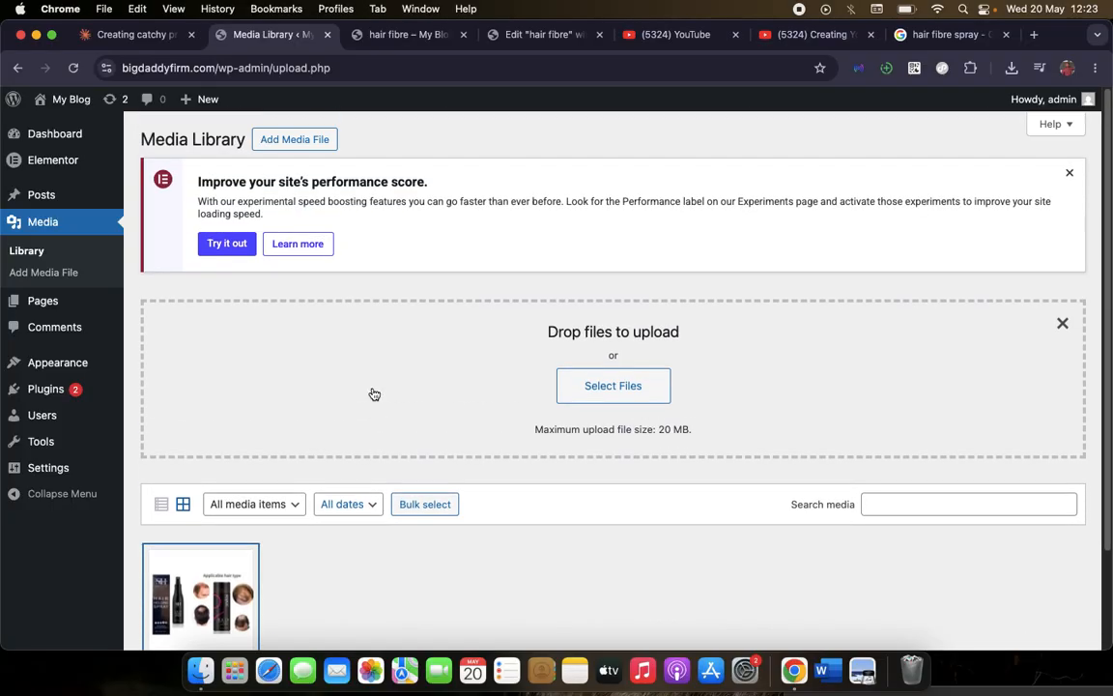
scroll(374, 395, down, 1)
scroll(374, 393, down, 1)
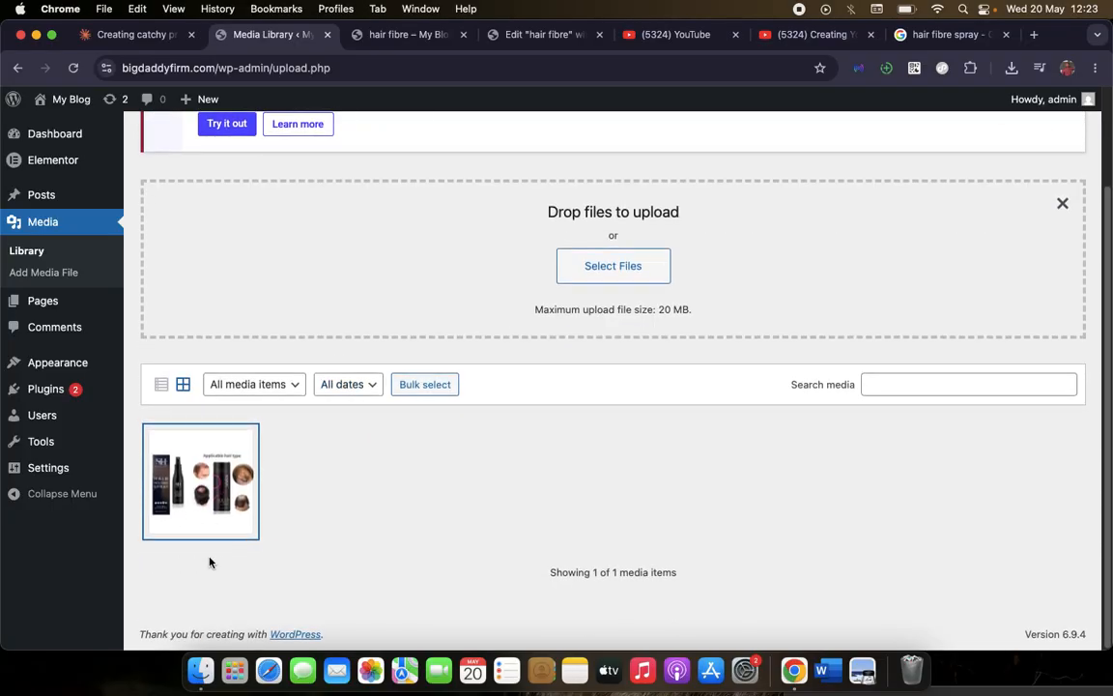
Copy the file URL of the uploaded hair fiber image from its attachment details in the Media Library
click(192, 470)
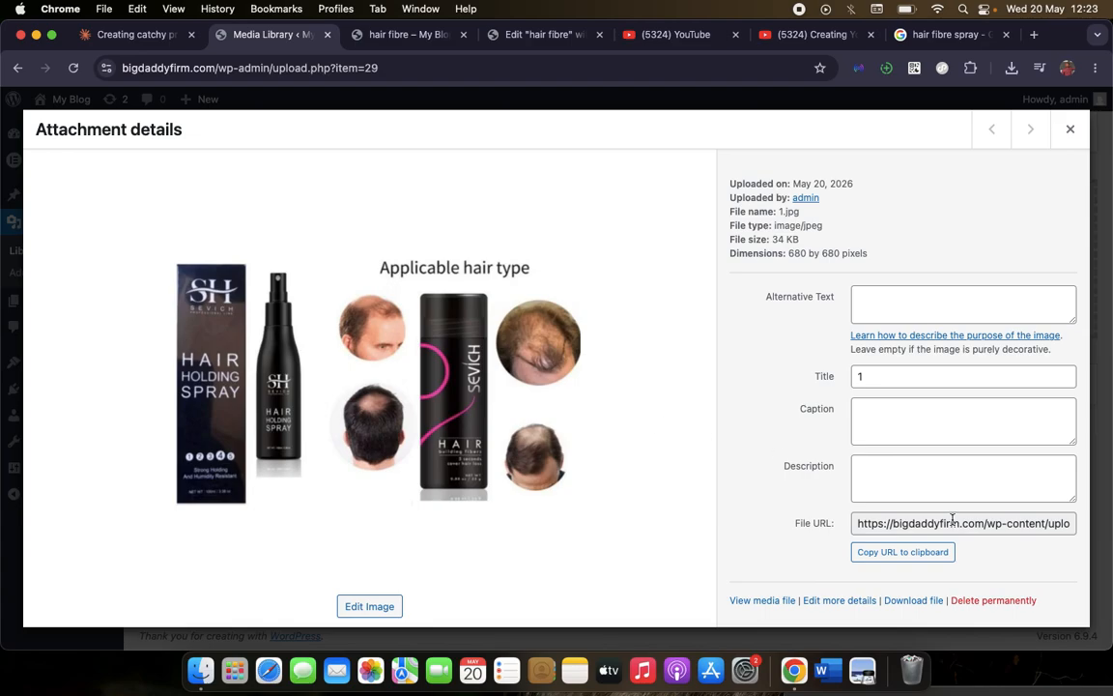
click(907, 553)
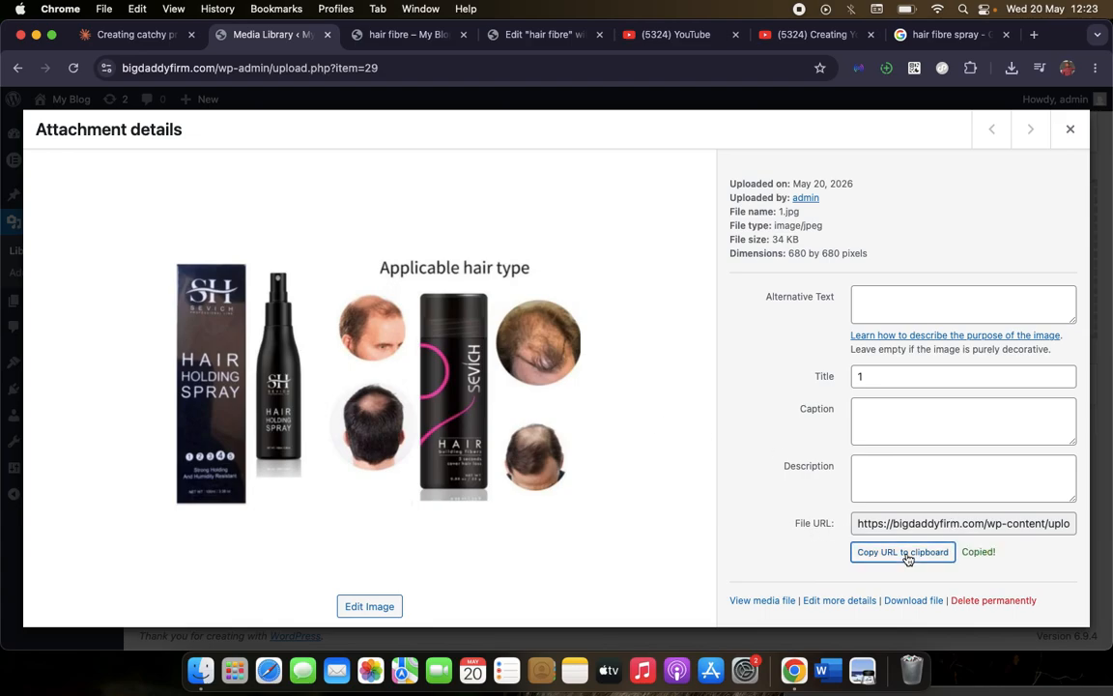
click(1069, 129)
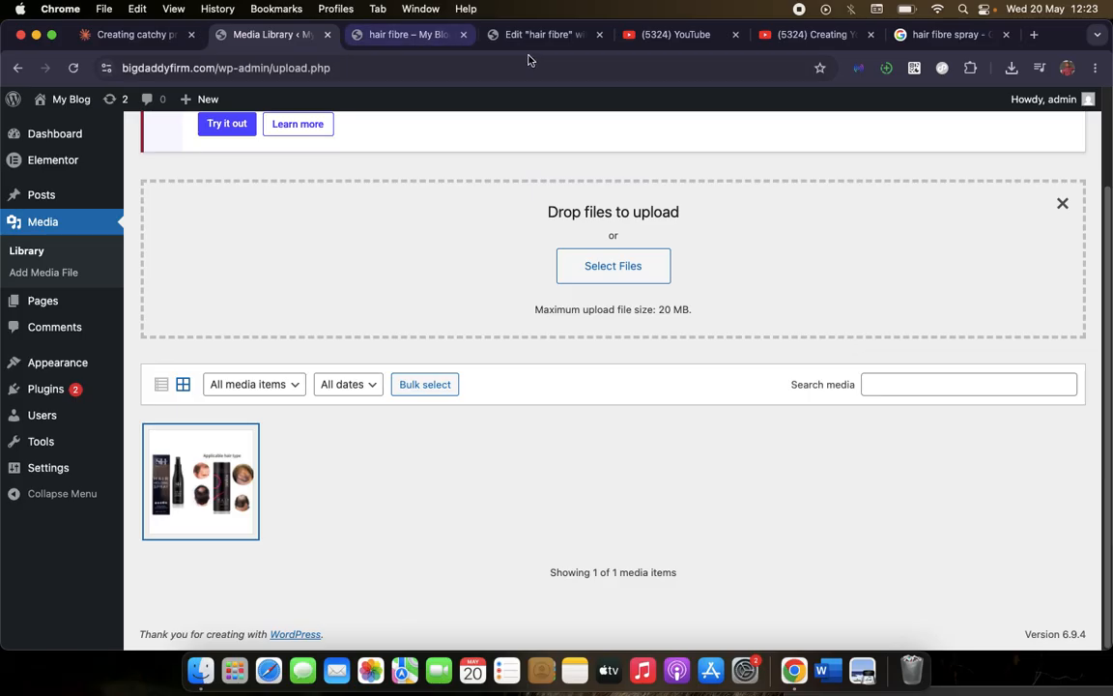
Return to the Elementor editor for the hair fibre page and look through the opening CSS rules of the HTML code
click(563, 35)
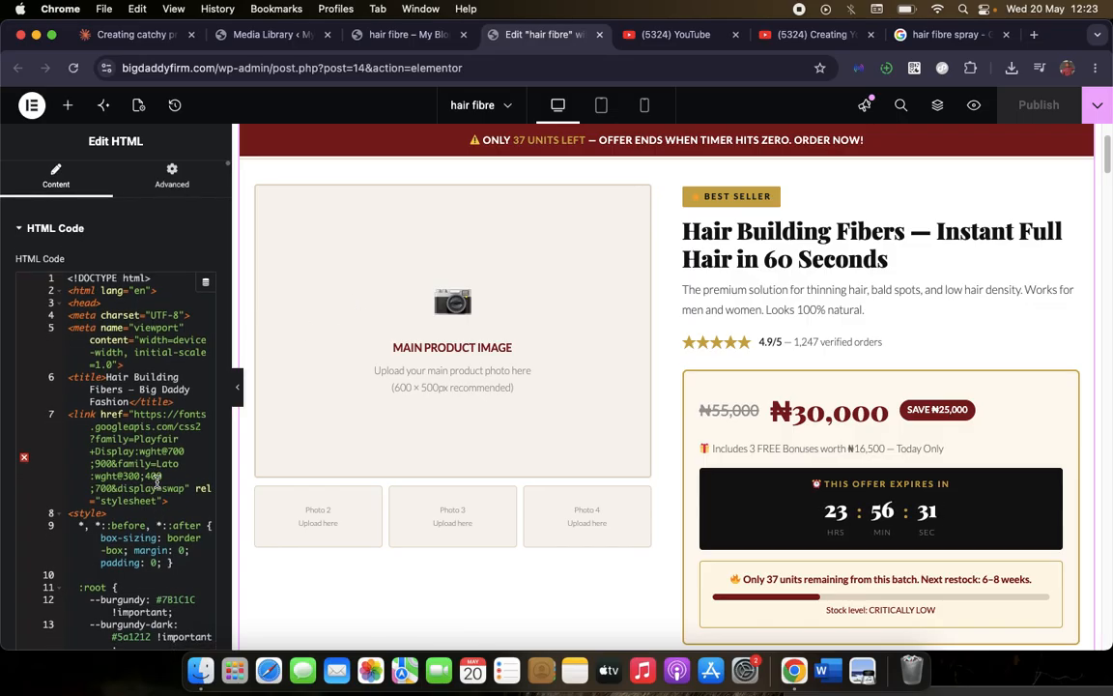
scroll(157, 481, down, 15)
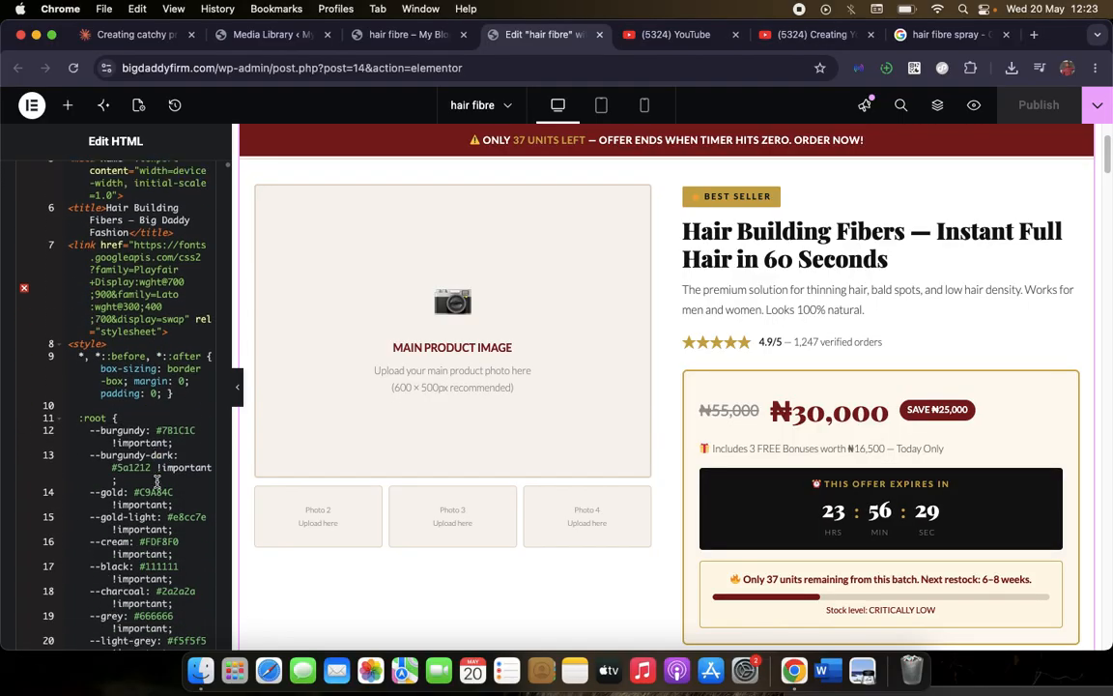
scroll(157, 480, down, 6)
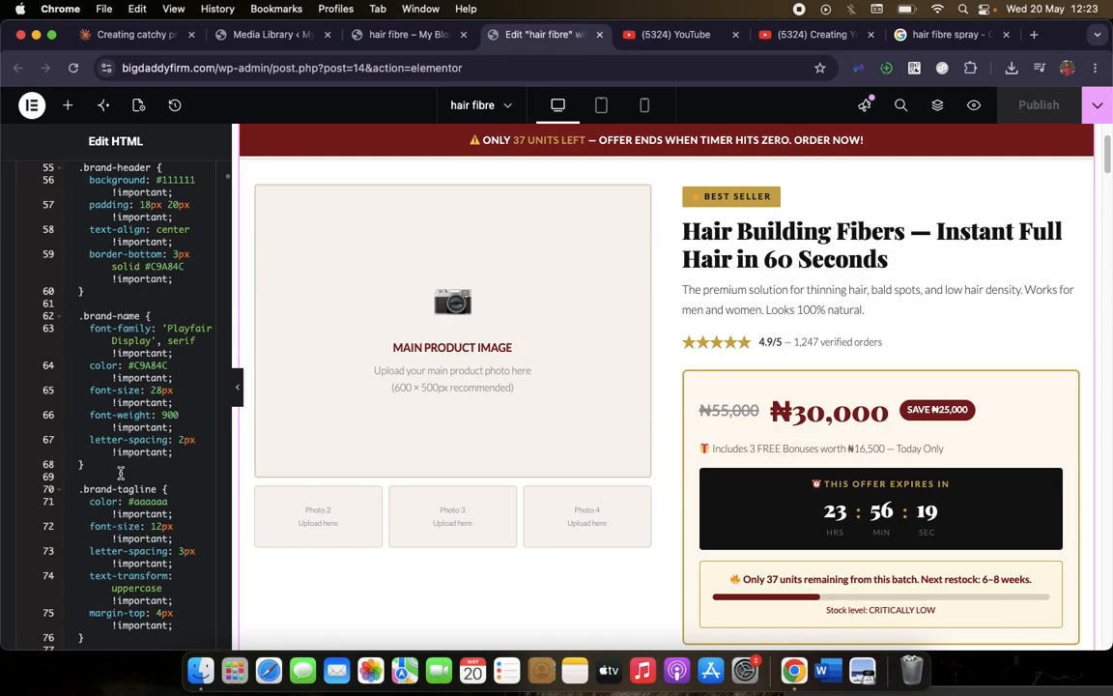
scroll(179, 538, down, 10)
scroll(121, 462, down, 2)
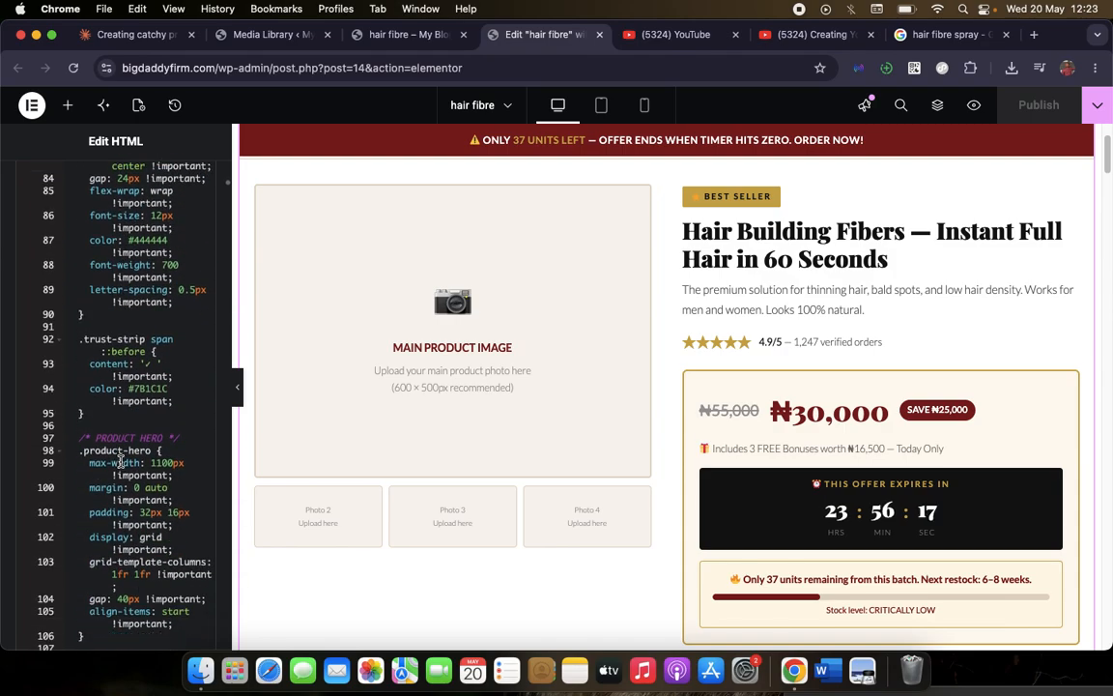
scroll(121, 462, down, 3)
scroll(126, 434, up, 20)
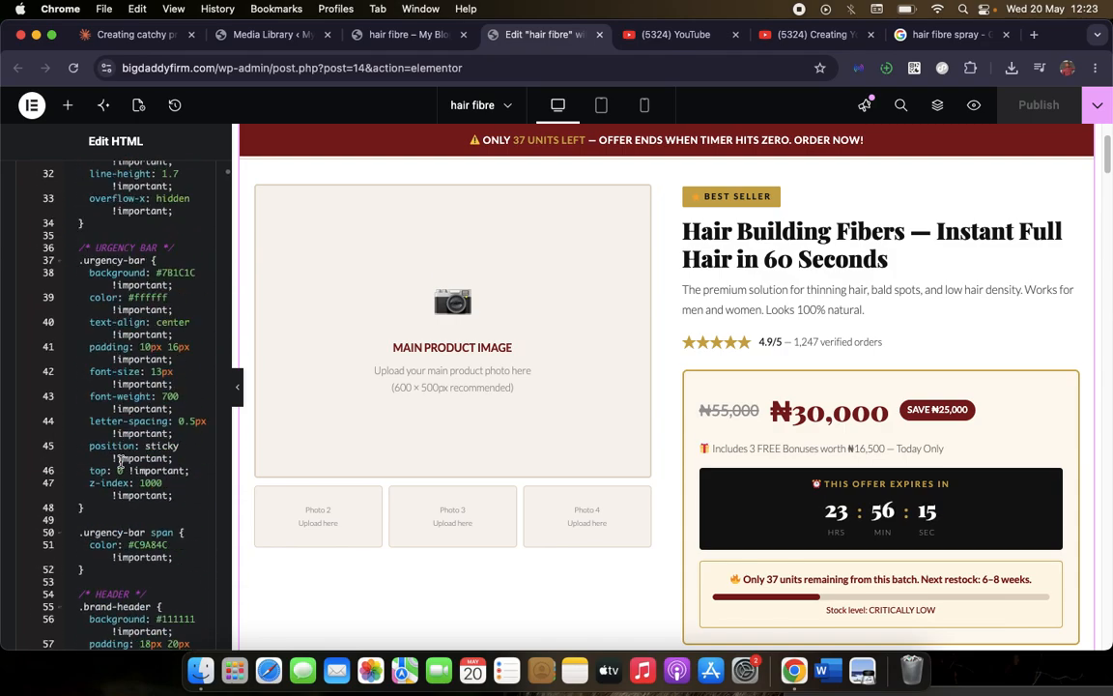
scroll(131, 406, up, 5)
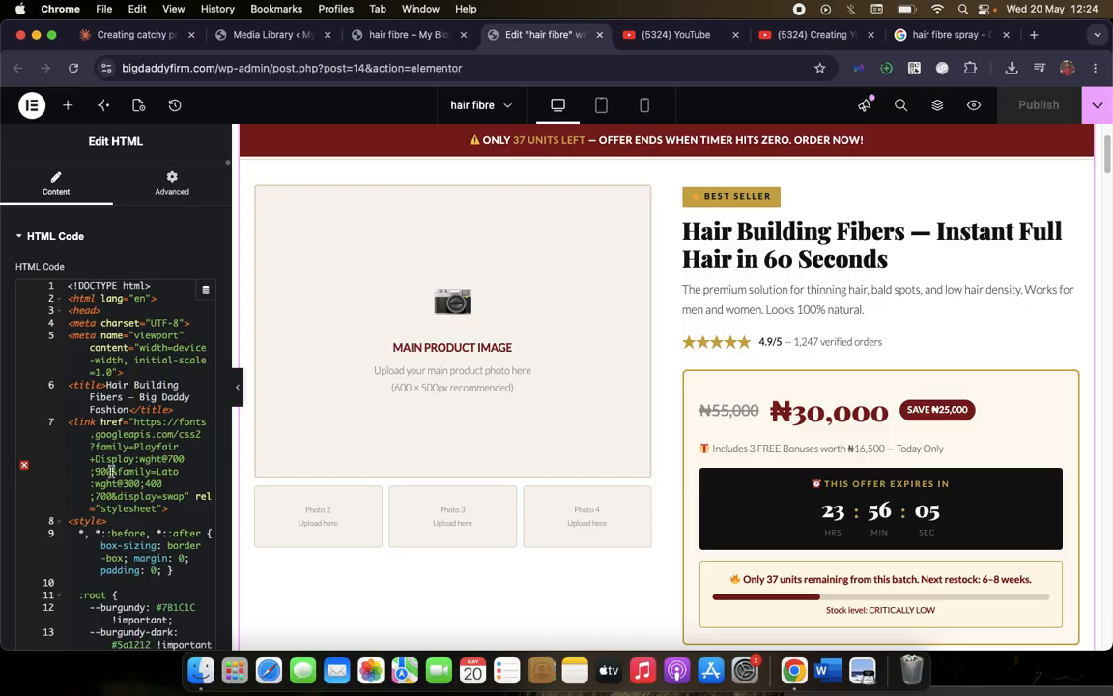
Search the widget's HTML code past the style rules for the opening body tag, where the visible page content begins
scroll(111, 471, down, 10)
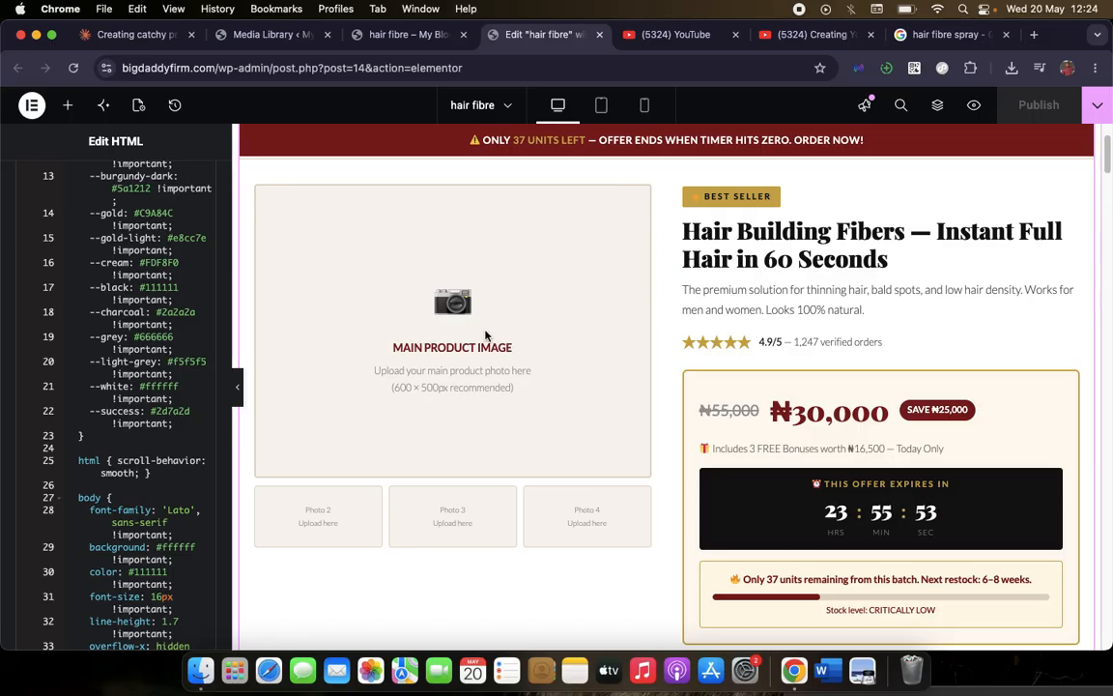
scroll(486, 333, down, 2)
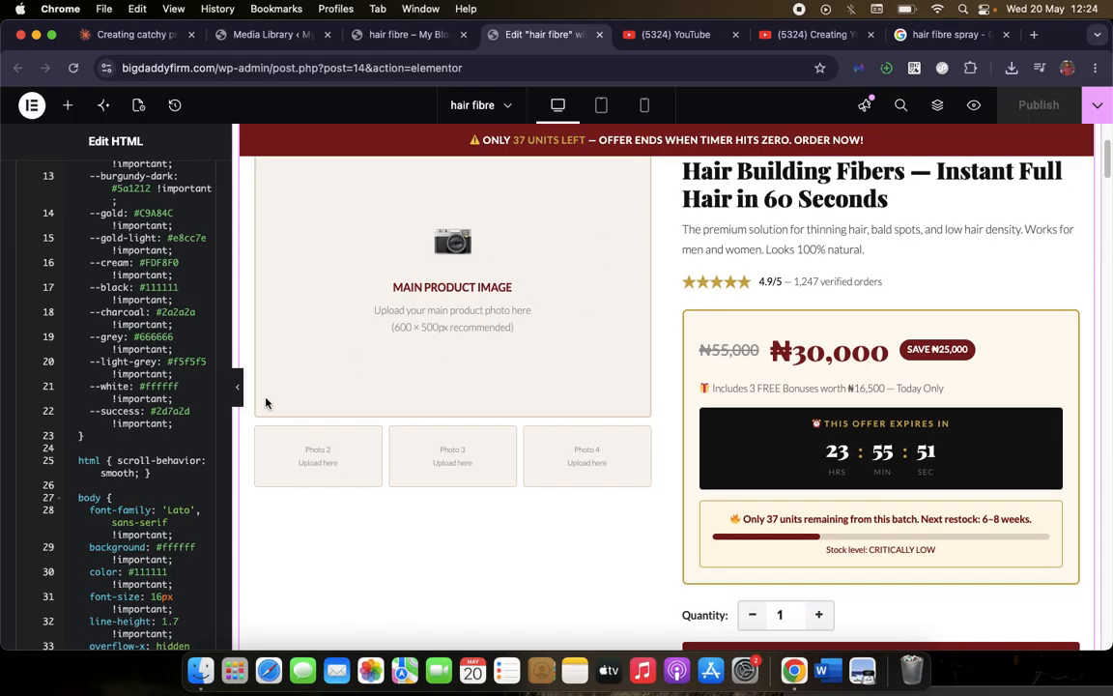
scroll(119, 391, down, 10)
scroll(119, 391, down, 20)
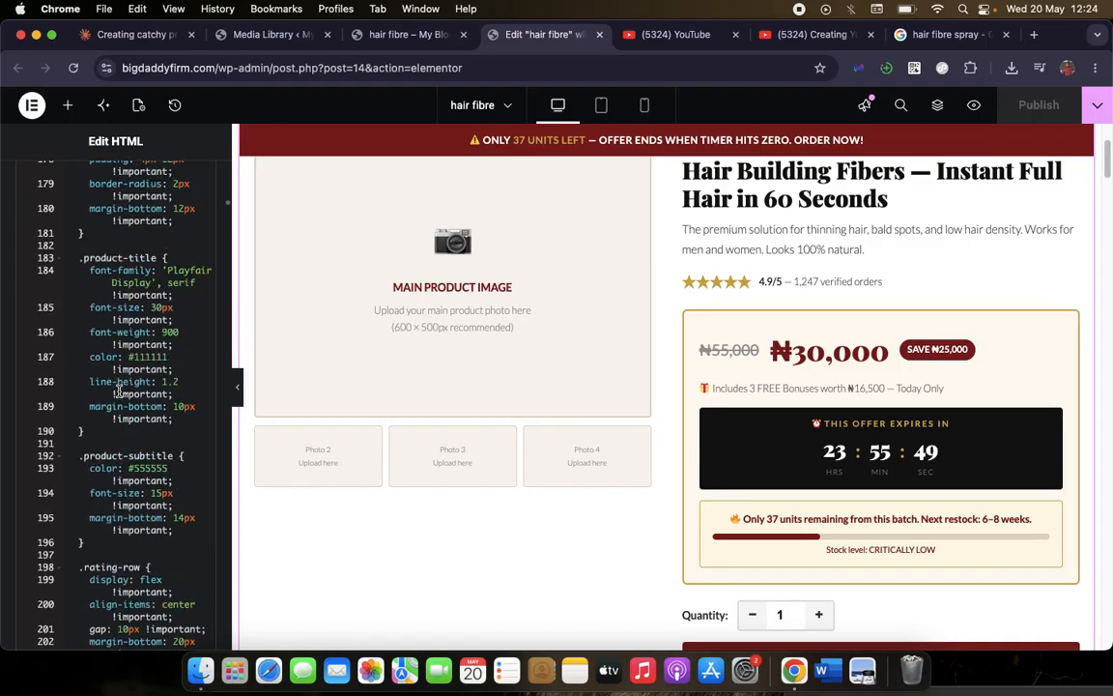
scroll(119, 388, down, 20)
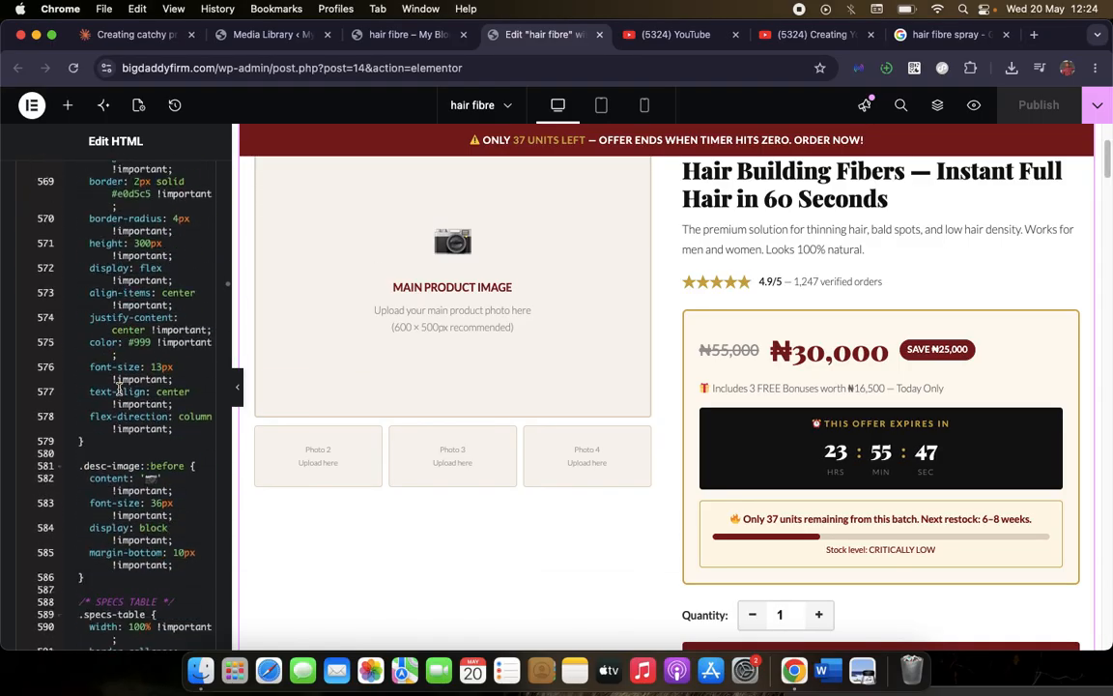
scroll(119, 387, down, 20)
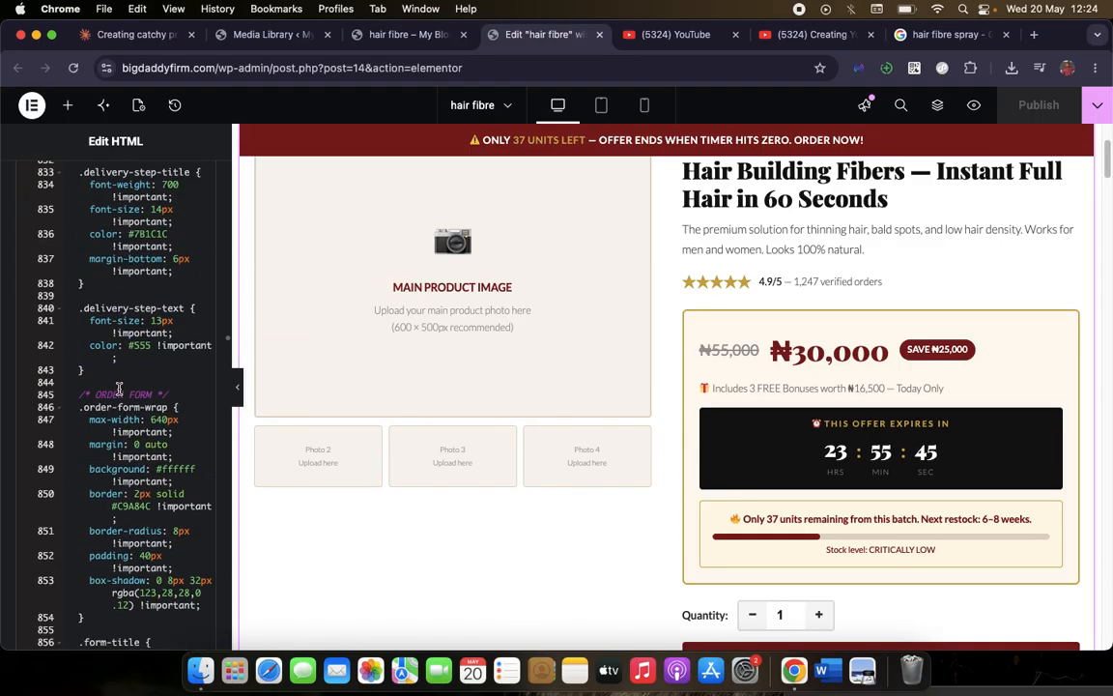
scroll(111, 354, down, 10)
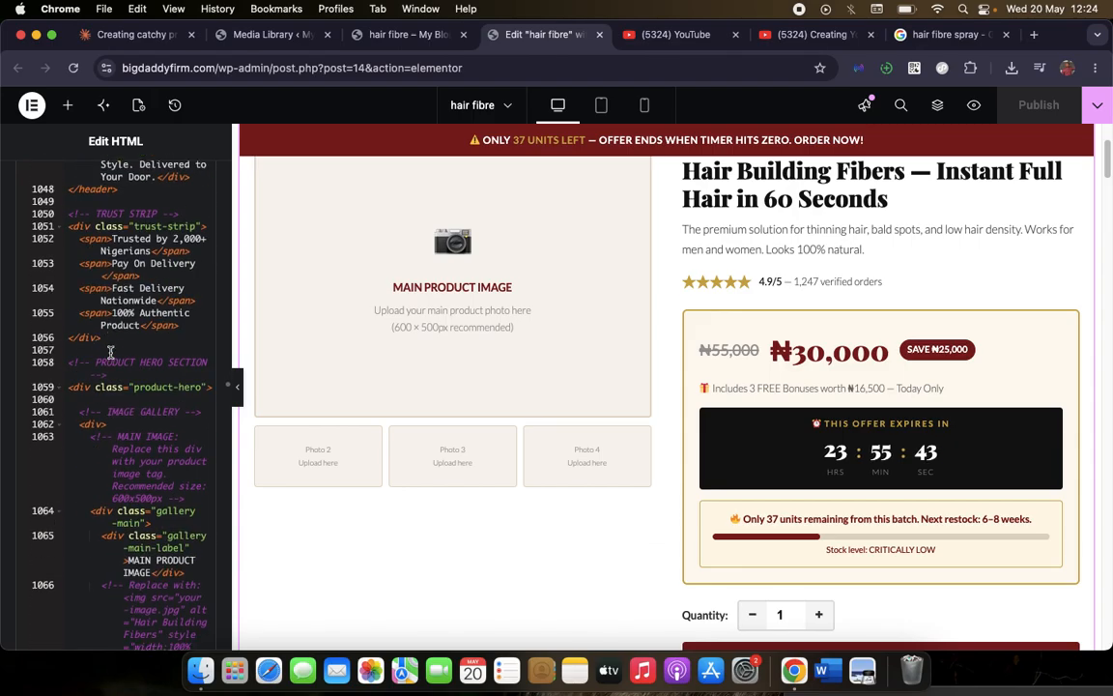
scroll(111, 354, up, 5)
scroll(112, 354, up, 10)
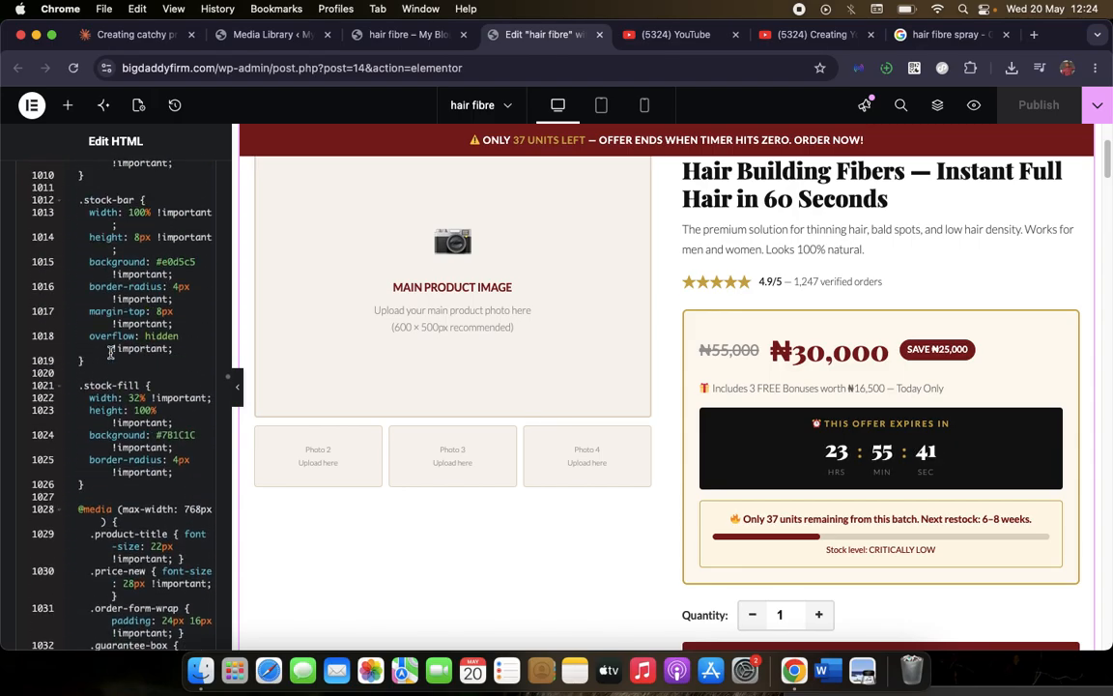
scroll(111, 354, down, 3)
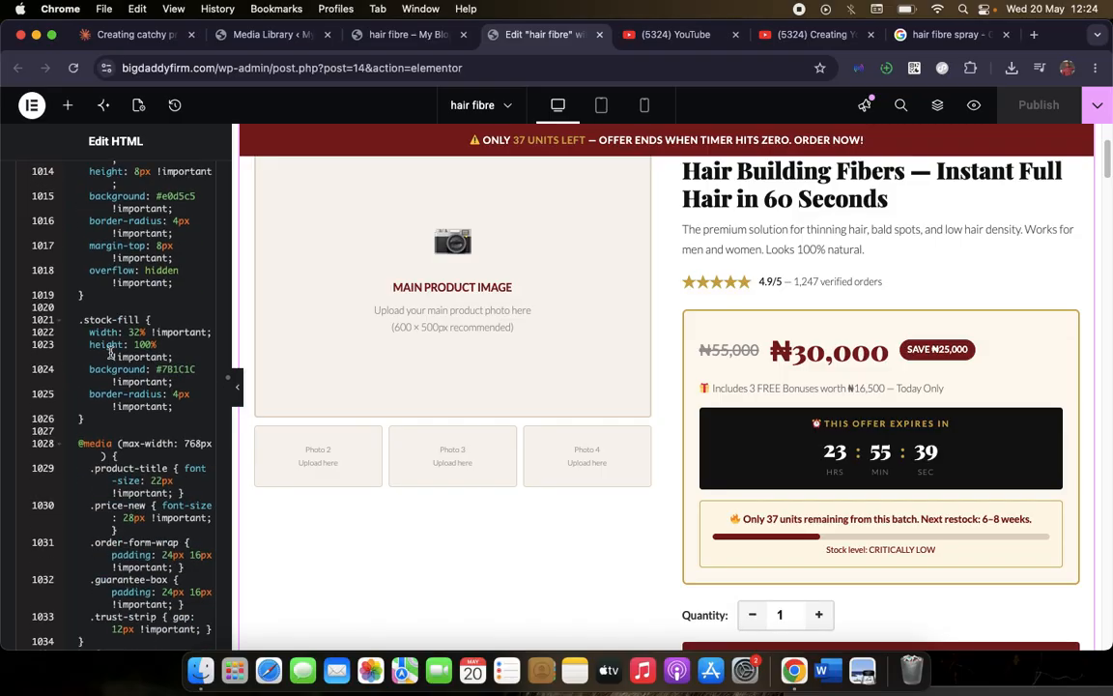
scroll(111, 354, down, 3)
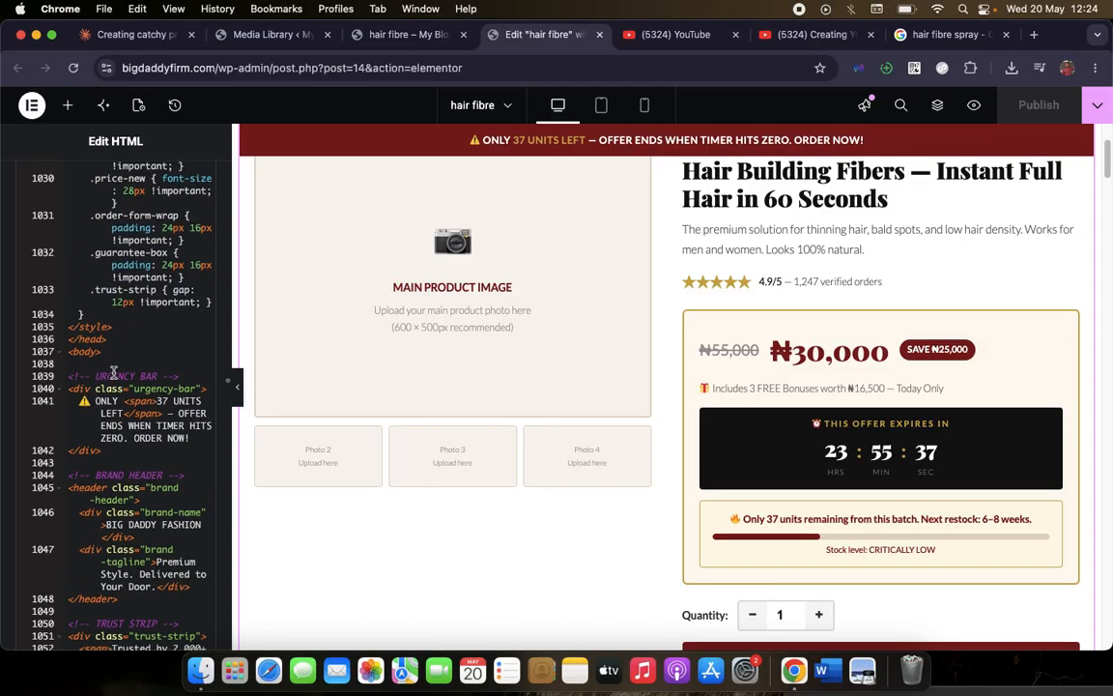
scroll(91, 361, down, 1)
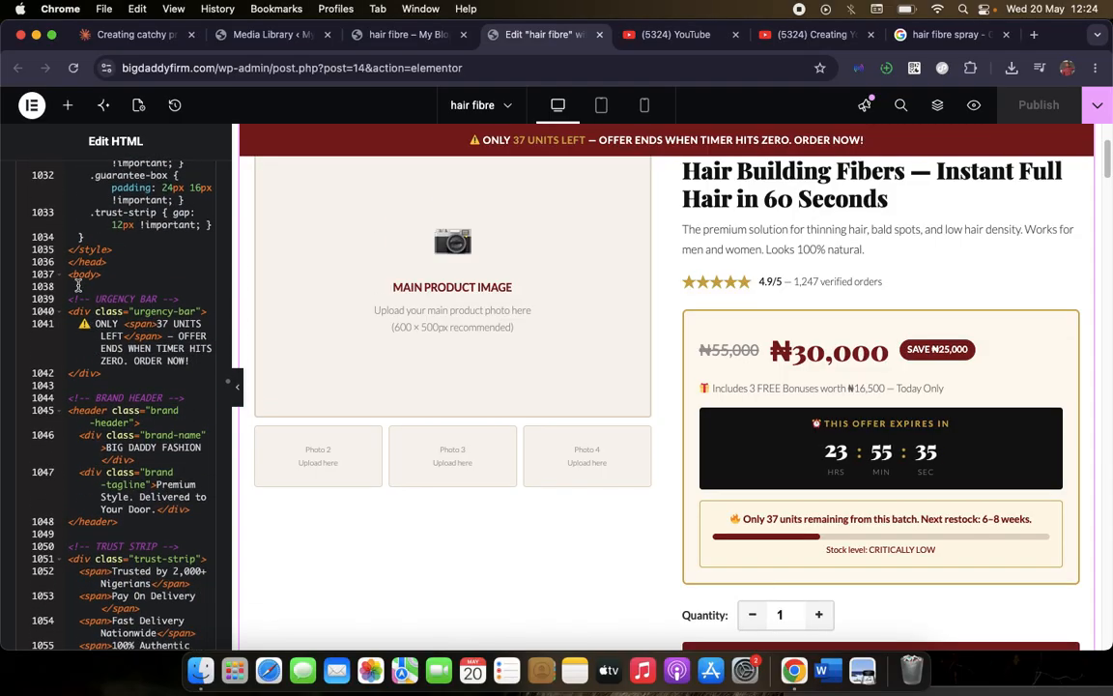
click(61, 278)
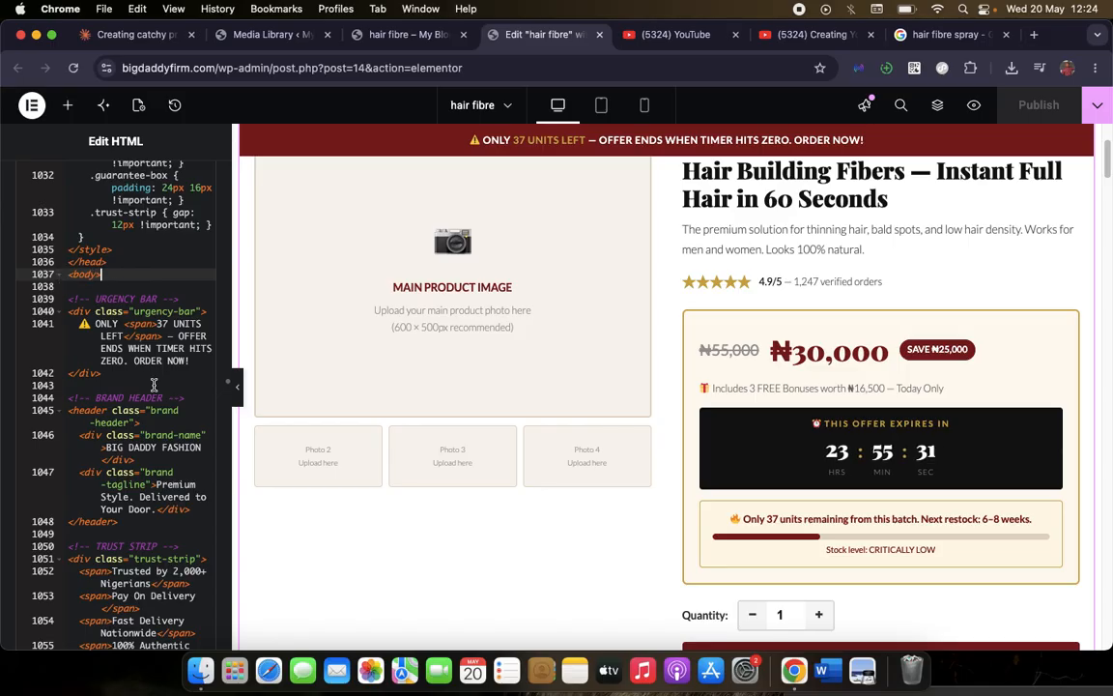
Review the last style rules before the body section, then the brand header and trust strip markup
scroll(153, 385, down, 2)
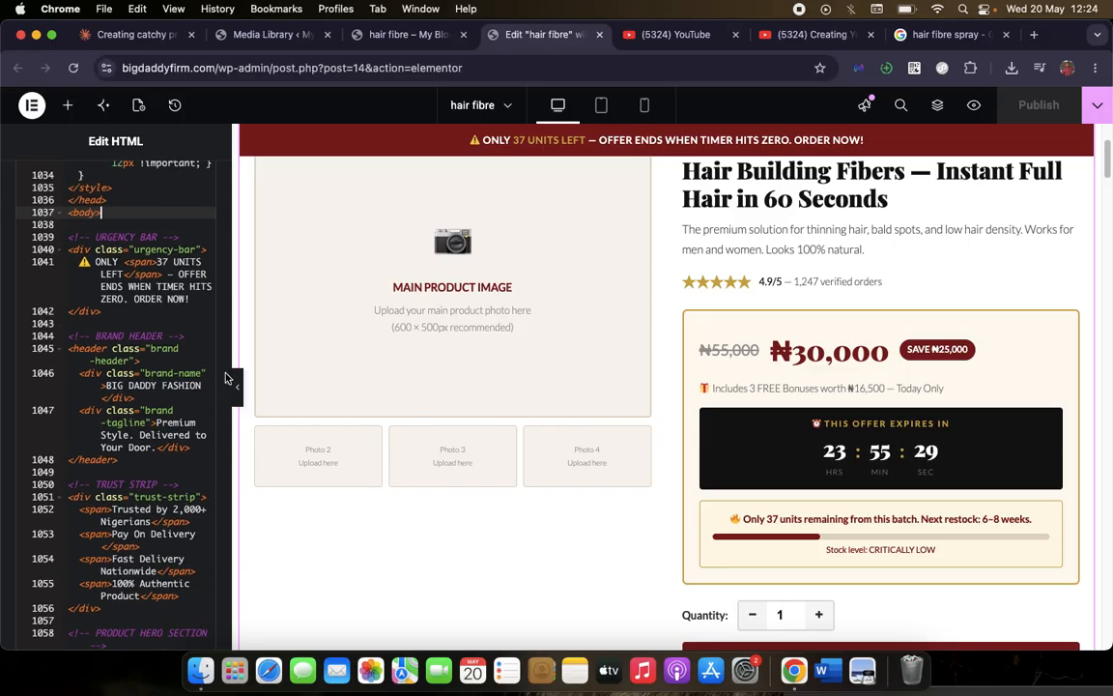
scroll(181, 378, up, 10)
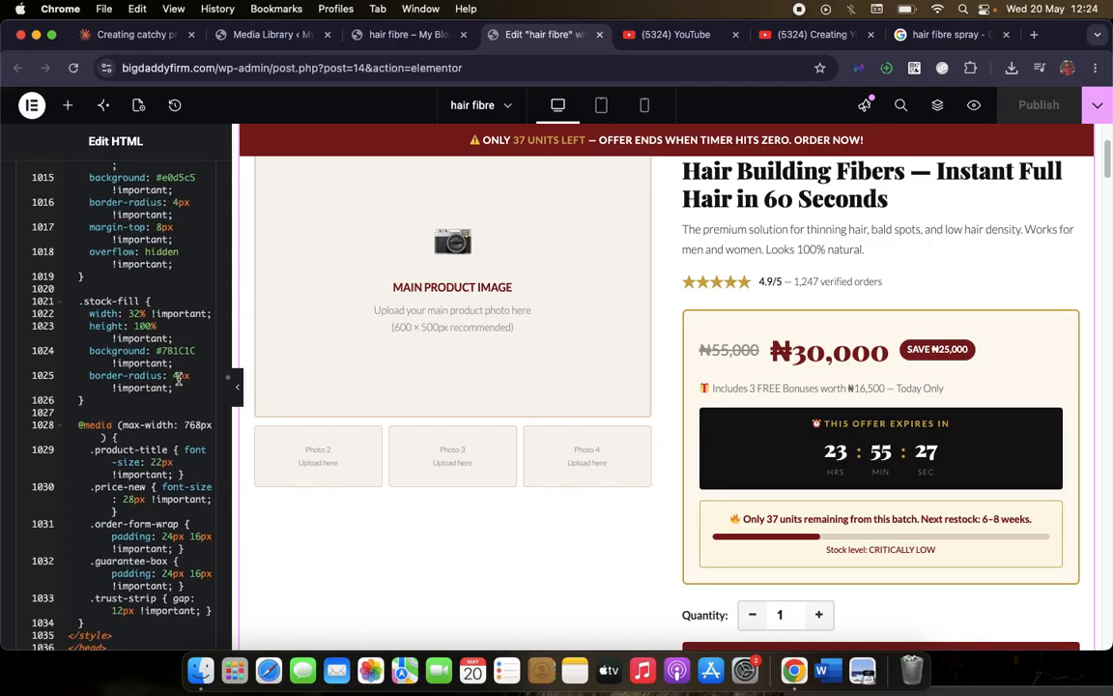
scroll(178, 378, up, 4)
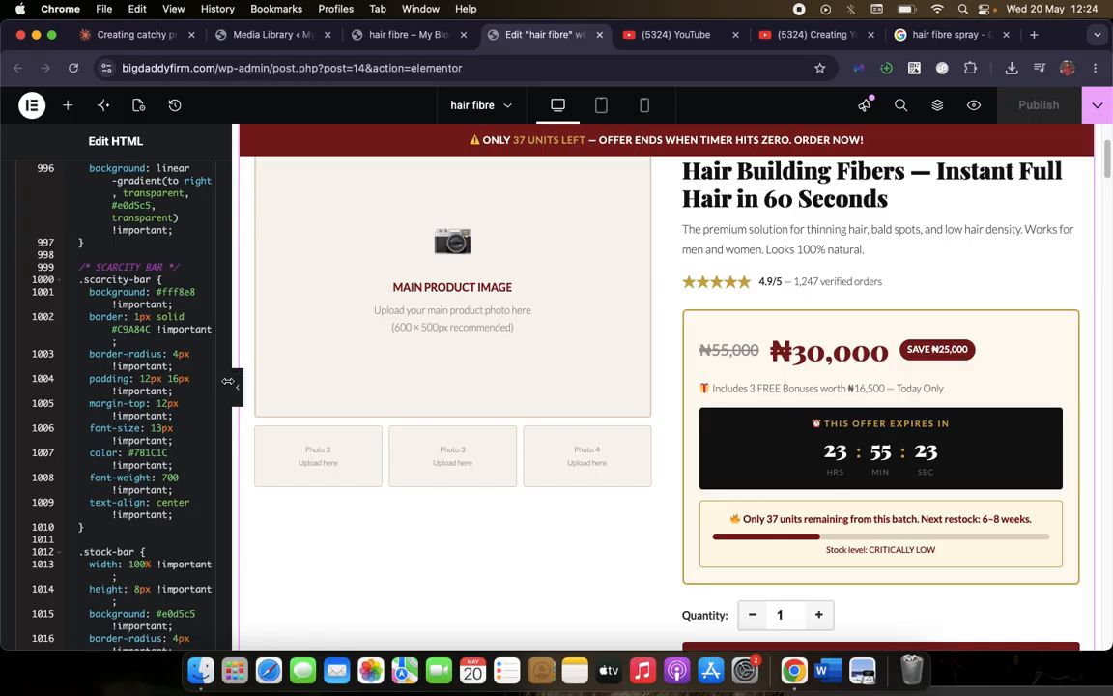
scroll(127, 379, up, 20)
scroll(127, 379, down, 15)
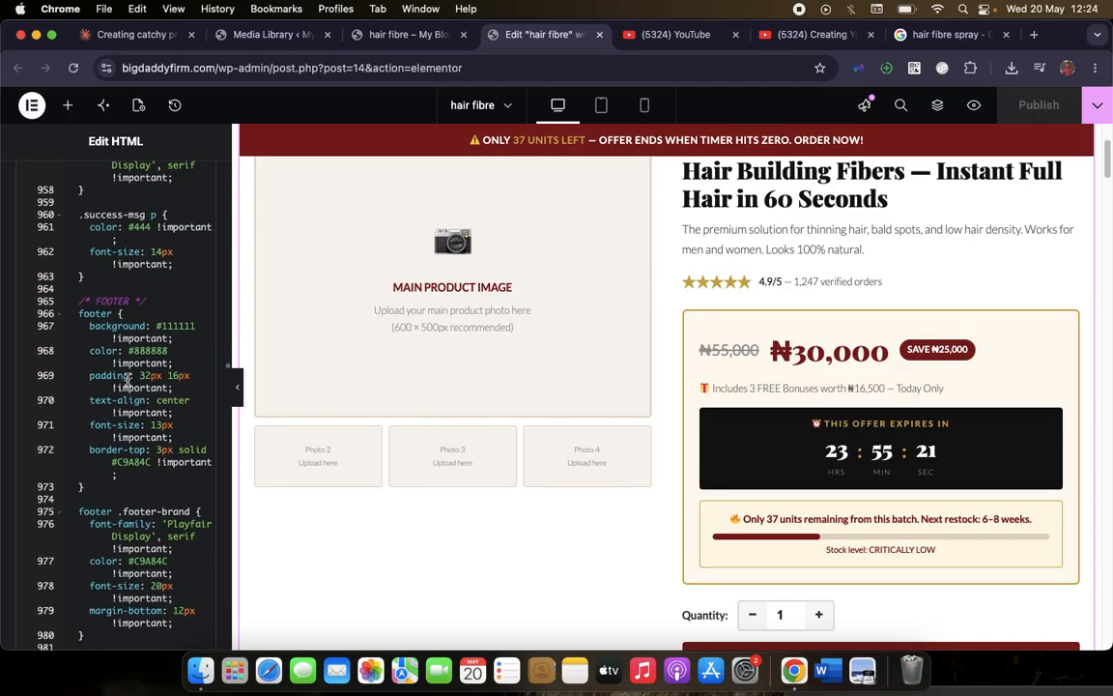
scroll(127, 379, down, 20)
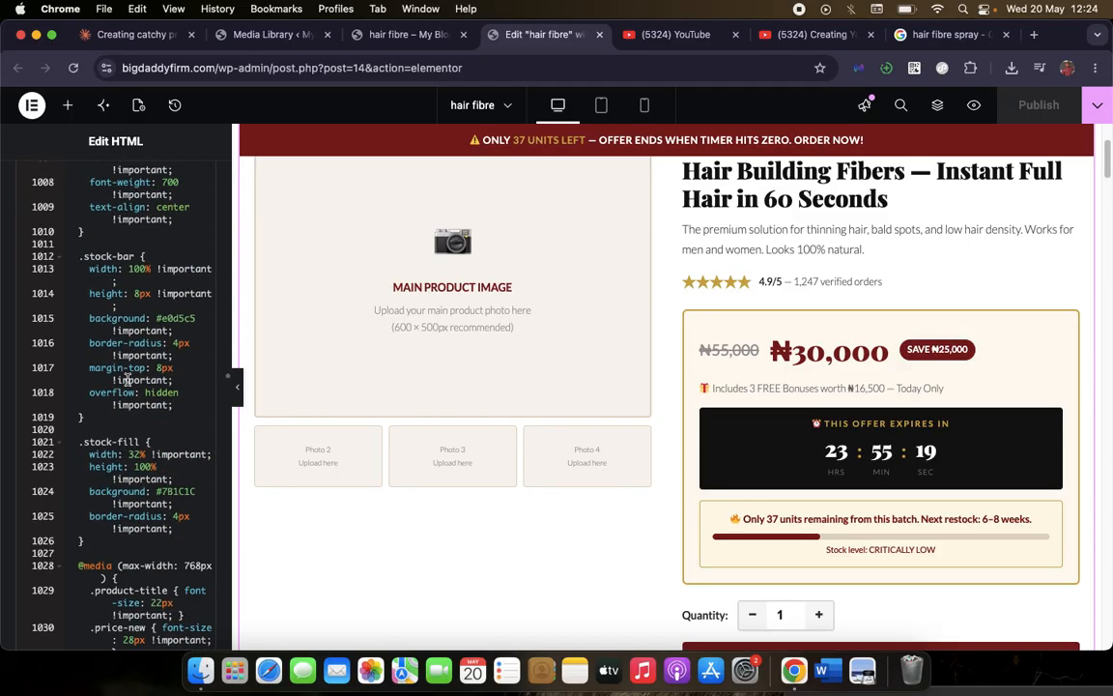
scroll(127, 378, up, 5)
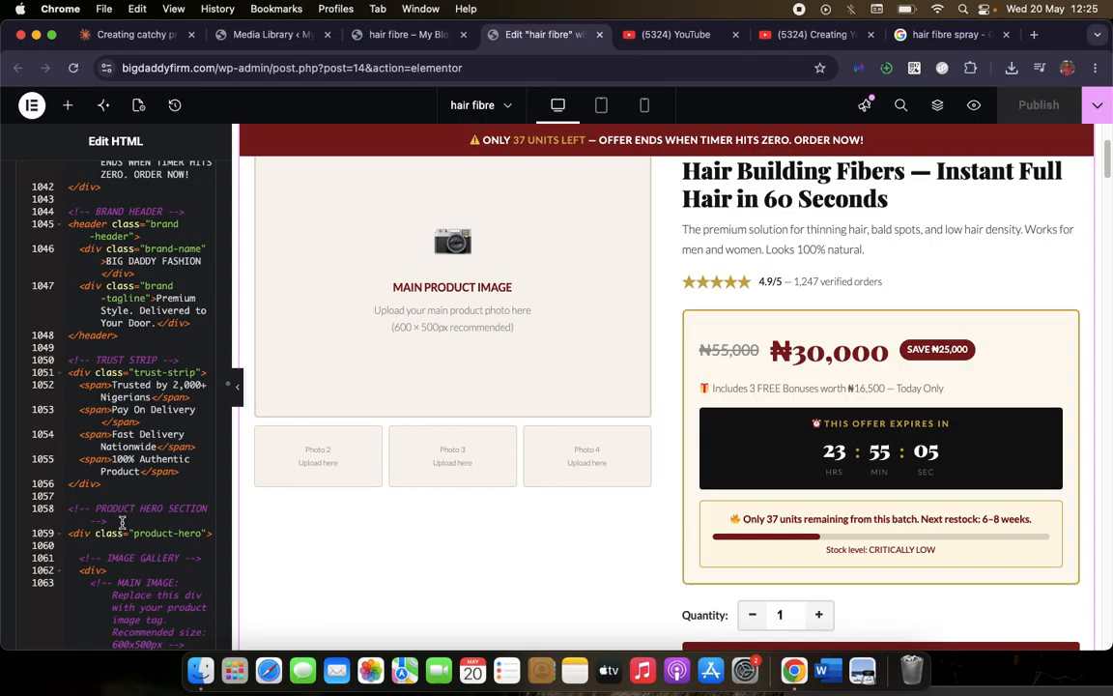
Compare the trust strip text in the HTML code with the matching lines in the page preview
scroll(511, 386, up, 3)
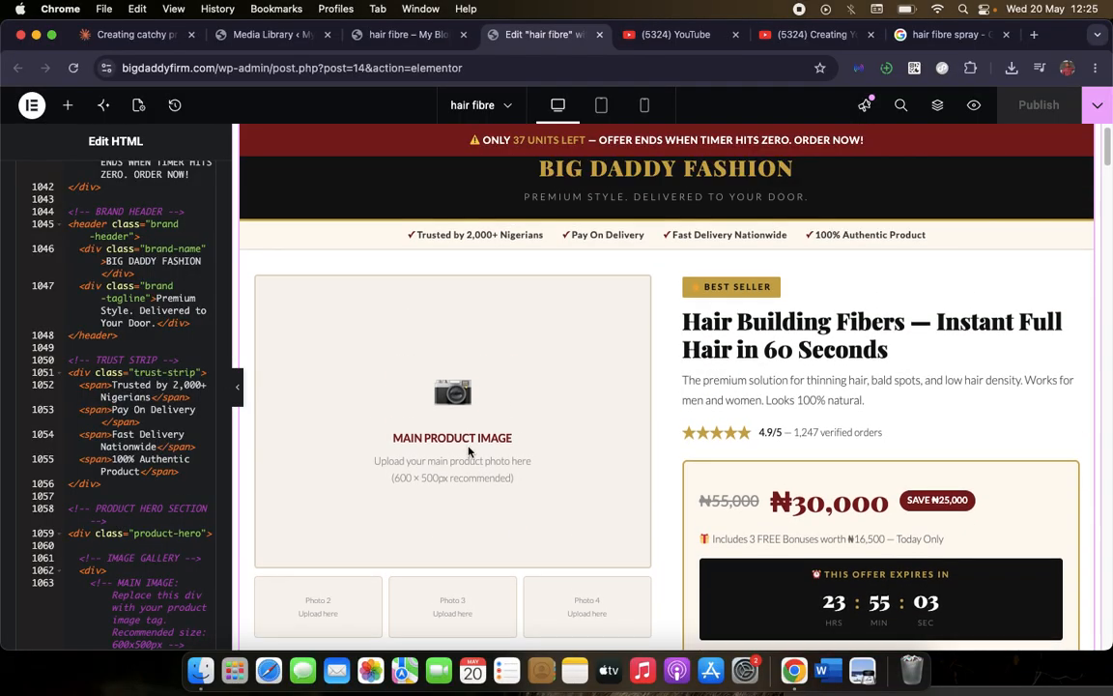
scroll(458, 435, down, 1)
scroll(455, 435, up, 1)
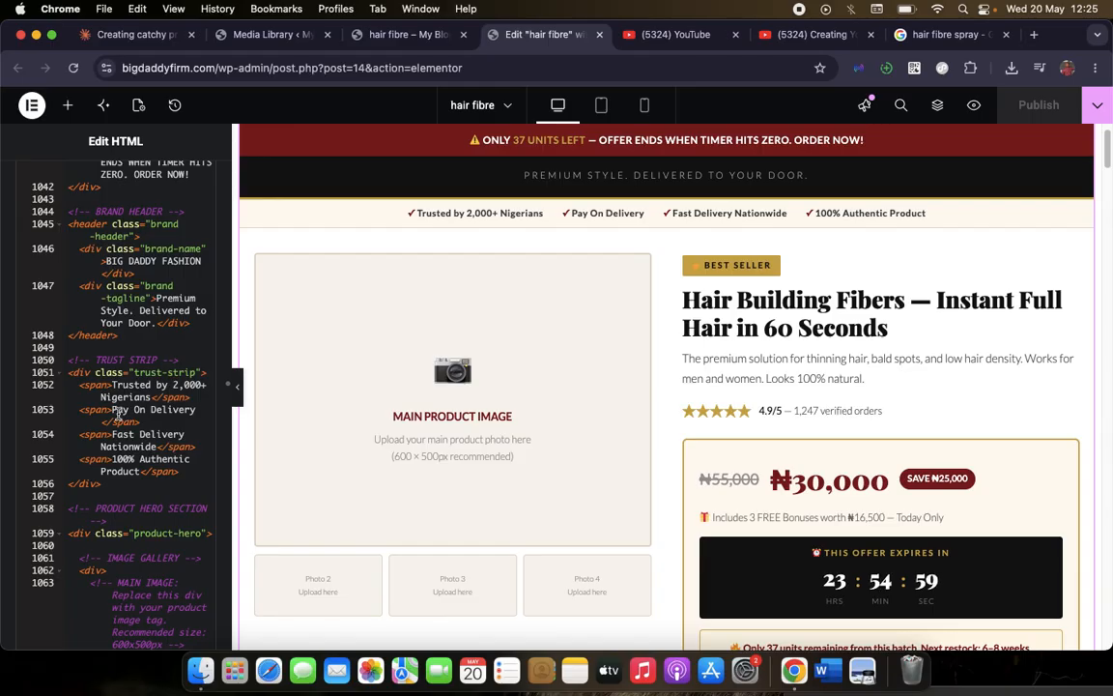
click(114, 385)
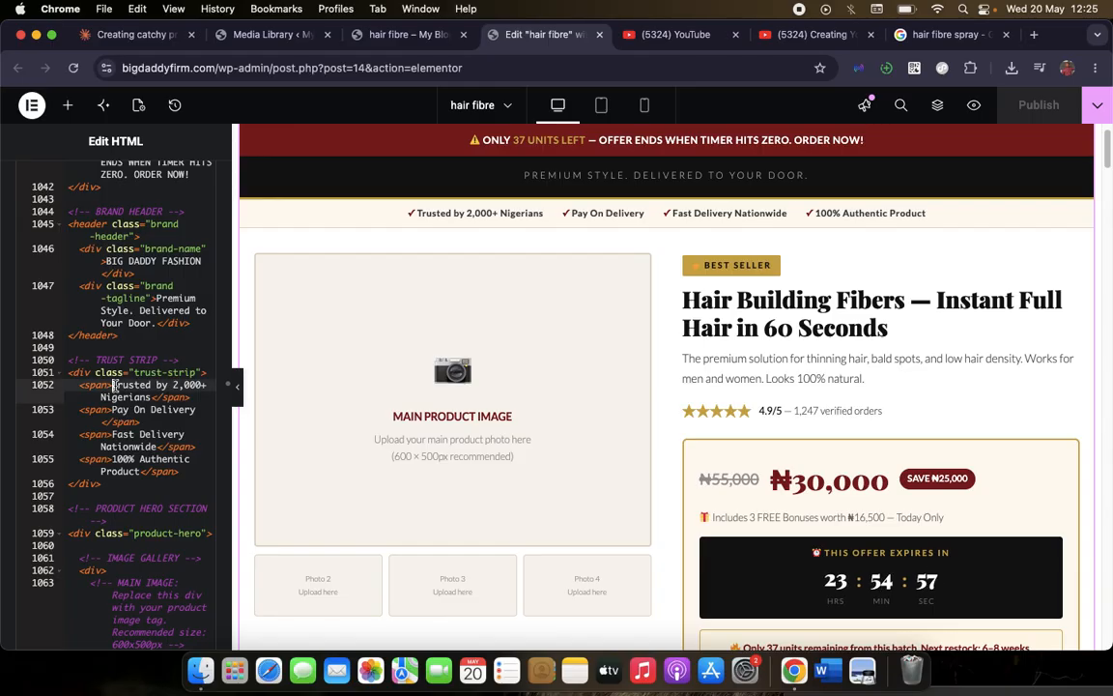
drag(114, 385, 161, 396)
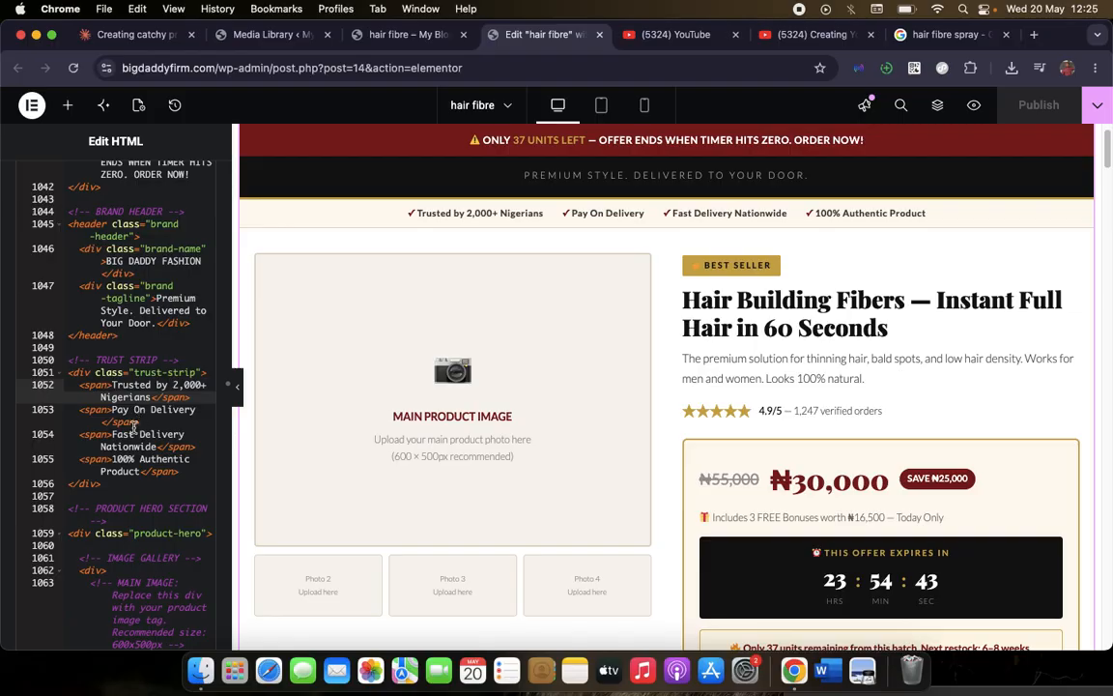
drag(113, 437, 156, 447)
click(155, 447)
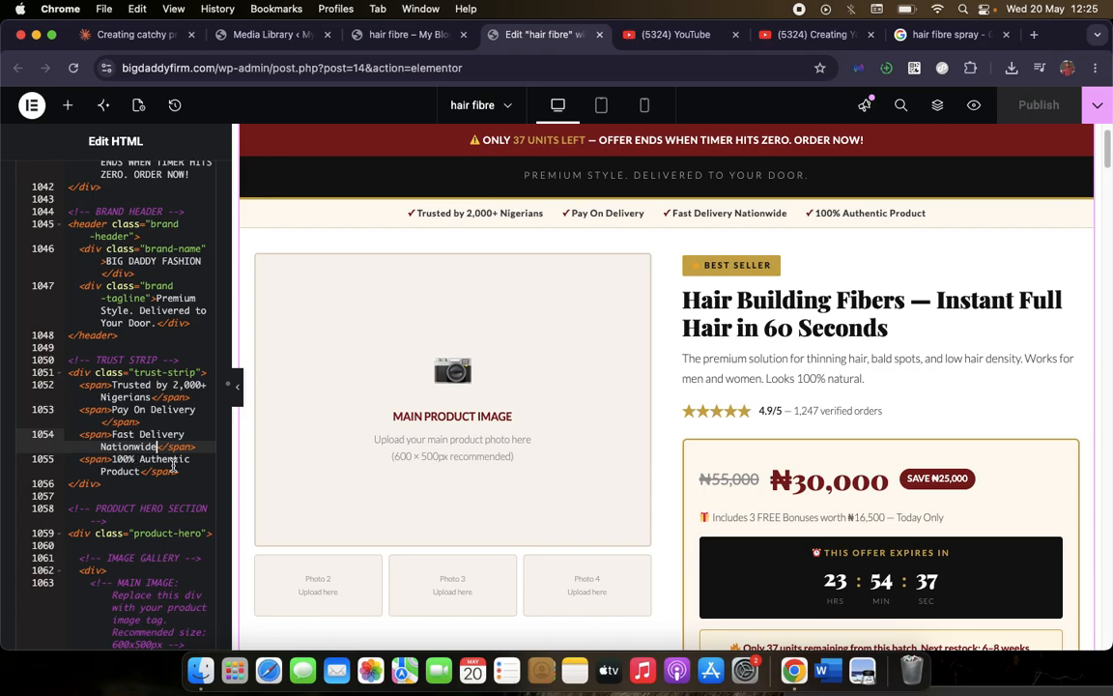
Locate the main product image placeholder and its replacement comment in the image gallery code of the product hero section
scroll(145, 466, down, 3)
scroll(154, 472, down, 5)
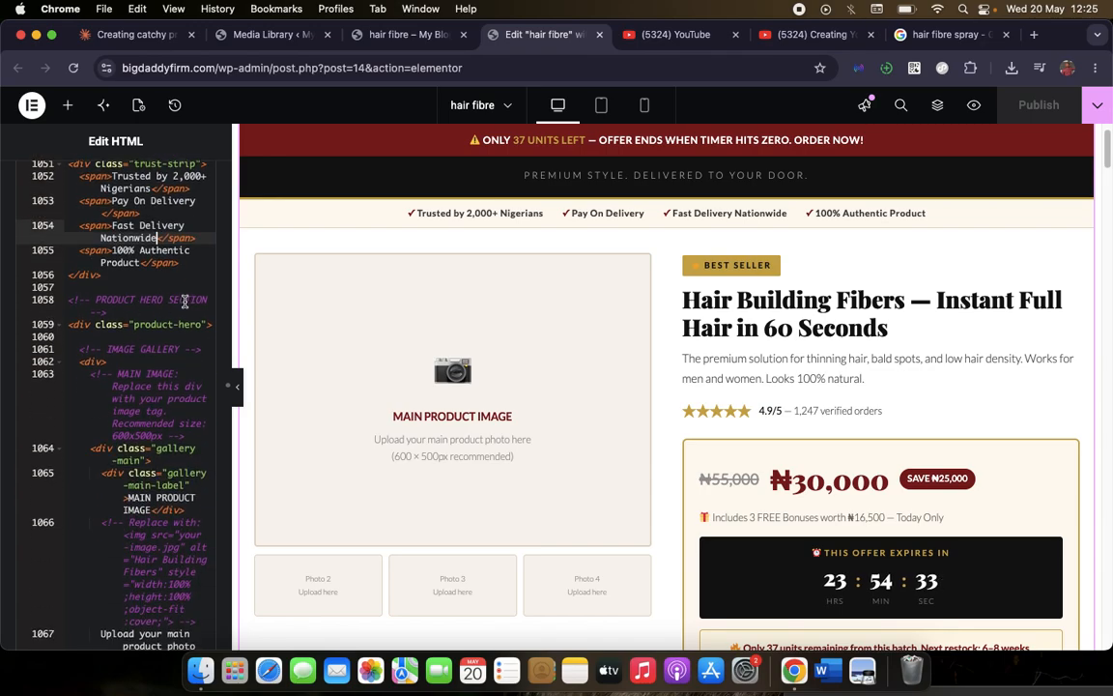
scroll(154, 340, down, 2)
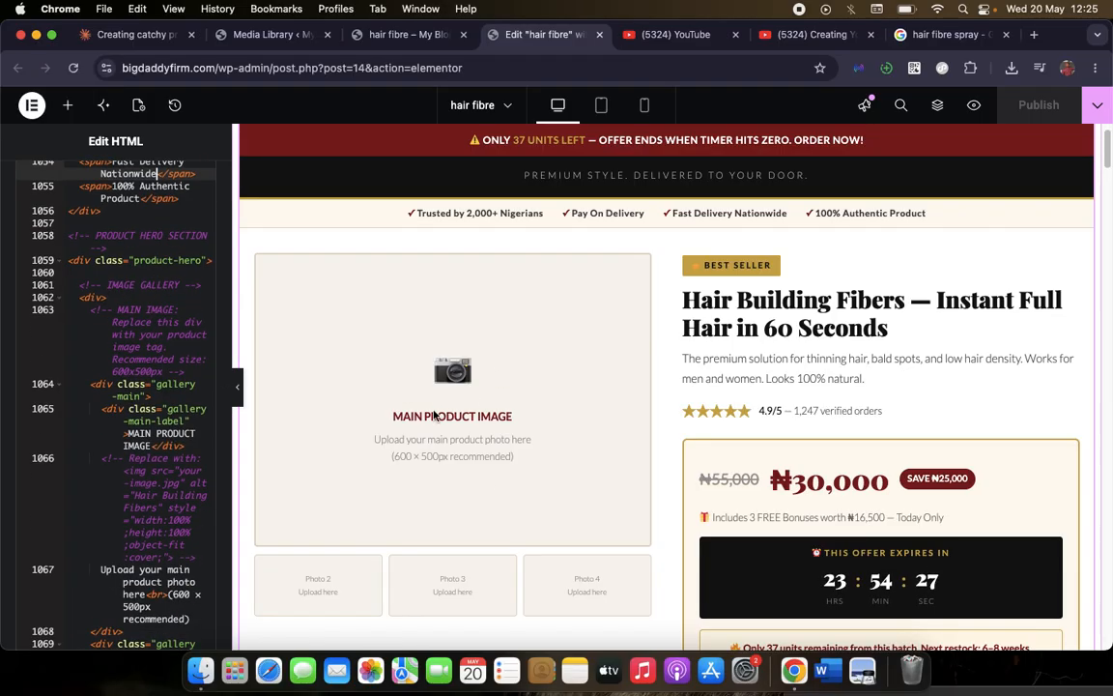
scroll(165, 395, down, 1)
scroll(164, 397, down, 1)
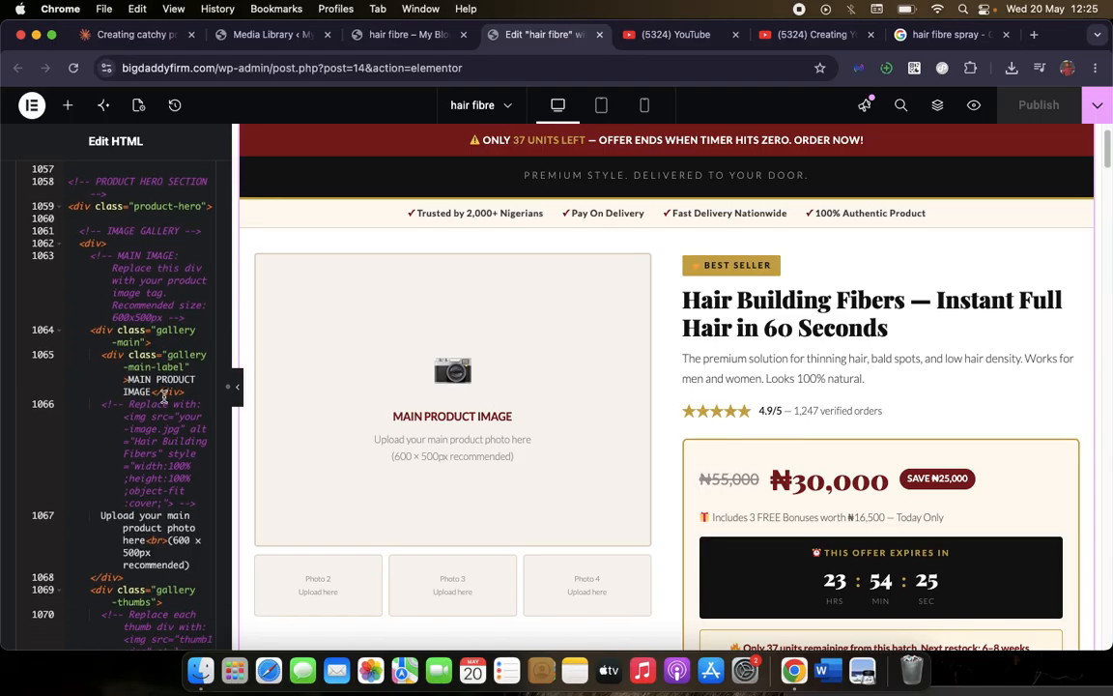
scroll(164, 395, down, 2)
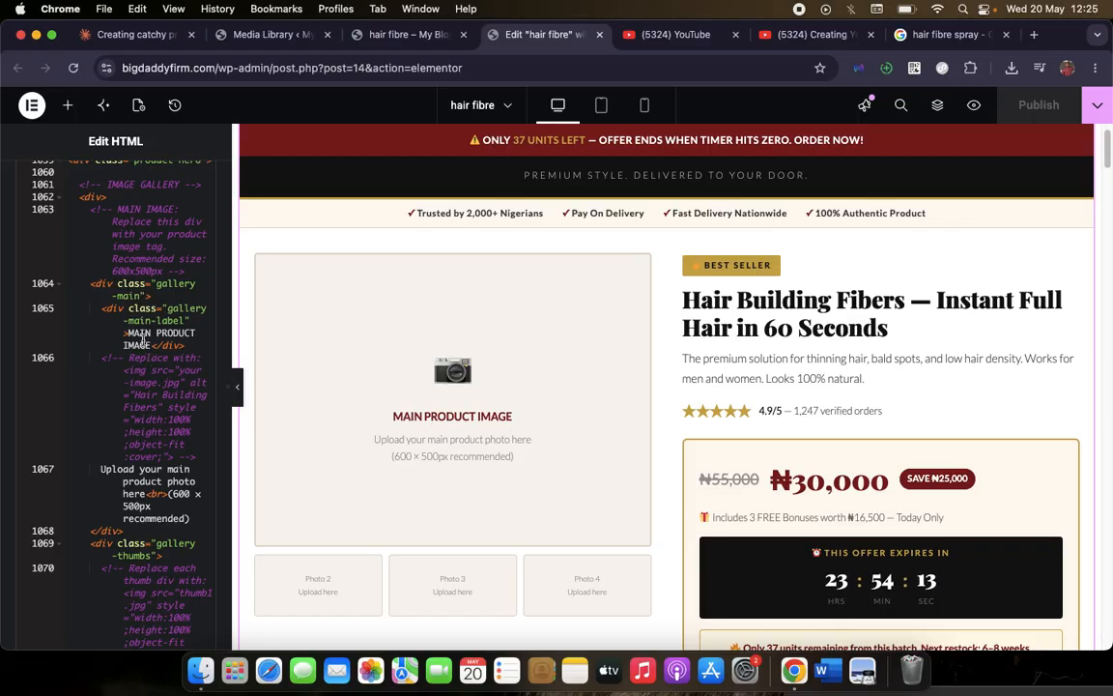
Copy the <img src="your-image.jpg" snippet from the main image's replacement comment in the HTML code
click(126, 333)
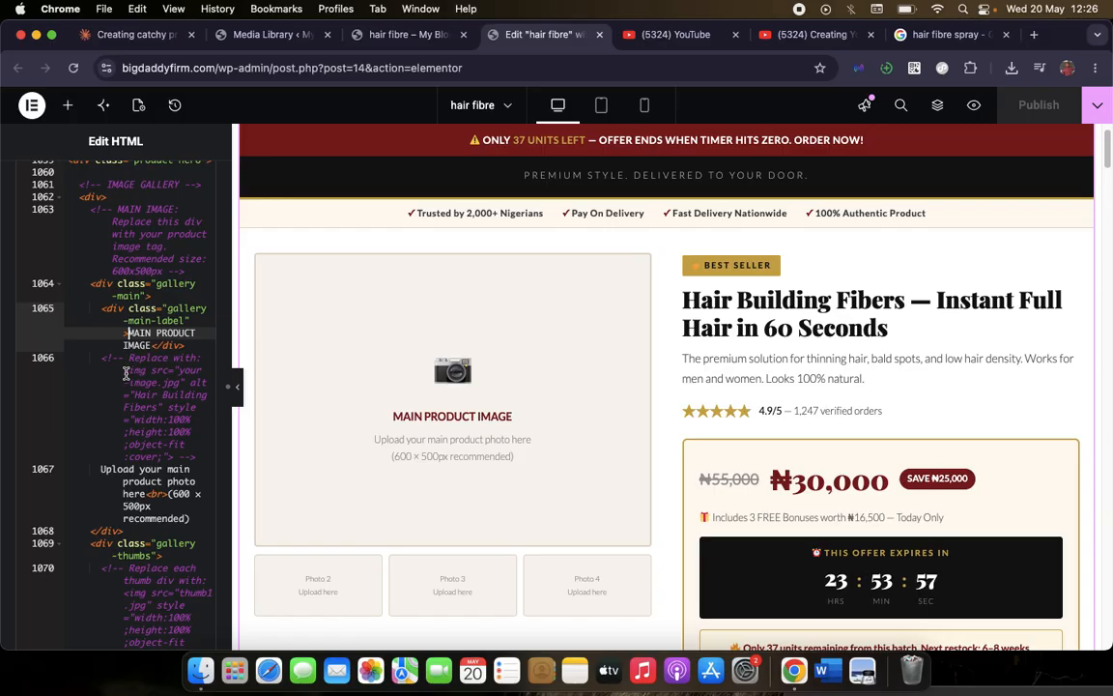
click(125, 373)
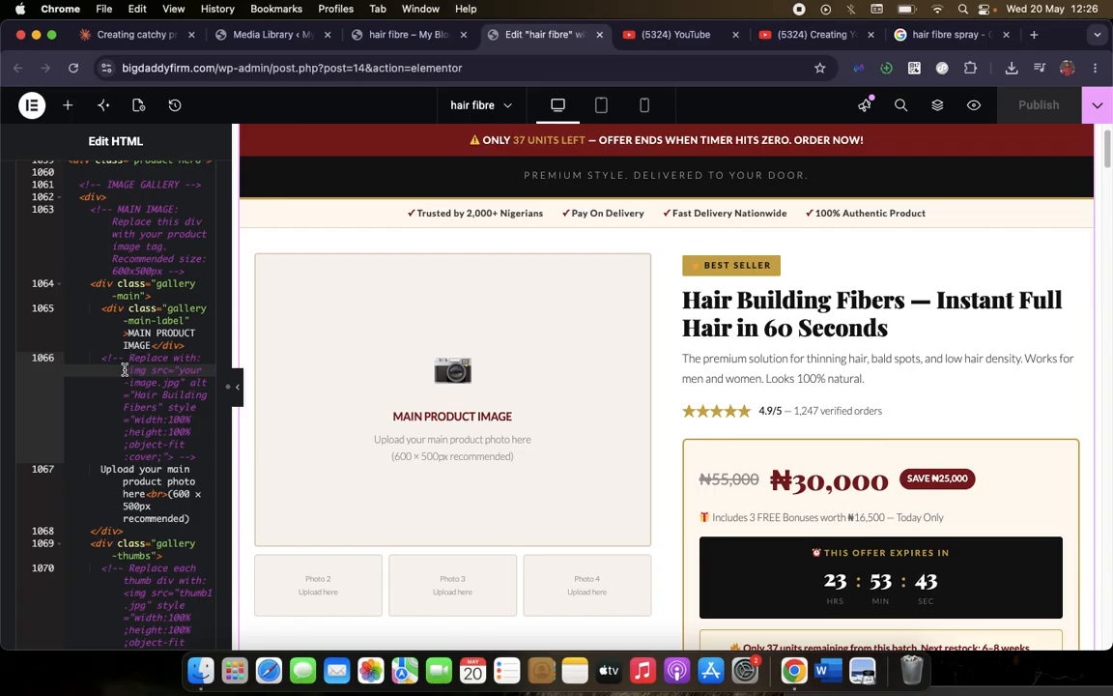
drag(124, 371, 184, 382)
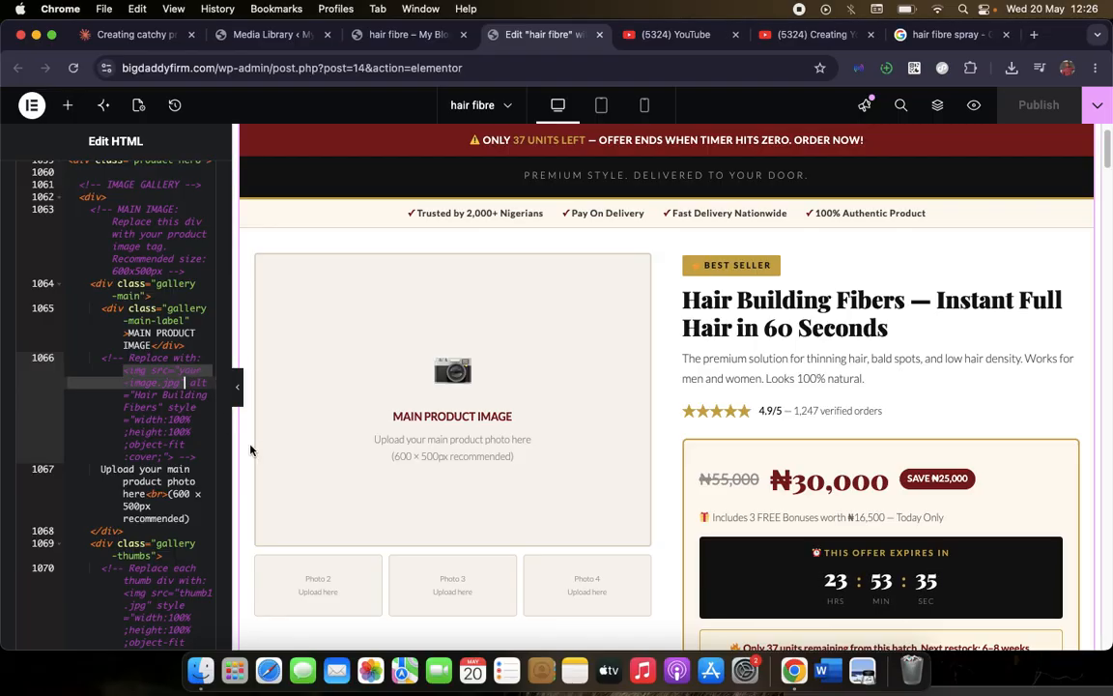
key(super+c)
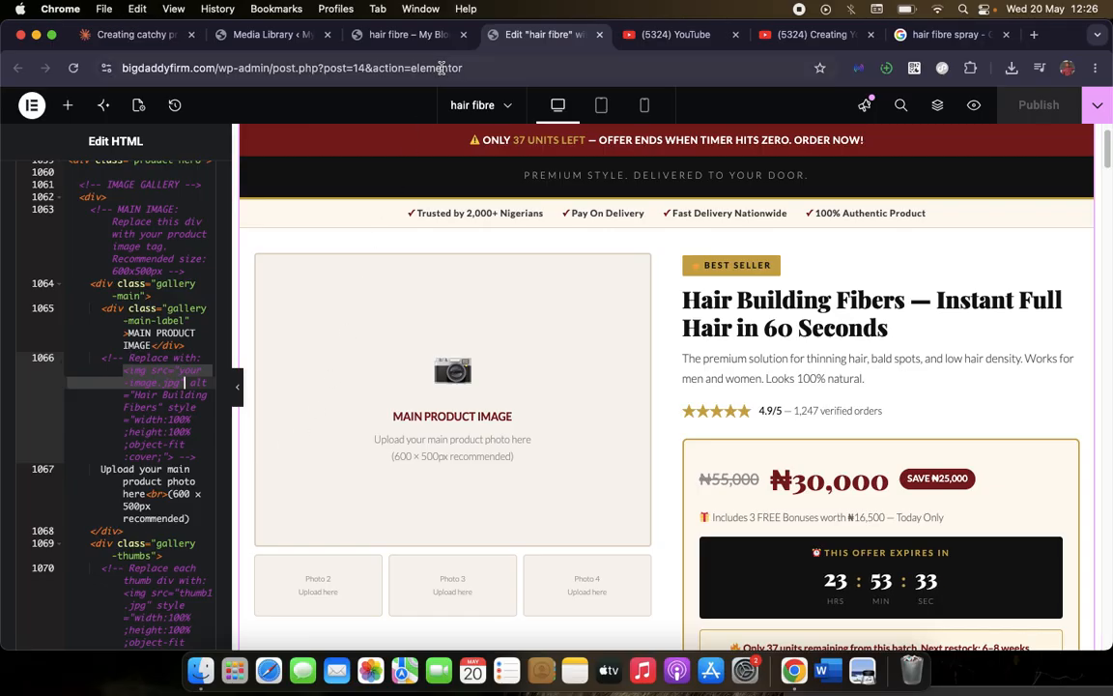
Switch to the Claude chat and begin a new message with "put this image"
click(135, 35)
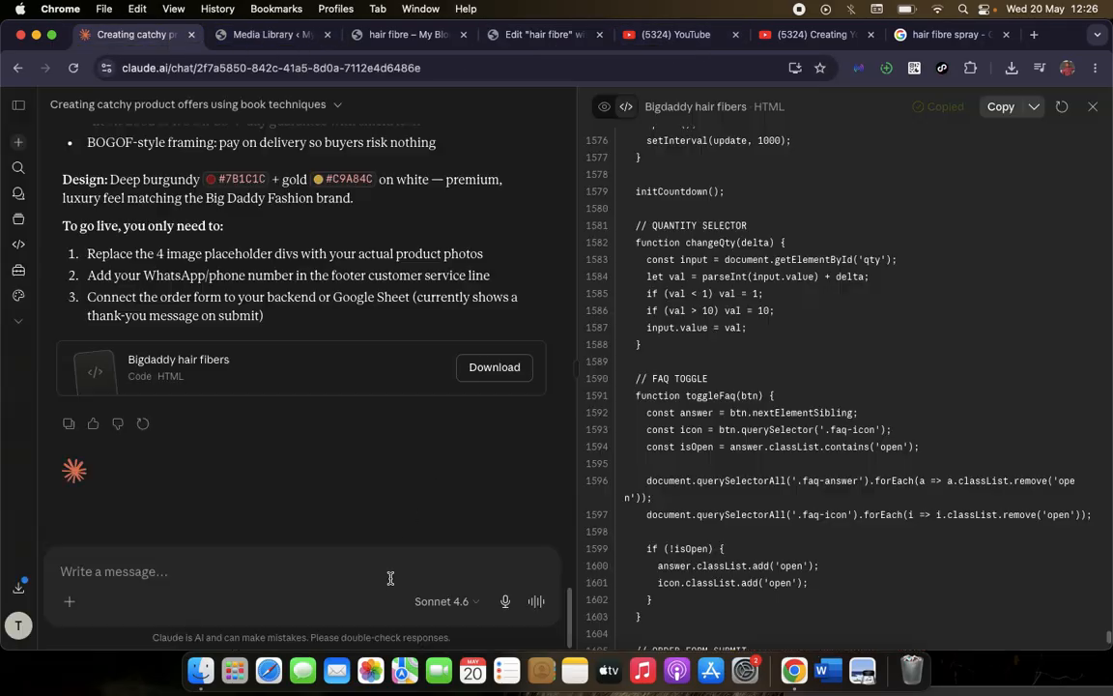
text(put t)
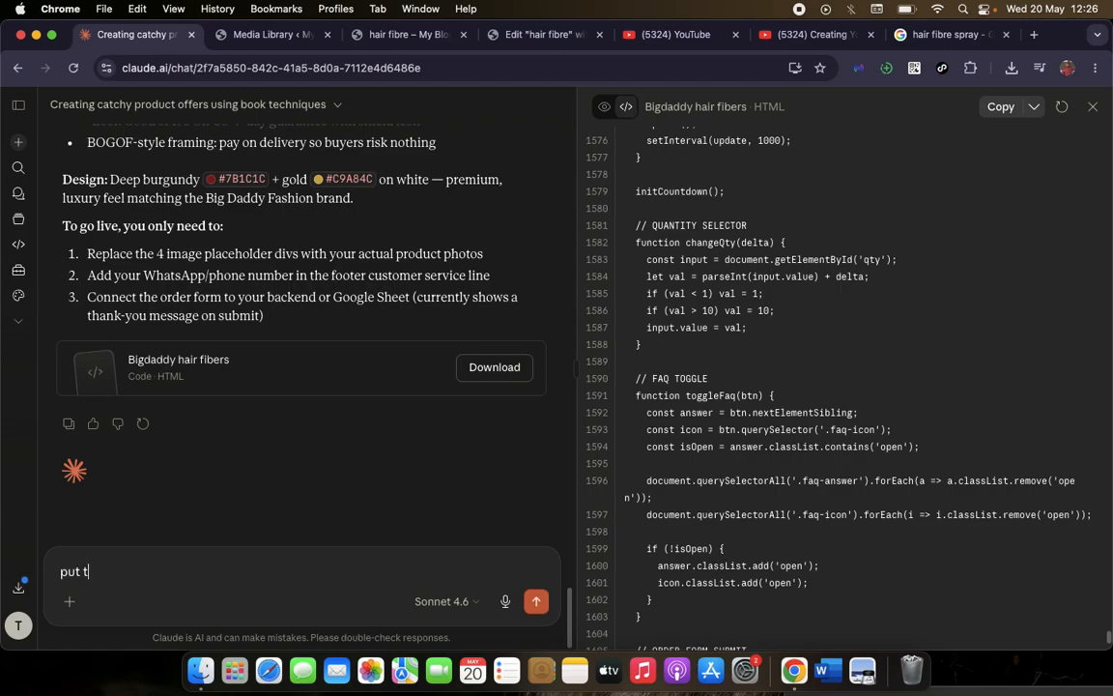
key(BackSpace)
key(BackSpace)
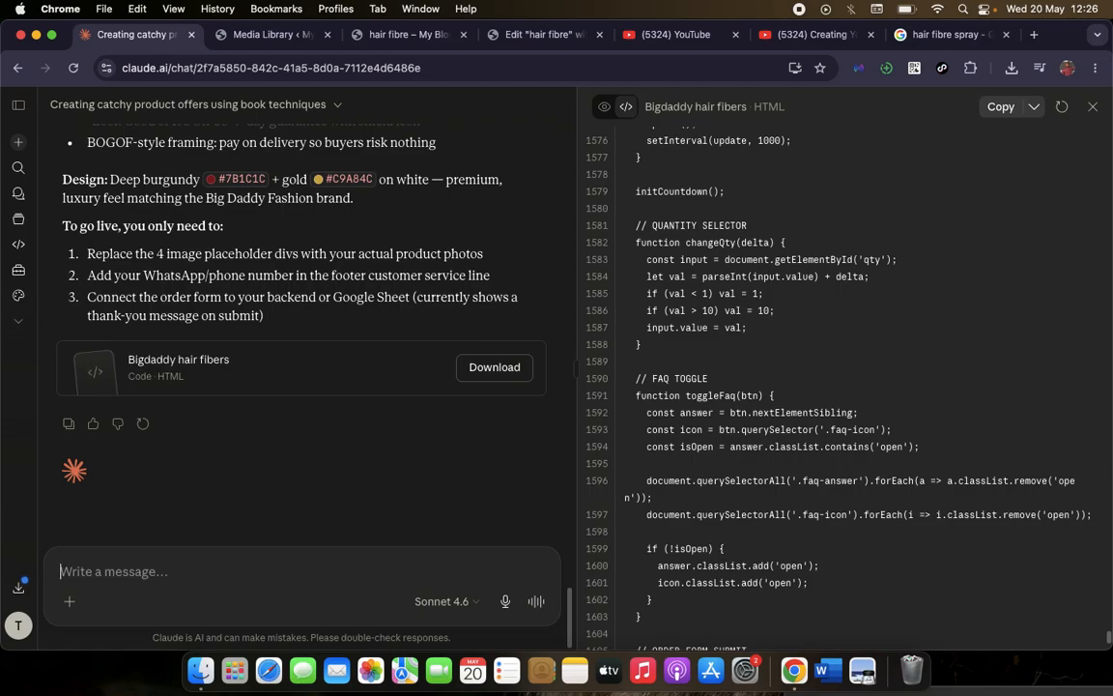
text(put this image)
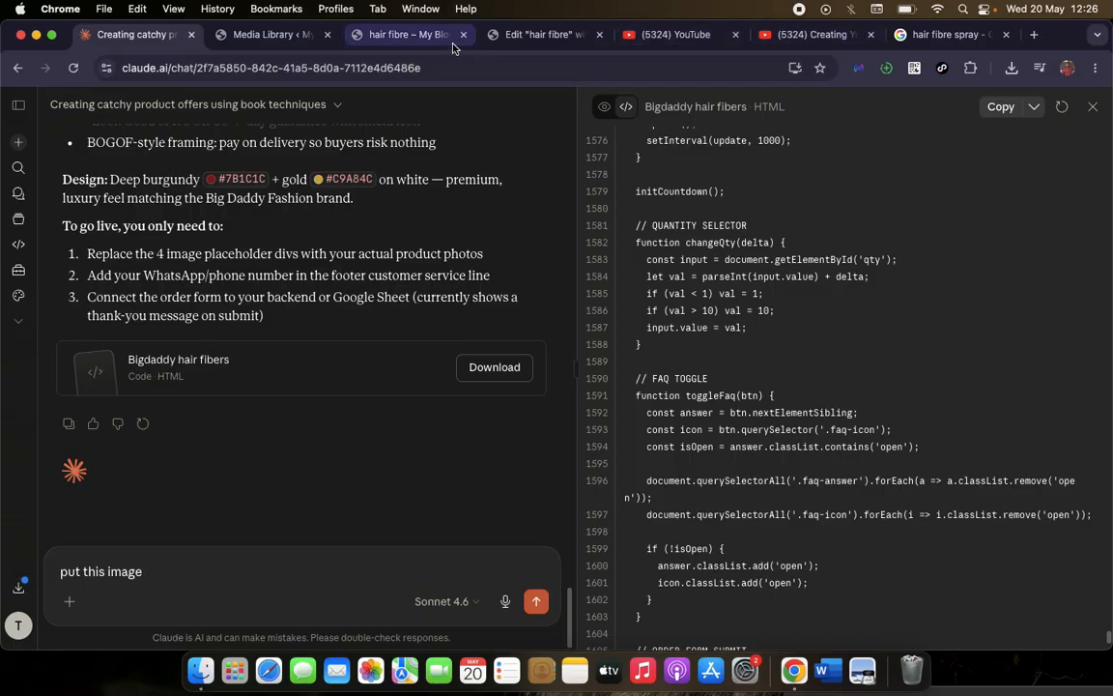
Copy the file URL of 1.jpg from the WordPress Media Library into the Claude message and add "in" after it
click(289, 35)
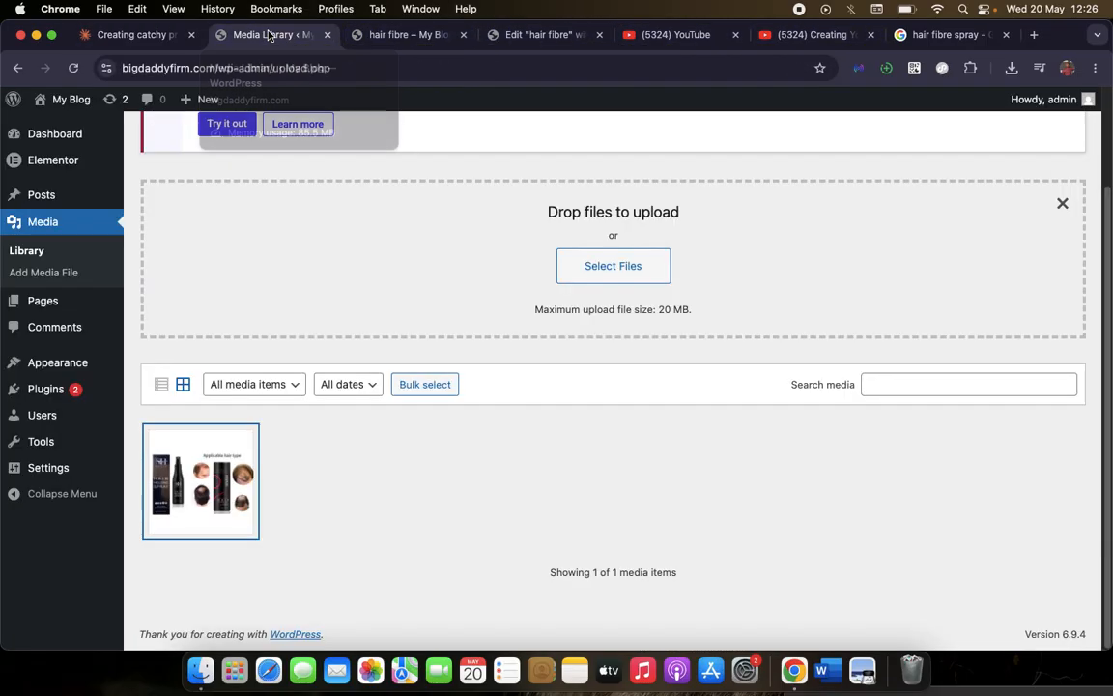
click(199, 478)
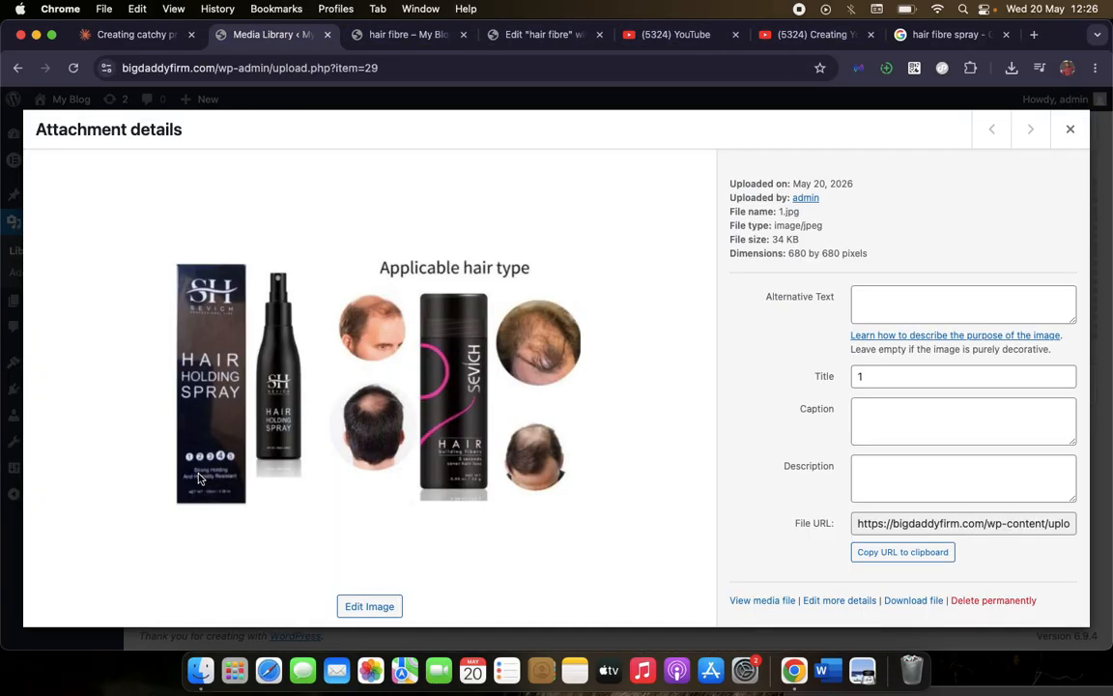
click(913, 558)
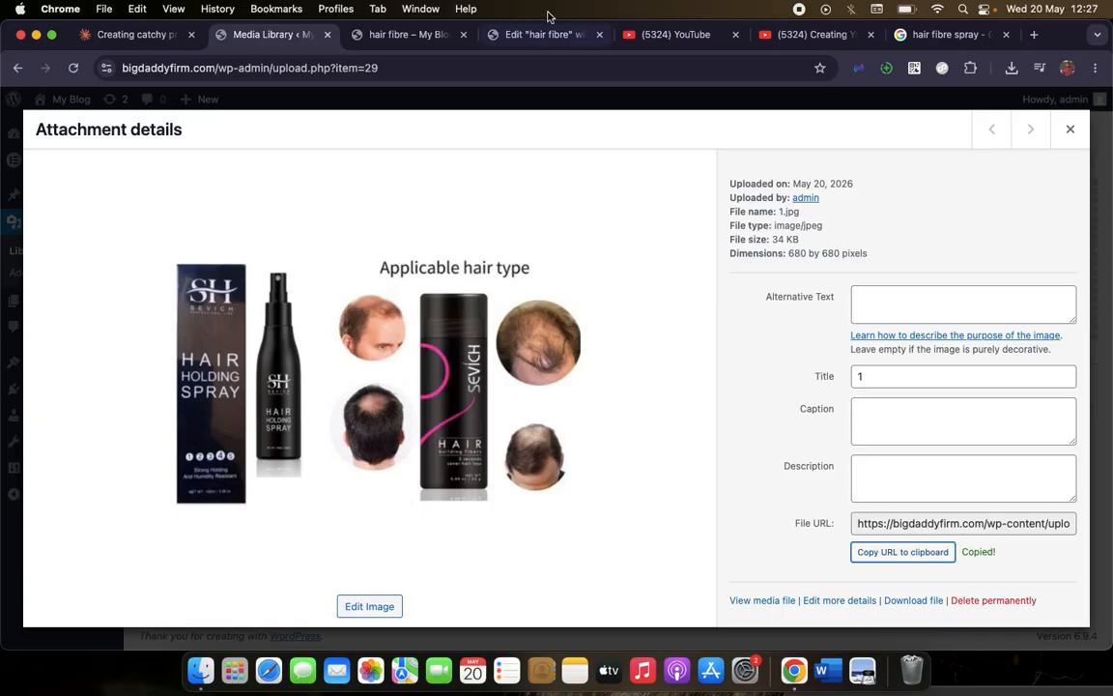
click(108, 35)
key(super+v)
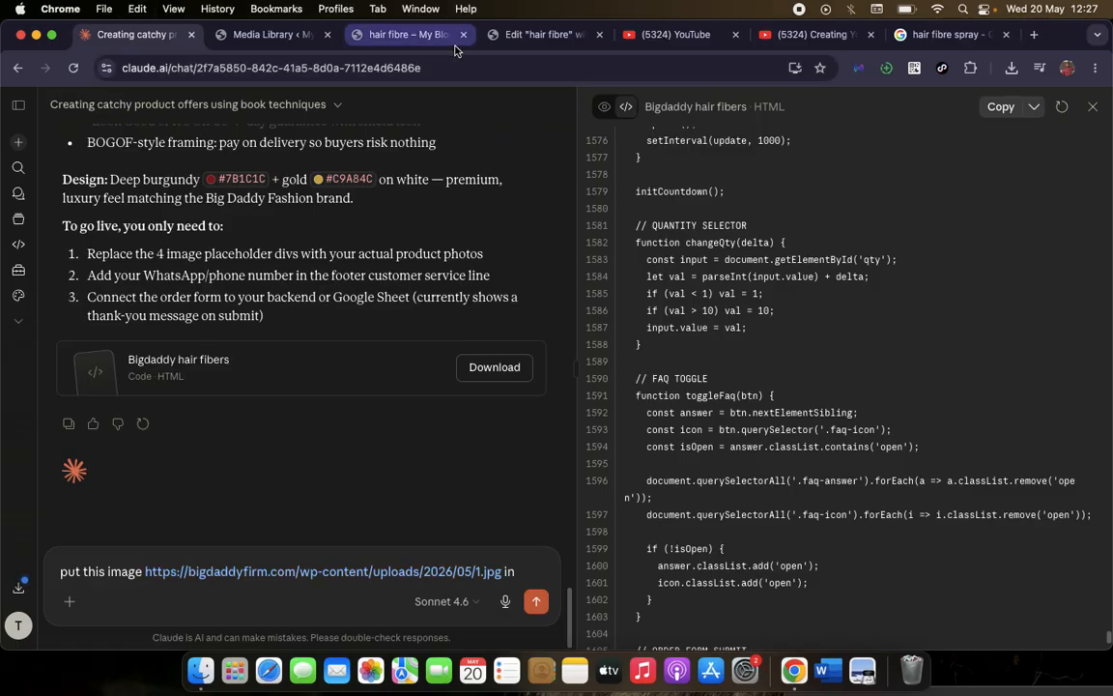
Copy <img src="your-image.jpg" from the Elementor HTML code, append it to the Claude message and send the request
click(515, 36)
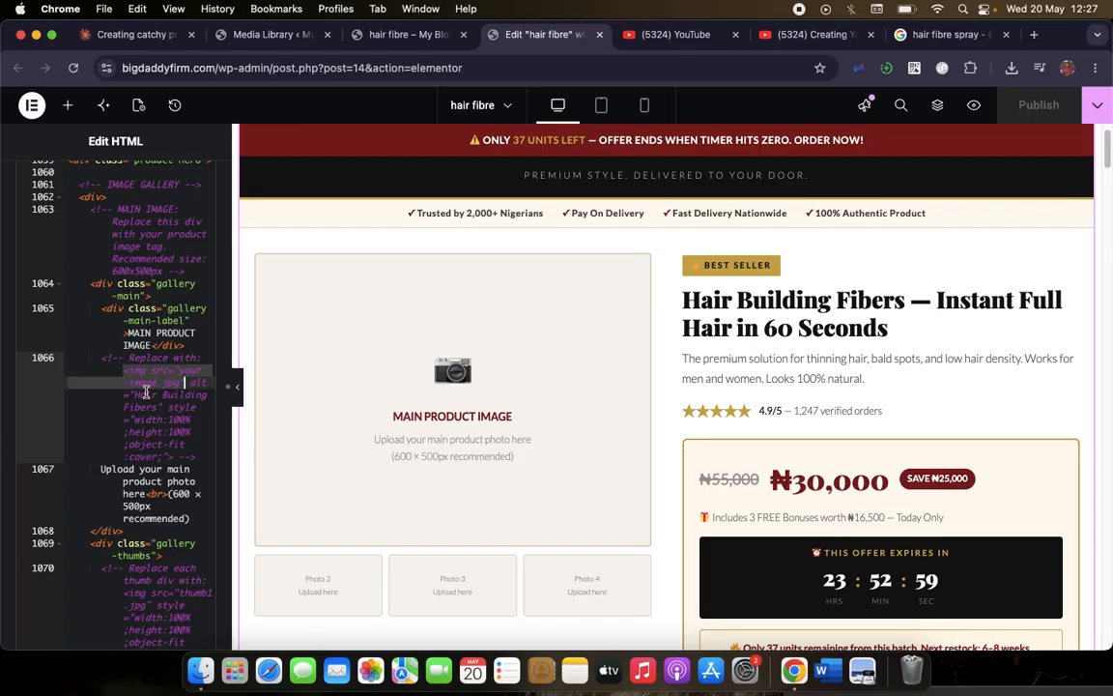
click(135, 381)
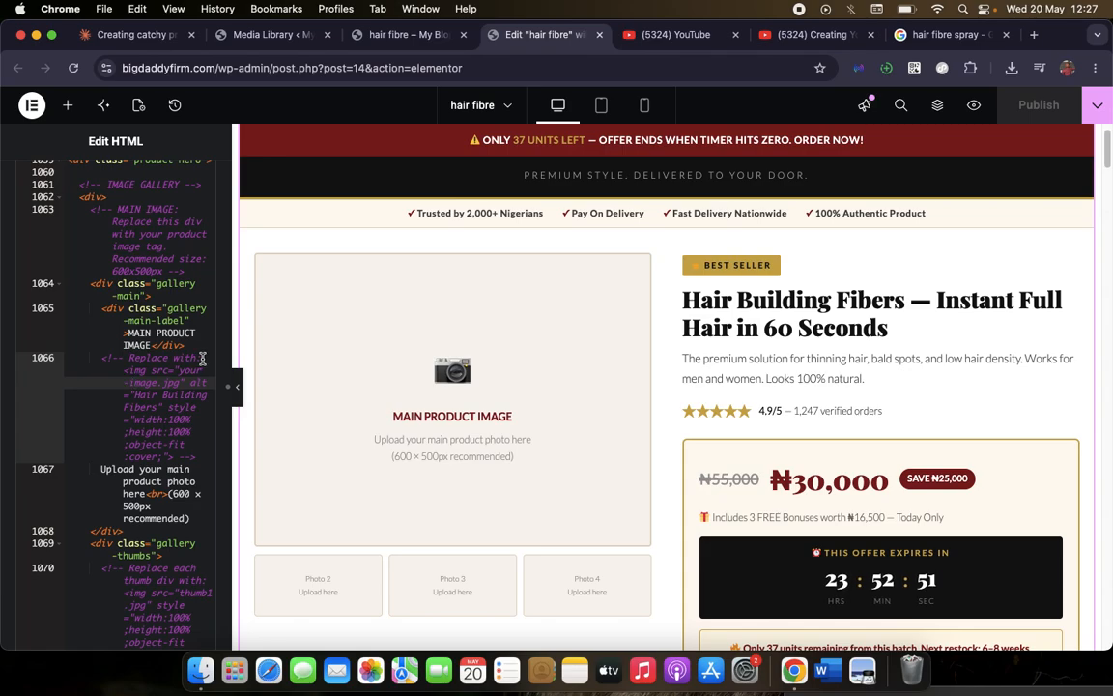
drag(124, 372, 178, 383)
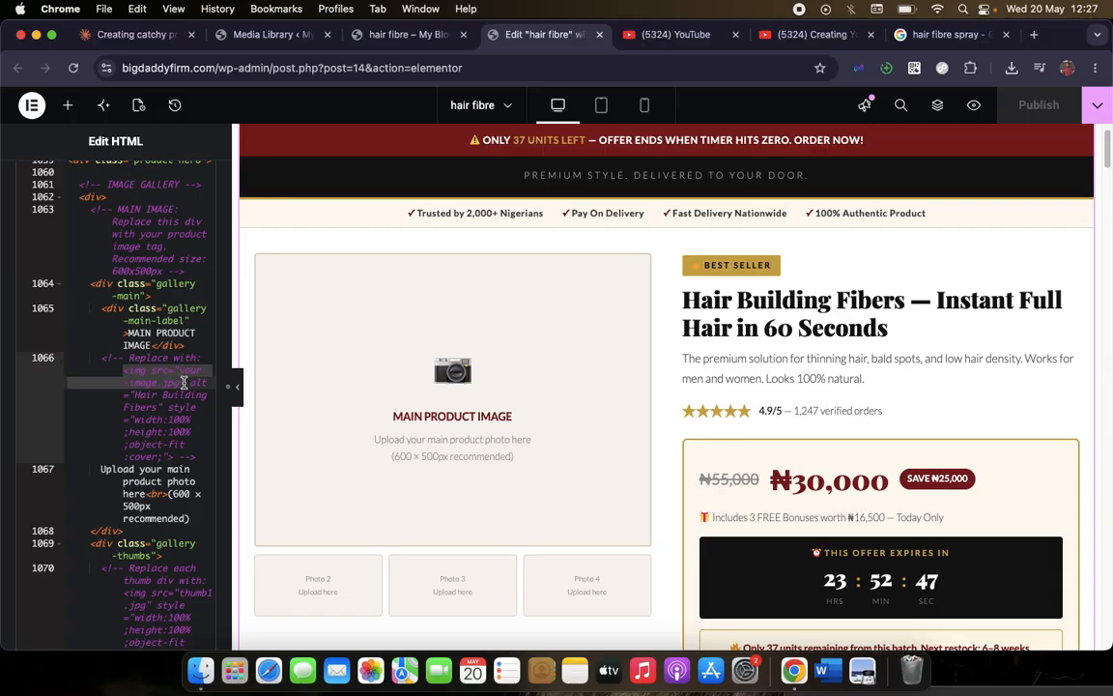
click(184, 383)
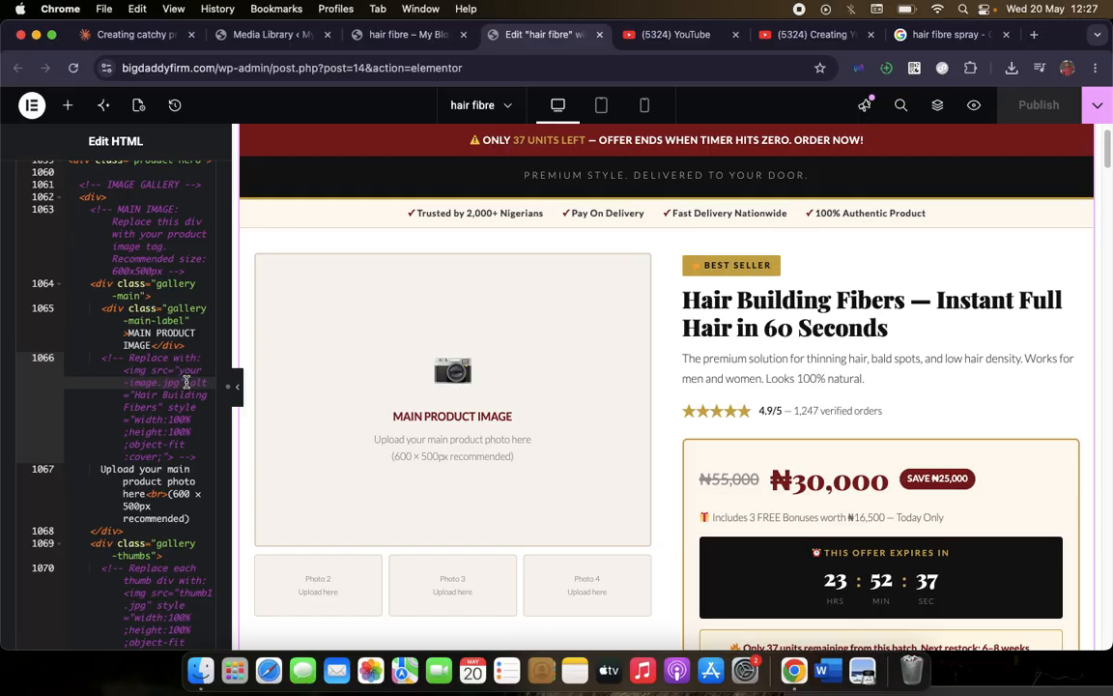
drag(185, 383, 122, 375)
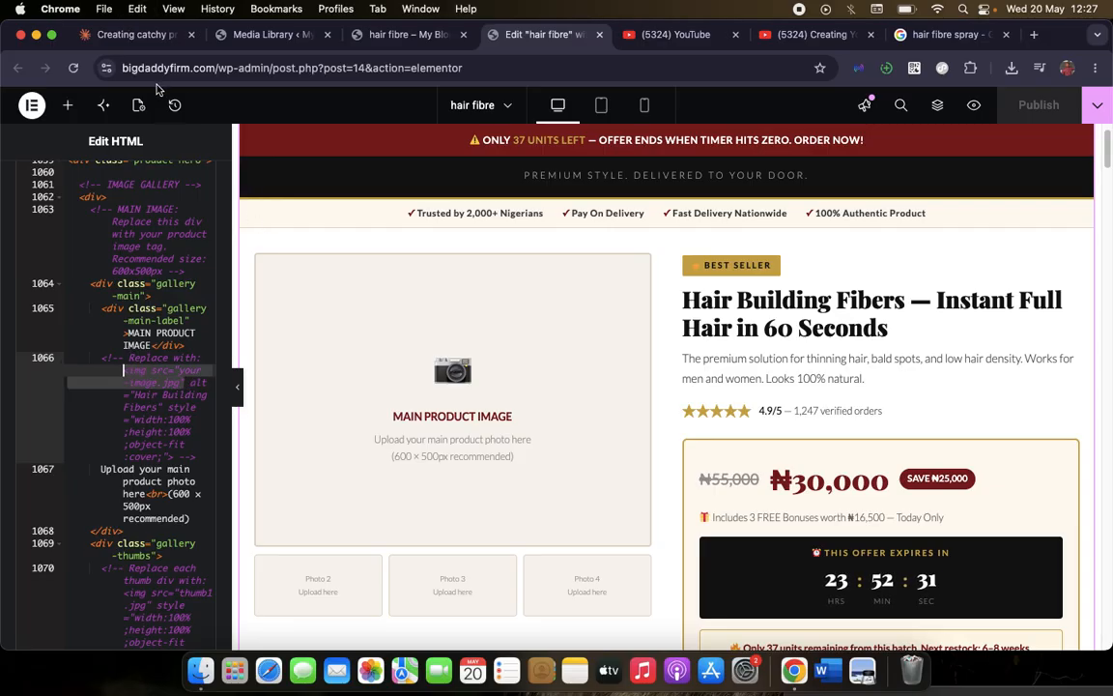
click(145, 35)
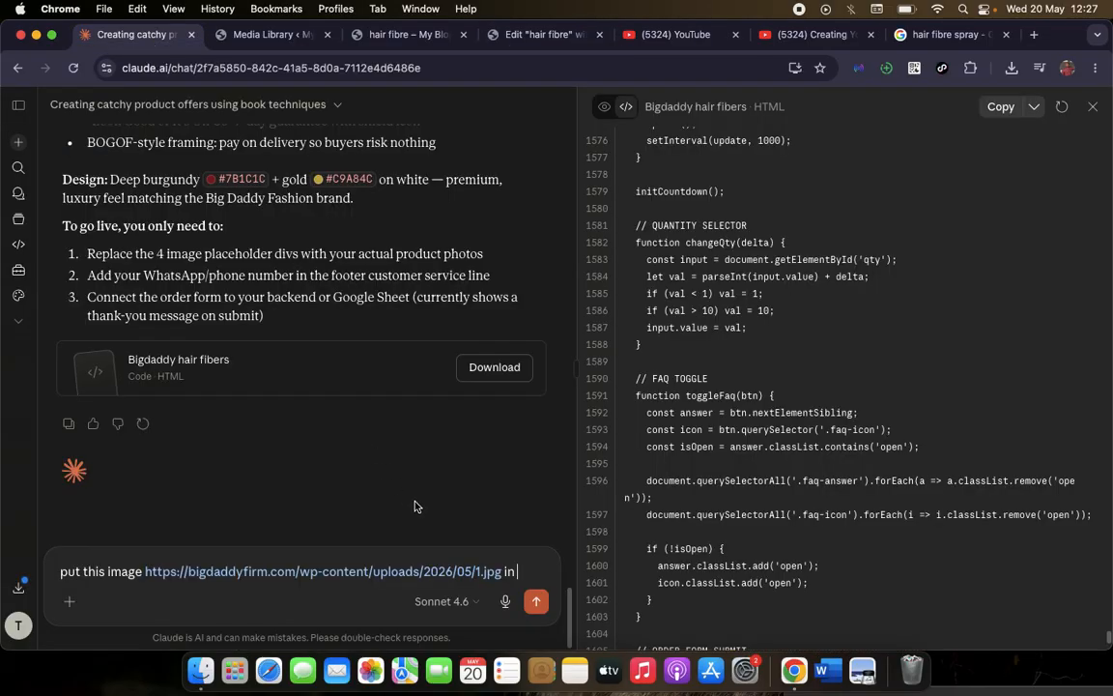
key(super+v)
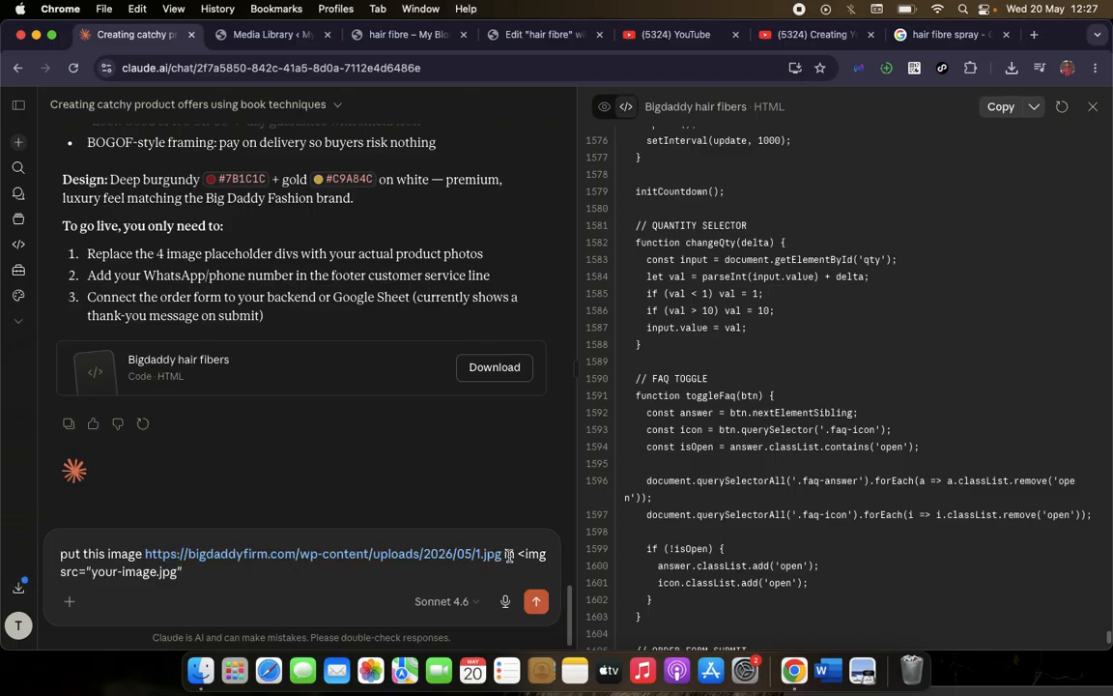
click(536, 603)
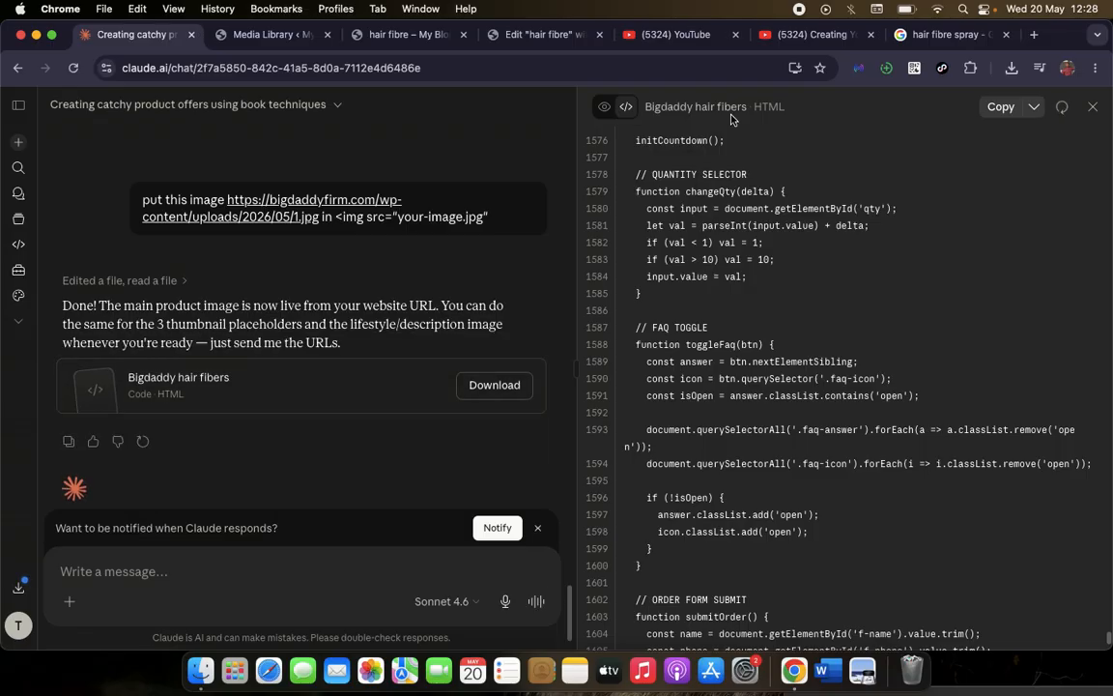
Preview the regenerated hair fibers page in Claude and check the main product image area
click(604, 107)
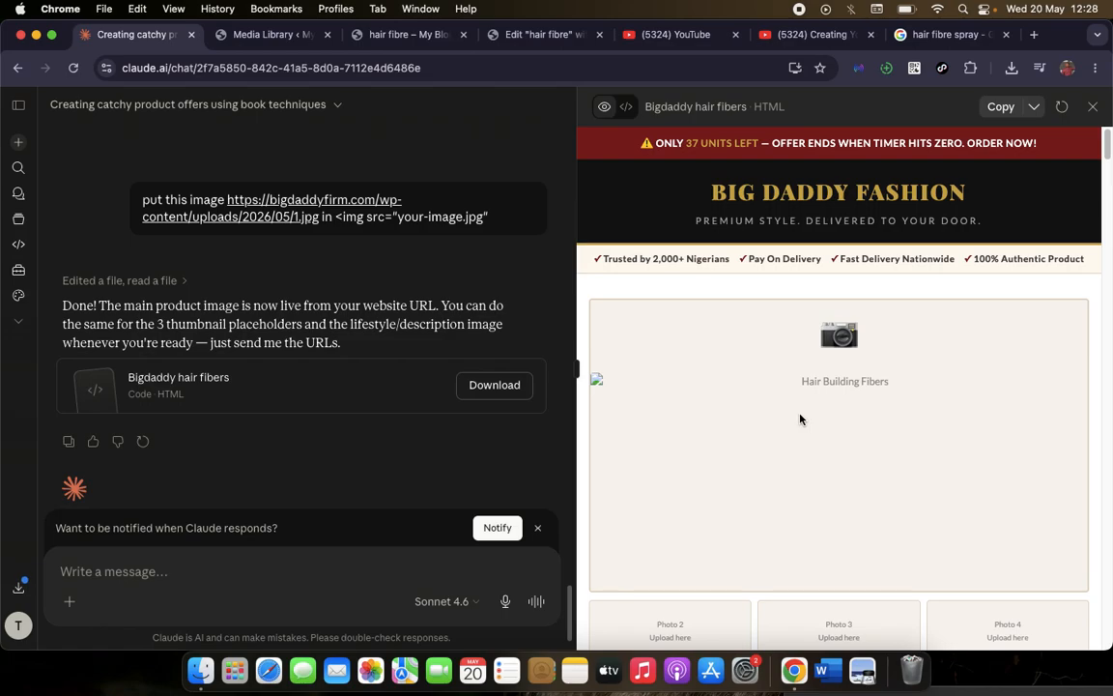
scroll(800, 419, down, 2)
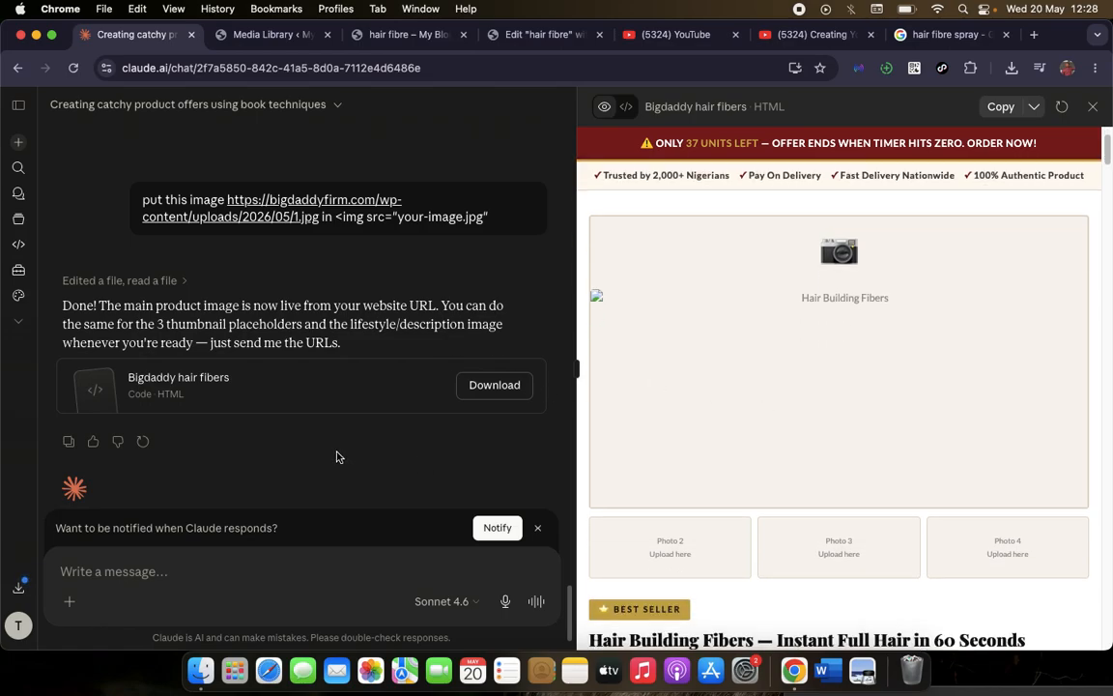
scroll(764, 488, down, 4)
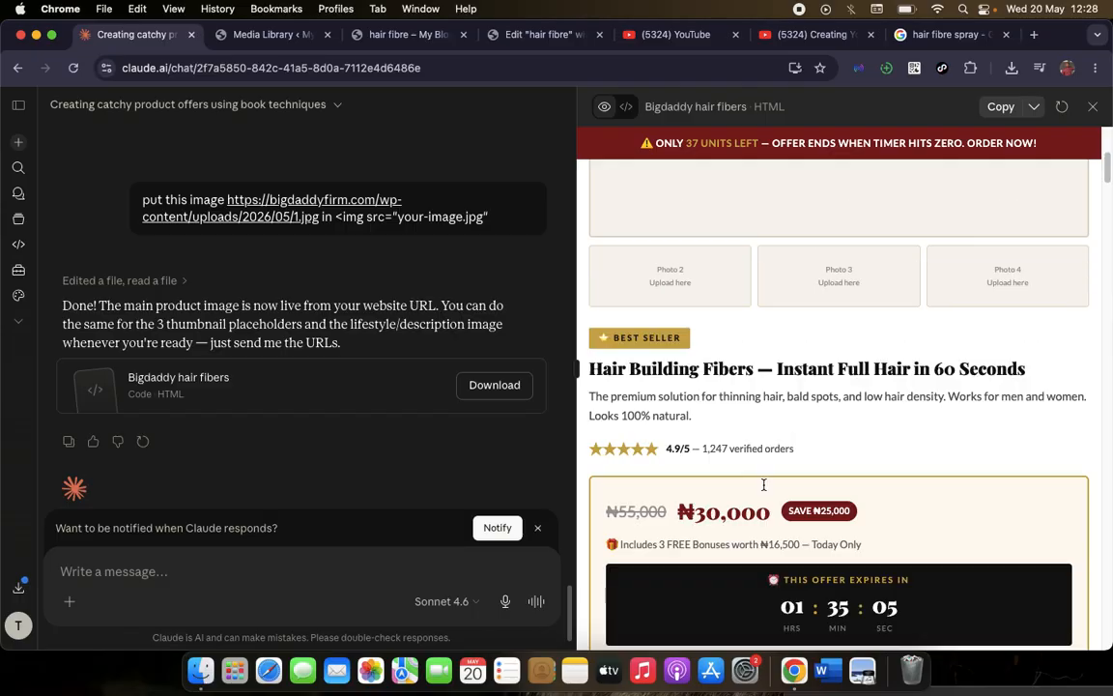
click(604, 106)
click(601, 108)
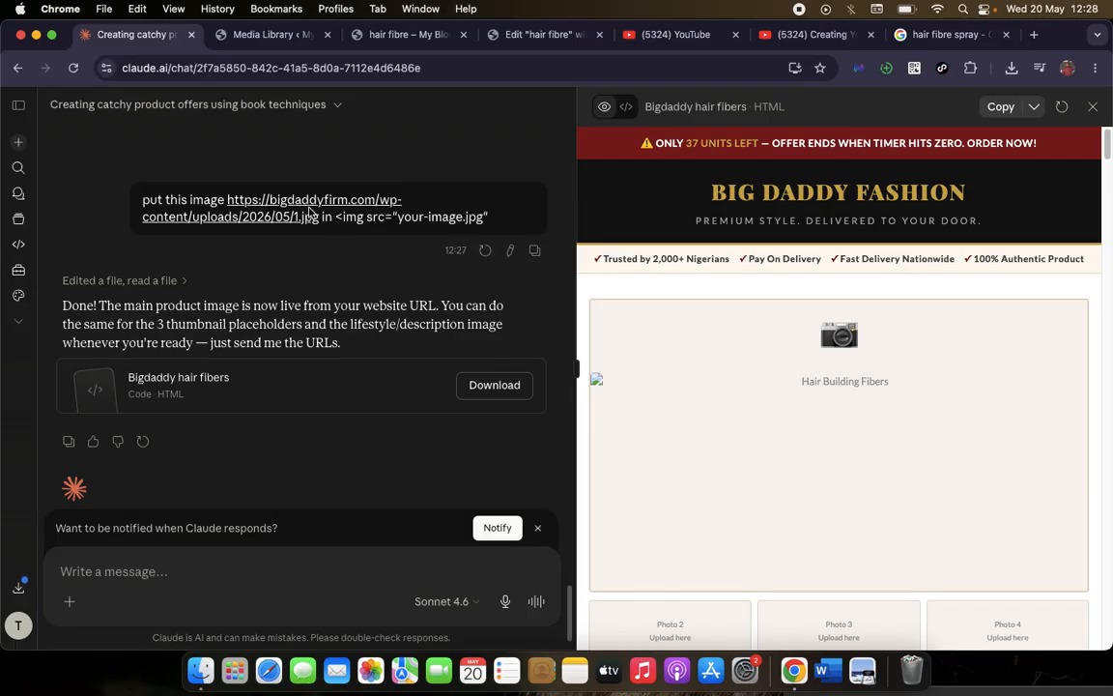
Resend the same image replacement request to Claude with "just give me only the code" added at the end
drag(142, 200, 370, 233)
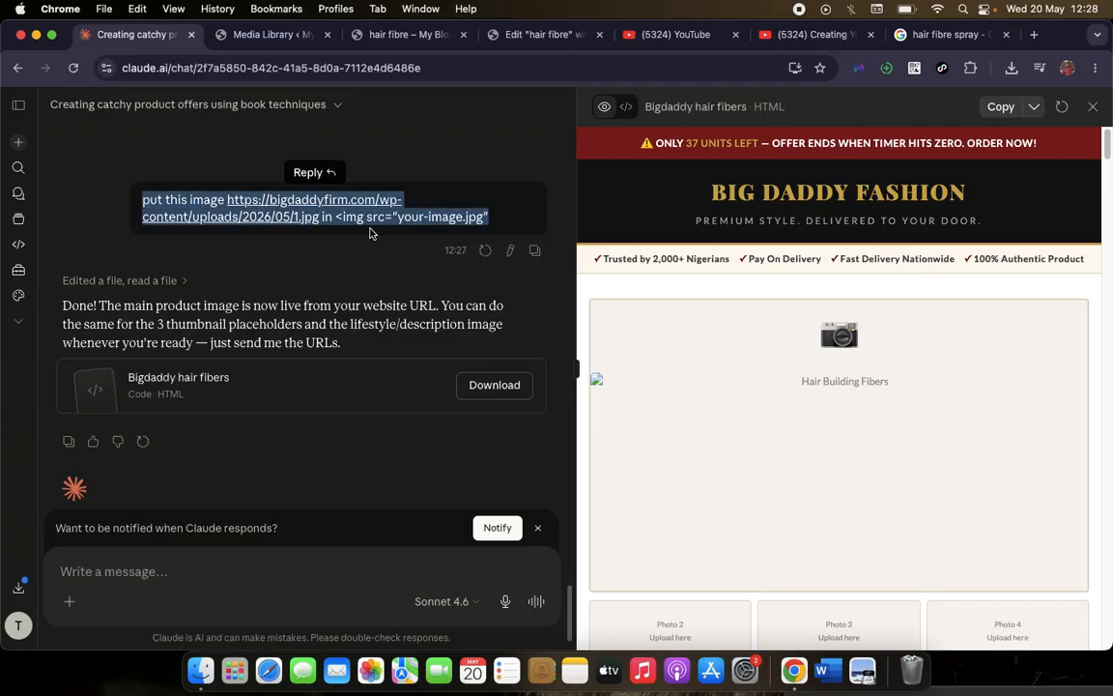
key(super+c)
click(299, 570)
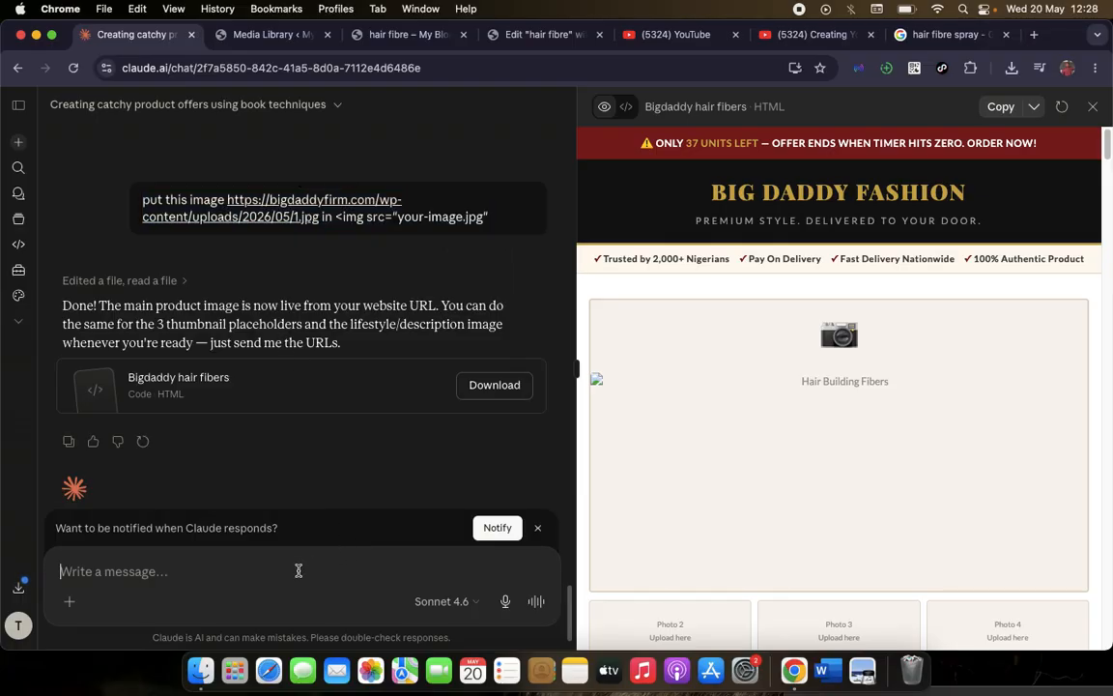
key(super+v)
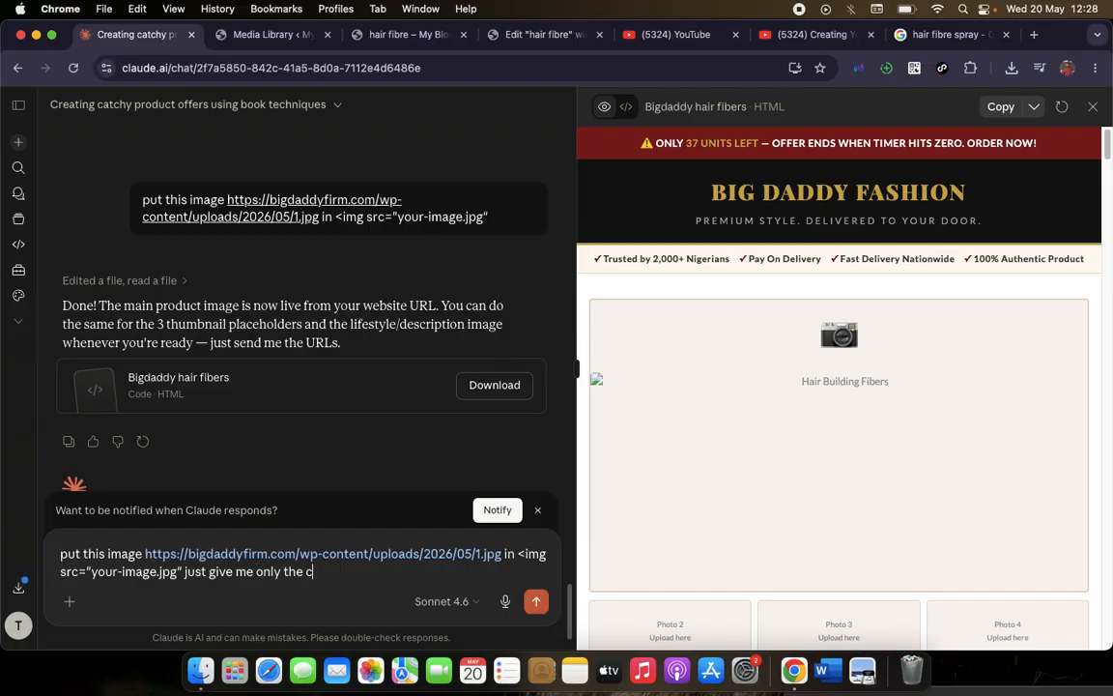
text(de)
key(Return)
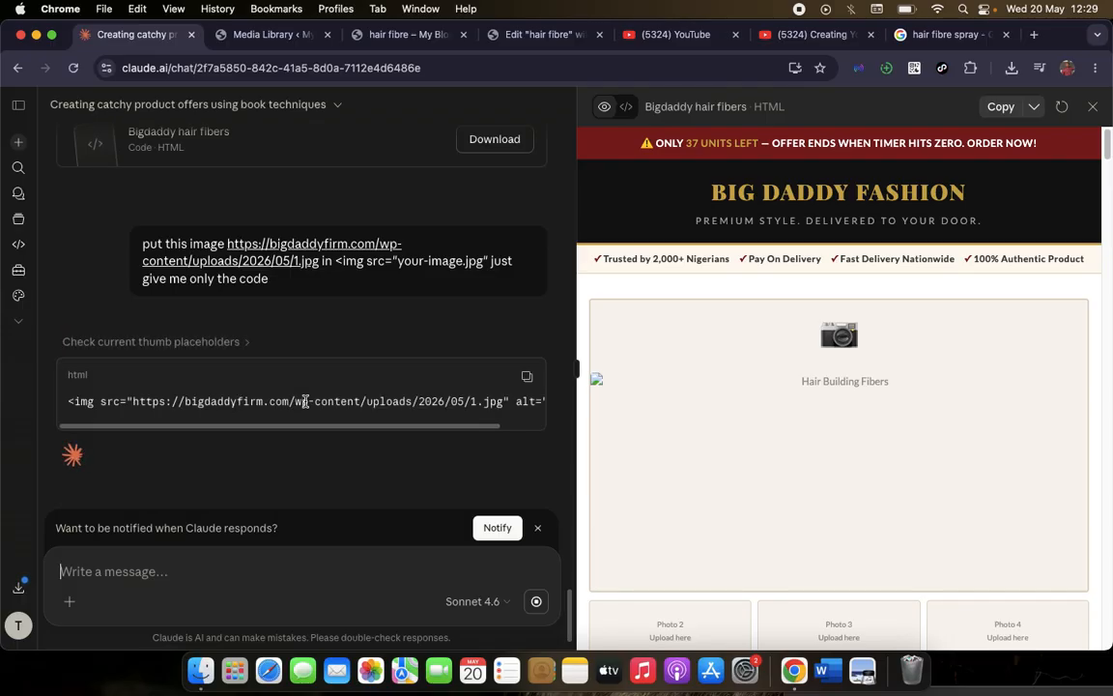
Try replacing the selected <img src="your-image.jpg" snippet in the Elementor HTML code with Claude's image tag, and undo the replacement
click(528, 378)
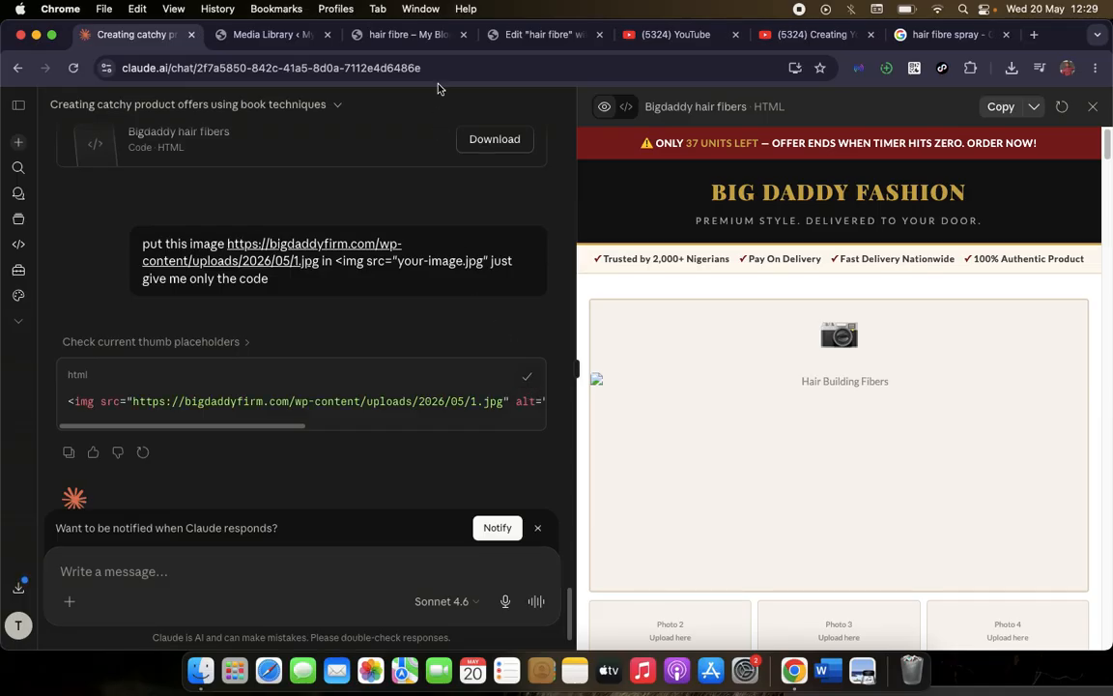
click(531, 37)
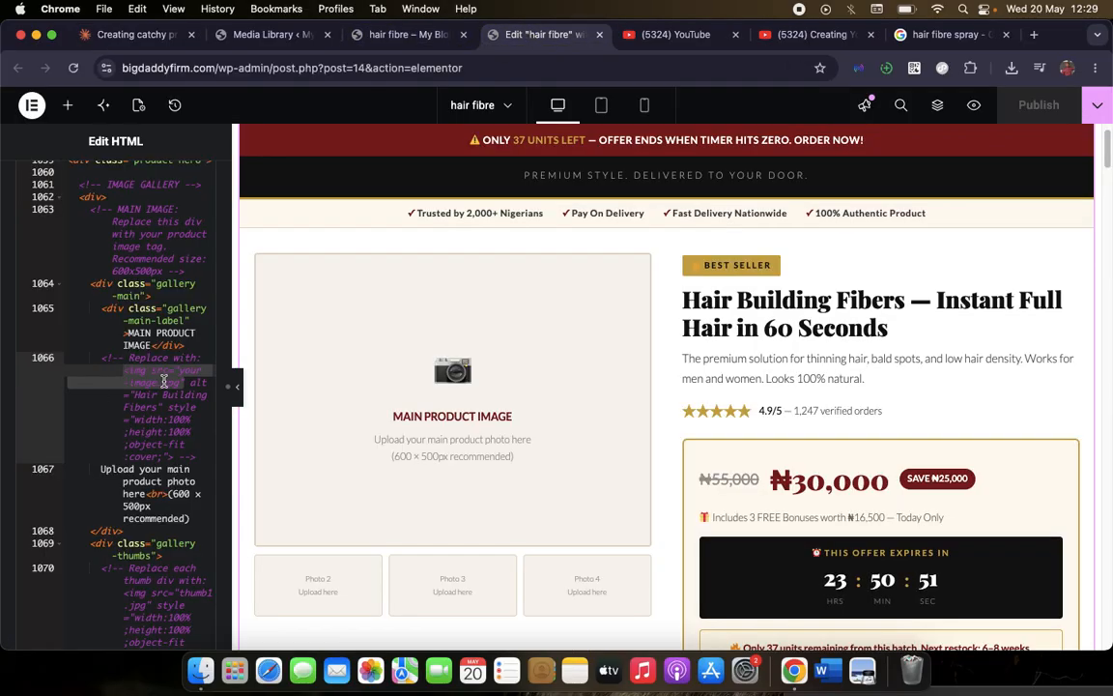
key(super+v)
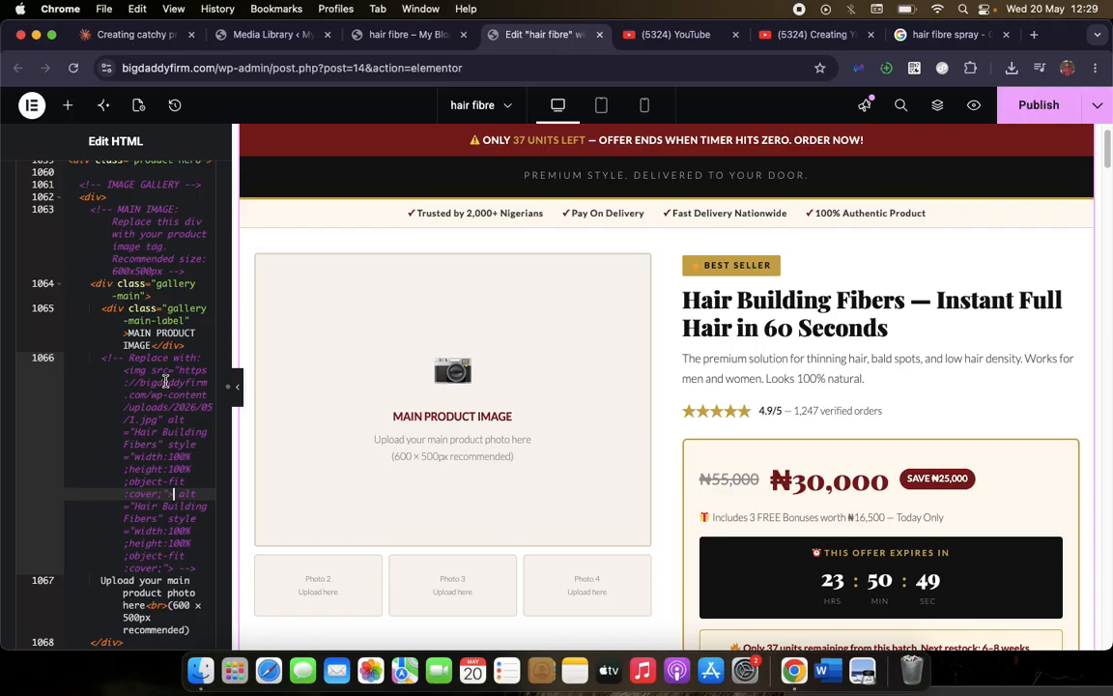
key(super+z)
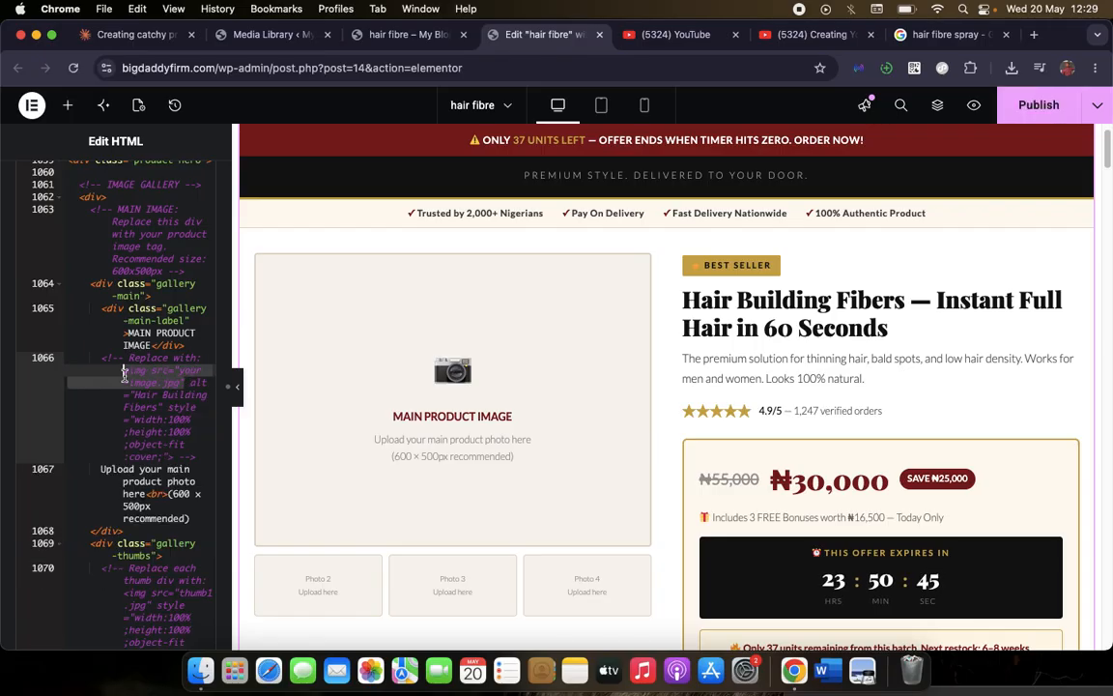
Return to the Claude chat and copy the generated image tag for 1.jpg again
click(414, 37)
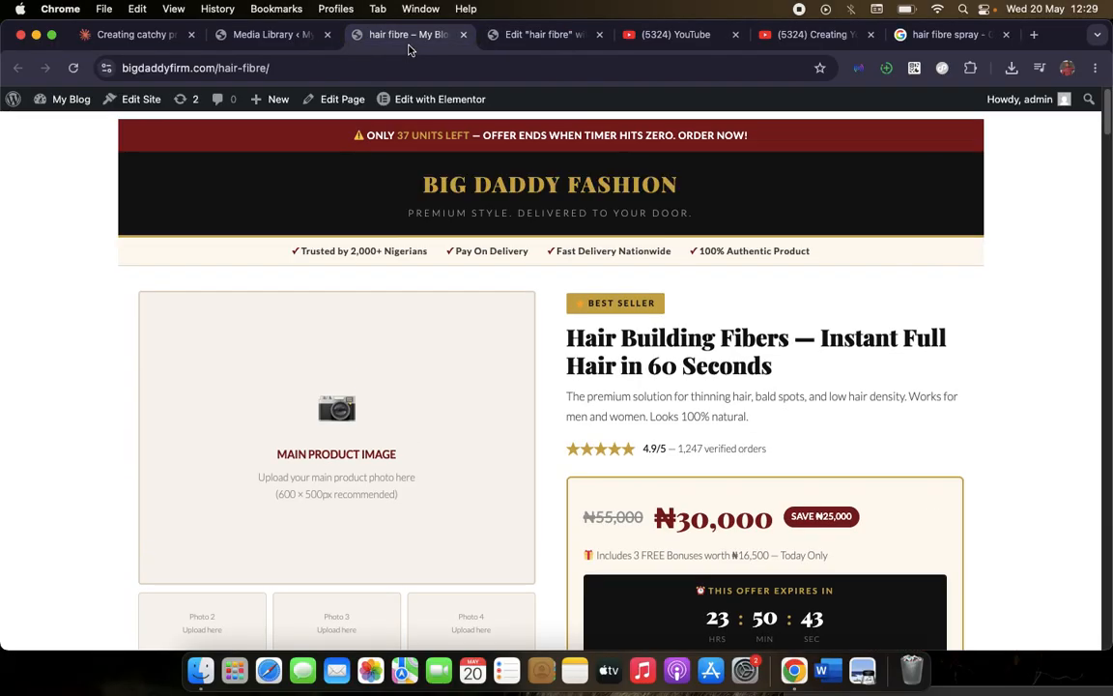
click(138, 40)
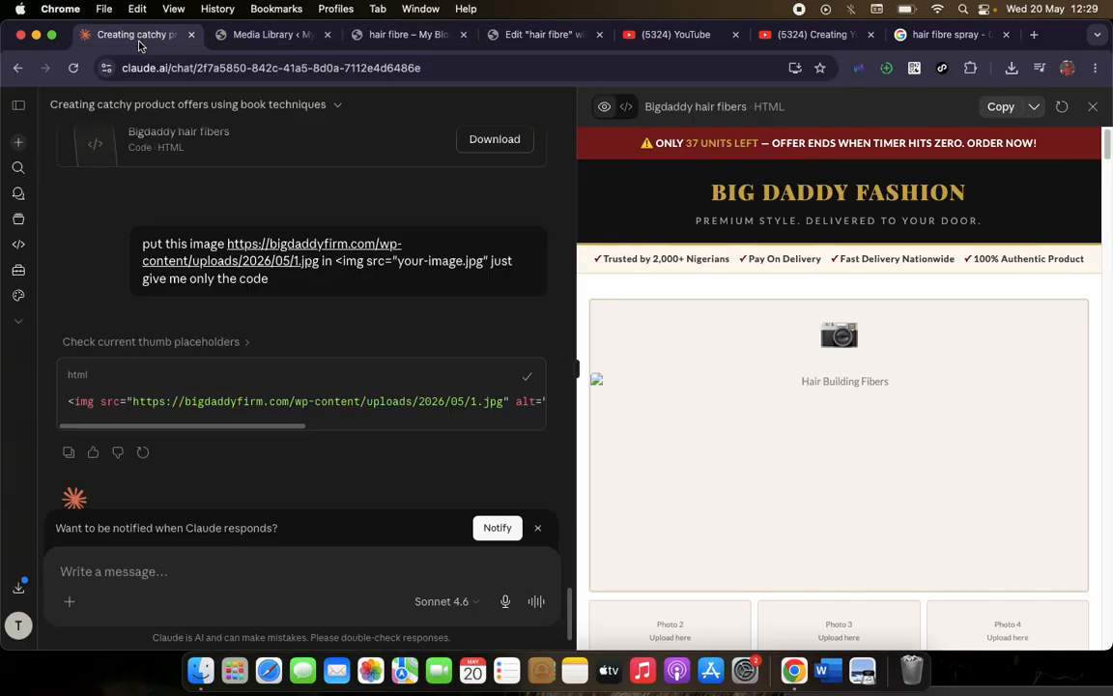
click(527, 377)
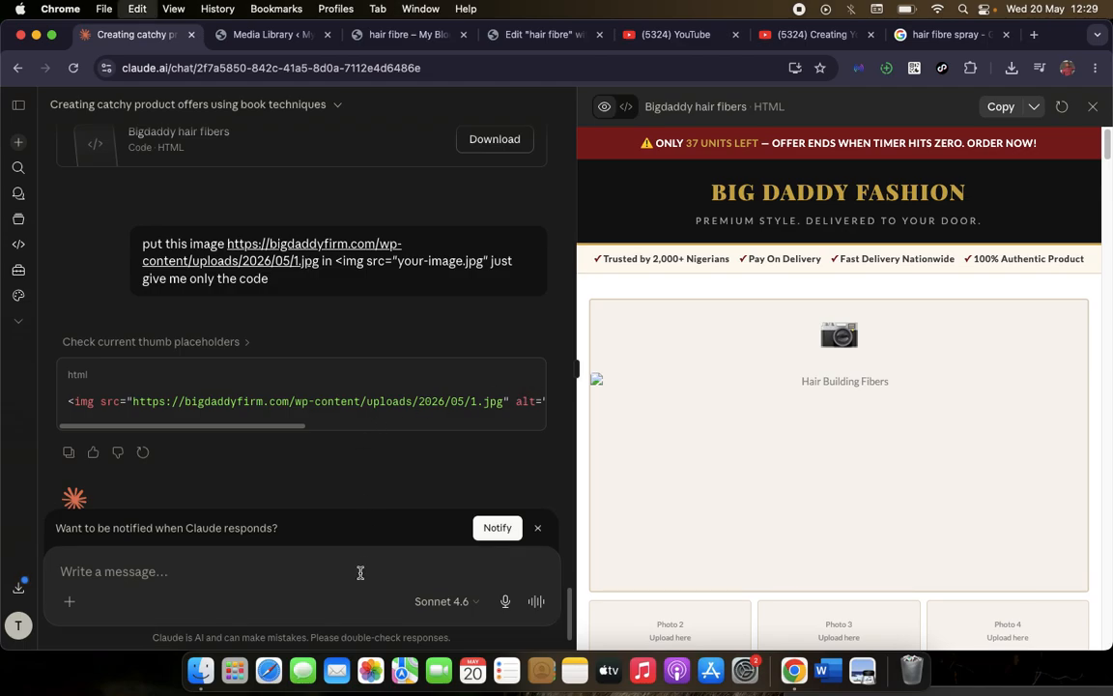
In the Elementor HTML code, try replacing the <img src="your-image.jpg" snippet in line 1066 with the copied image tag, and undo the paste
key(super+v)
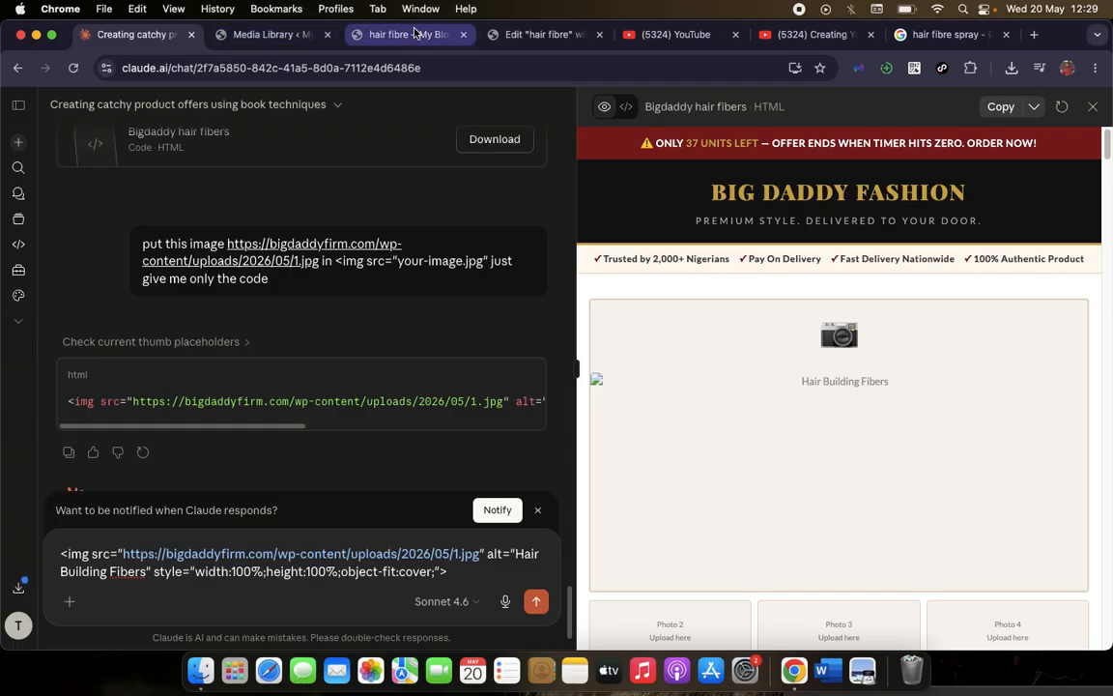
click(541, 34)
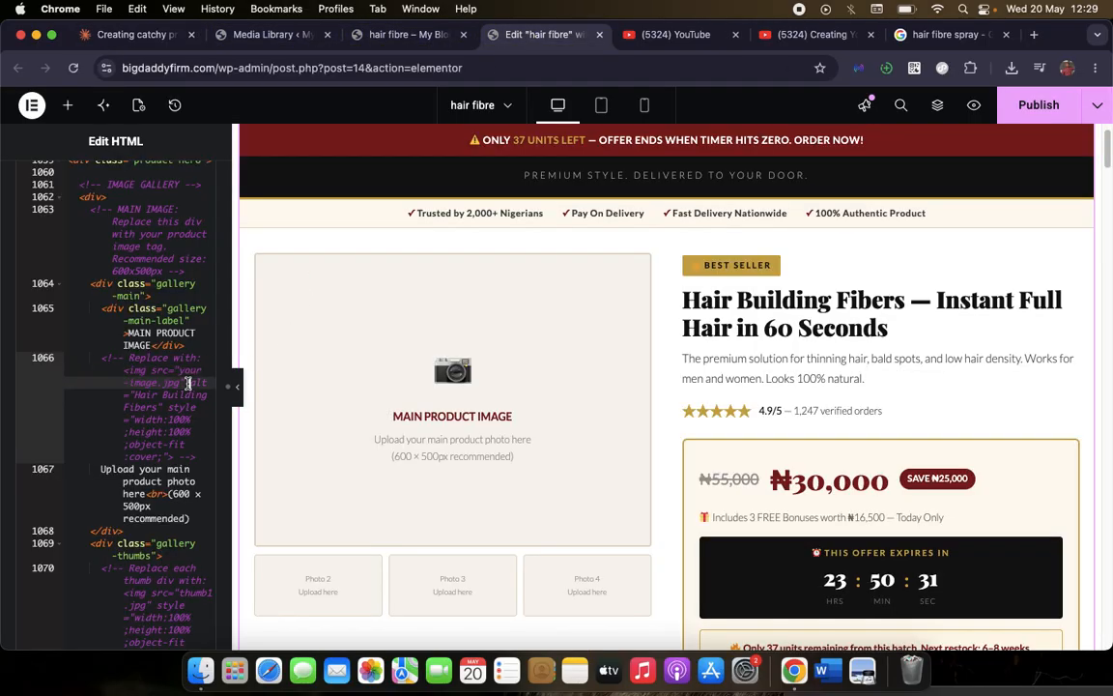
drag(185, 383, 120, 372)
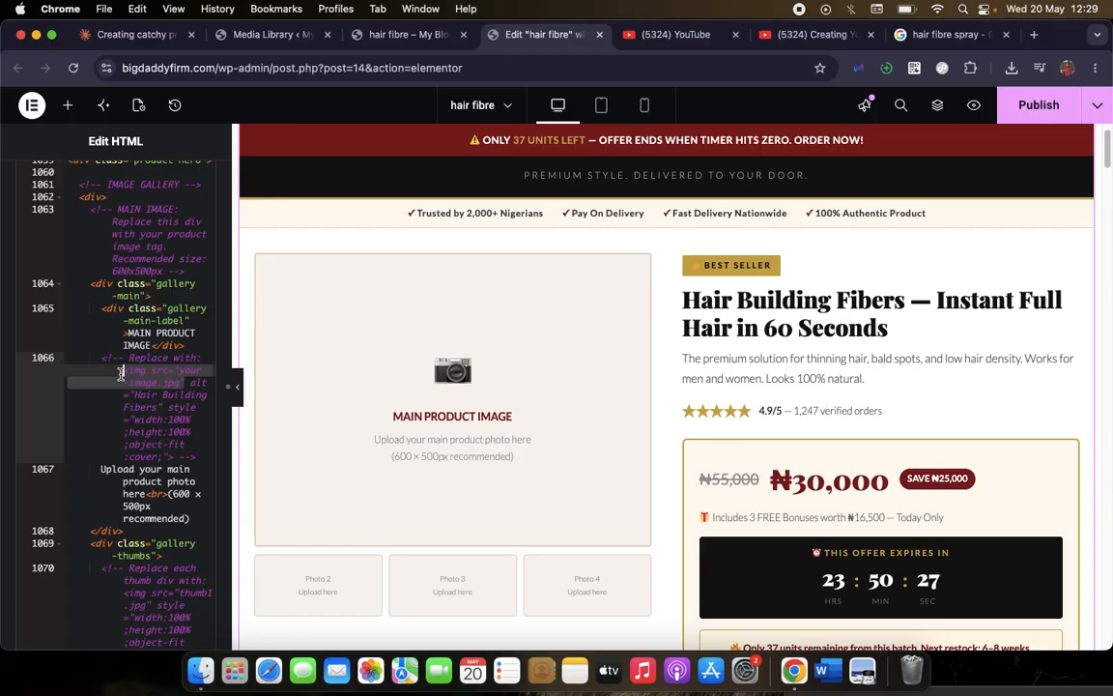
key(BackSpace)
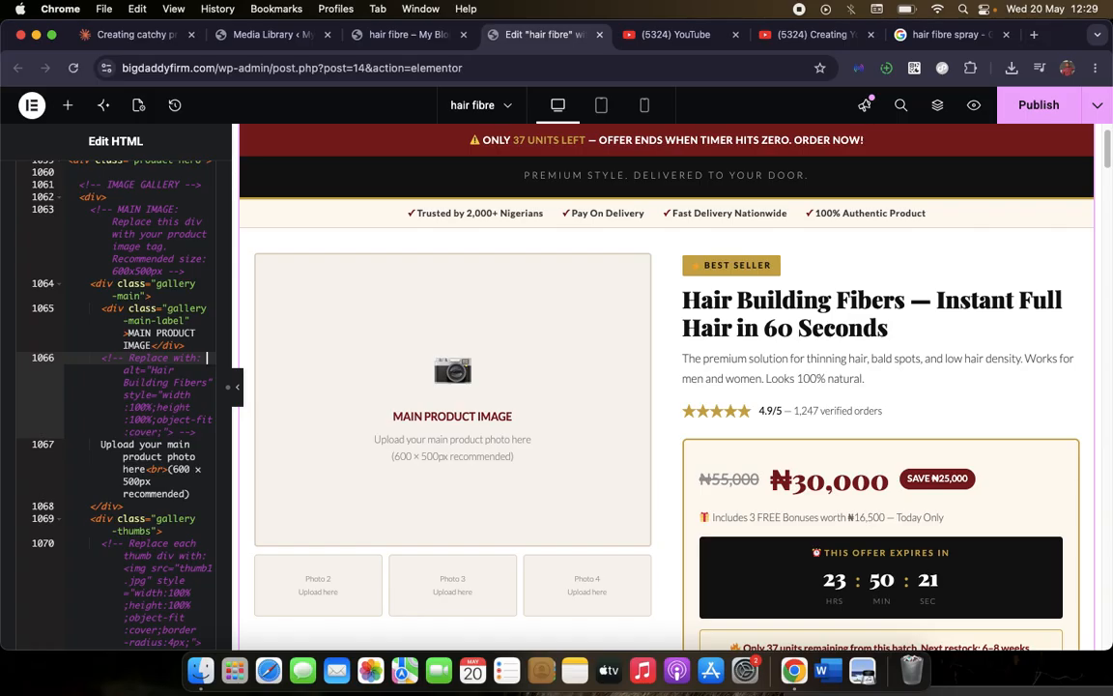
key(super+v)
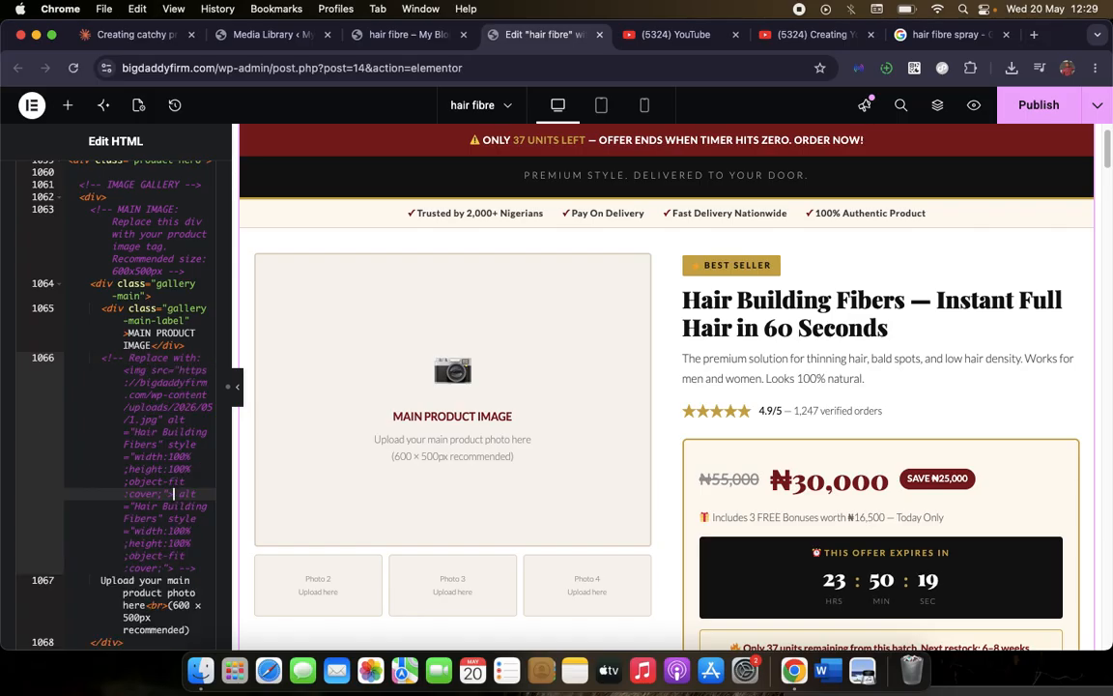
key(super+z)
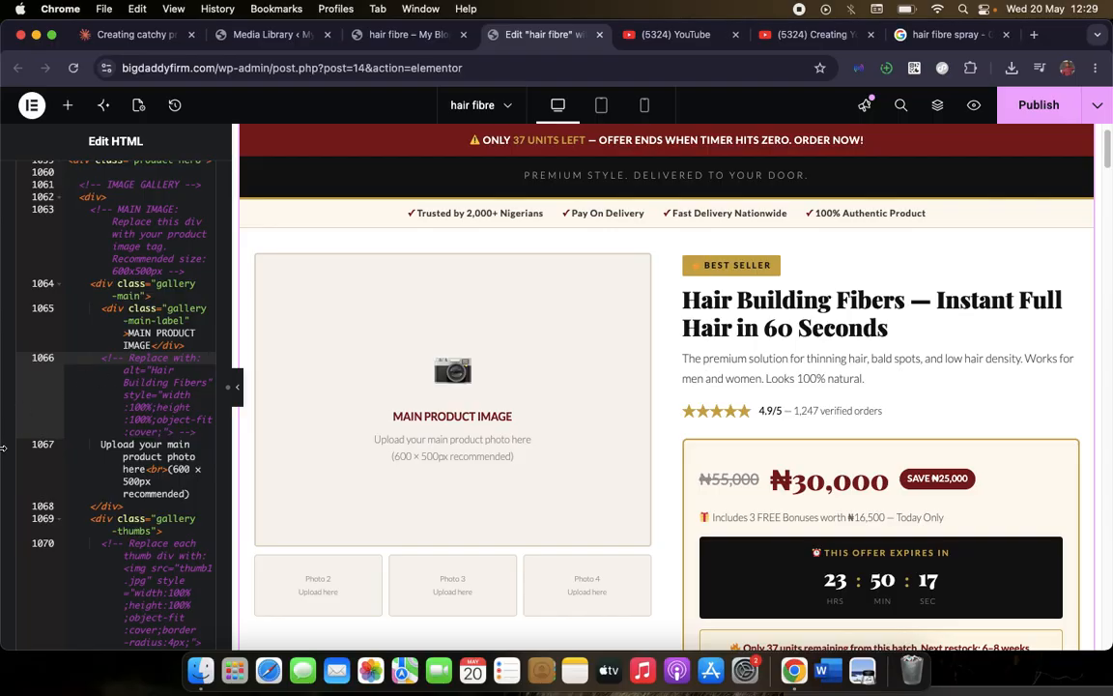
Try overwriting the entire "Replace with" comment in the main gallery block with the copied 1.jpg image tag, and undo it
scroll(136, 510, down, 5)
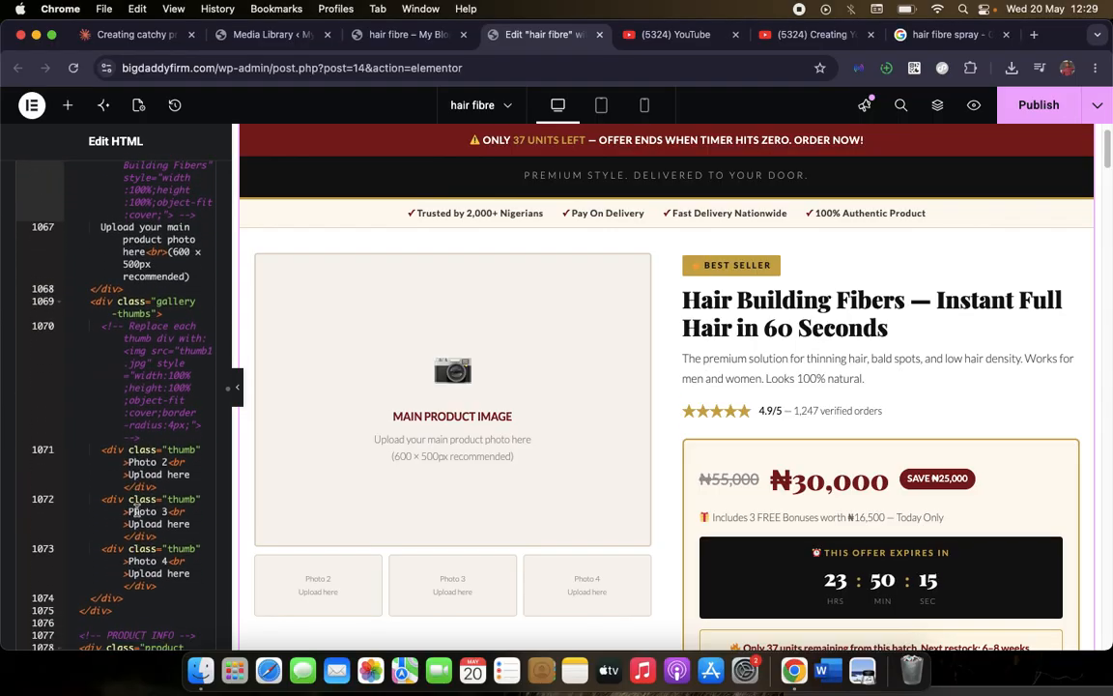
scroll(136, 511, down, 2)
scroll(136, 506, down, 4)
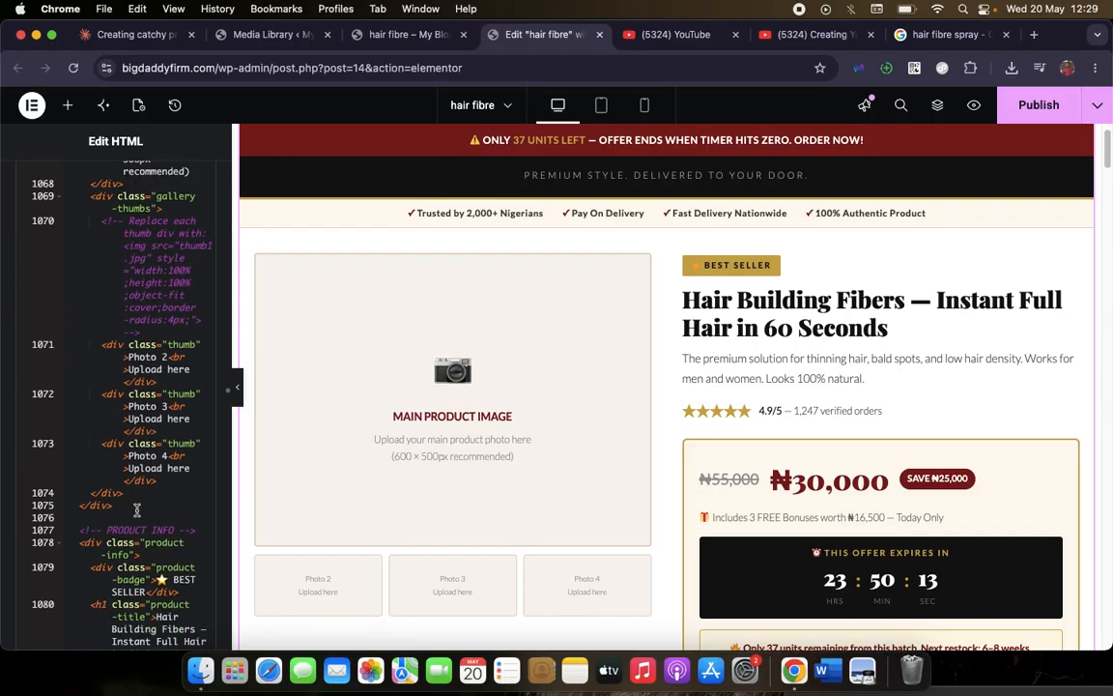
scroll(137, 510, up, 8)
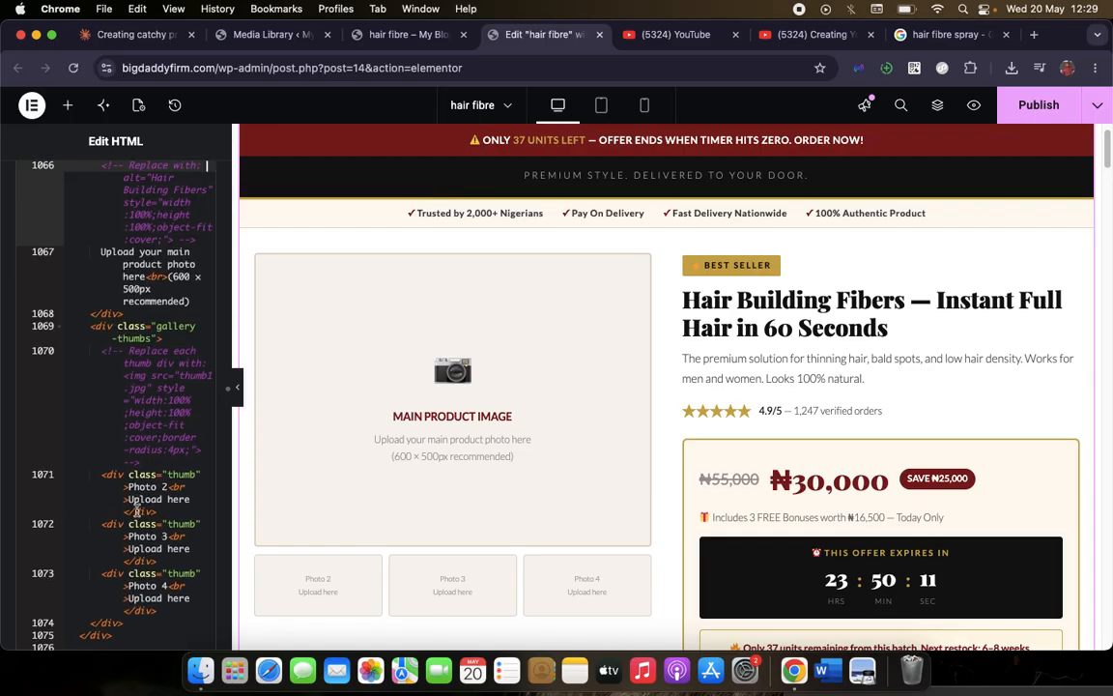
scroll(136, 510, up, 2)
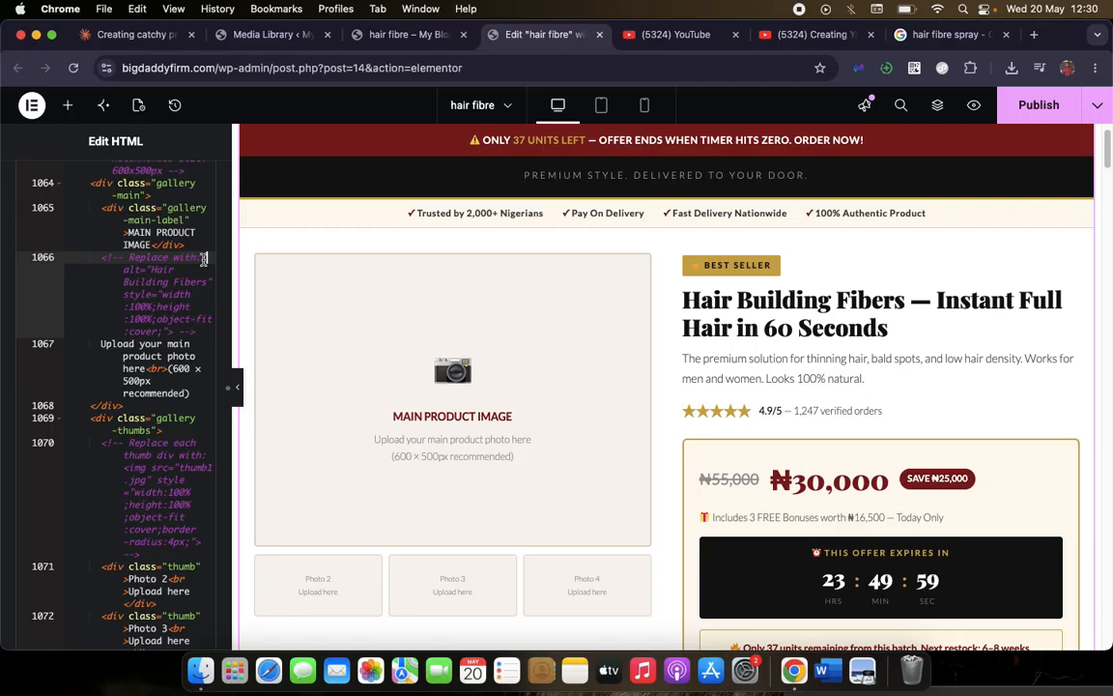
click(198, 333)
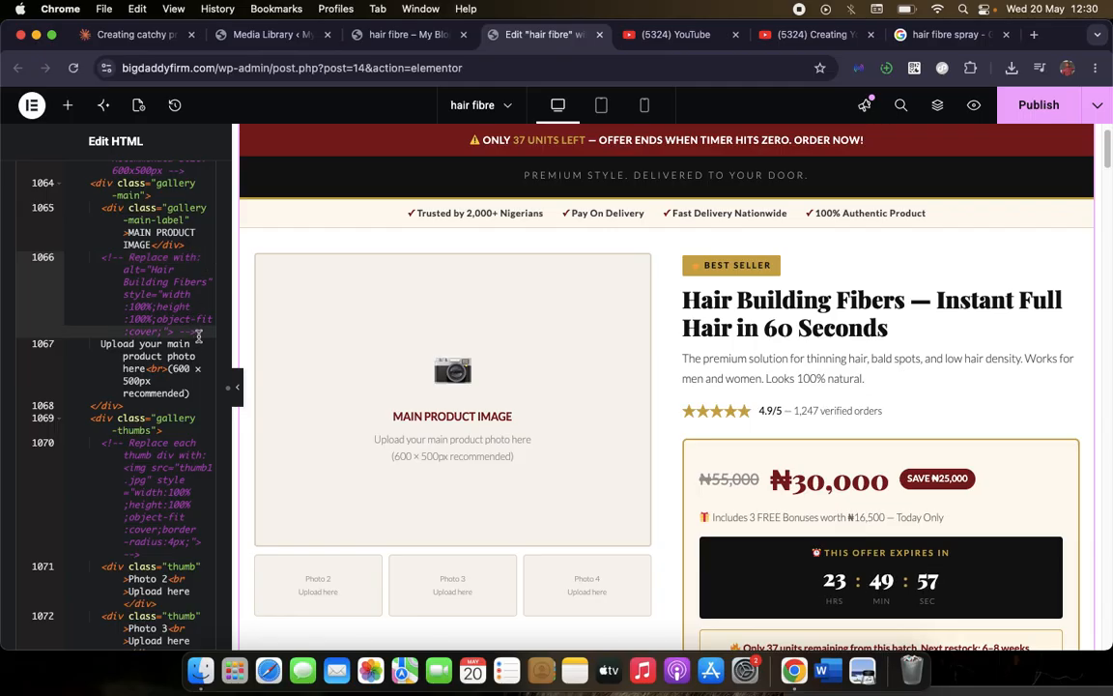
drag(198, 333, 97, 256)
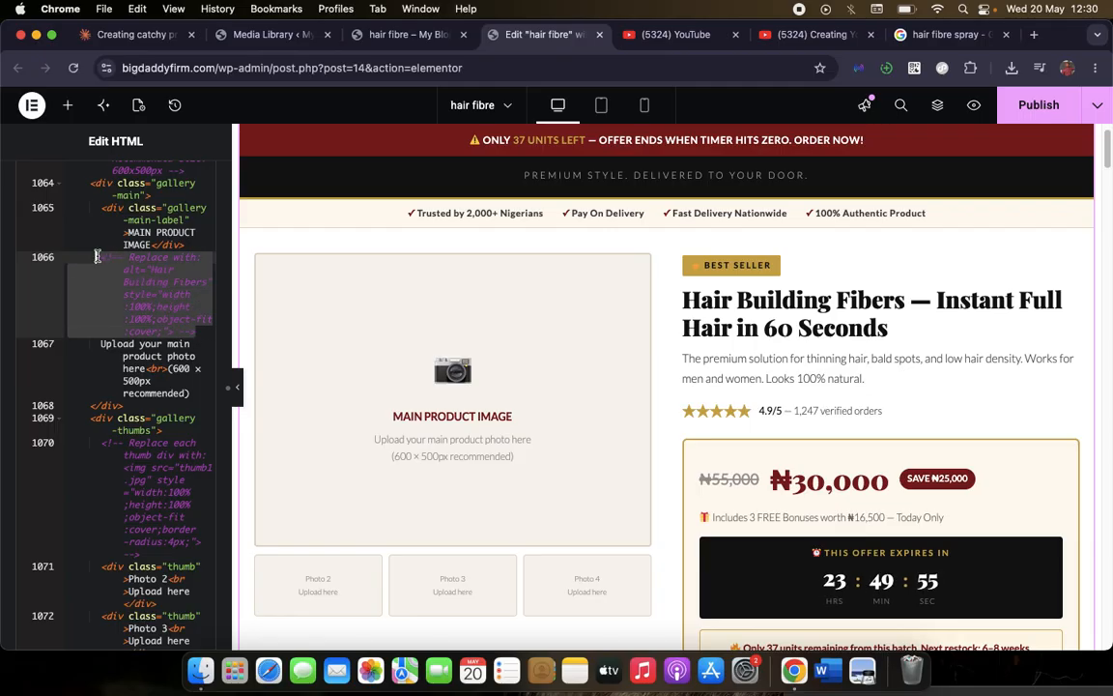
key(super+v)
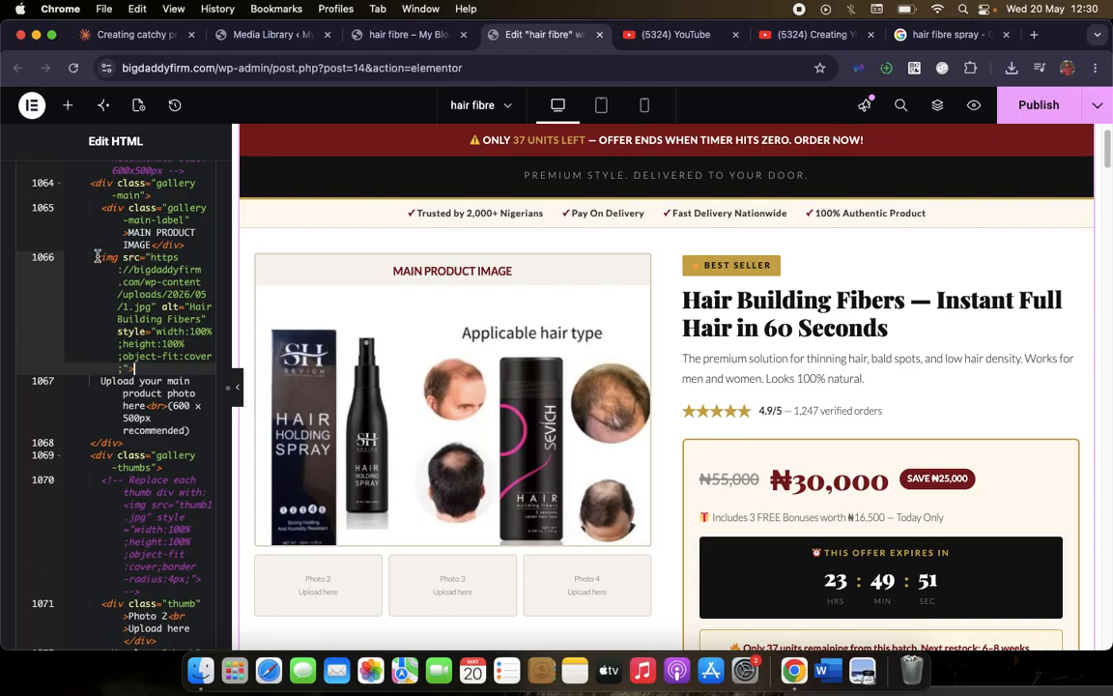
key(super+z)
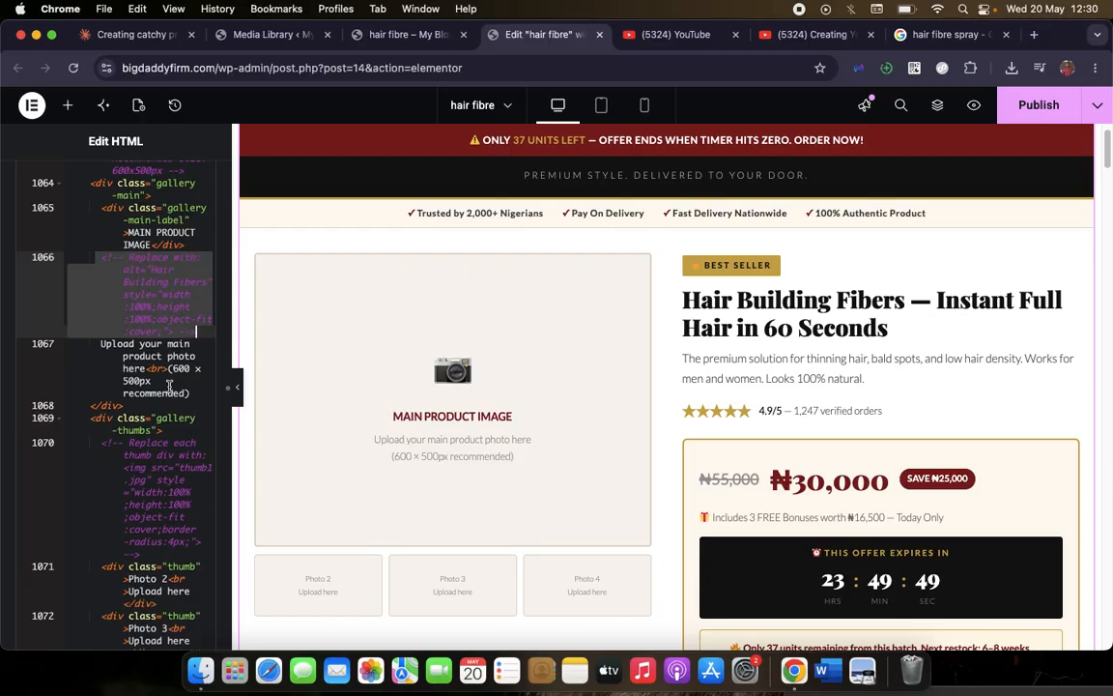
Delete the "Replace with" comment under MAIN PRODUCT IMAGE and put the copied 1.jpg image tag in its place
click(183, 326)
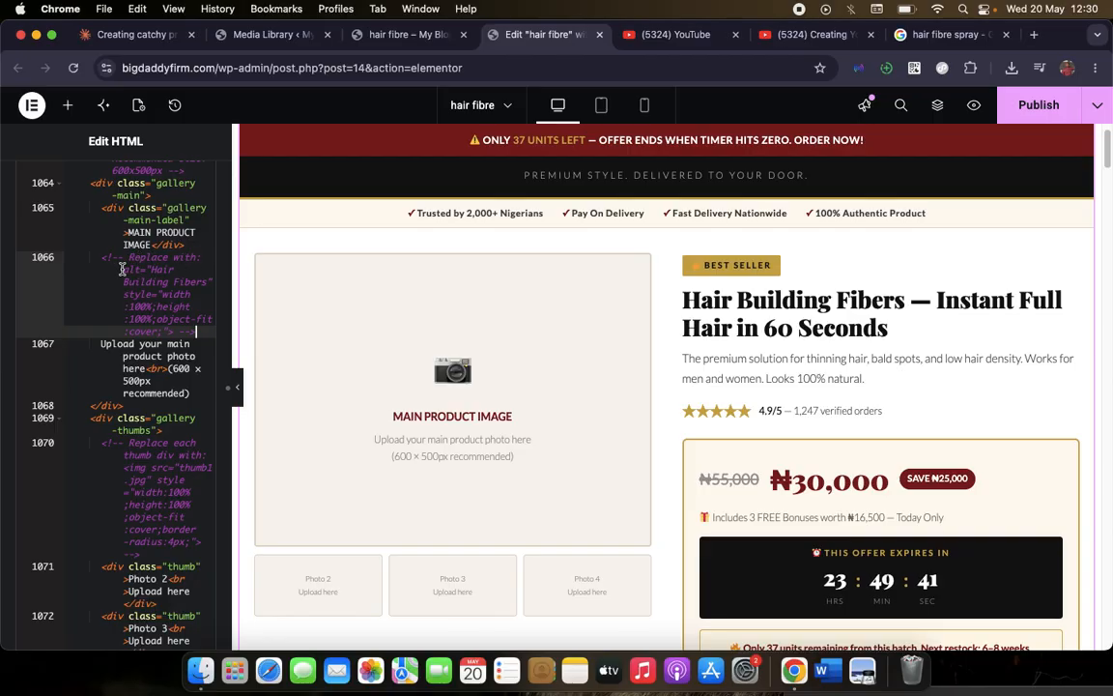
drag(100, 259, 202, 332)
key(BackSpace)
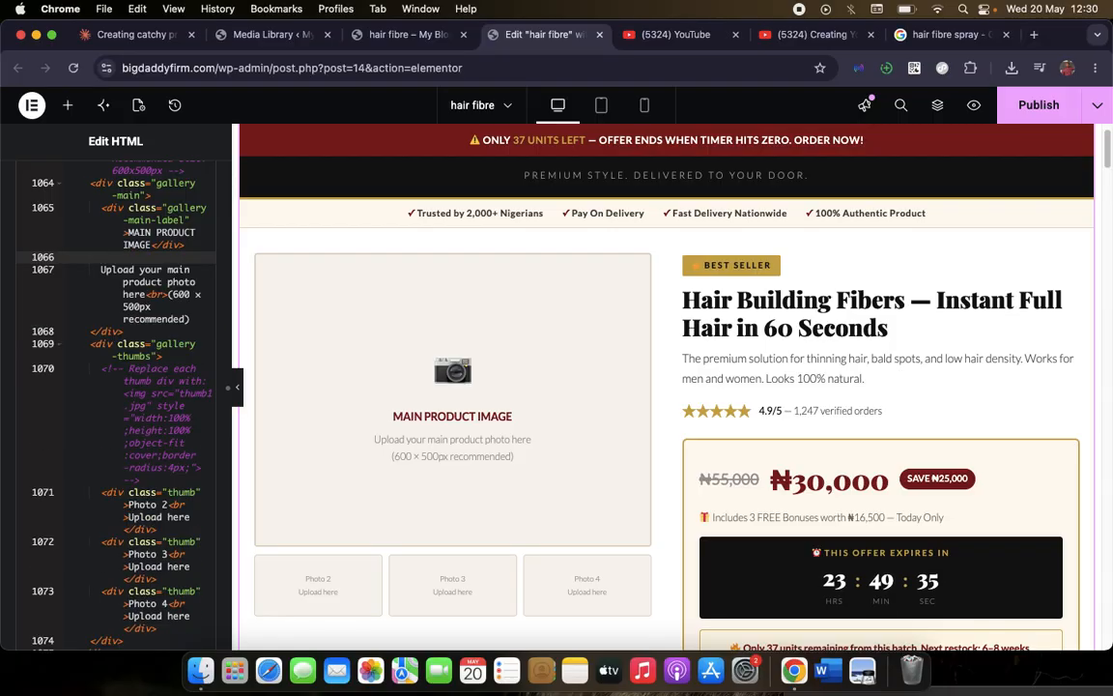
key(super+v)
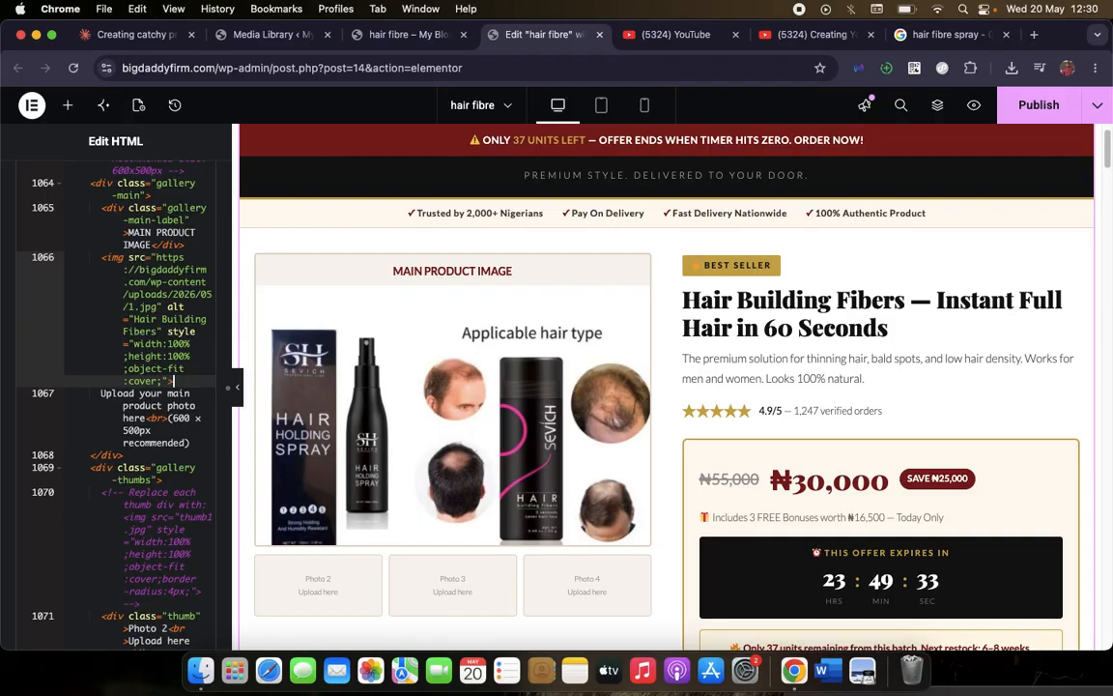
Review the image request and tag in the Claude chat, and examine the "Replace each thumb div" comment in the Elementor HTML code
click(135, 34)
scroll(333, 396, up, 5)
scroll(334, 402, down, 1)
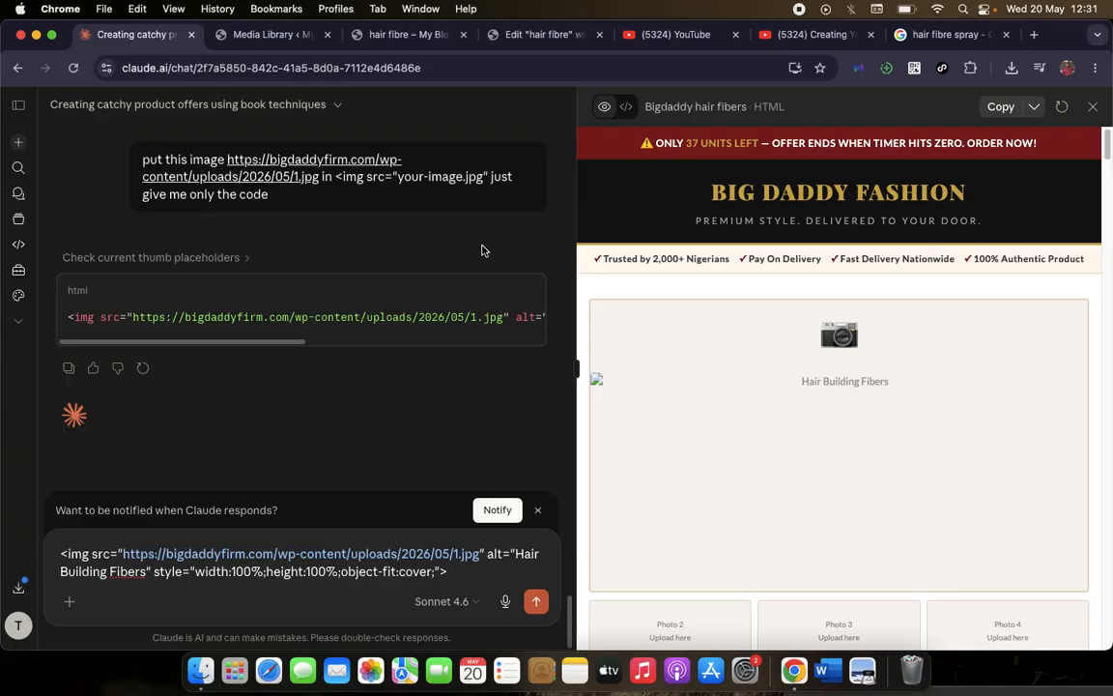
click(527, 37)
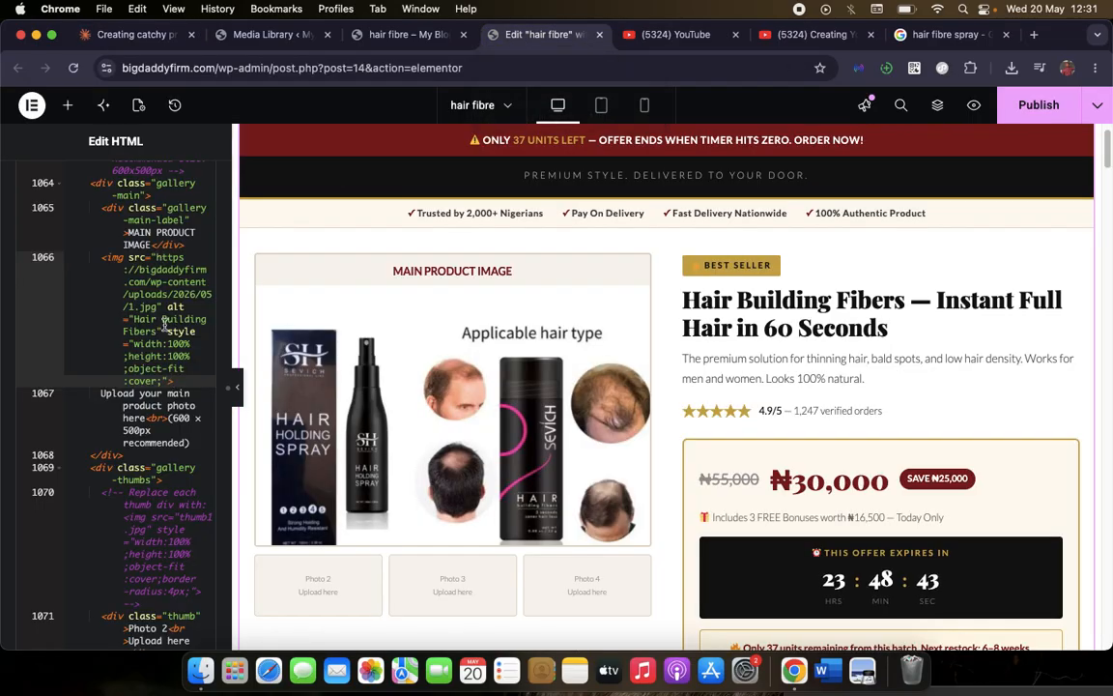
scroll(123, 404, down, 3)
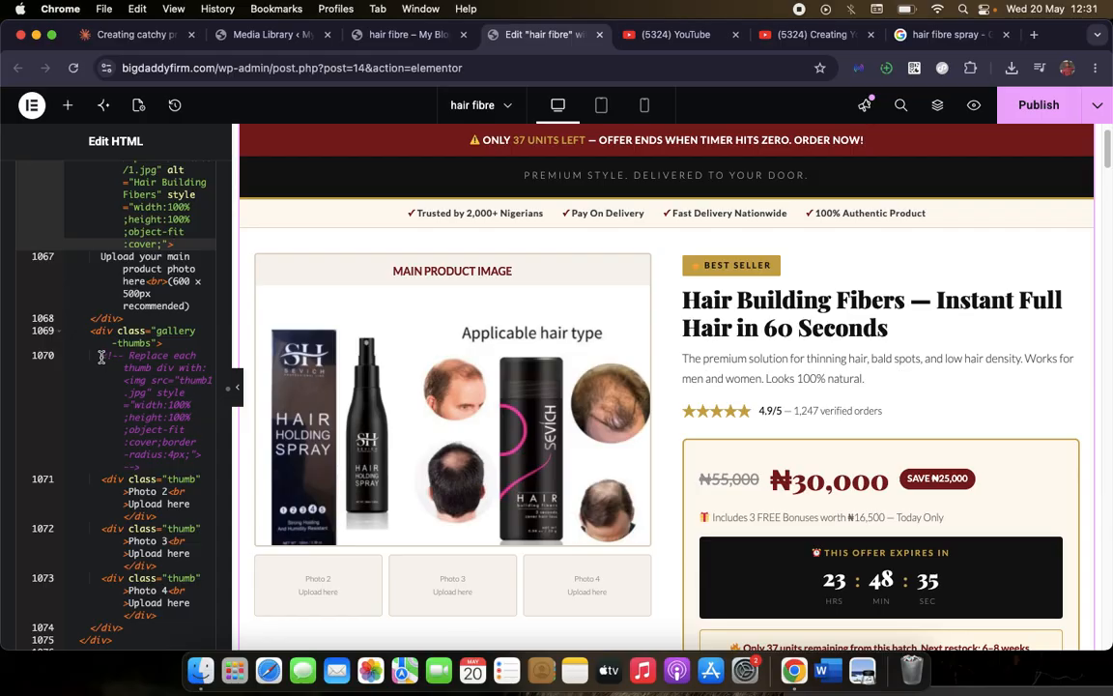
drag(101, 357, 159, 466)
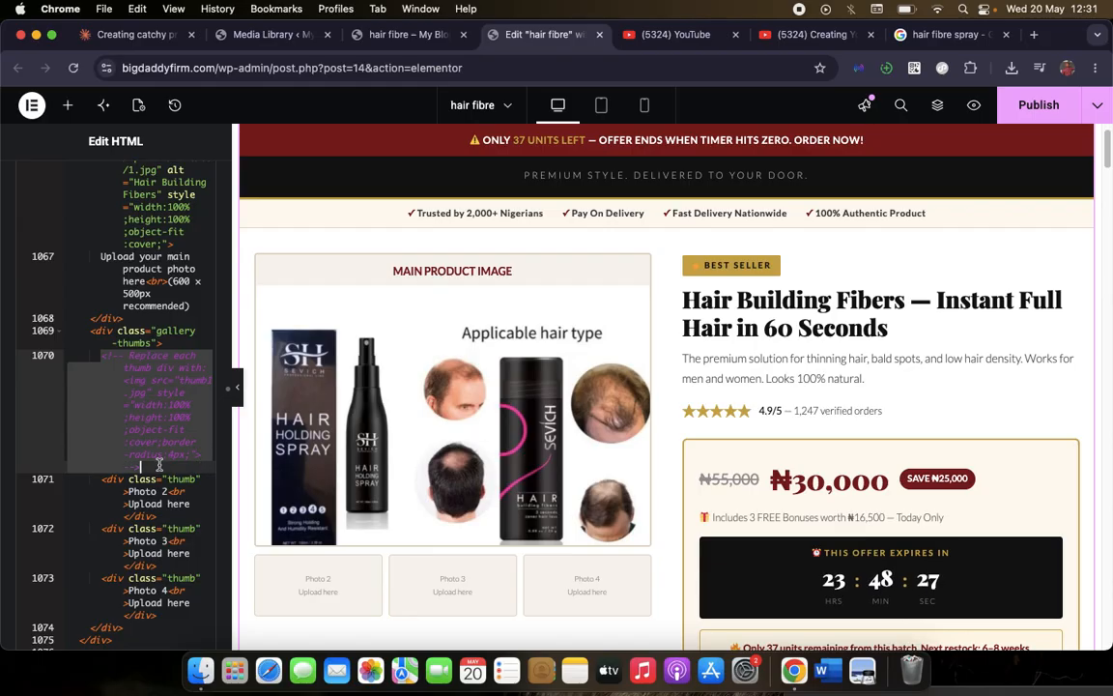
click(160, 466)
Publish the updated hair fibre page and reload its live version to check the main product image
scroll(646, 290, down, 3)
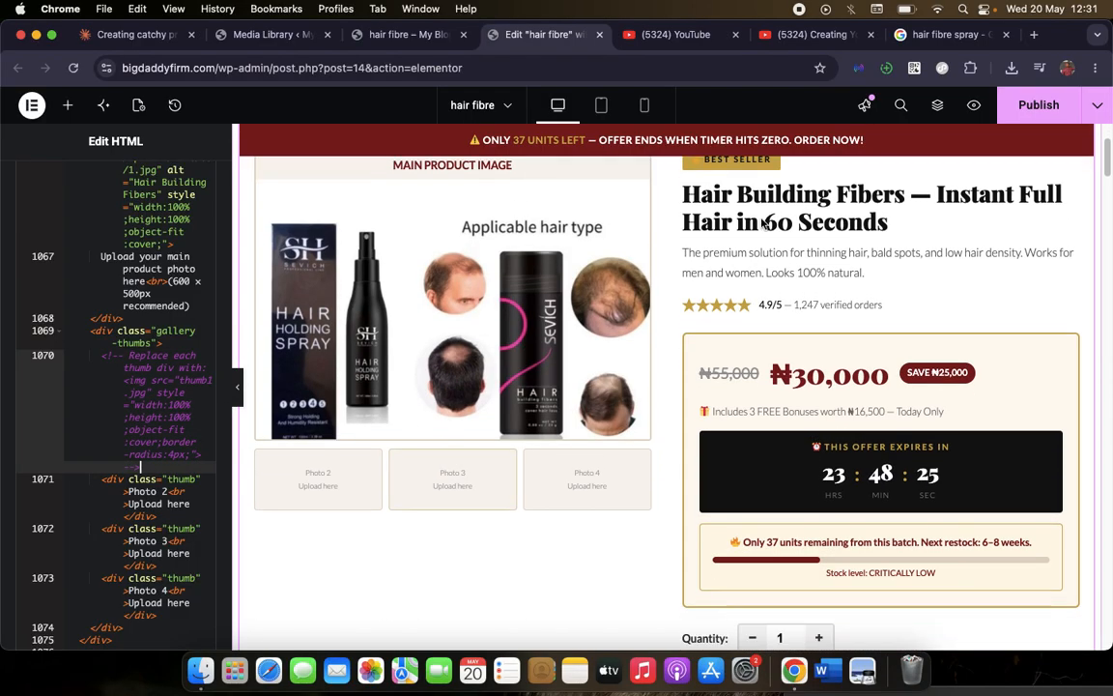
key(super+s)
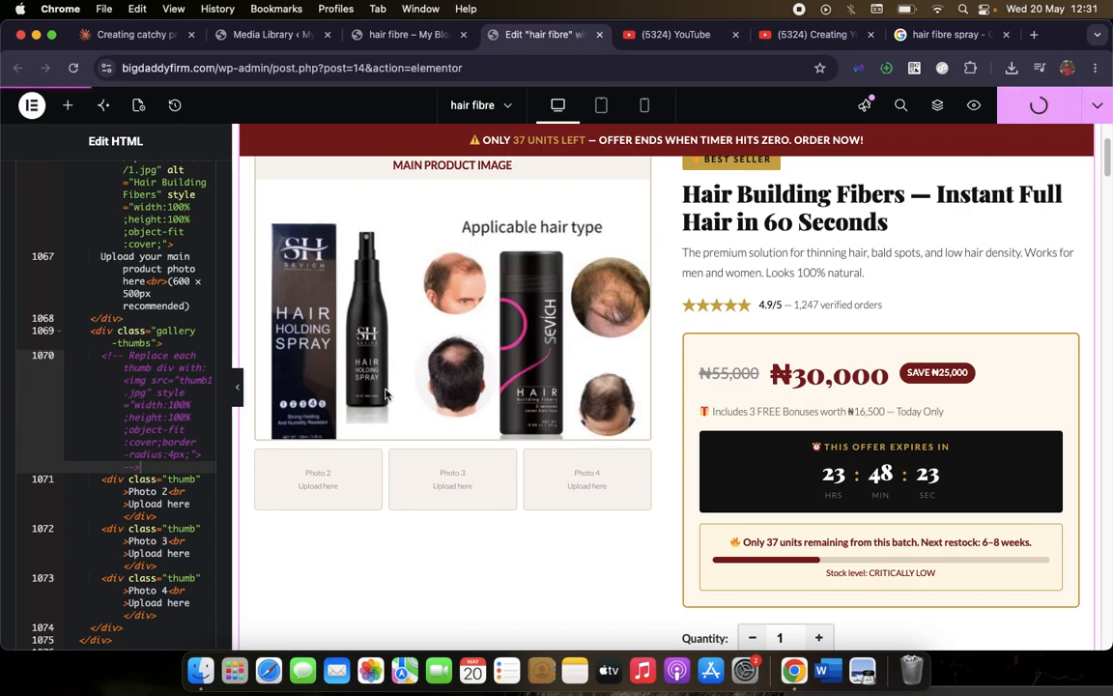
scroll(420, 331, up, 2)
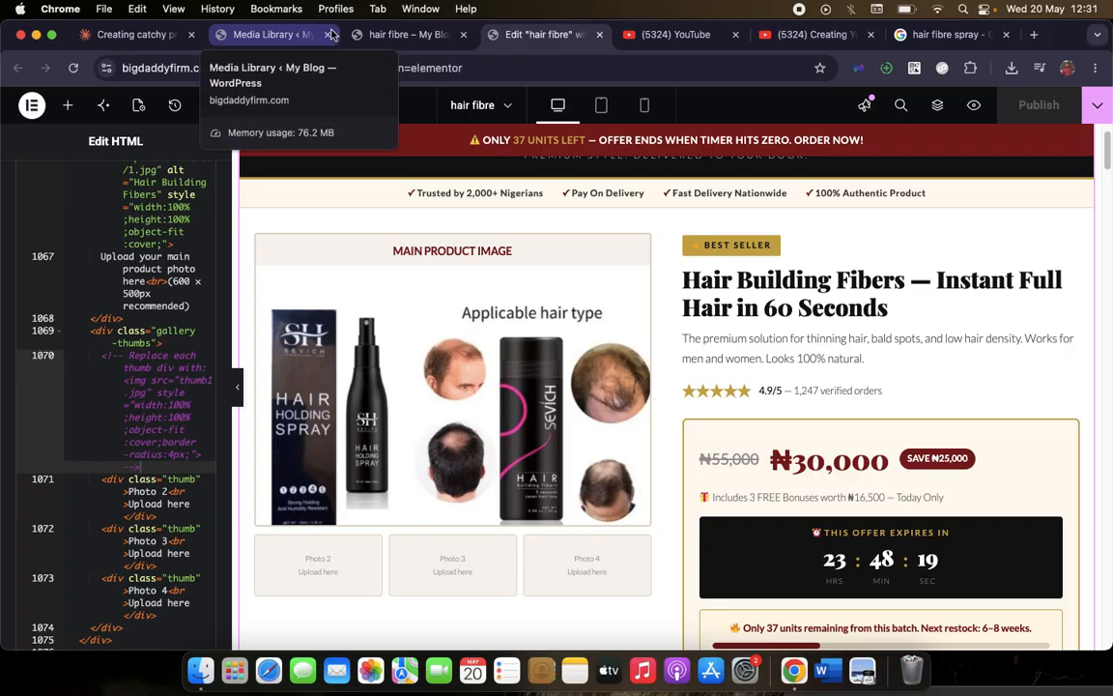
click(397, 35)
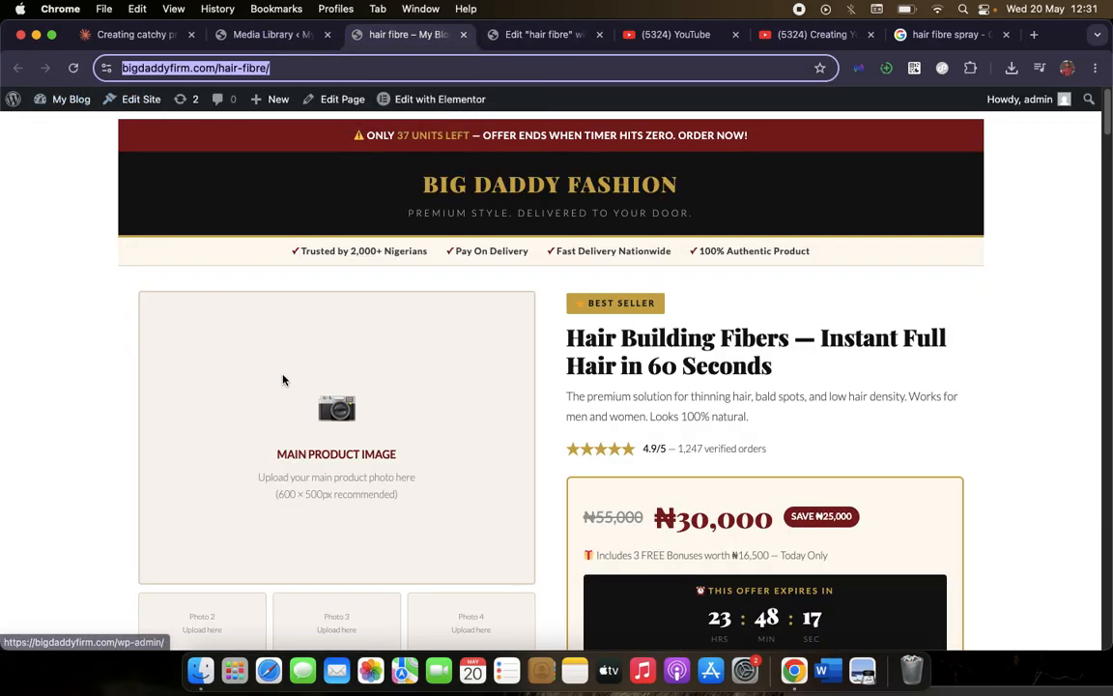
scroll(283, 378, down, 1)
click(72, 73)
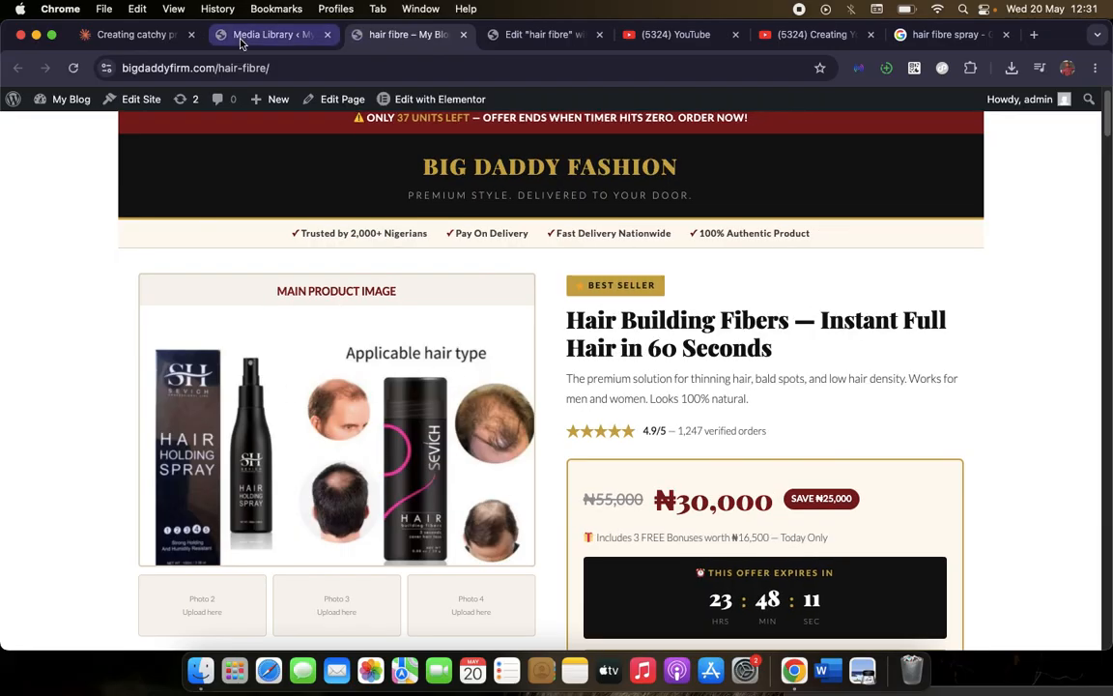
Switch to the Google results for "hair fibre spray" and download the Jumia Nigeria image of Toppik Hair Fiber Black + Hold Spray
click(519, 36)
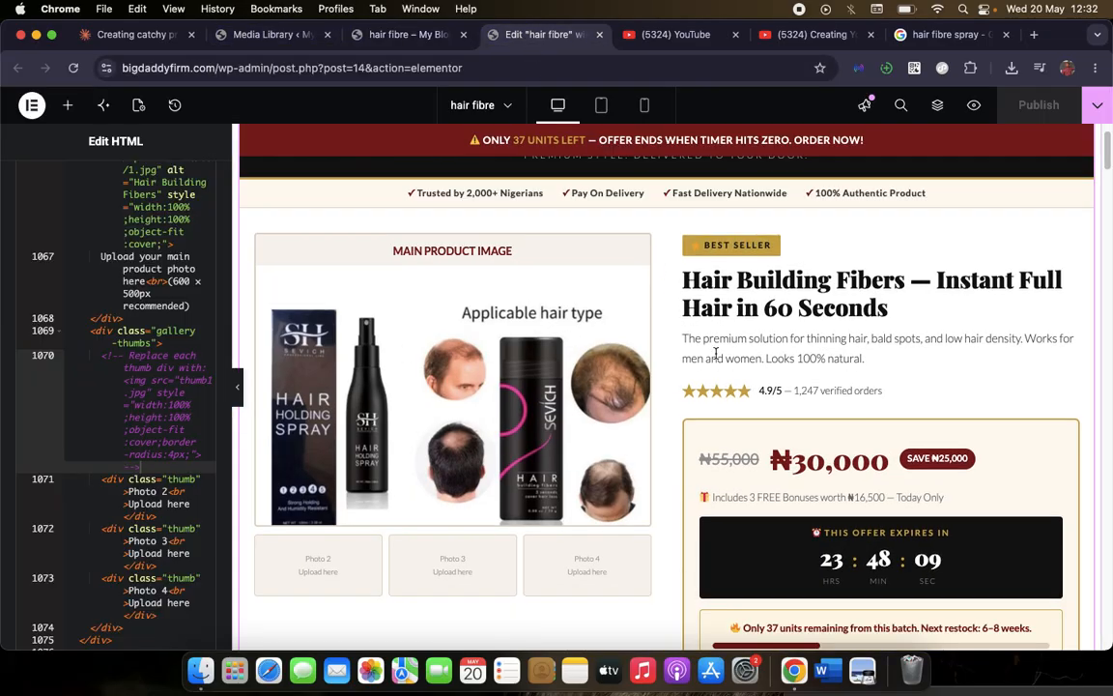
scroll(715, 352, down, 2)
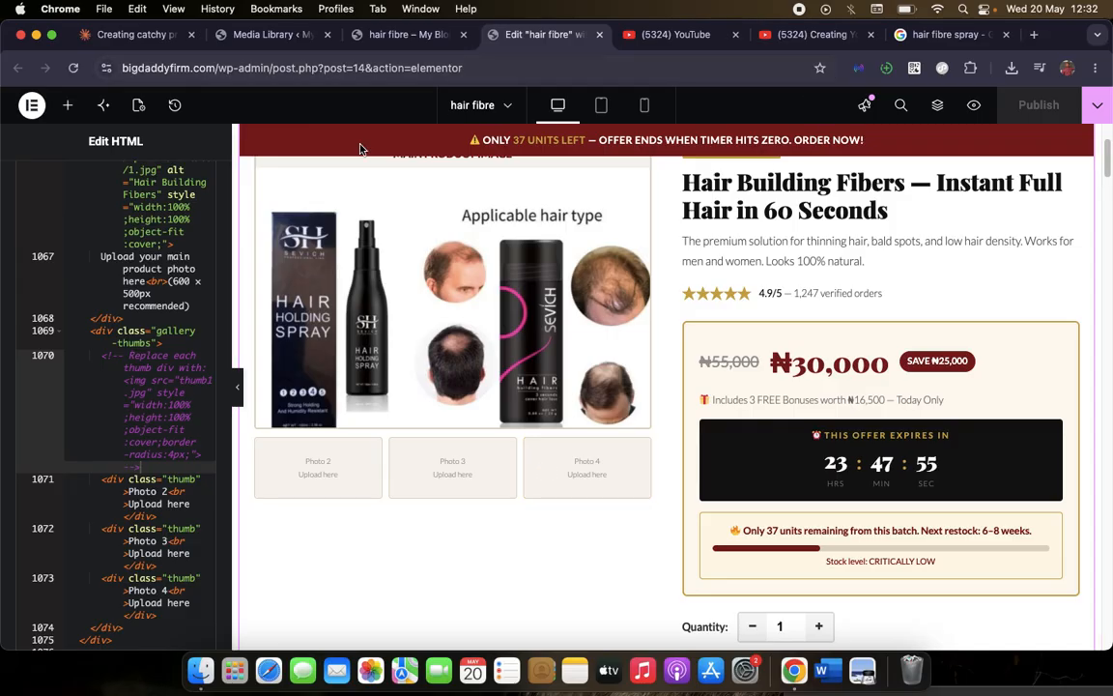
click(923, 34)
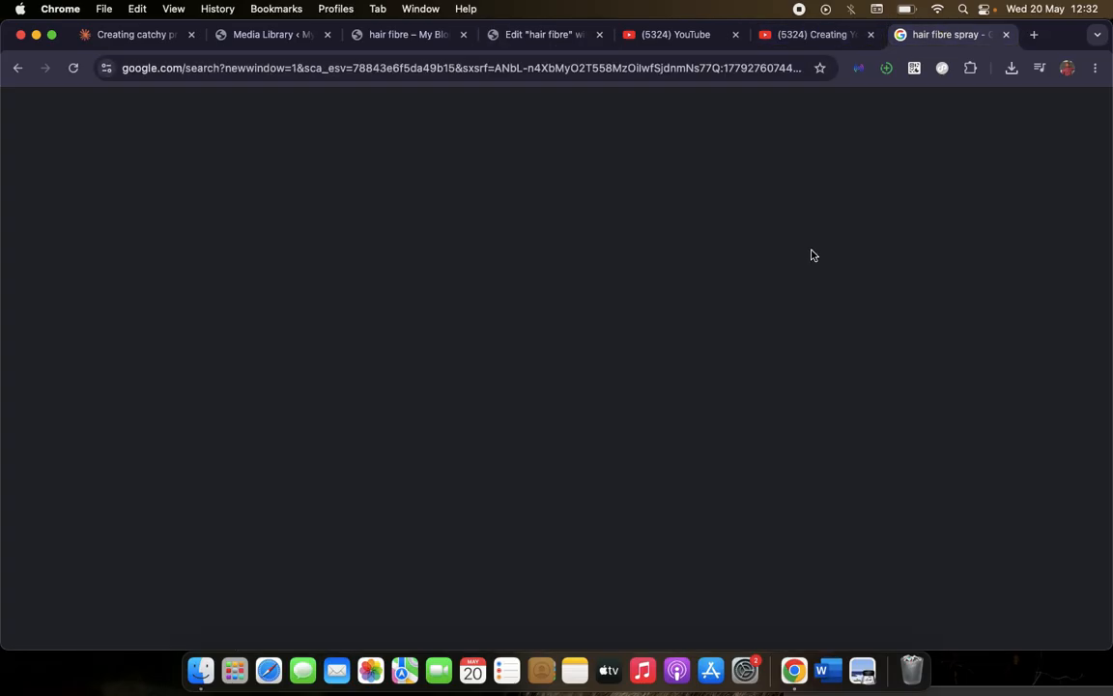
scroll(422, 528, down, 1)
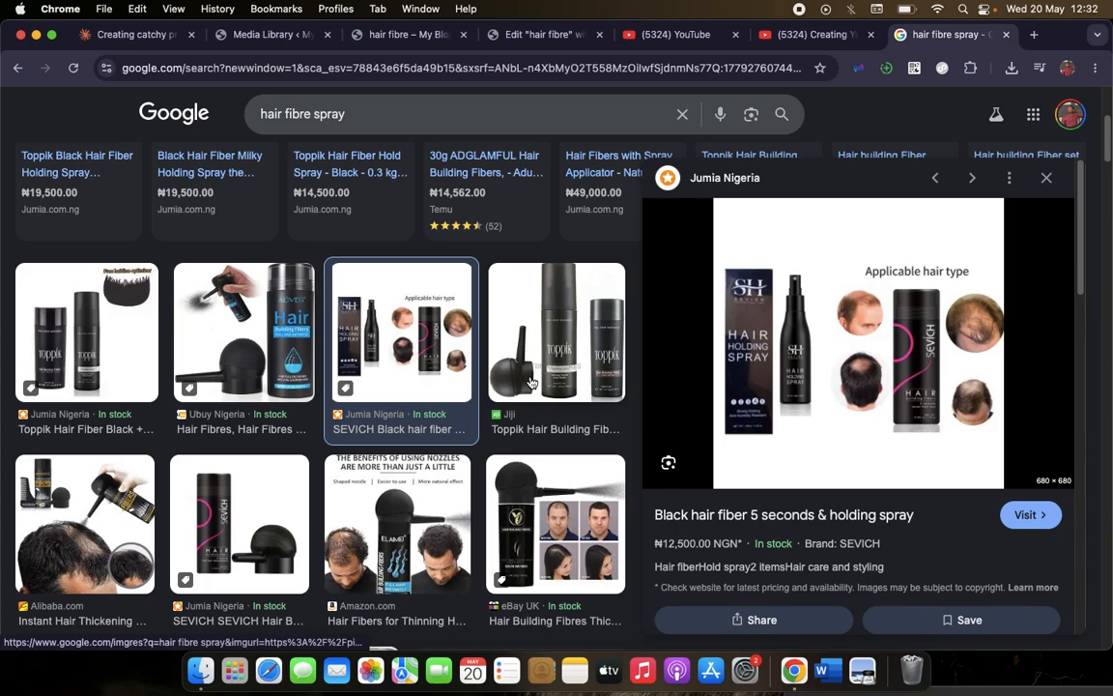
click(547, 557)
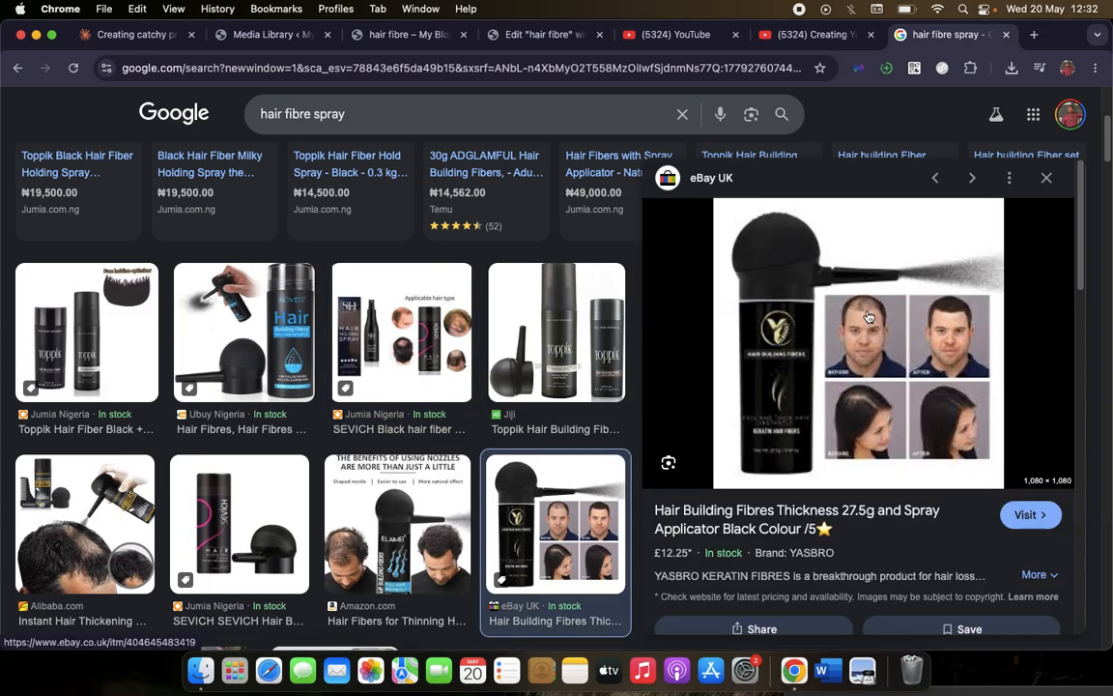
click(85, 294)
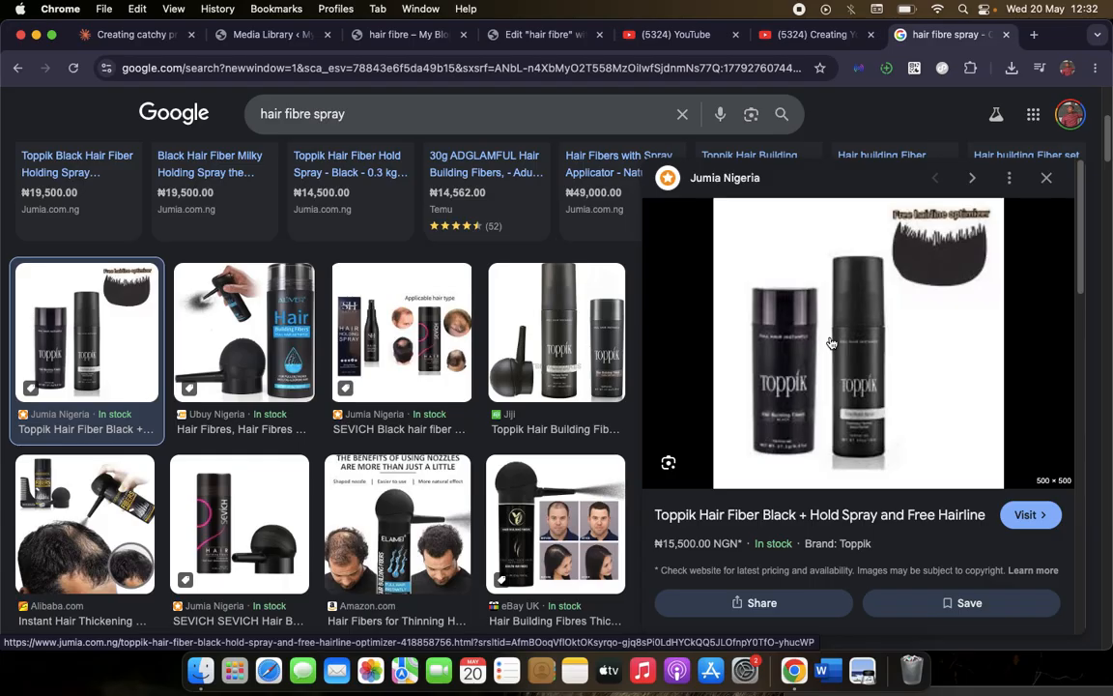
right_click(831, 340)
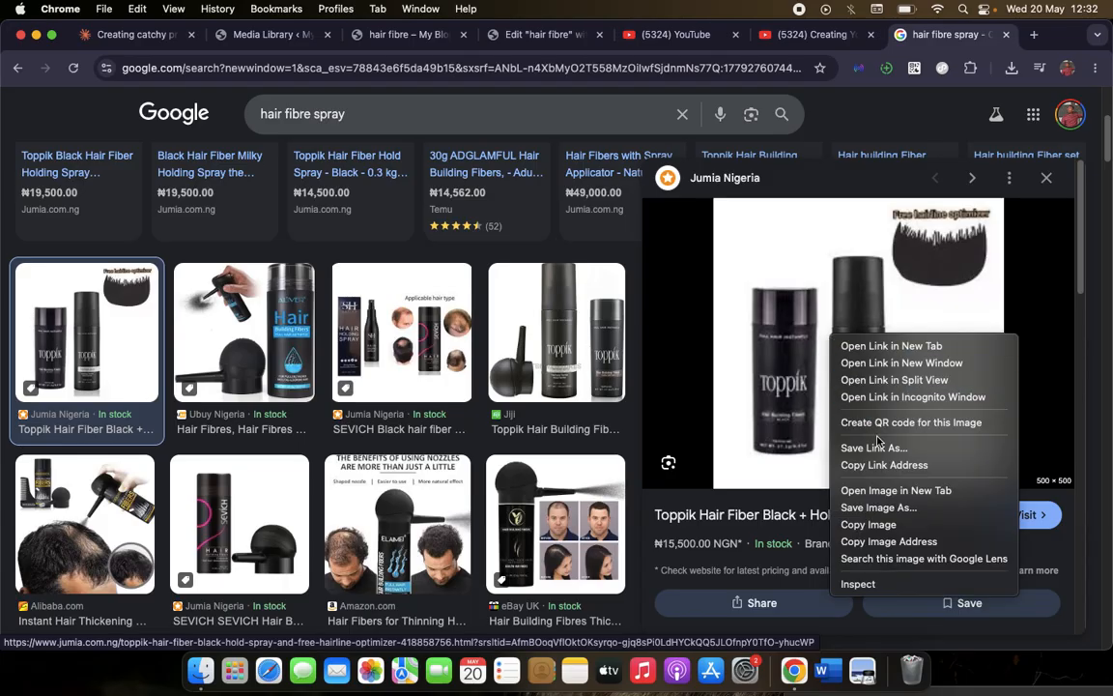
click(895, 513)
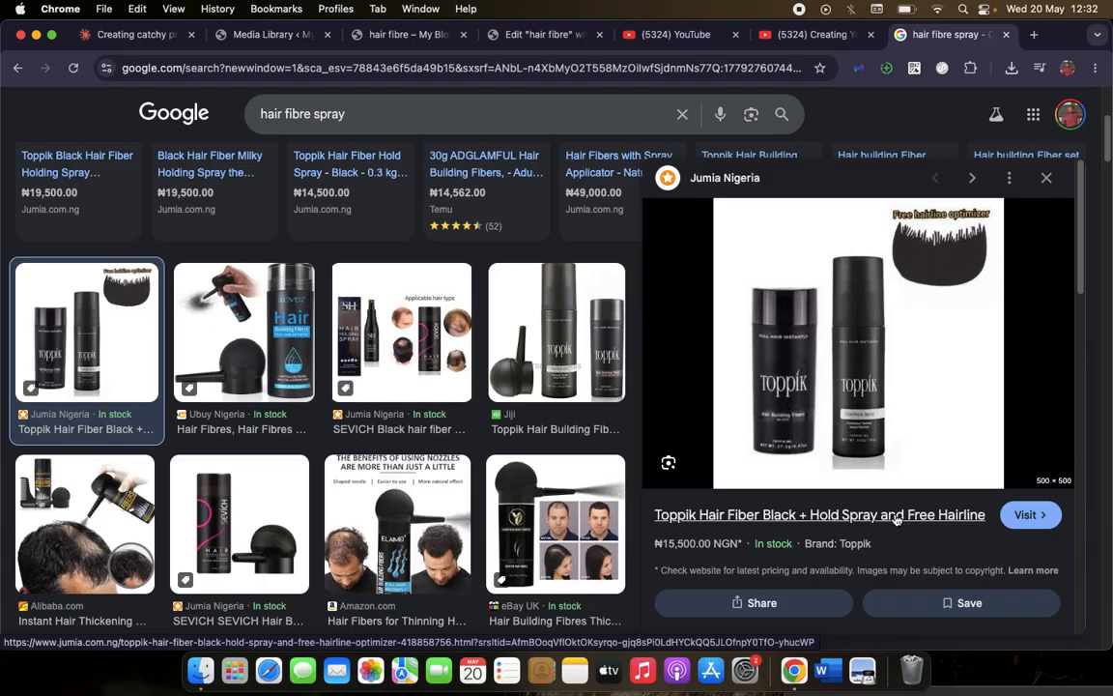
key(Return)
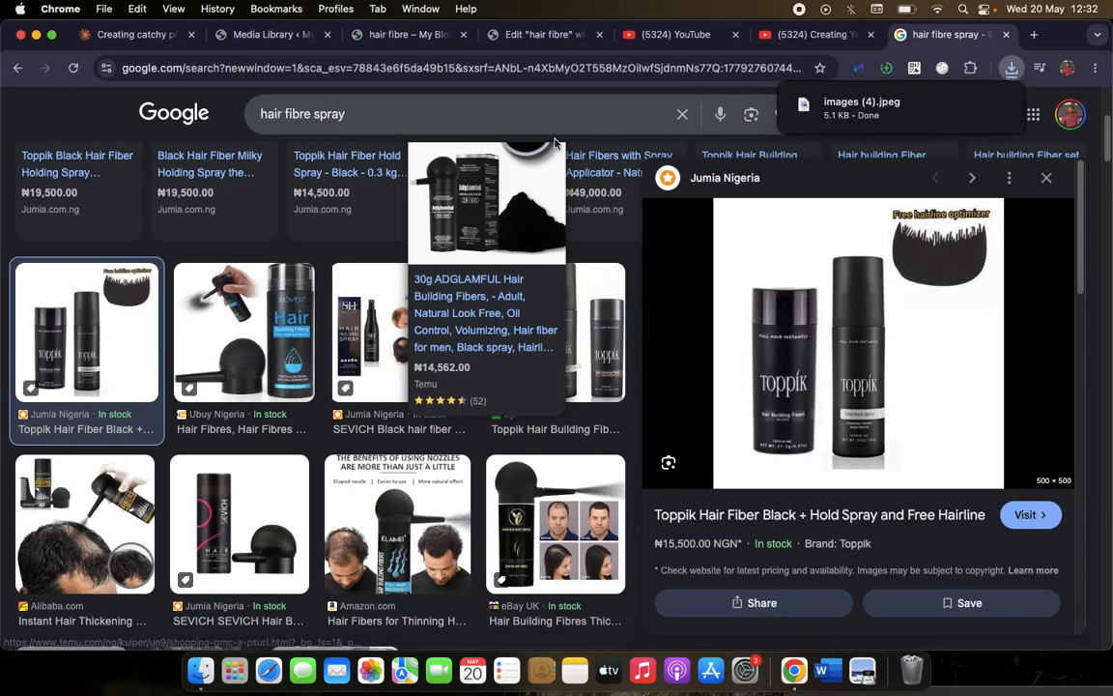
Close the 1.jpg attachment details in the WordPress Media Library and upload the downloaded images (4).jpeg
click(270, 34)
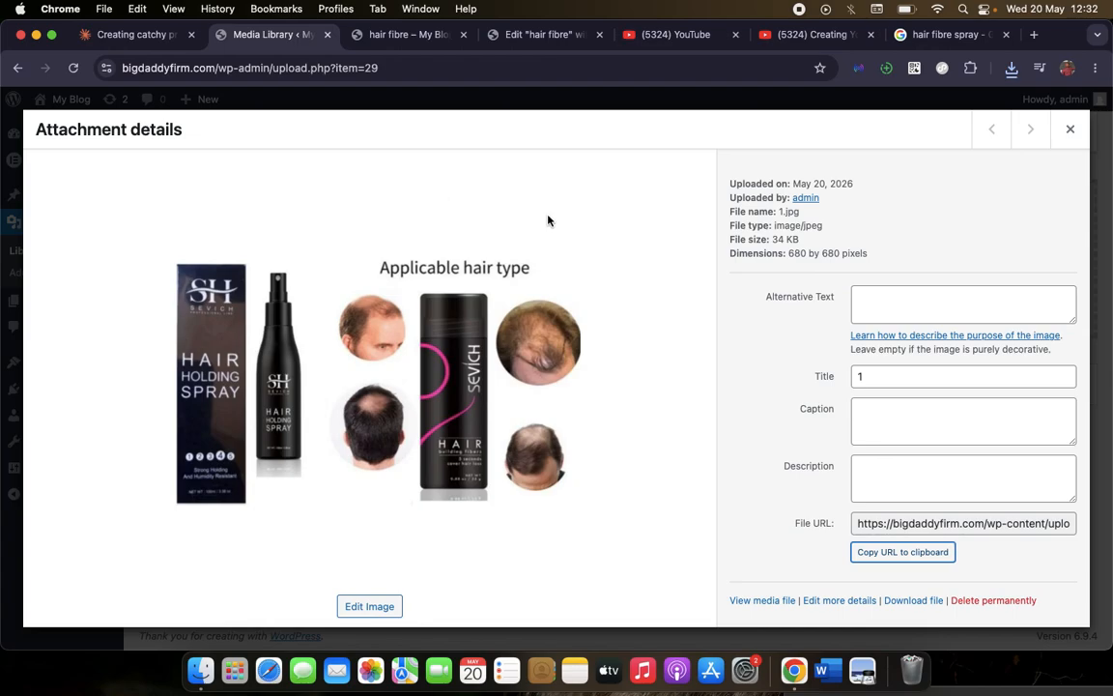
click(1070, 129)
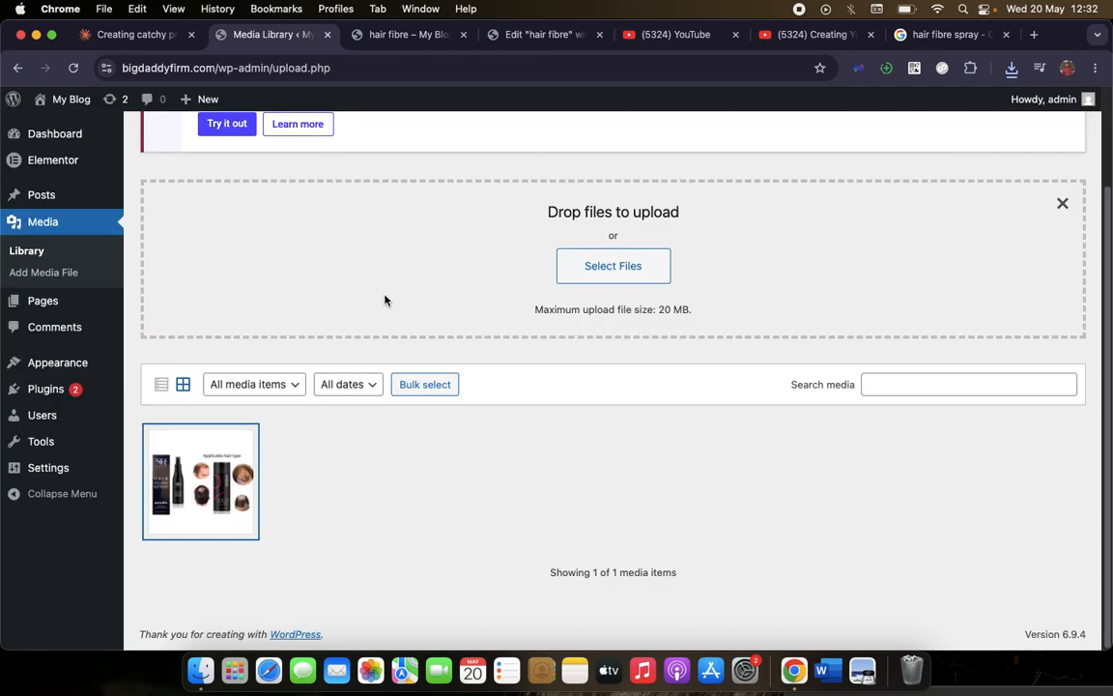
scroll(377, 300, up, 2)
click(1011, 72)
drag(887, 142, 592, 406)
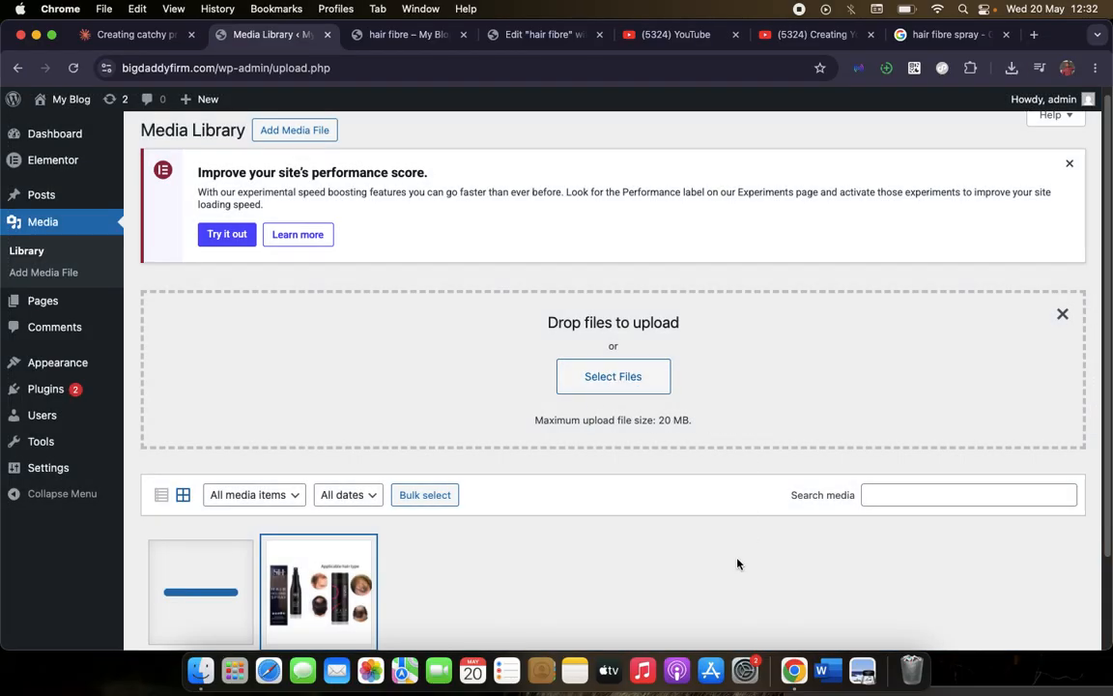
Open the attachment details of the uploaded Toppik image and copy its file URL
scroll(738, 564, down, 2)
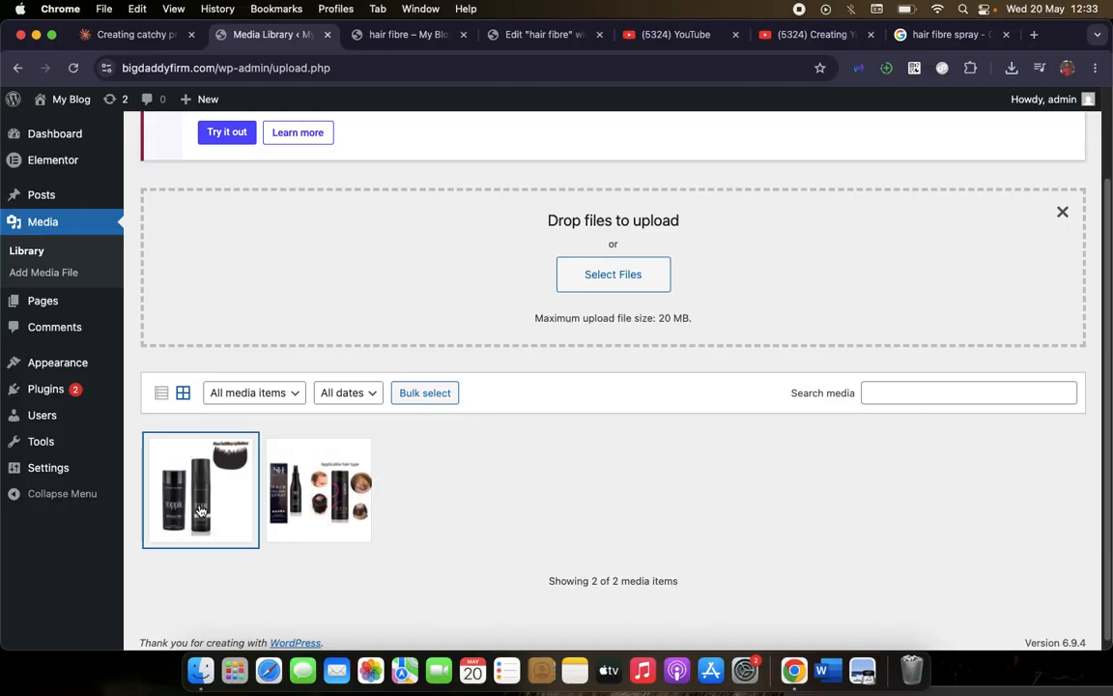
click(199, 509)
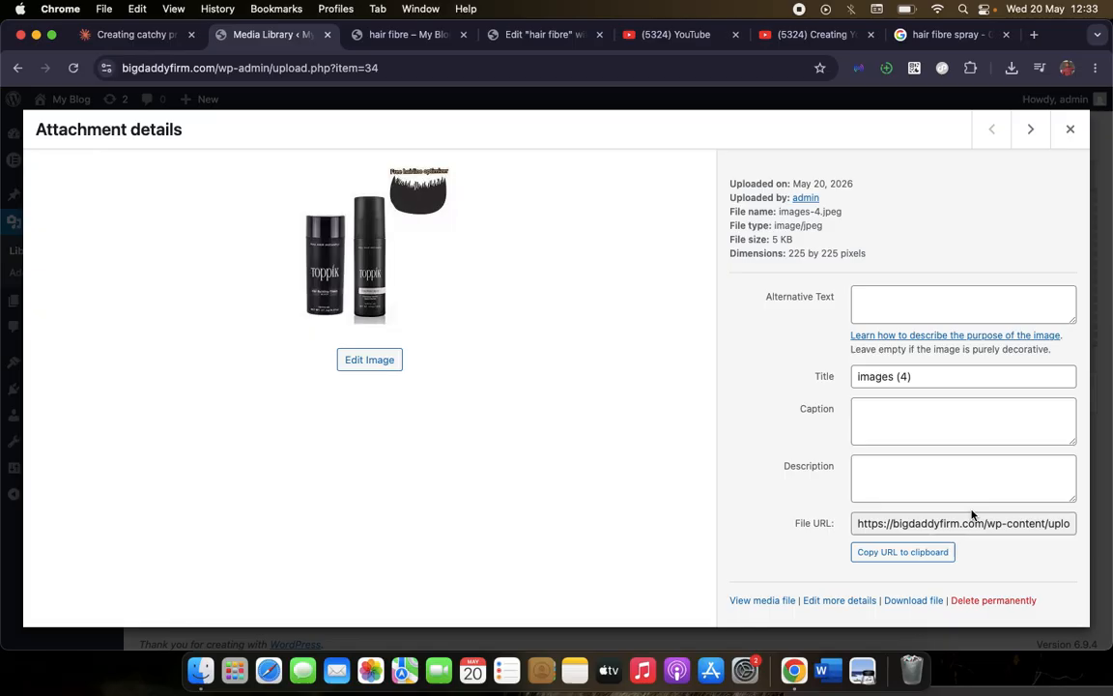
click(942, 554)
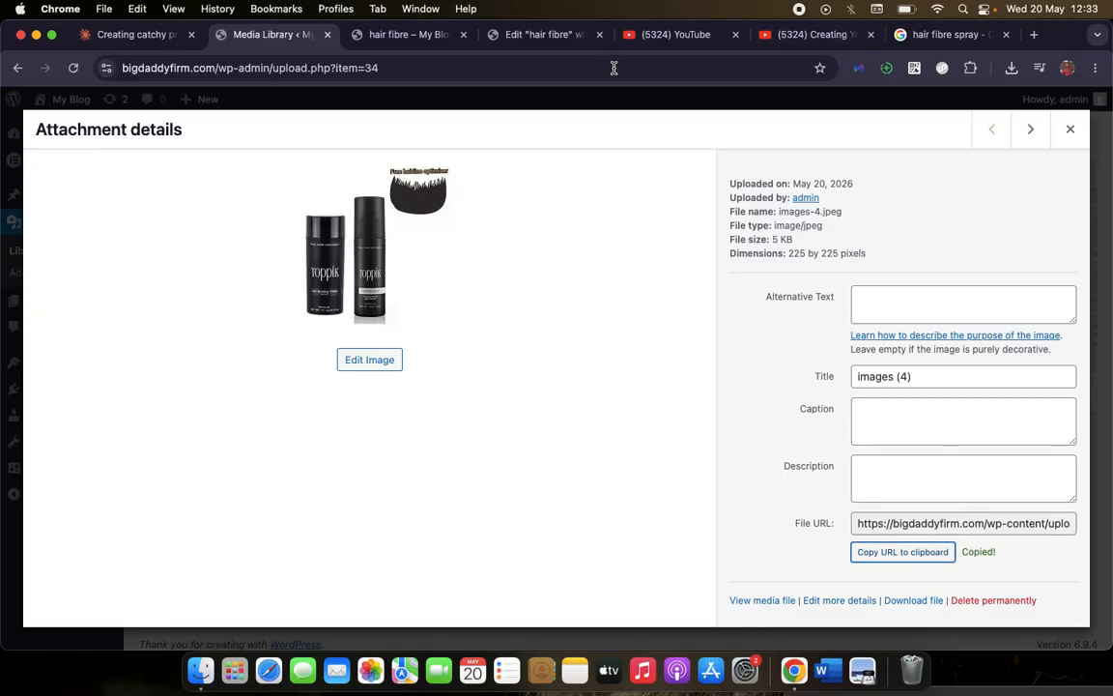
click(141, 39)
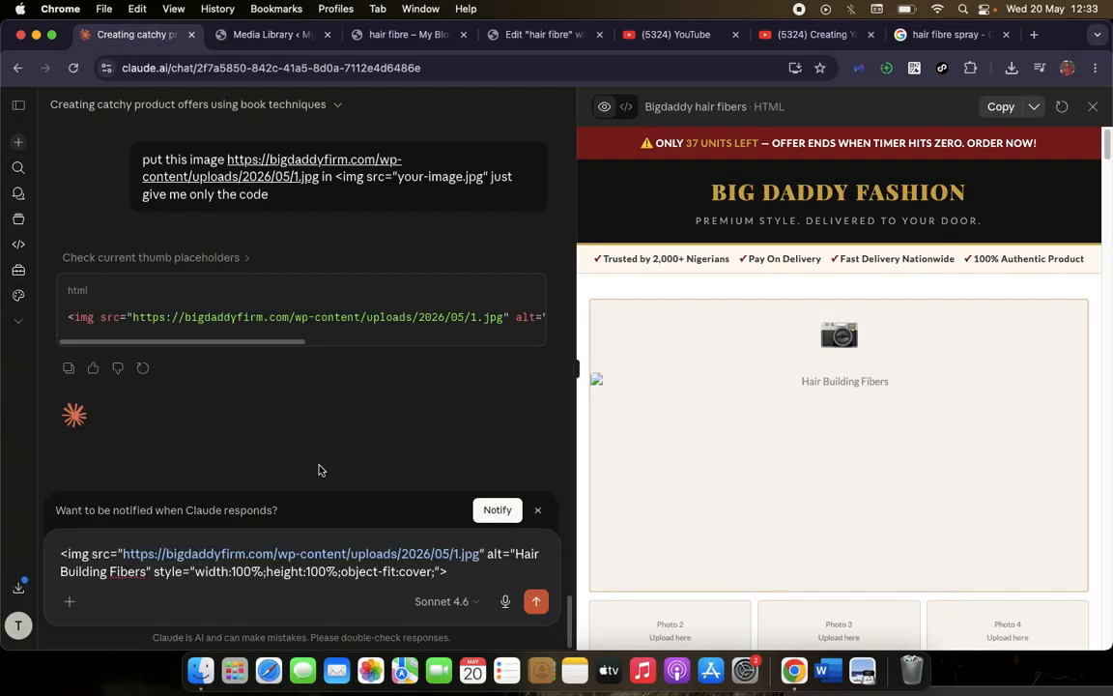
key(super+a)
text(p)
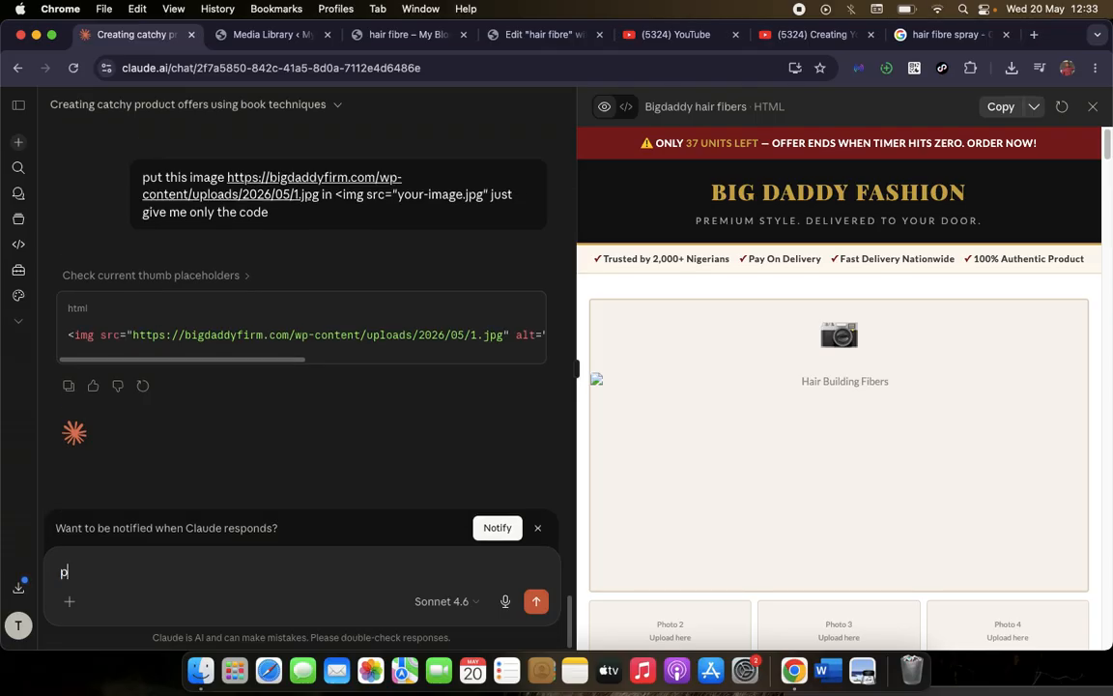
text(ut this image i)
text(https://bigdaddyfirm.com/wp-content/uploads/2026/05/images-4.jpeg)
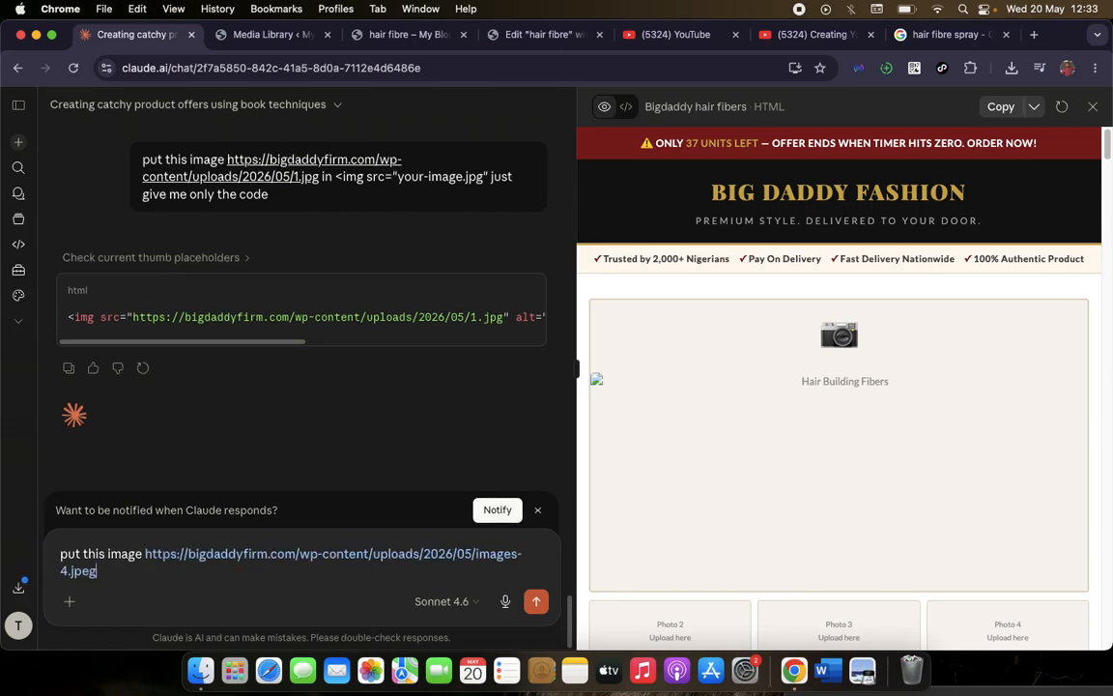
text(in this line of code)
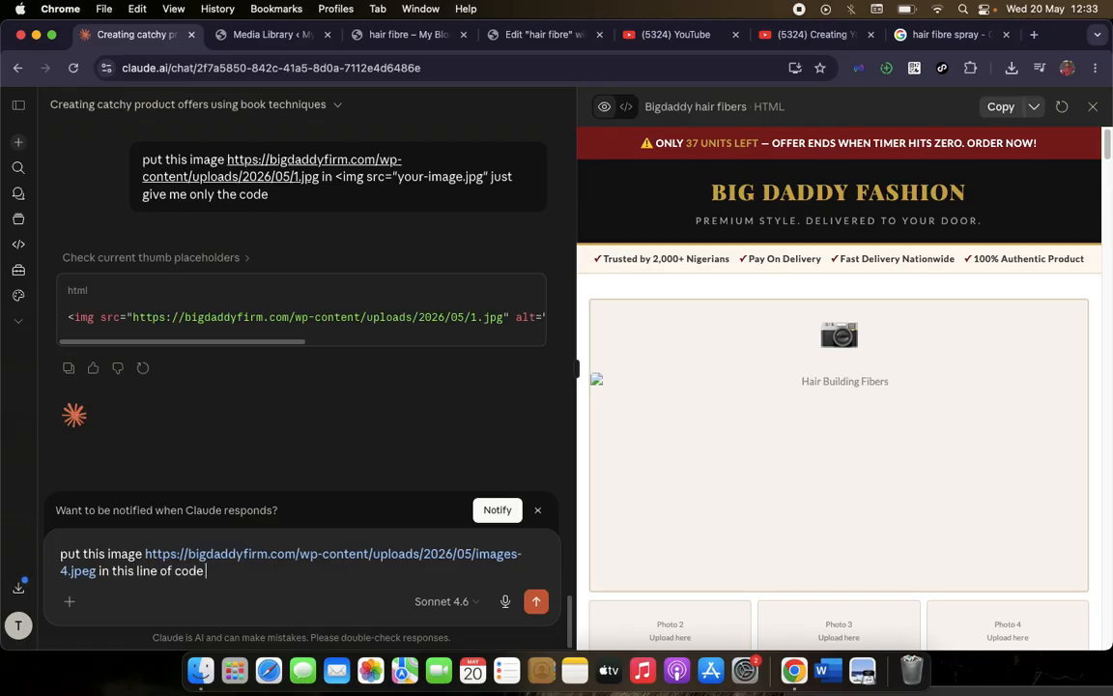
text(:)
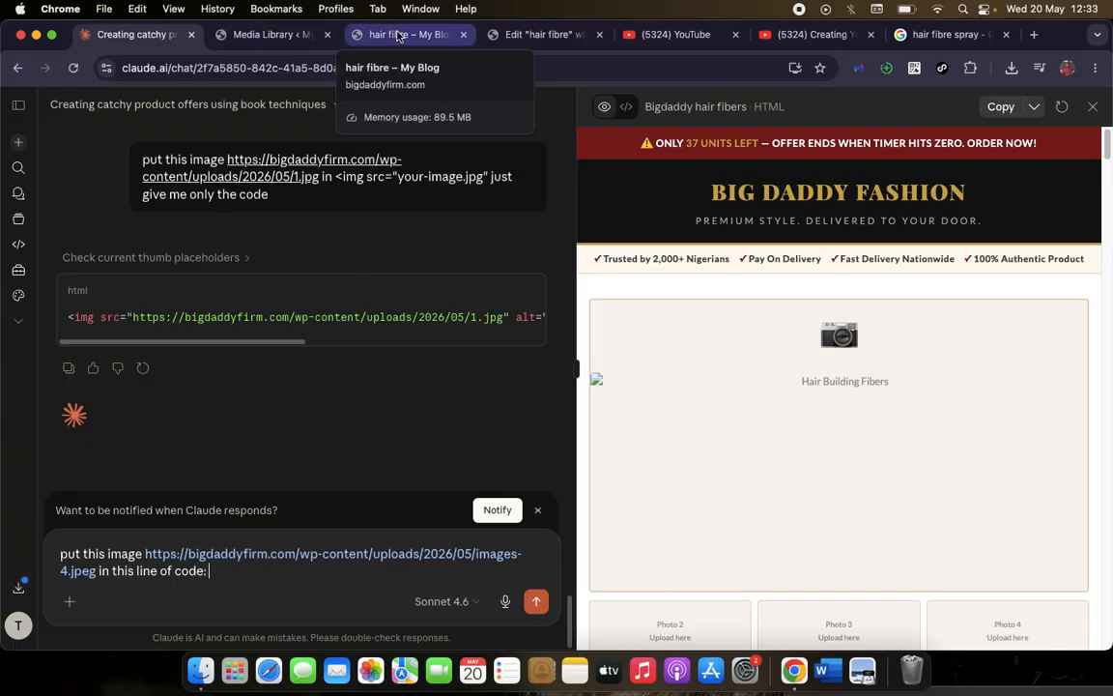
Copy <img src="thumb1.jpg" from the "Replace each thumb div" comment in the Elementor HTML code
click(549, 34)
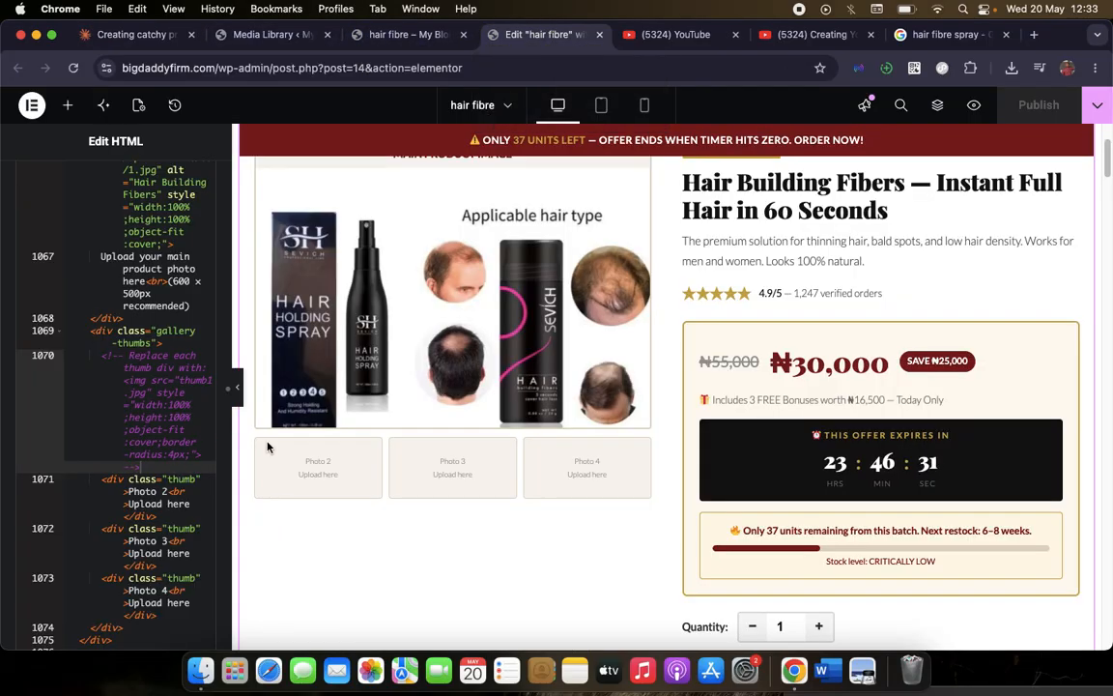
scroll(148, 384, down, 3)
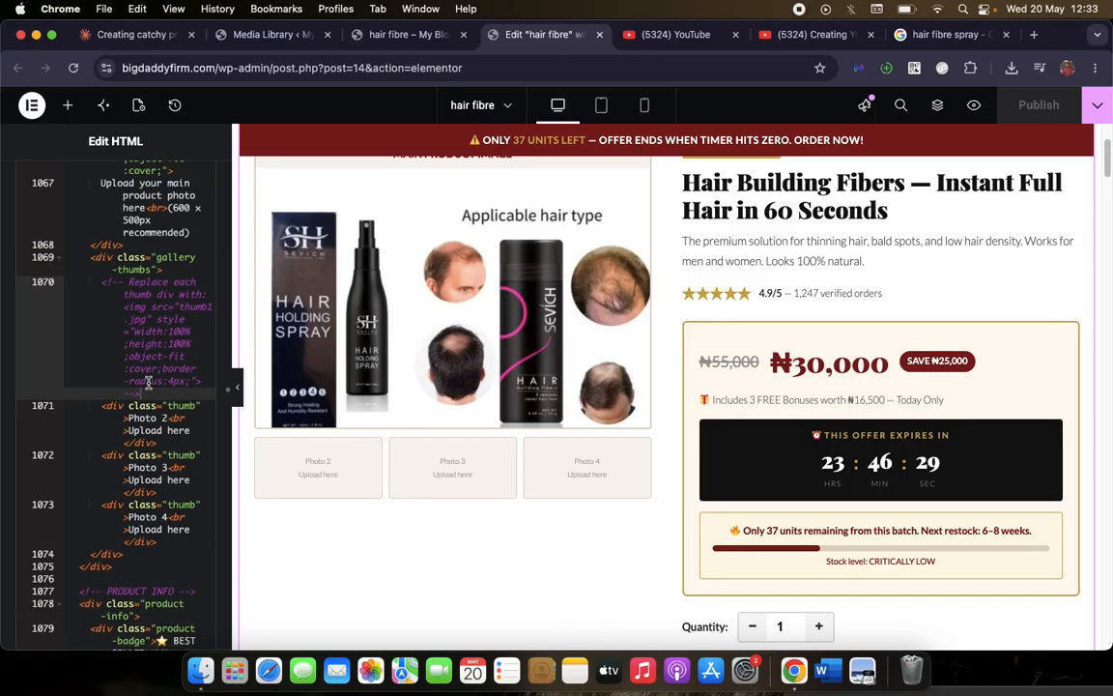
scroll(148, 384, up, 1)
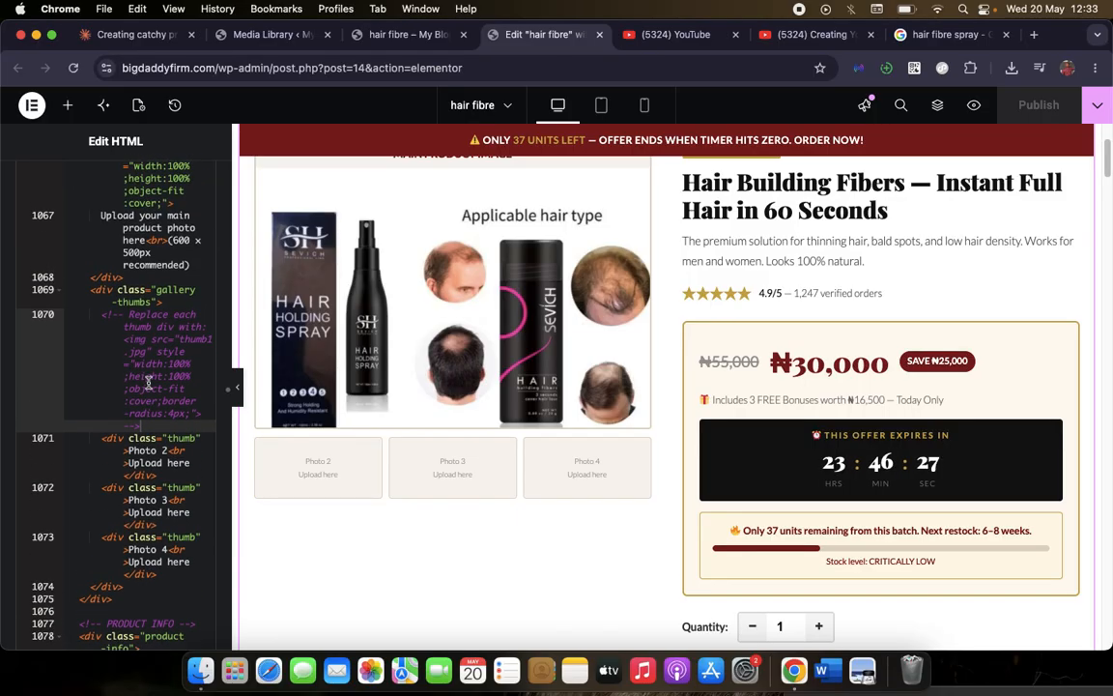
scroll(147, 384, down, 15)
scroll(148, 384, down, 8)
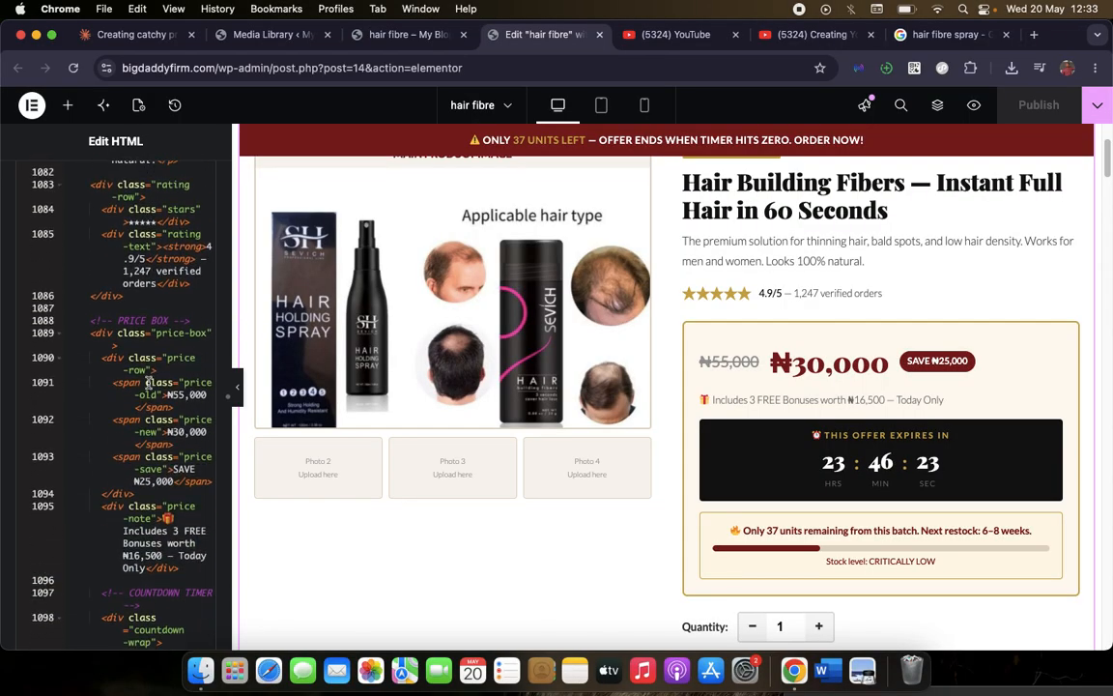
scroll(148, 383, up, 11)
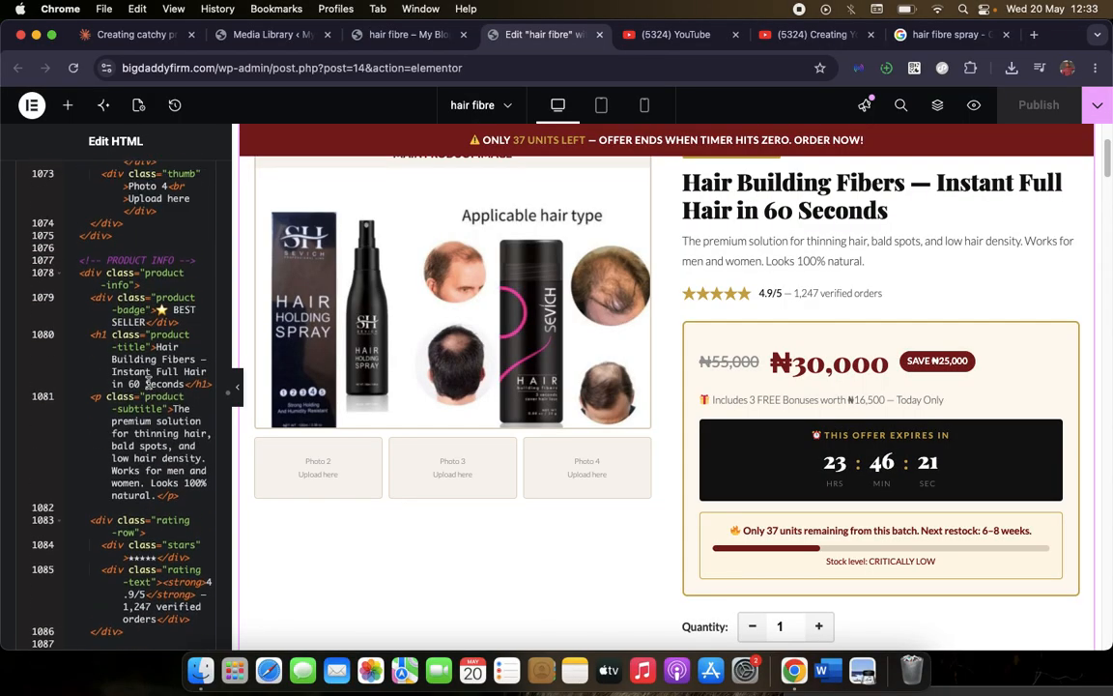
scroll(148, 384, up, 10)
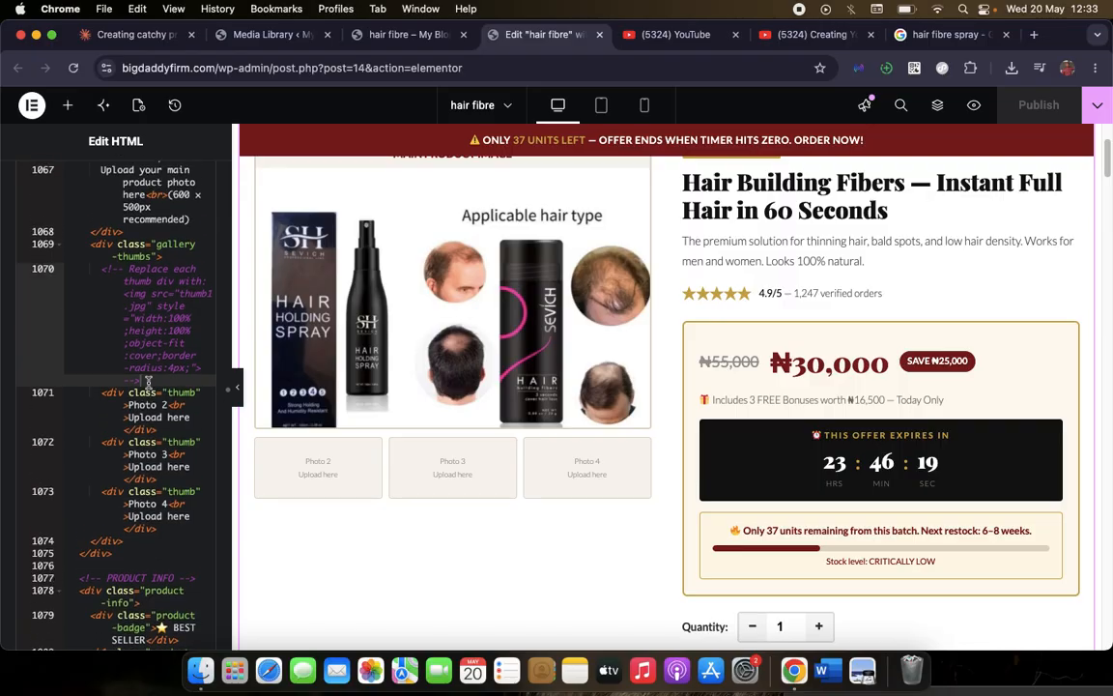
scroll(147, 384, up, 1)
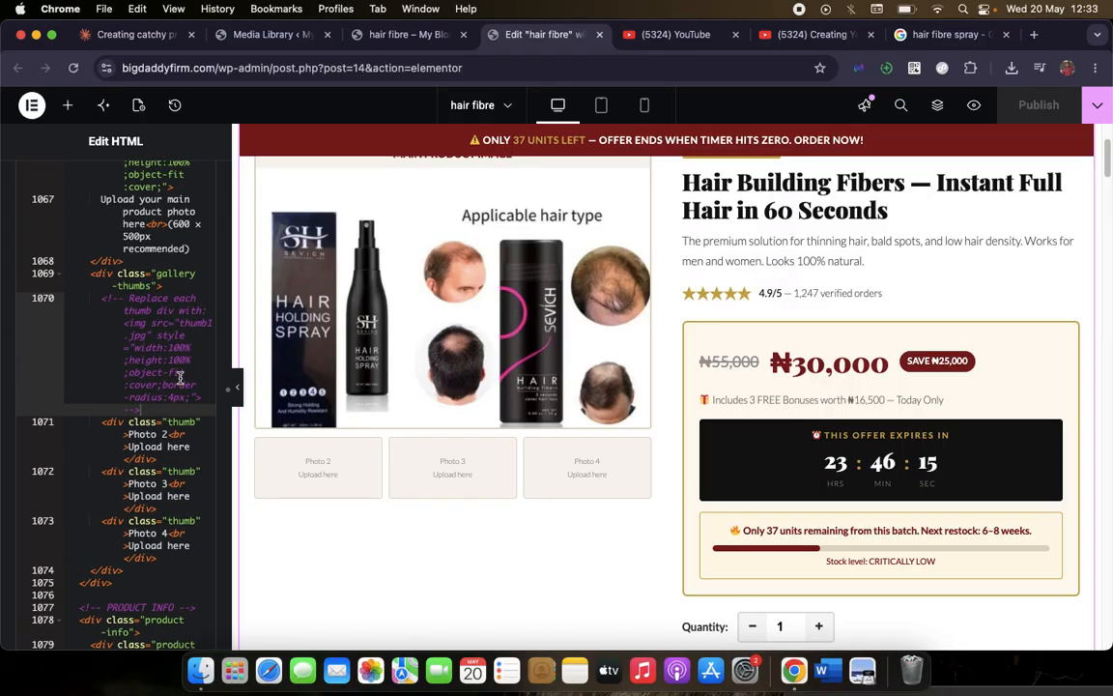
scroll(180, 377, down, 1)
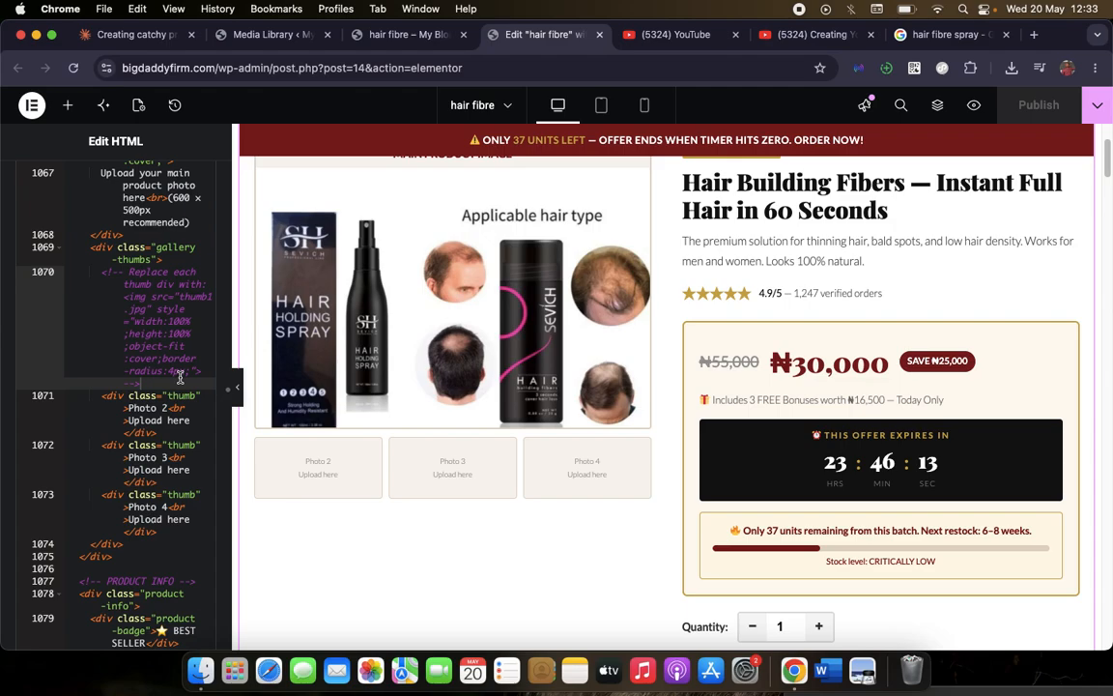
scroll(179, 377, up, 7)
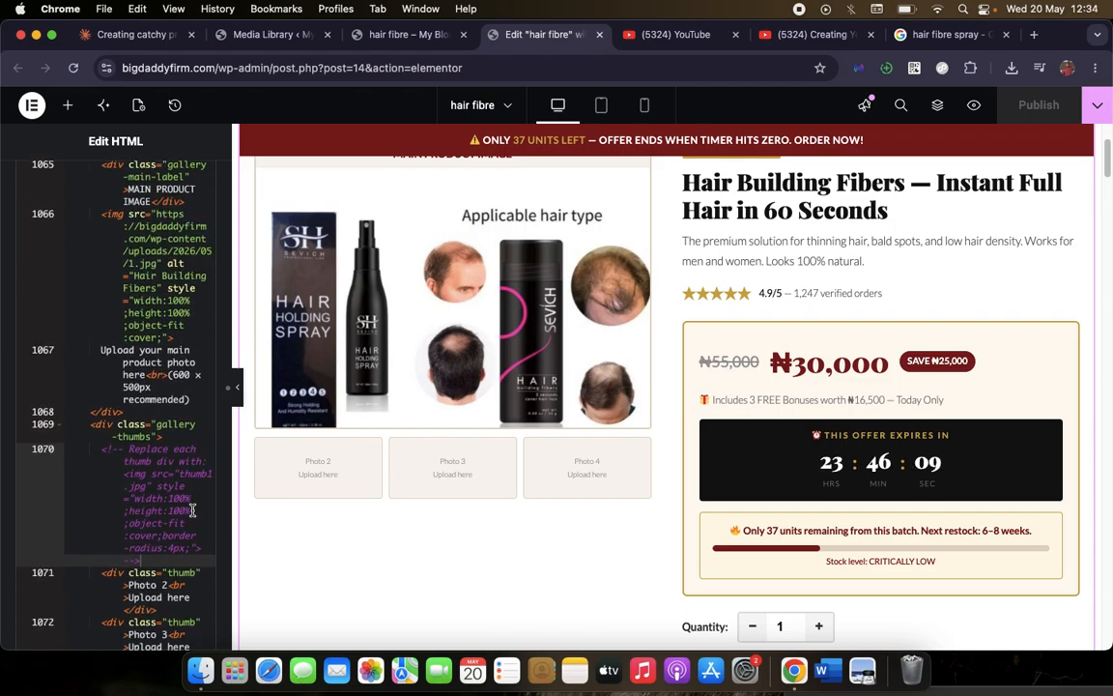
click(123, 474)
drag(124, 475, 151, 482)
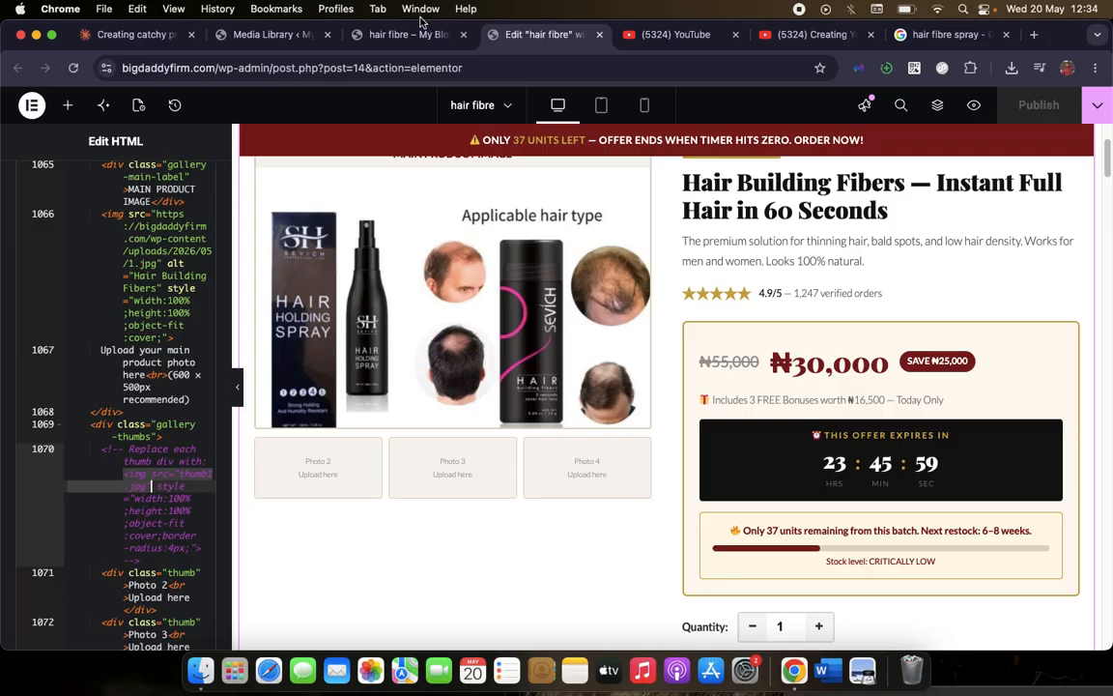
Append <img src="thumb1.jpg" to the image request in the Claude chat and send it
click(159, 38)
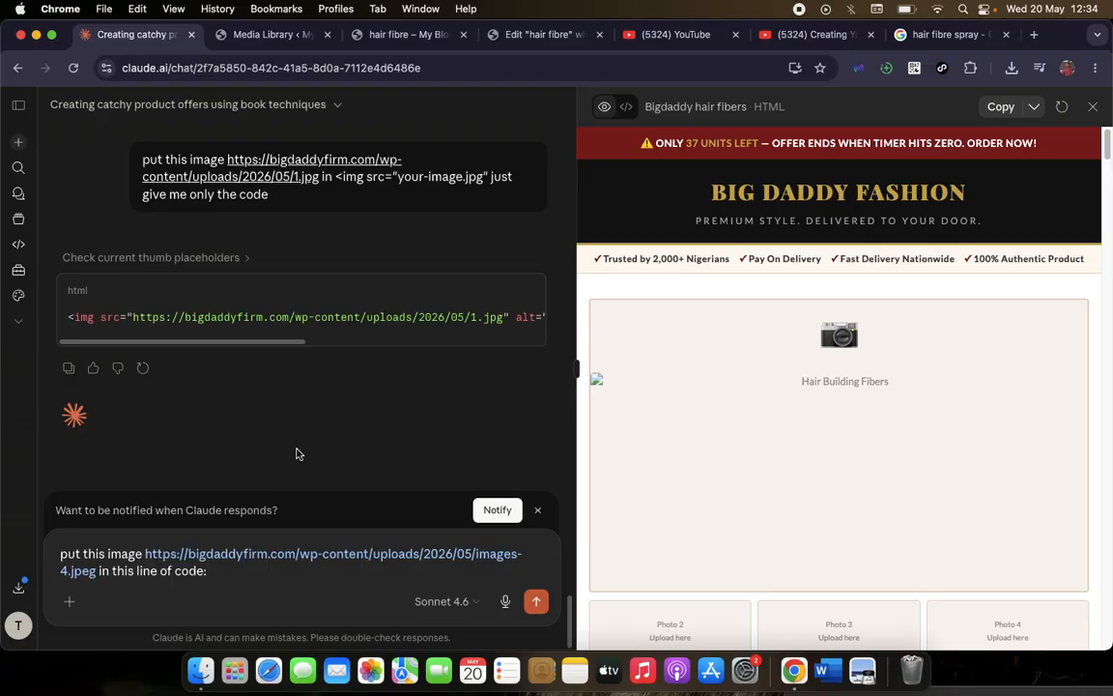
text(<img src="thumb1.jpg")
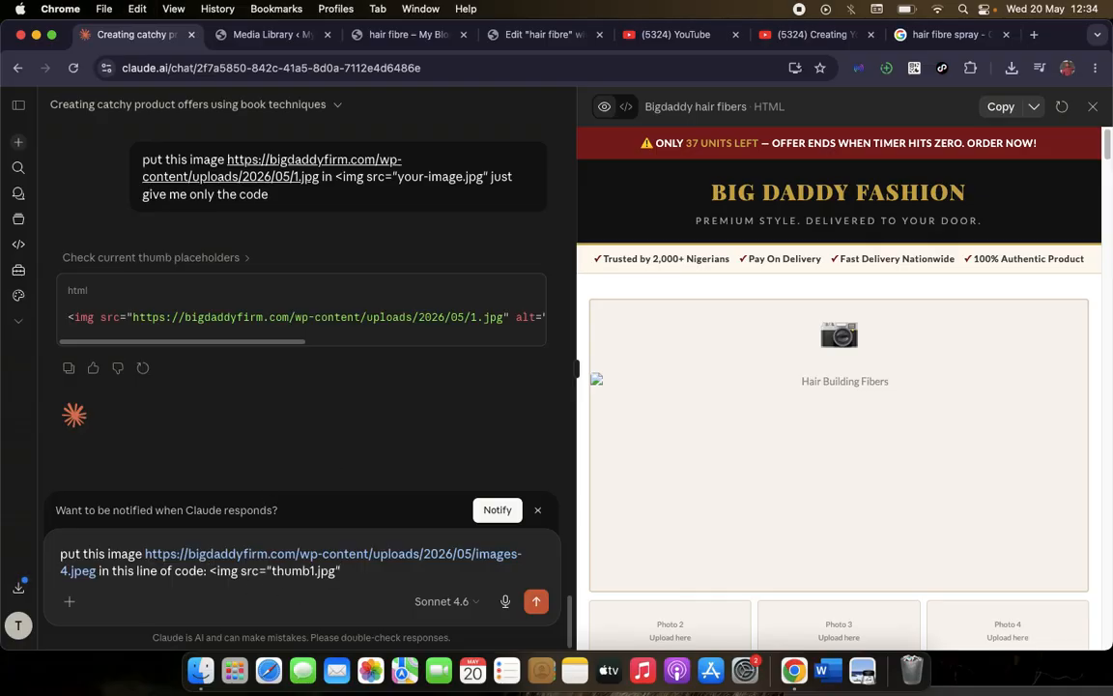
key(Return)
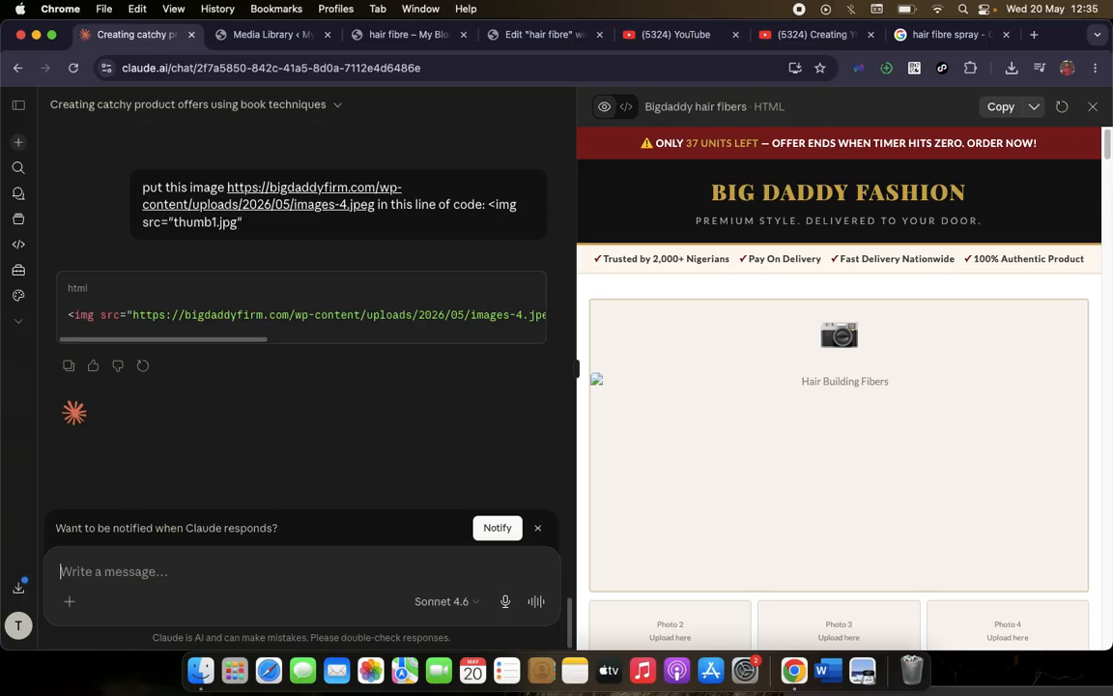
Copy the images-4.jpeg image tag from Claude's reply and paste it over the "Replace each thumb div" comment in the Elementor HTML code
click(528, 291)
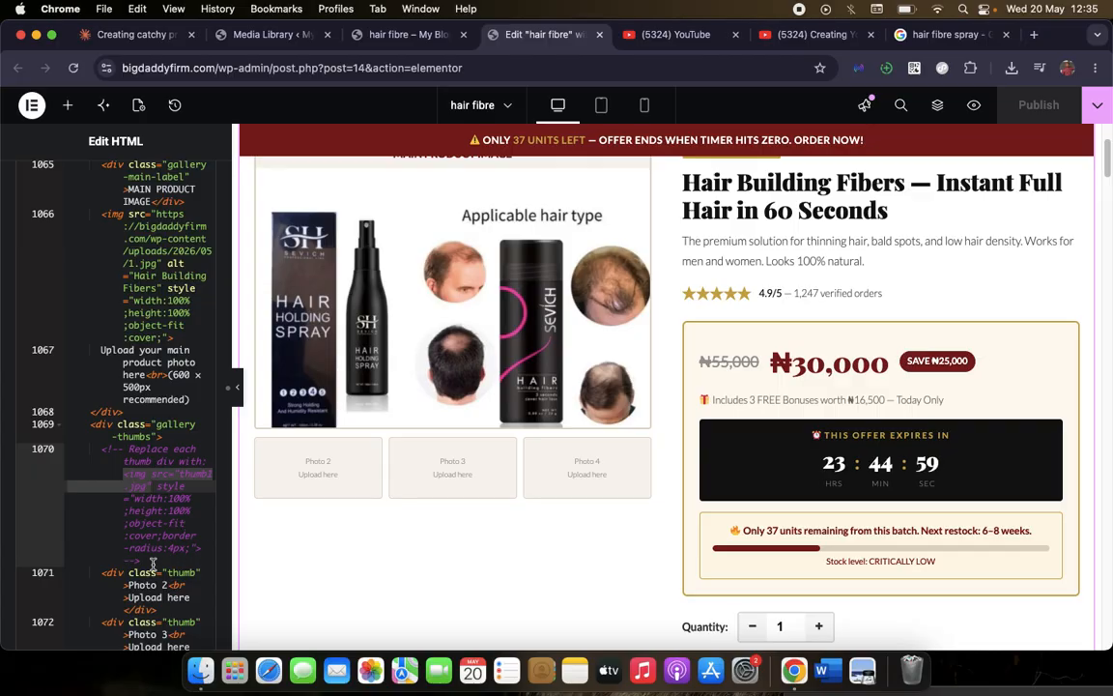
drag(152, 564, 97, 447)
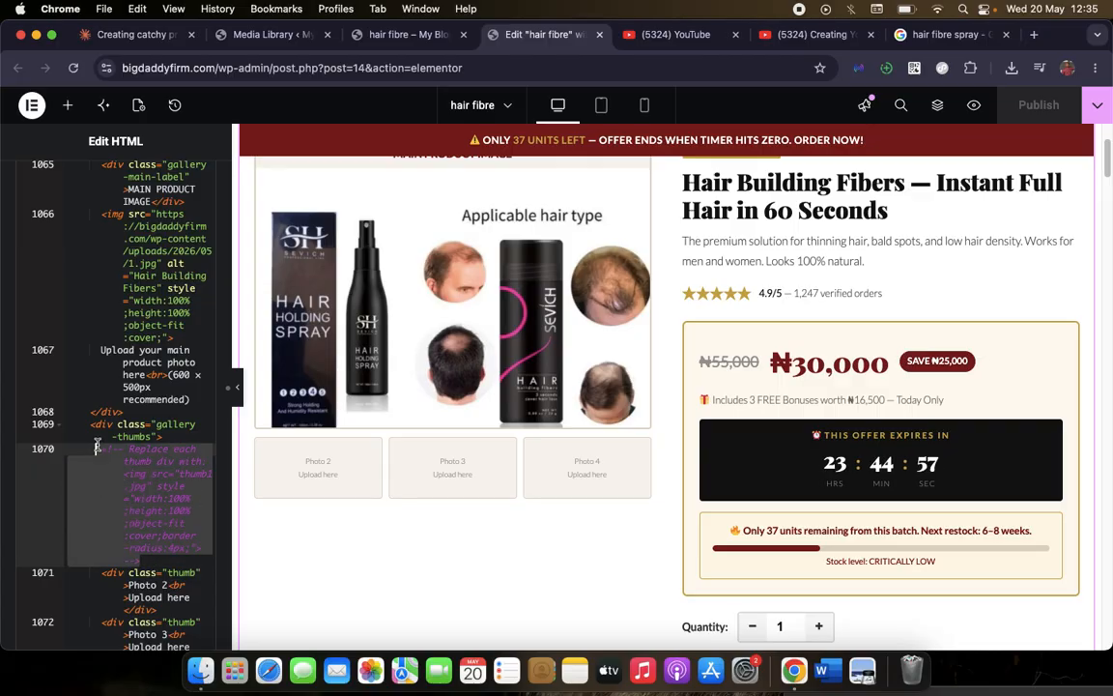
key(super+v)
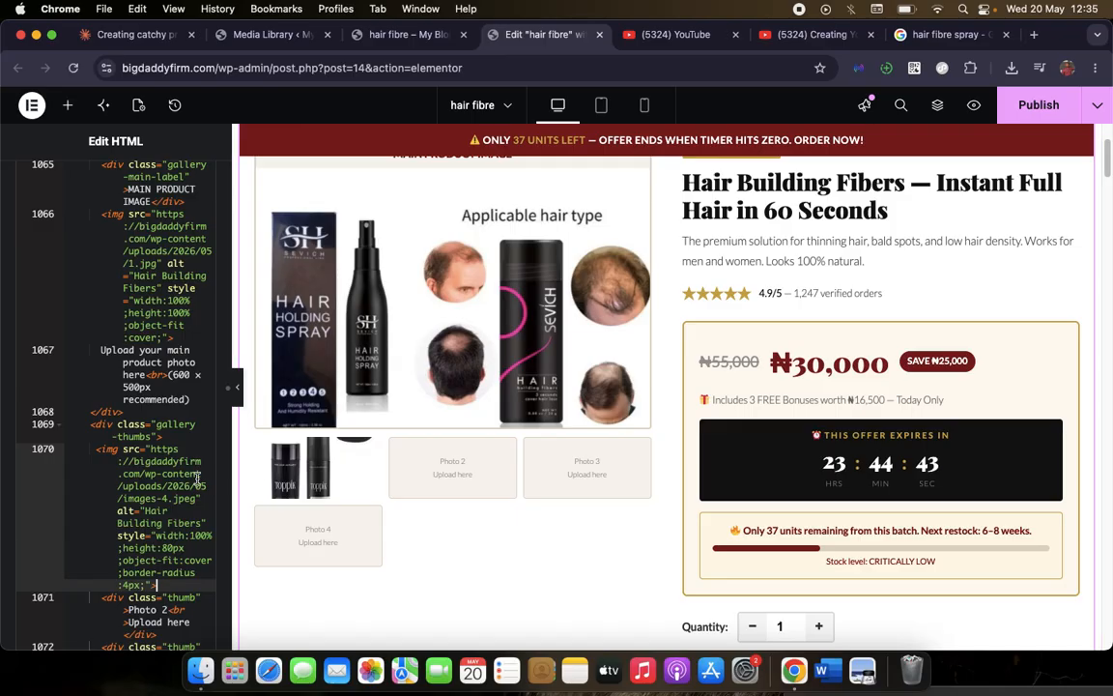
scroll(166, 410, down, 2)
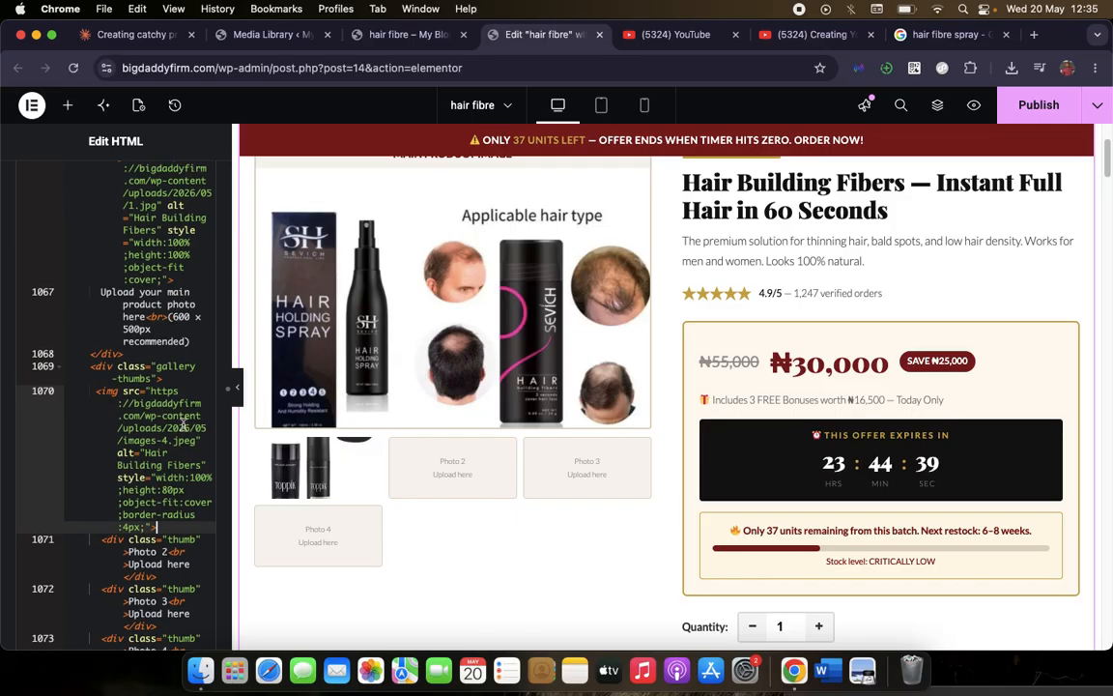
scroll(160, 338, down, 3)
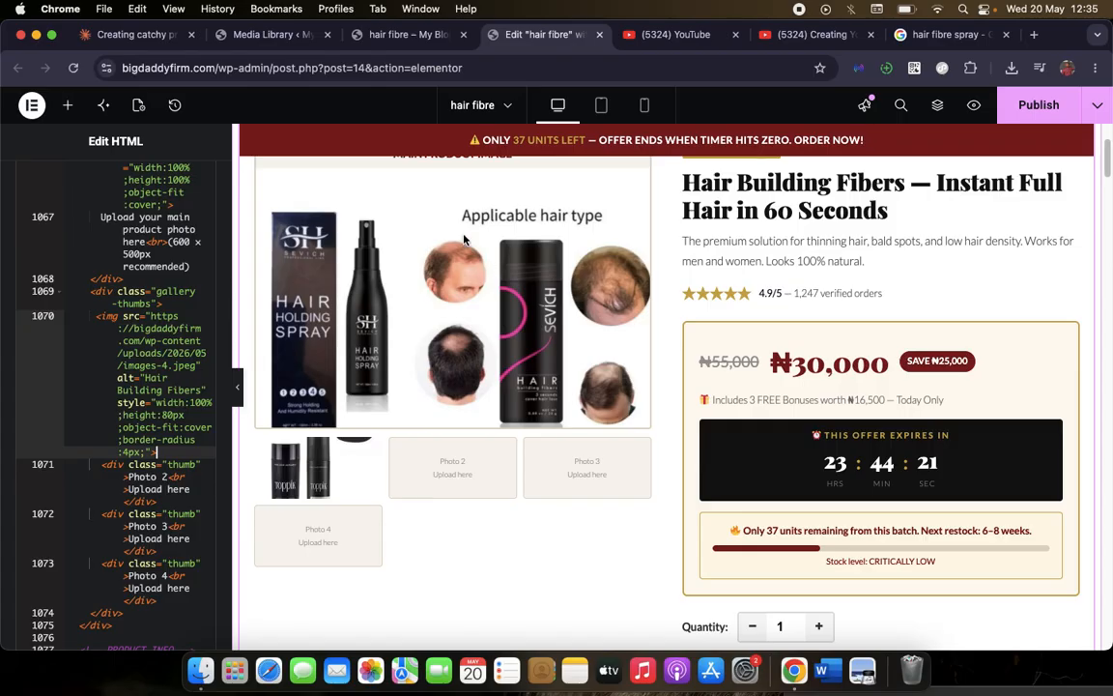
Publish the updated hair fibre page and reload its live version to check the thumbnail images
click(1037, 107)
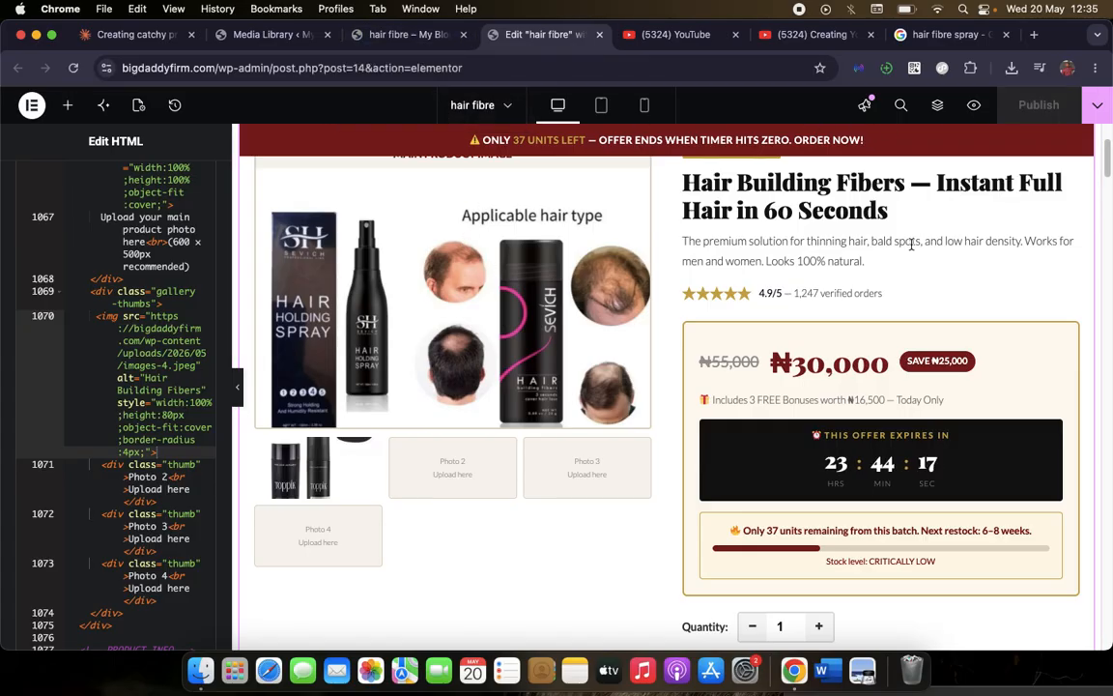
click(422, 40)
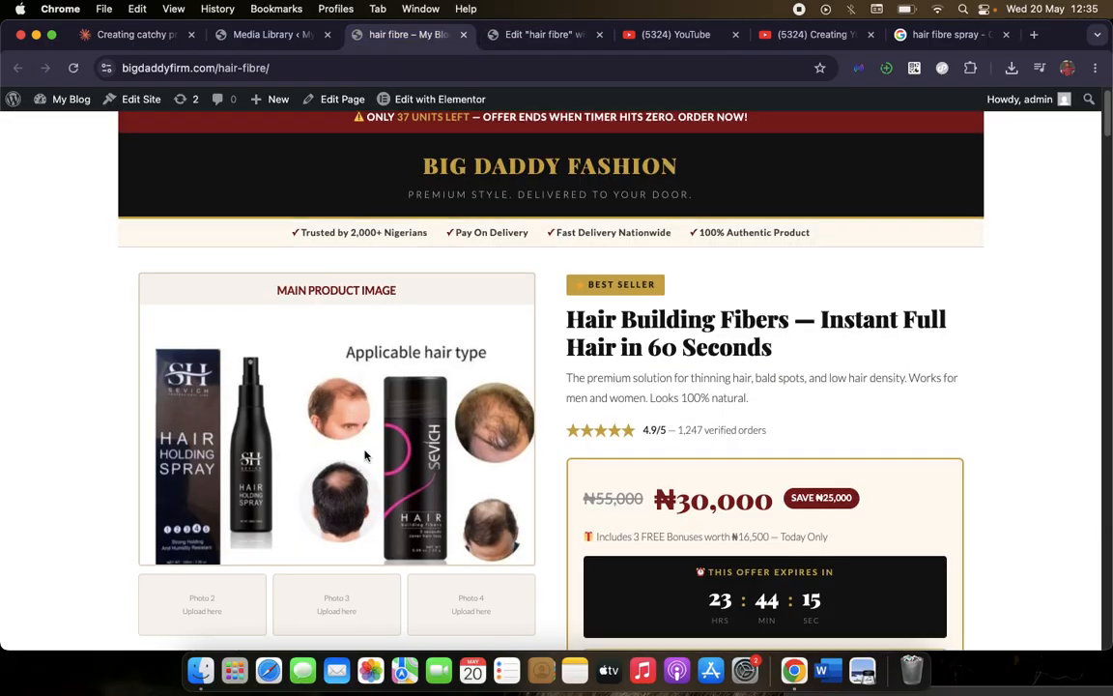
scroll(367, 454, down, 3)
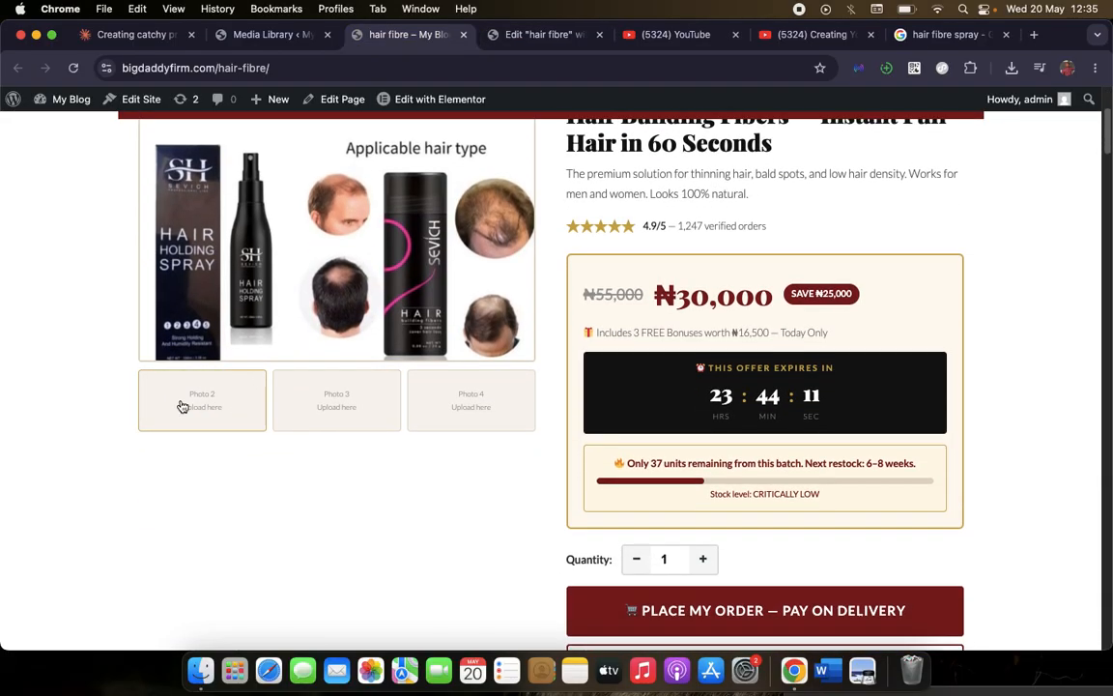
click(73, 67)
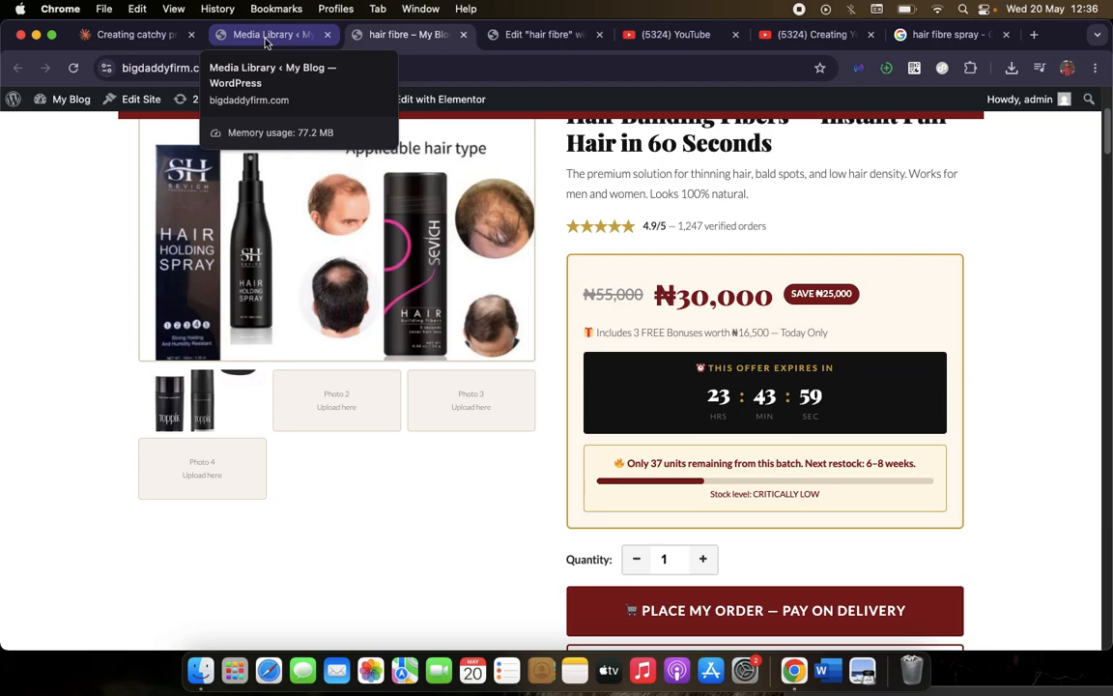
In the Elementor HTML code, change the product title's duration to 45 so it reads "Instant Full Hair in 45 Seconds", and publish the page
click(527, 34)
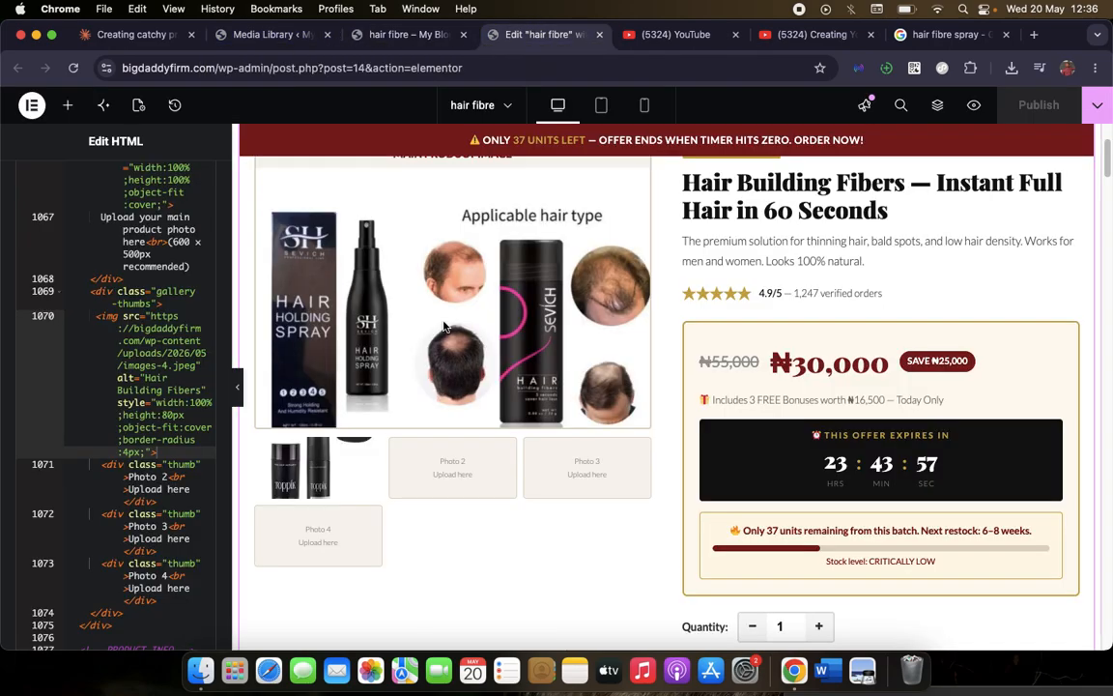
scroll(444, 327, down, 2)
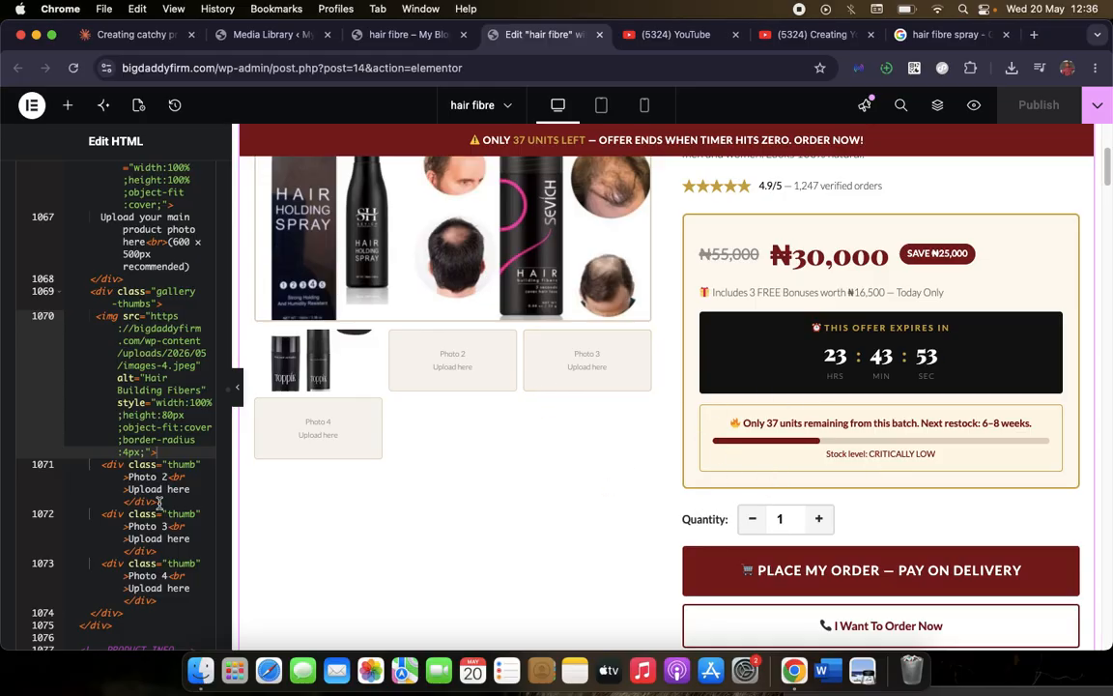
scroll(708, 271, up, 5)
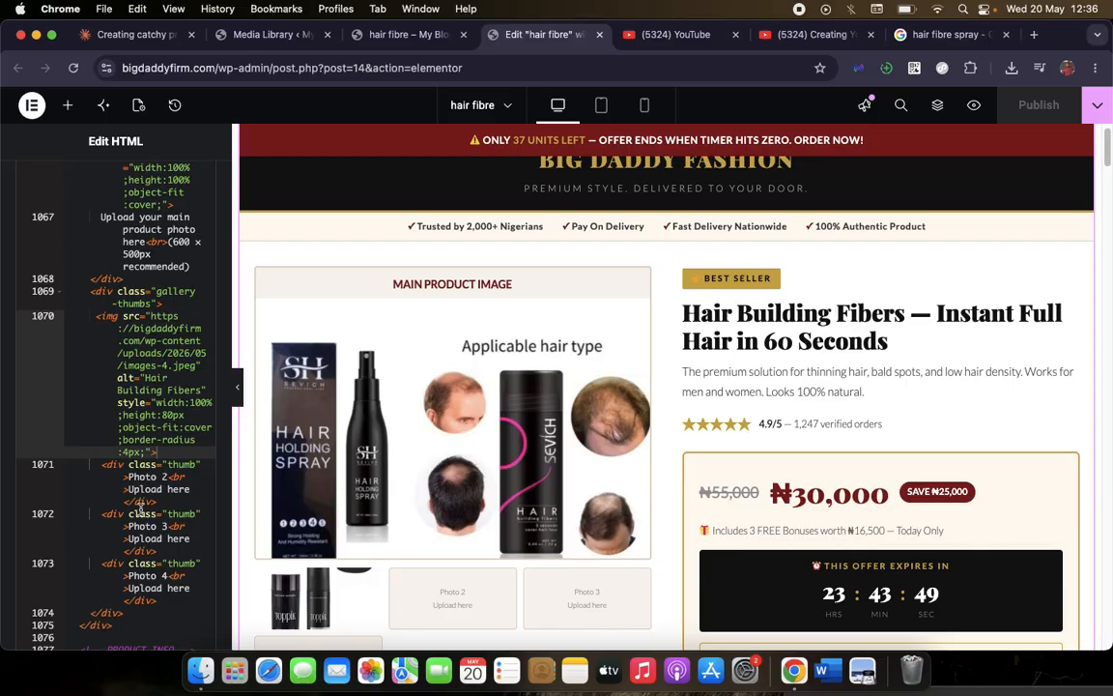
scroll(140, 509, down, 4)
scroll(140, 509, down, 3)
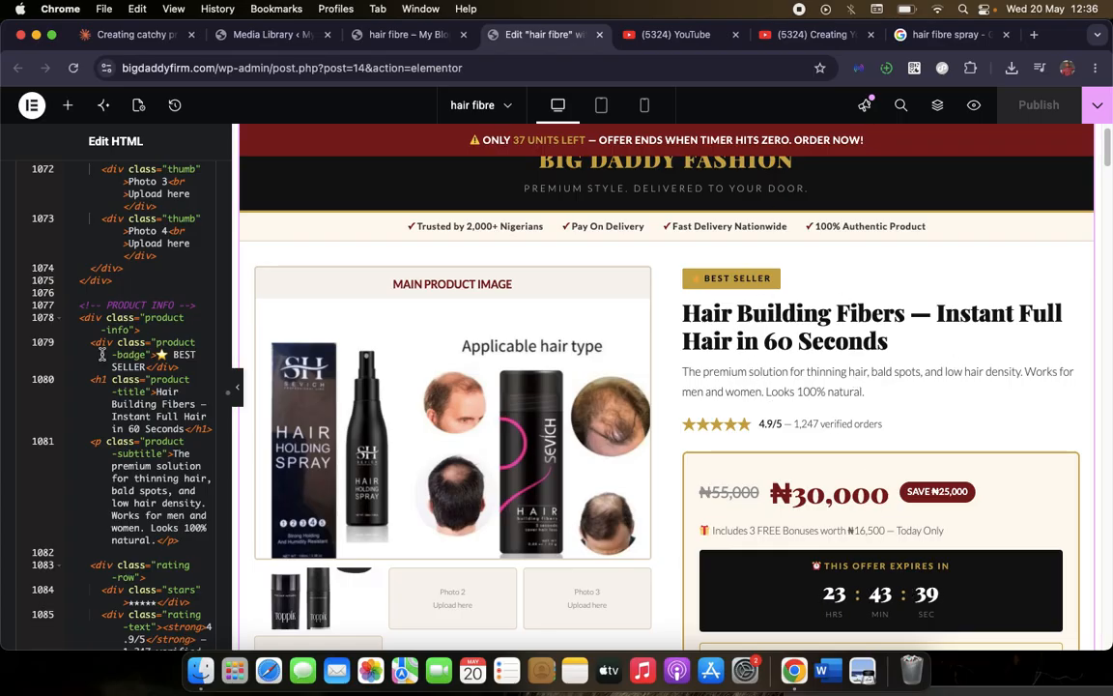
scroll(101, 354, down, 2)
scroll(101, 354, down, 1)
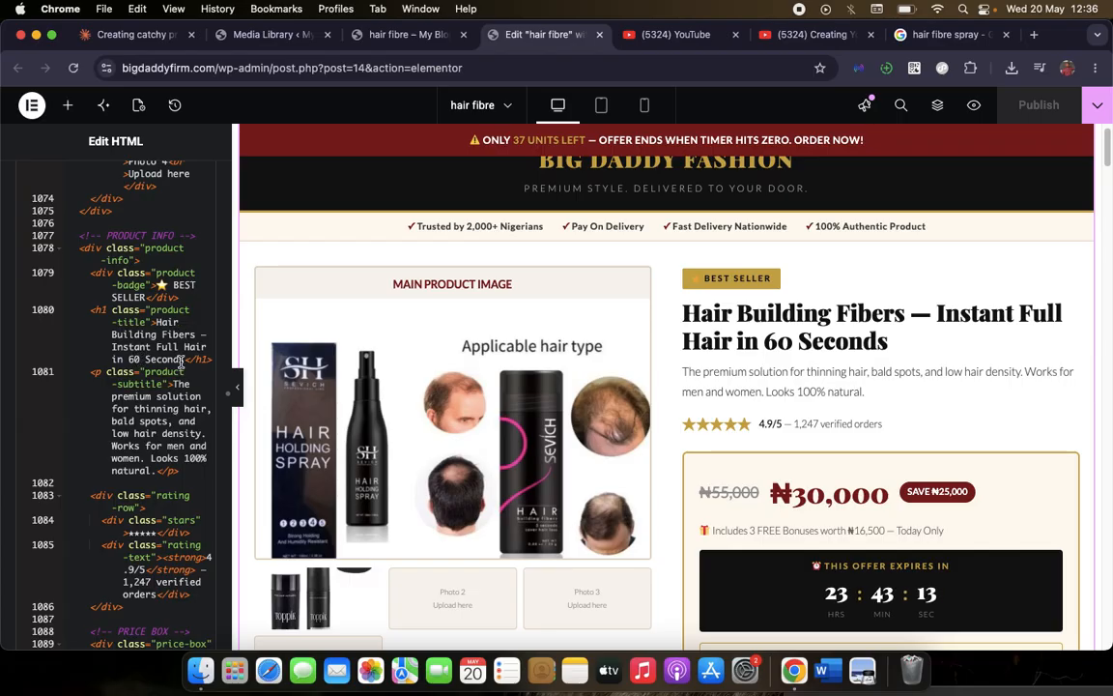
click(138, 357)
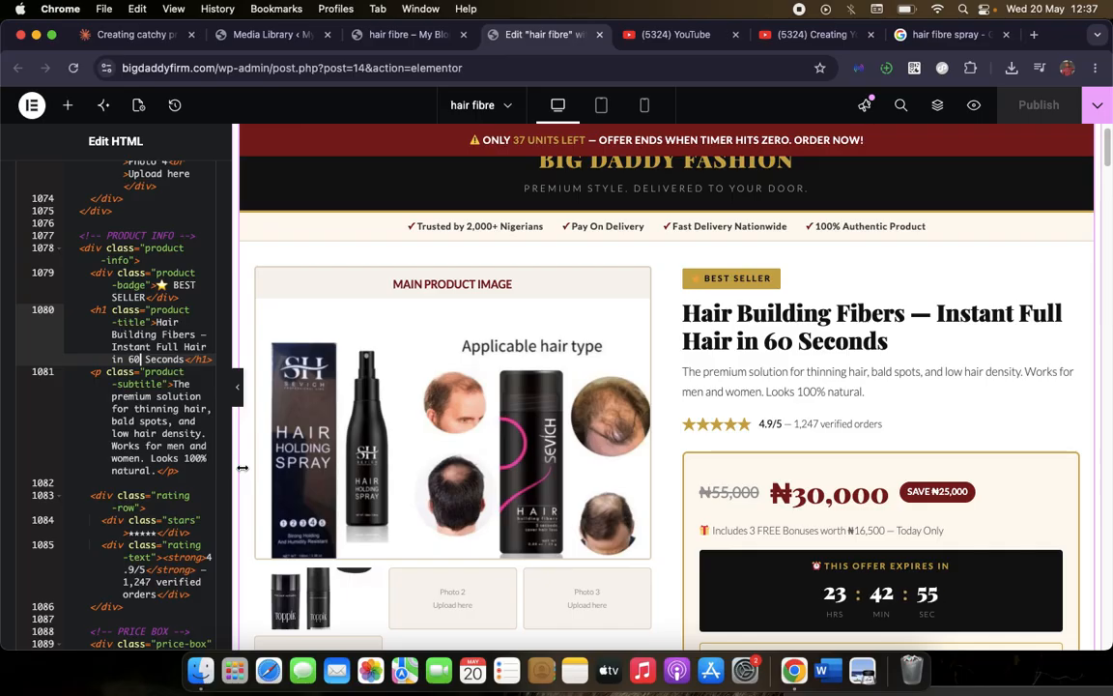
key(BackSpace)
key(BackSpace)
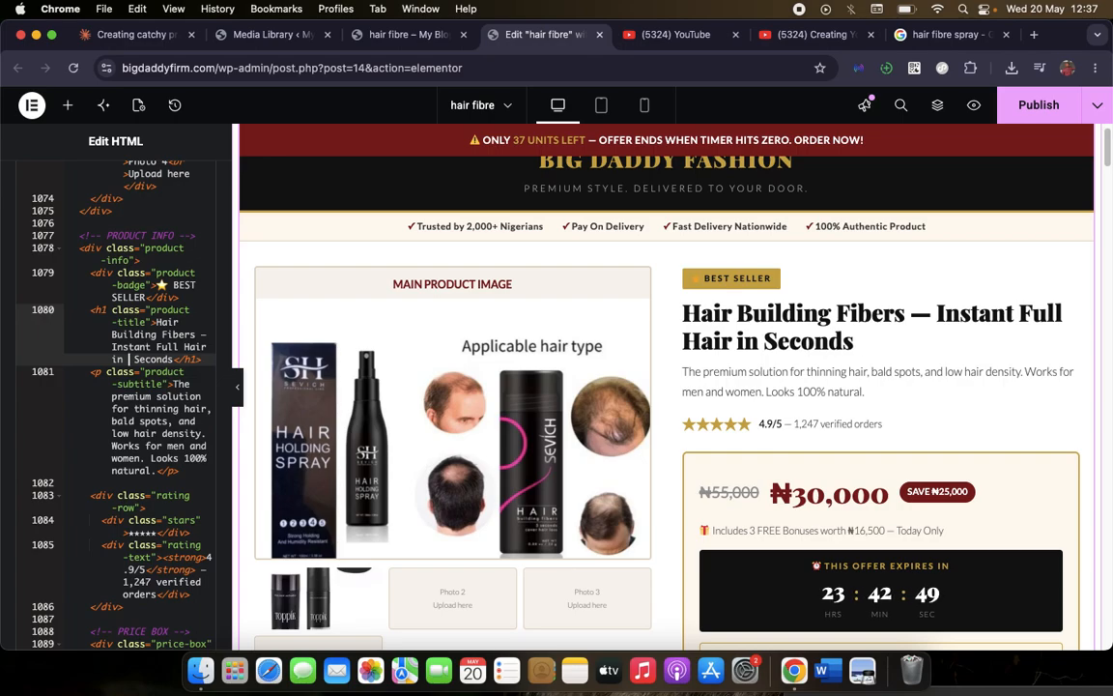
text(4 )
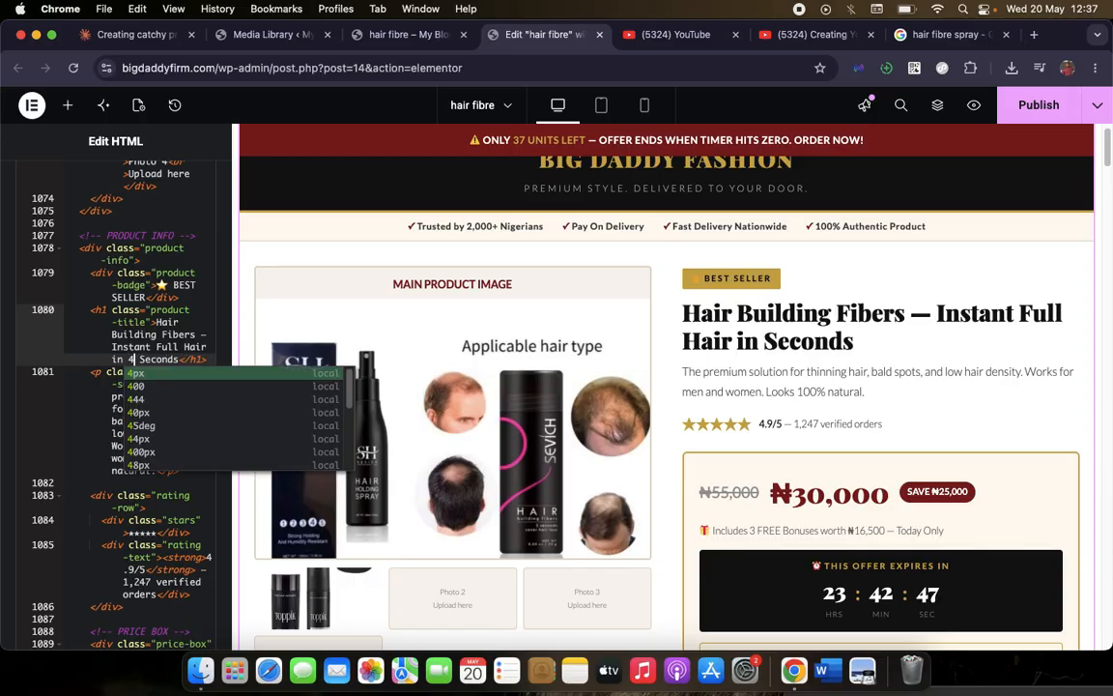
text(5)
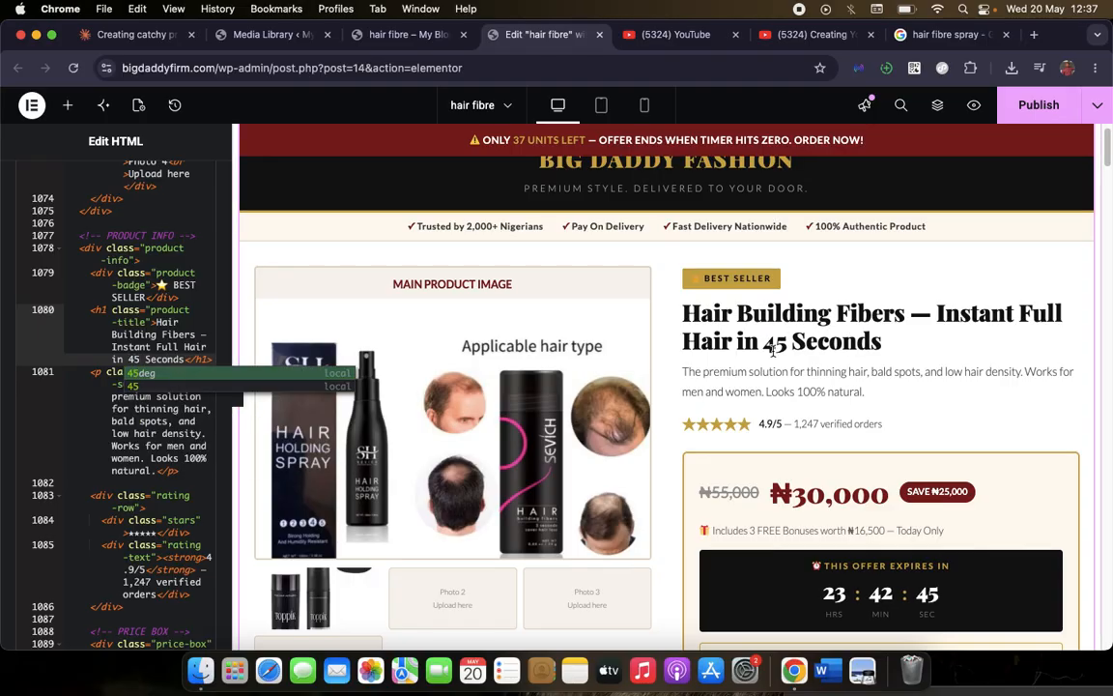
click(1027, 105)
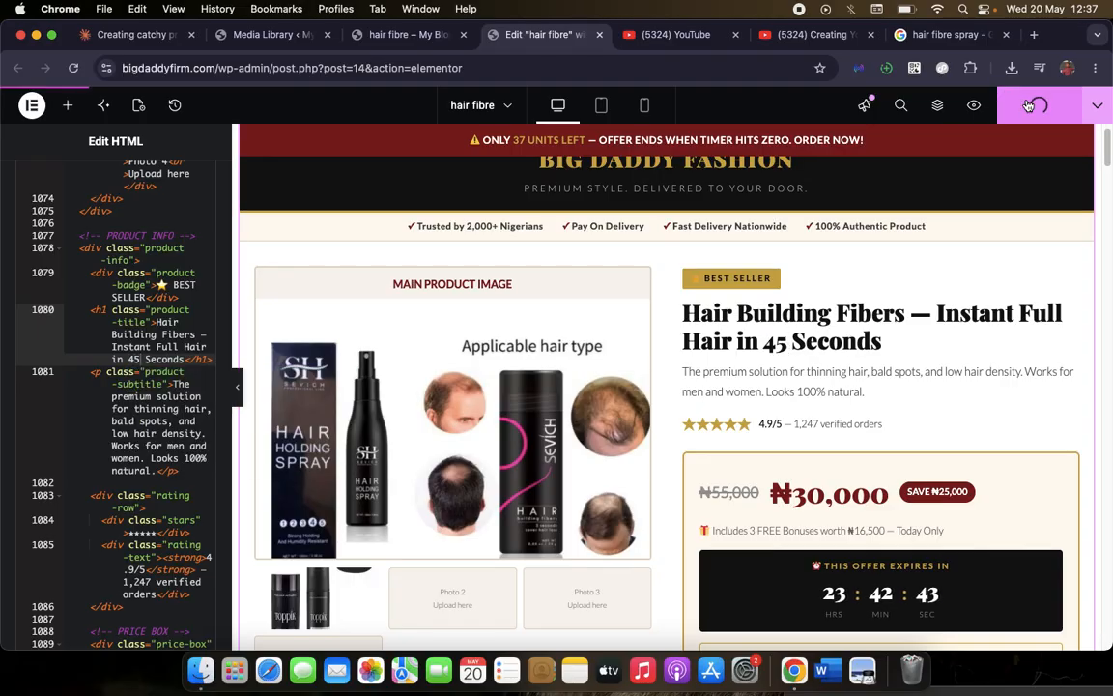
Examine the HTML code below the product title, covering the subtitle, rating row and price box with its old, new and savings prices
scroll(725, 456, down, 1)
scroll(725, 456, down, 3)
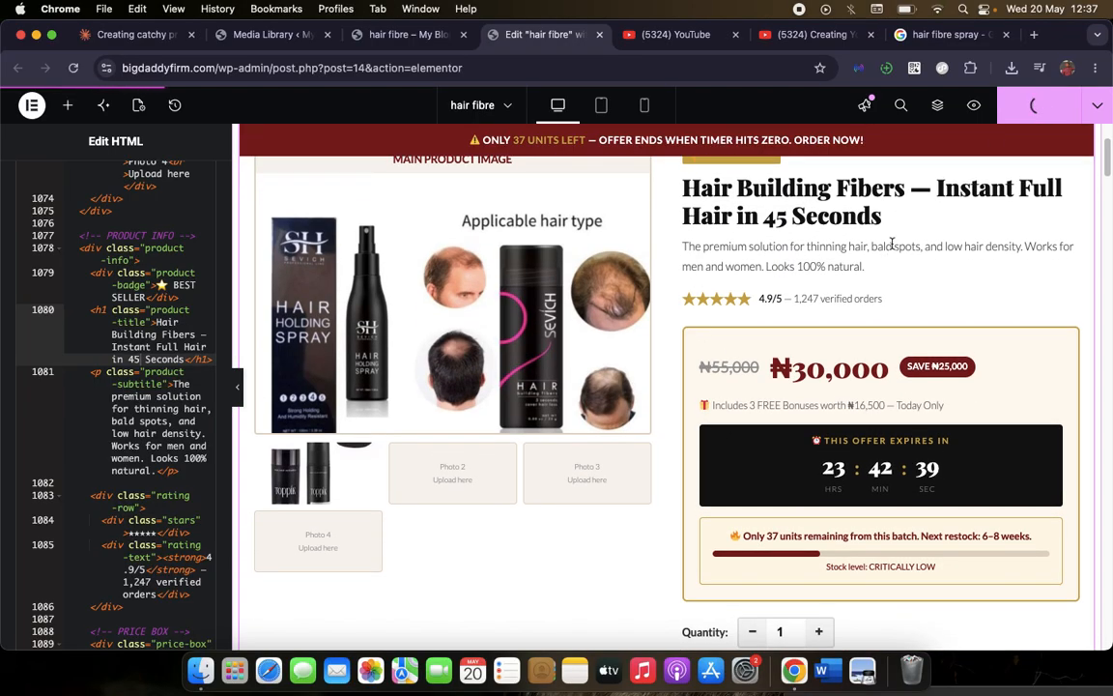
scroll(166, 397, down, 1)
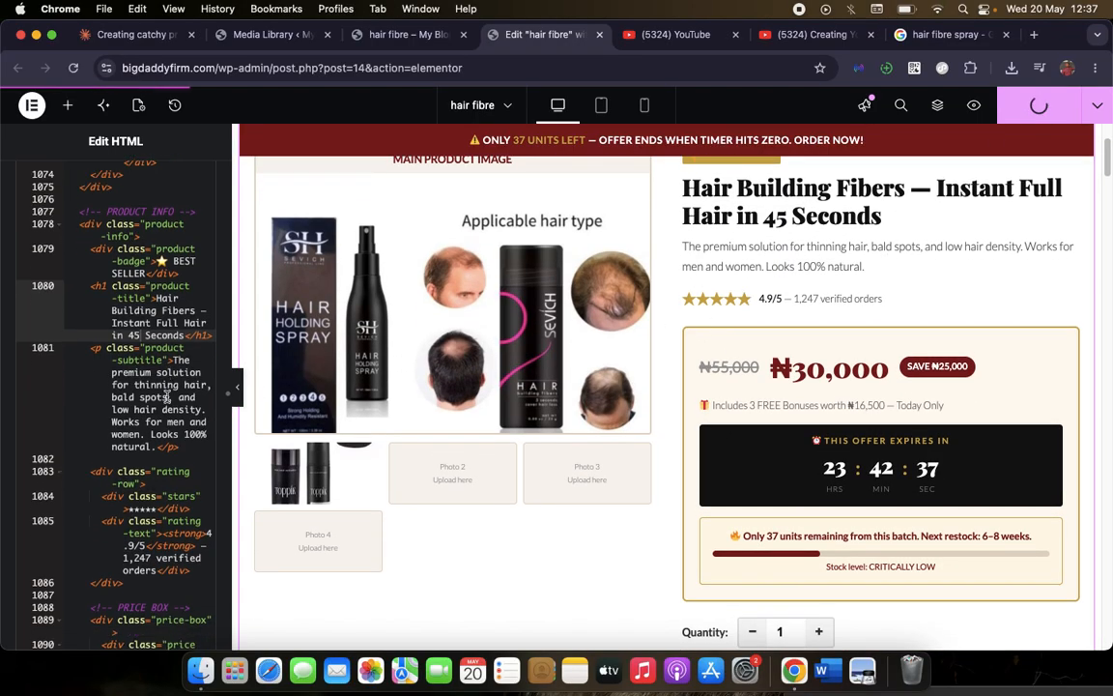
scroll(166, 397, down, 1)
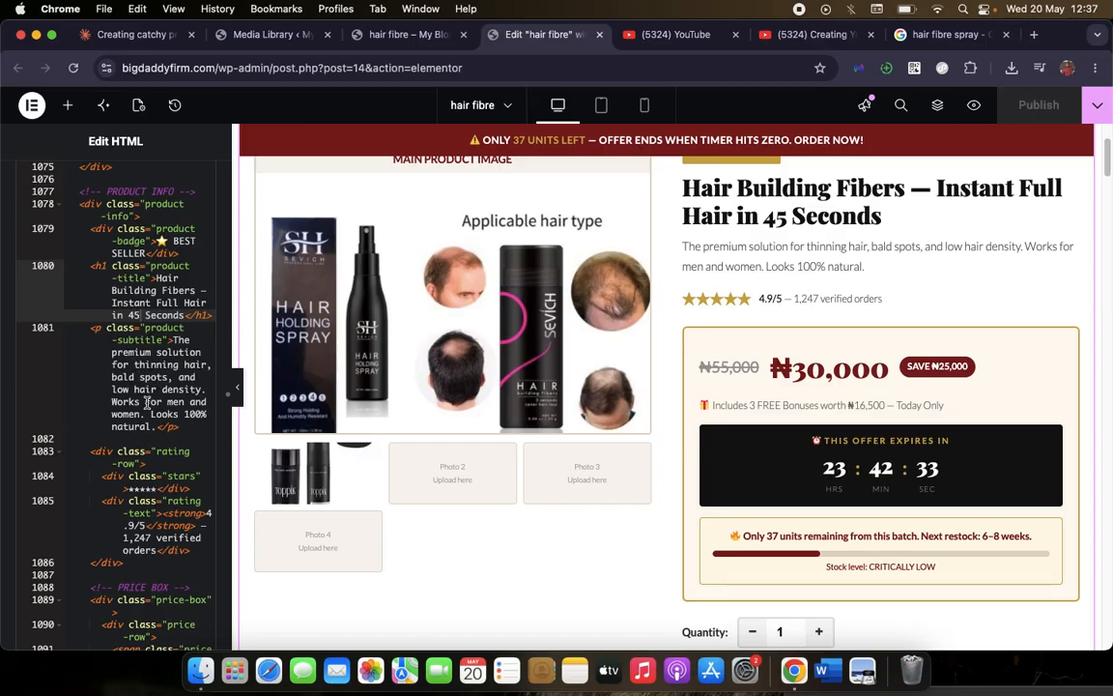
scroll(178, 413, down, 4)
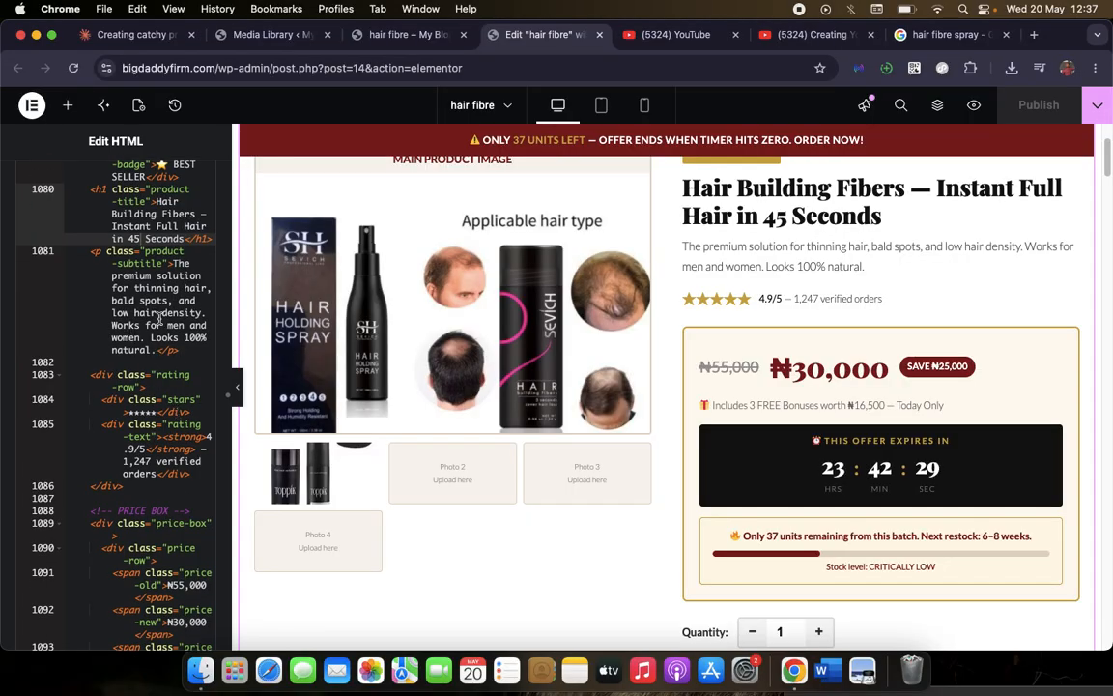
drag(154, 349, 150, 338)
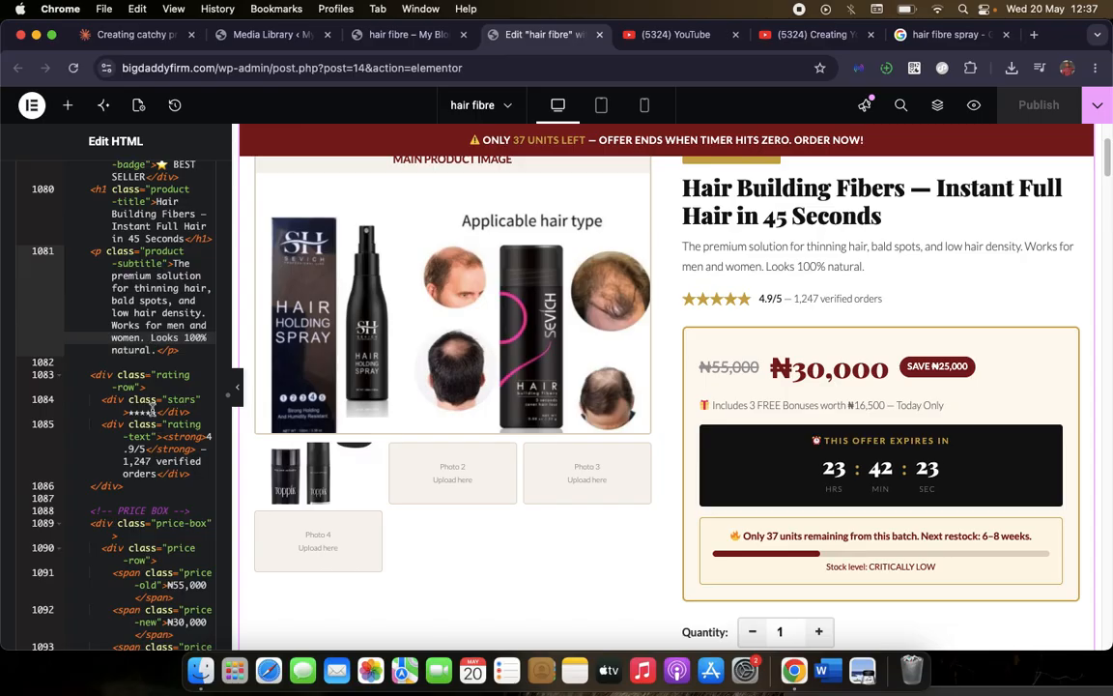
scroll(179, 329, down, 3)
scroll(178, 334, down, 4)
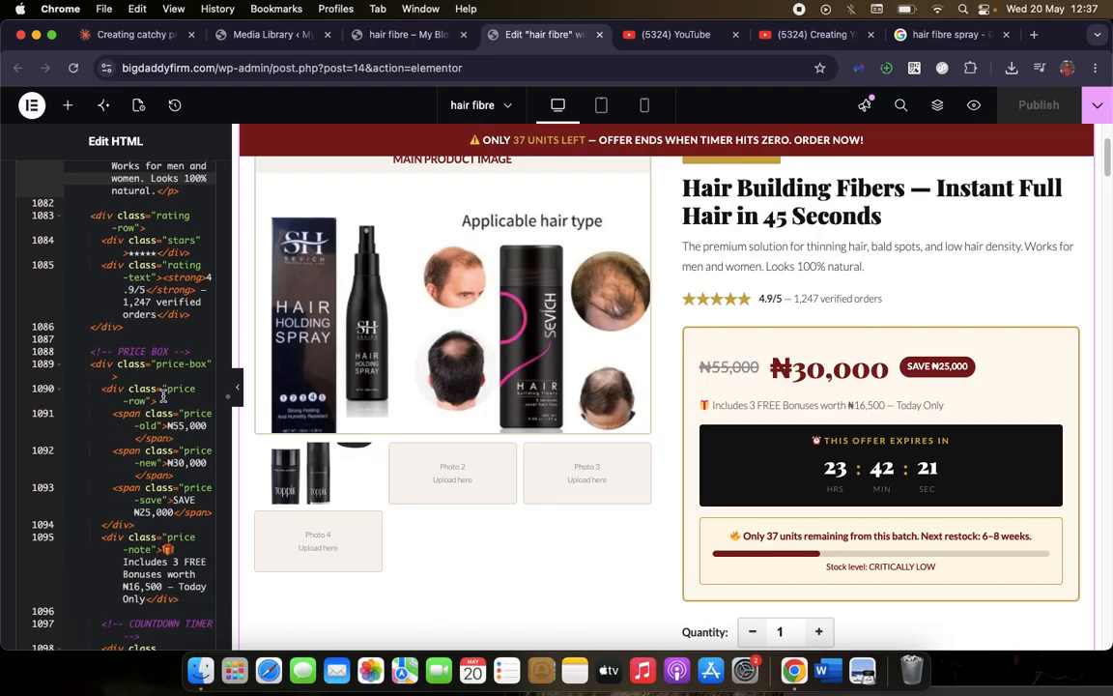
scroll(151, 372, down, 4)
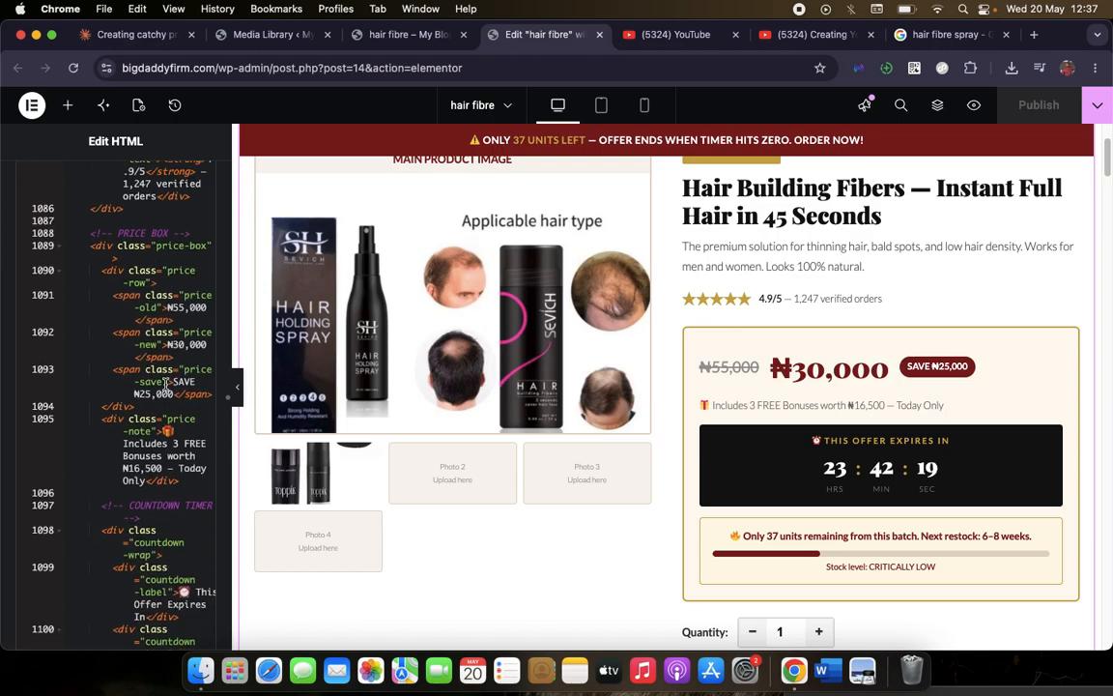
scroll(166, 439, down, 3)
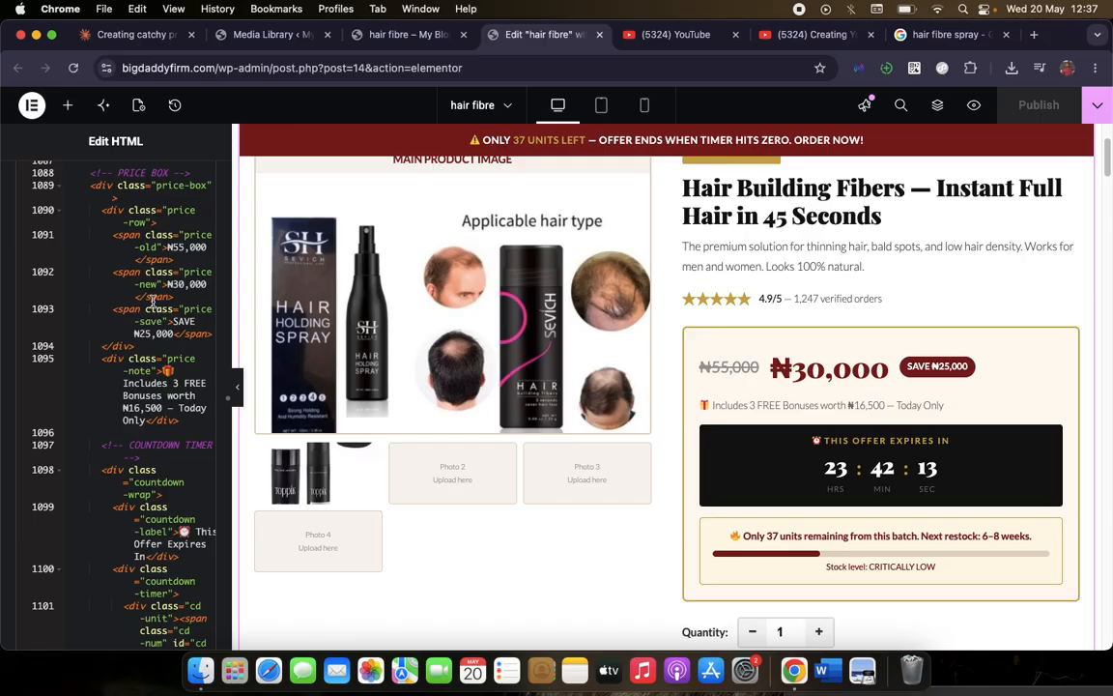
scroll(153, 302, up, 1)
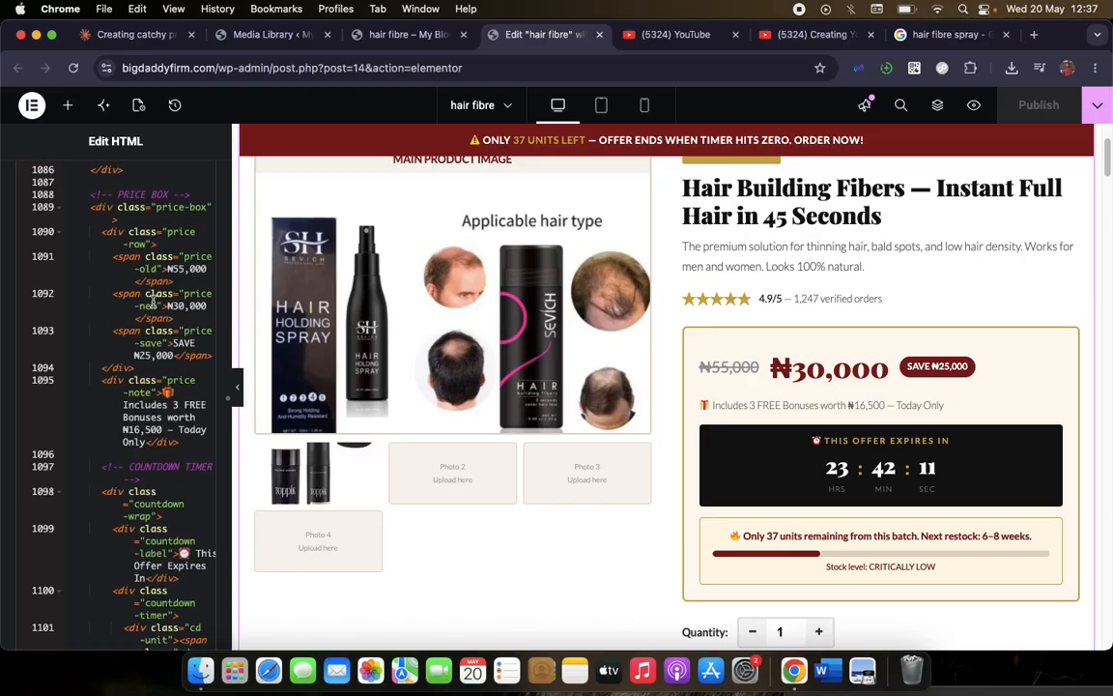
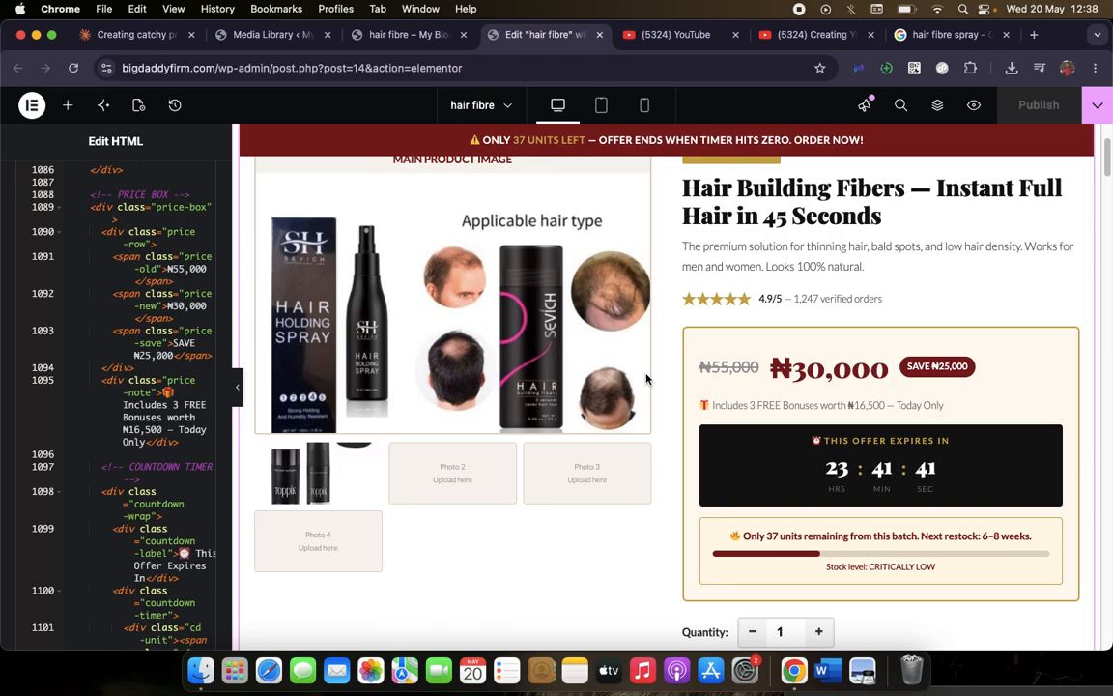
Compare the bonus note and countdown timer code with the price box, stock notice and order buttons in the page preview
scroll(165, 384, down, 1)
scroll(165, 384, down, 5)
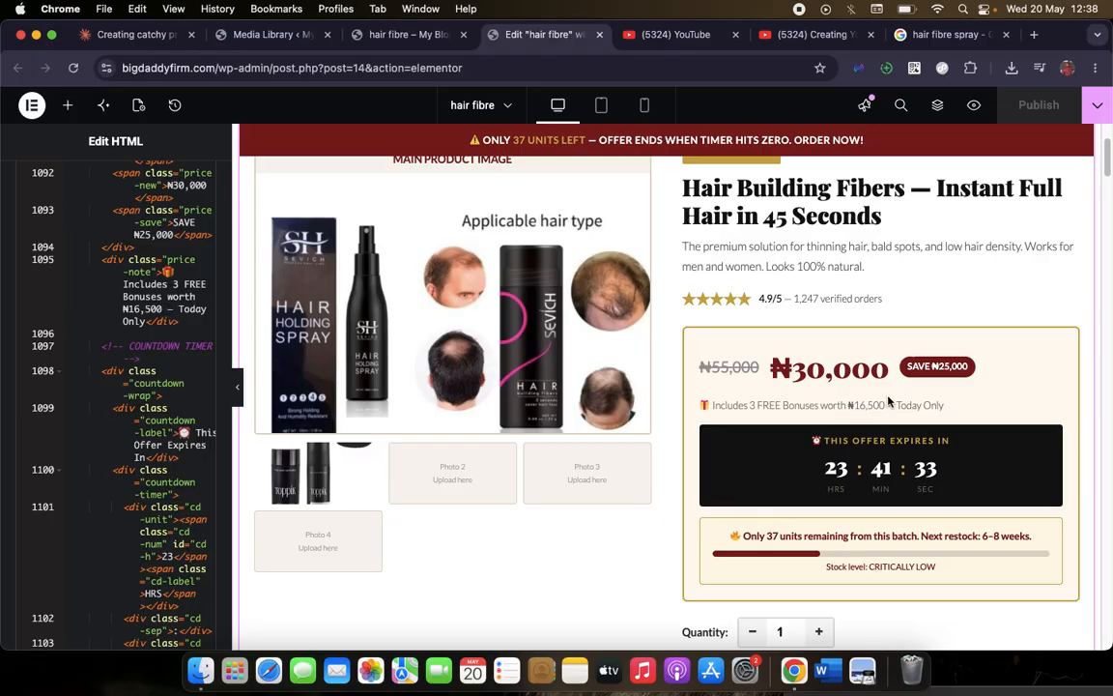
drag(897, 403, 841, 399)
scroll(841, 403, down, 5)
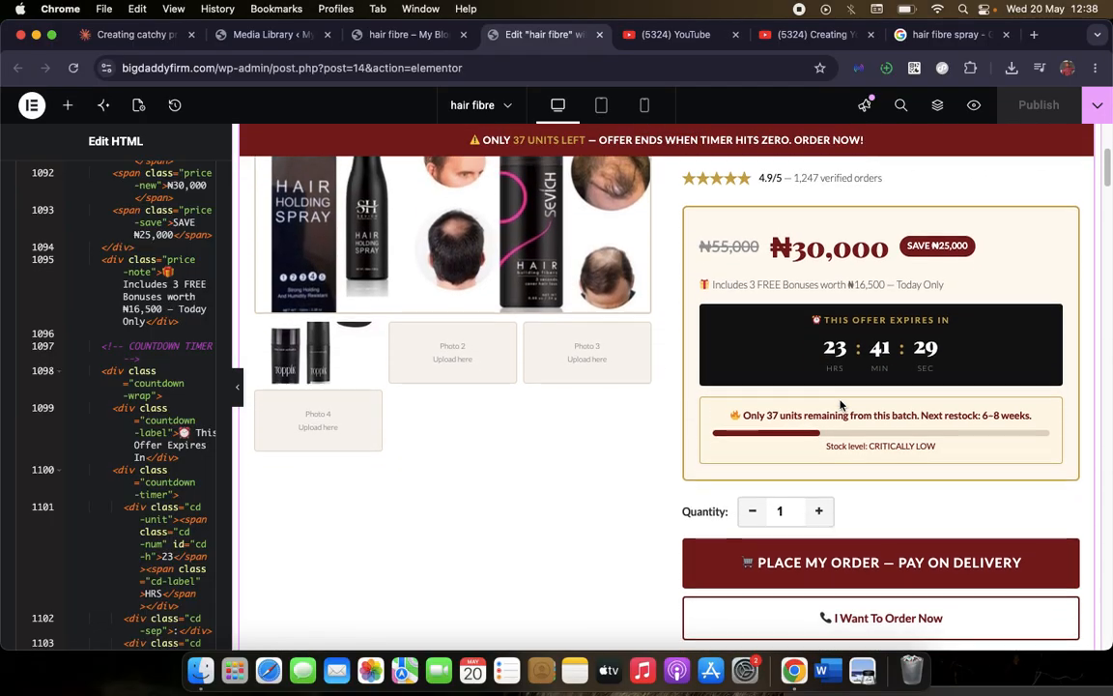
scroll(841, 405, down, 2)
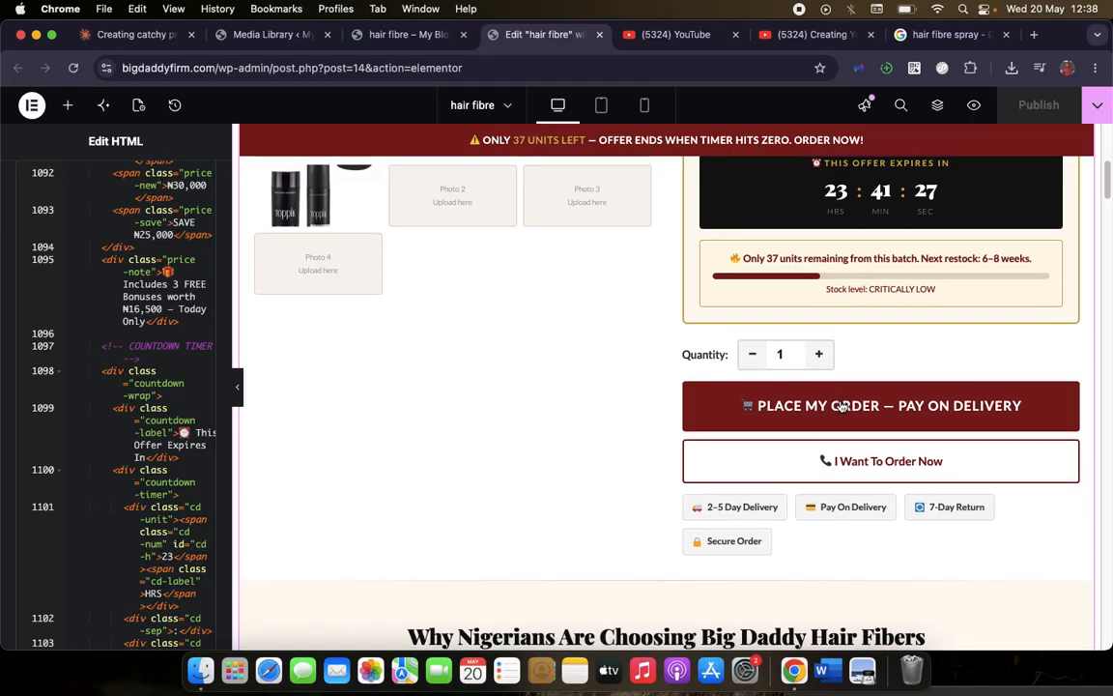
scroll(191, 422, down, 3)
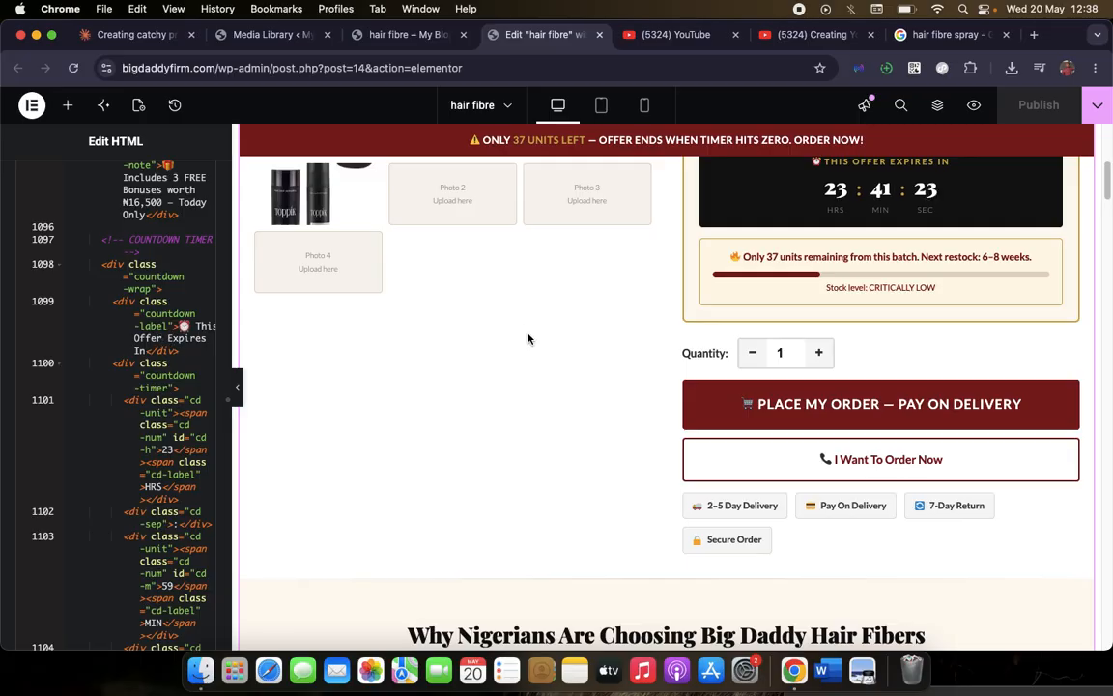
scroll(911, 161, up, 1)
scroll(911, 162, up, 2)
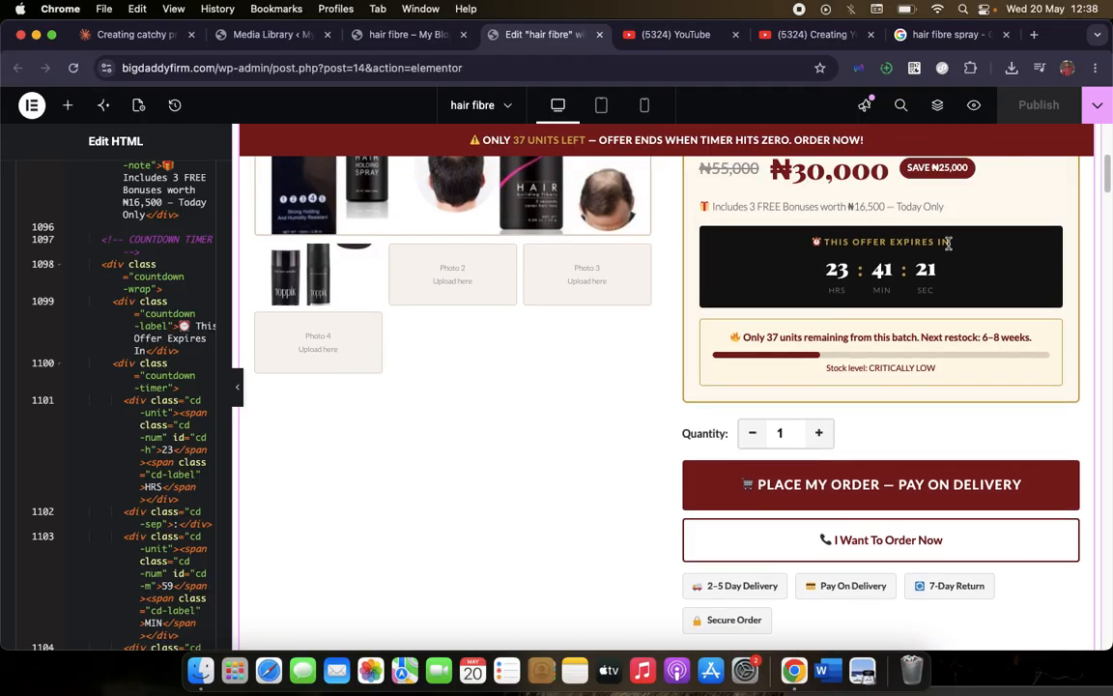
scroll(825, 286, down, 4)
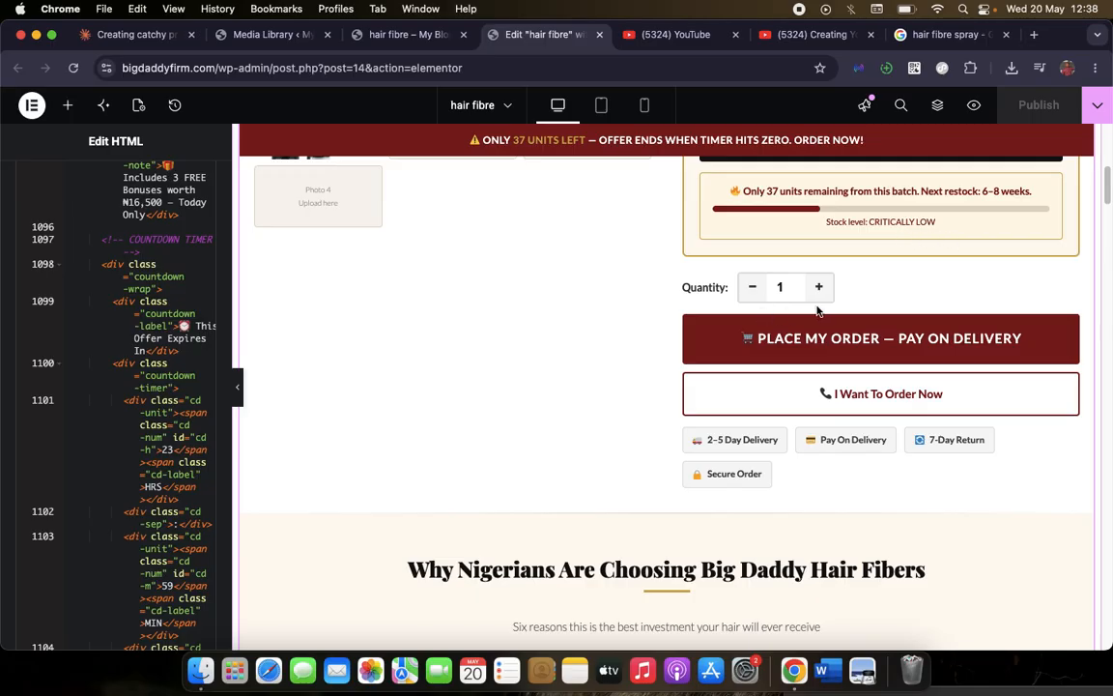
scroll(882, 209, up, 9)
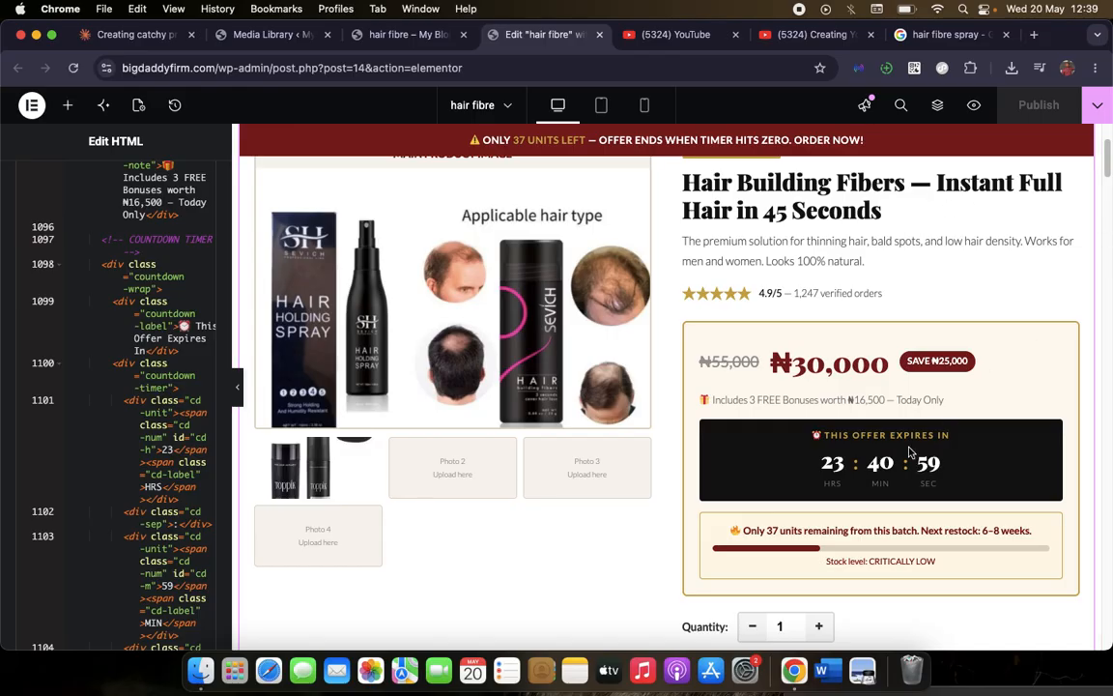
Review the page preview from the countdown through the six benefits and "How To Use It" to the "What Exactly Is It & How Does It Work?" section
scroll(869, 401, down, 3)
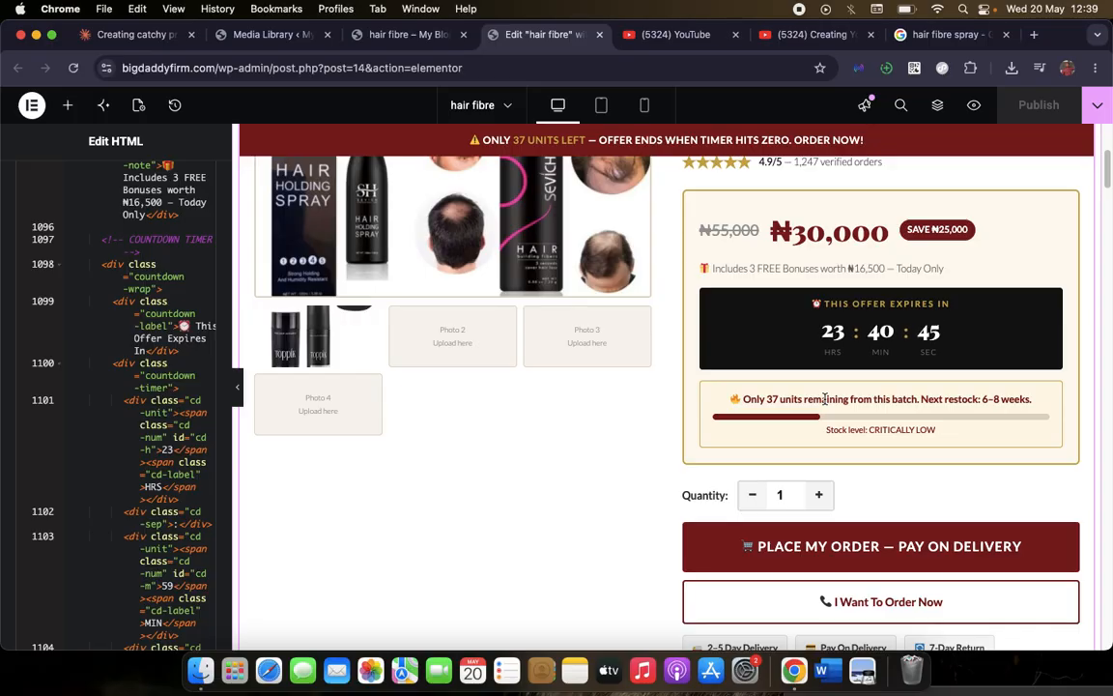
scroll(824, 400, down, 5)
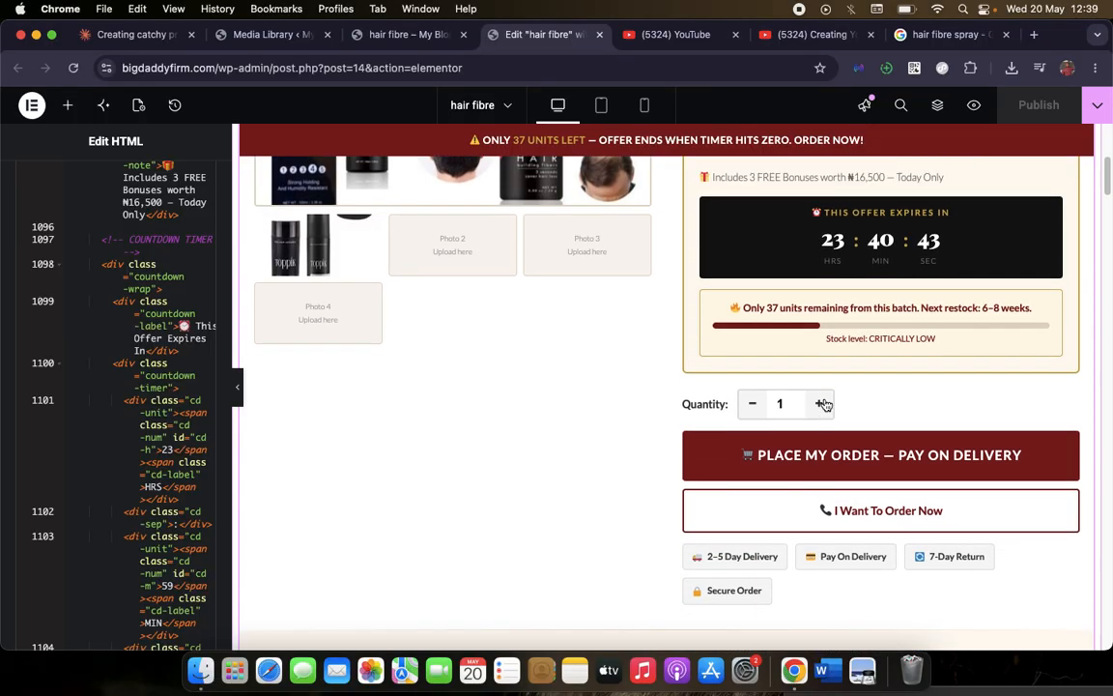
scroll(826, 404, down, 2)
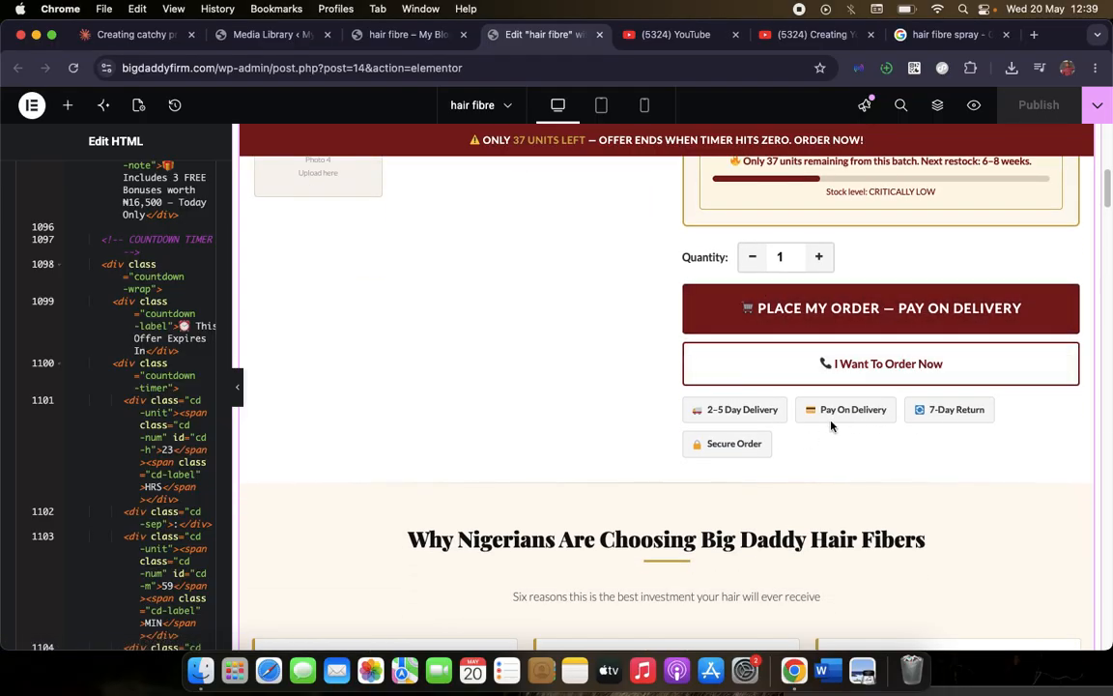
scroll(849, 421, down, 5)
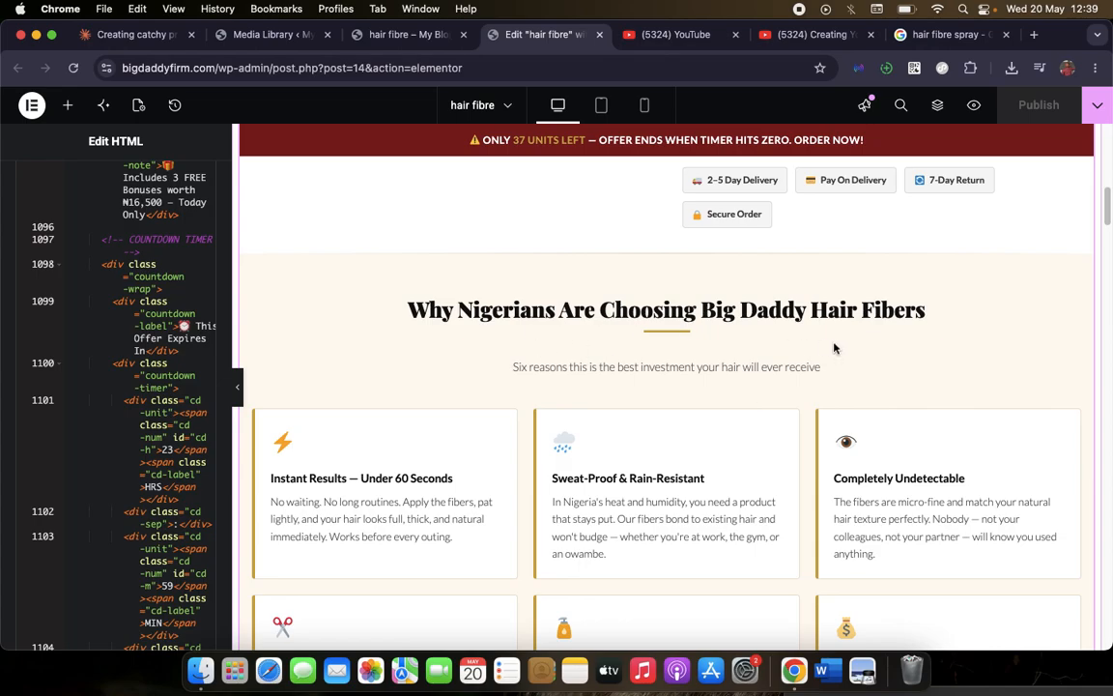
scroll(738, 517, down, 5)
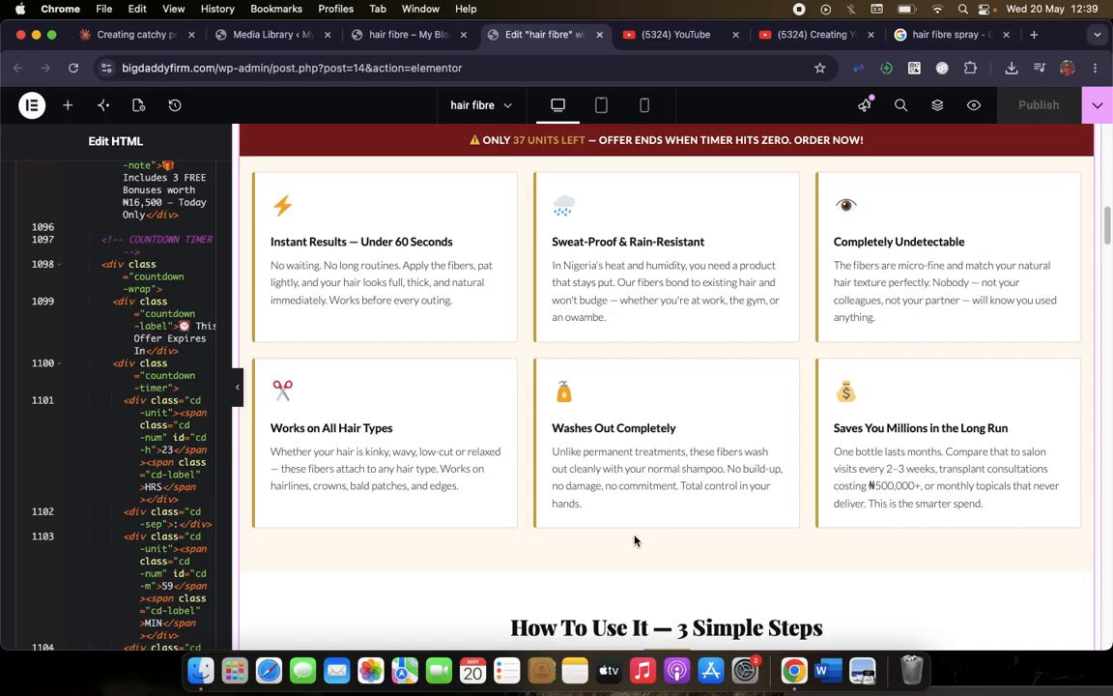
scroll(633, 537, down, 3)
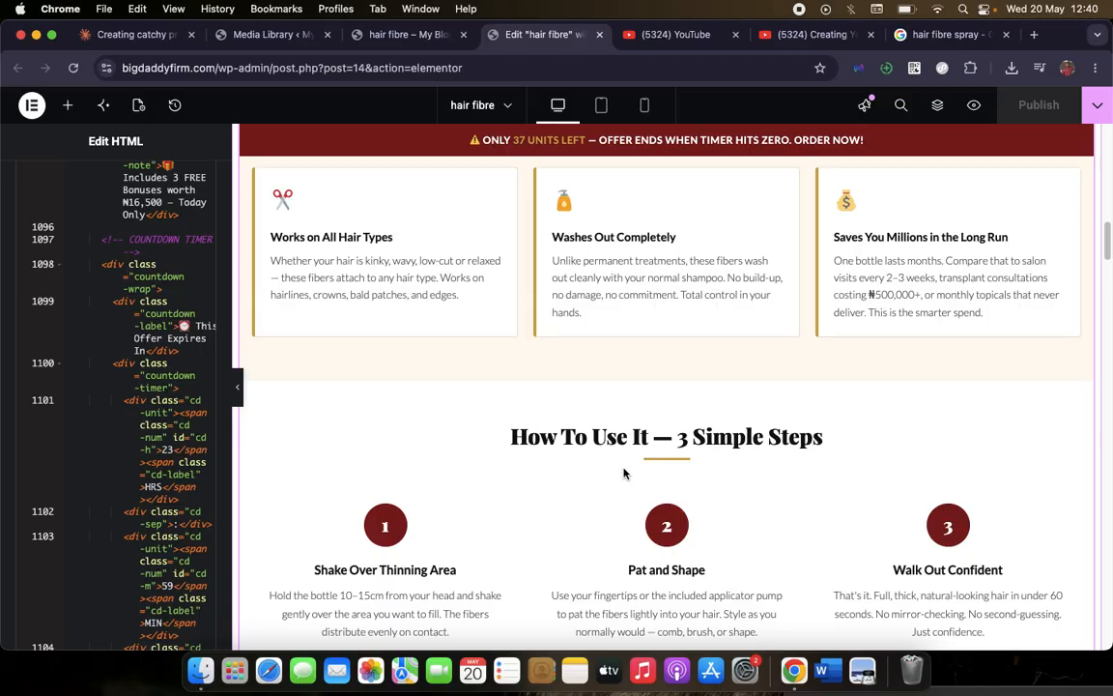
scroll(623, 472, down, 4)
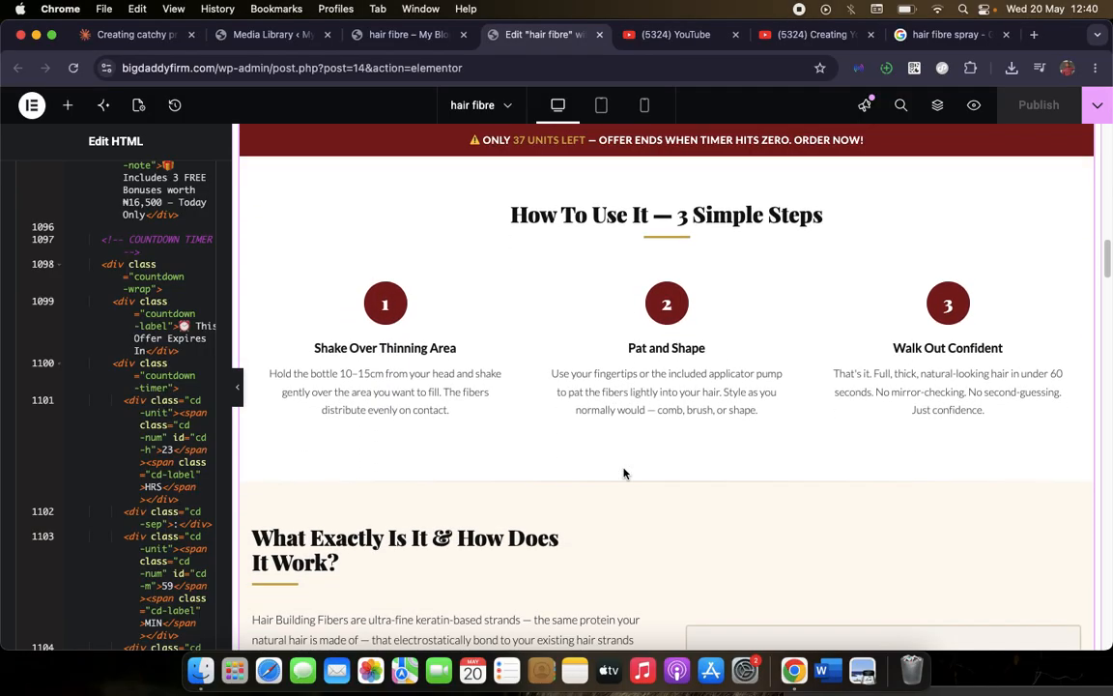
scroll(530, 475, down, 2)
scroll(529, 475, down, 2)
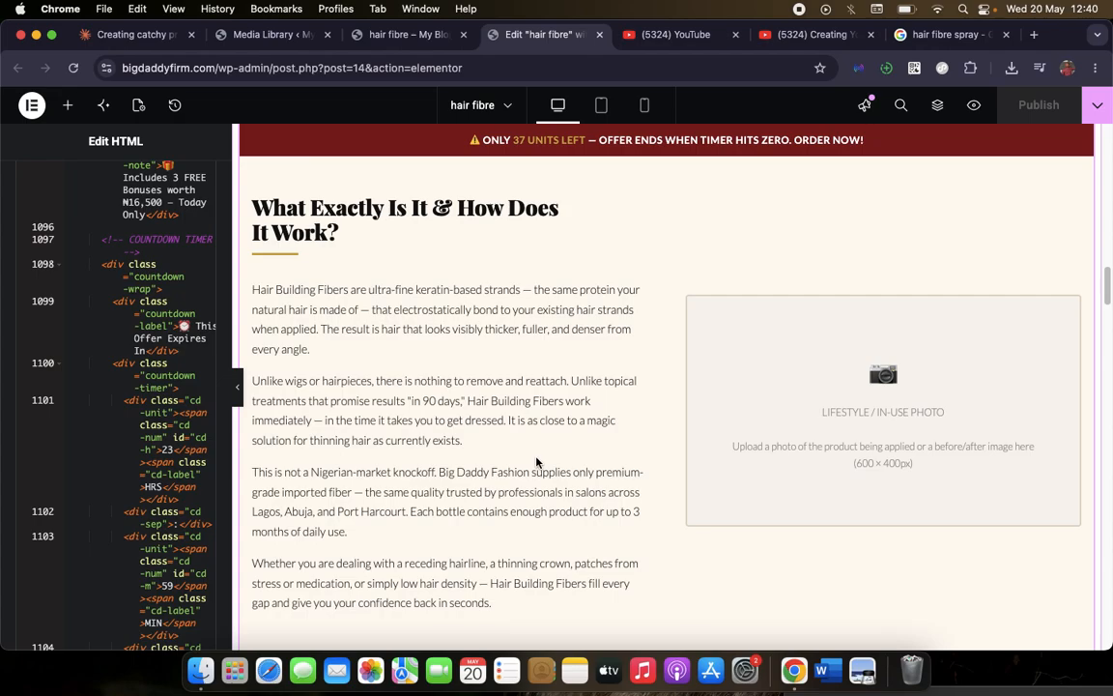
Compare the Product Specifications table and the sections above it in the page preview with the stock notice and benefits code
scroll(551, 450, down, 2)
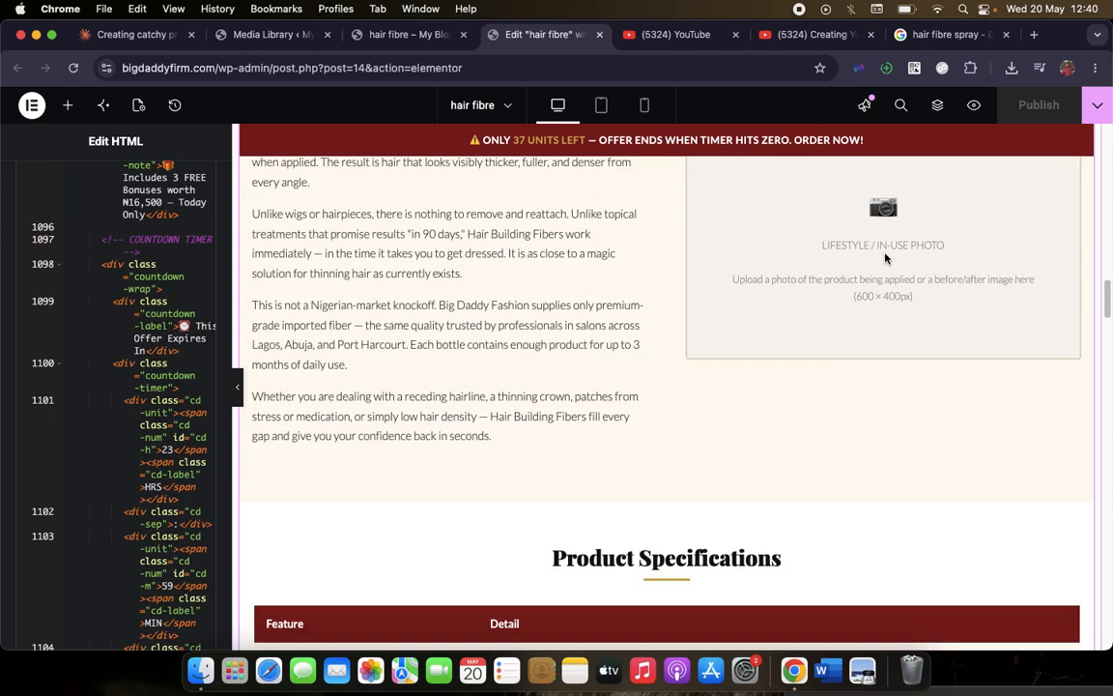
scroll(860, 276, up, 1)
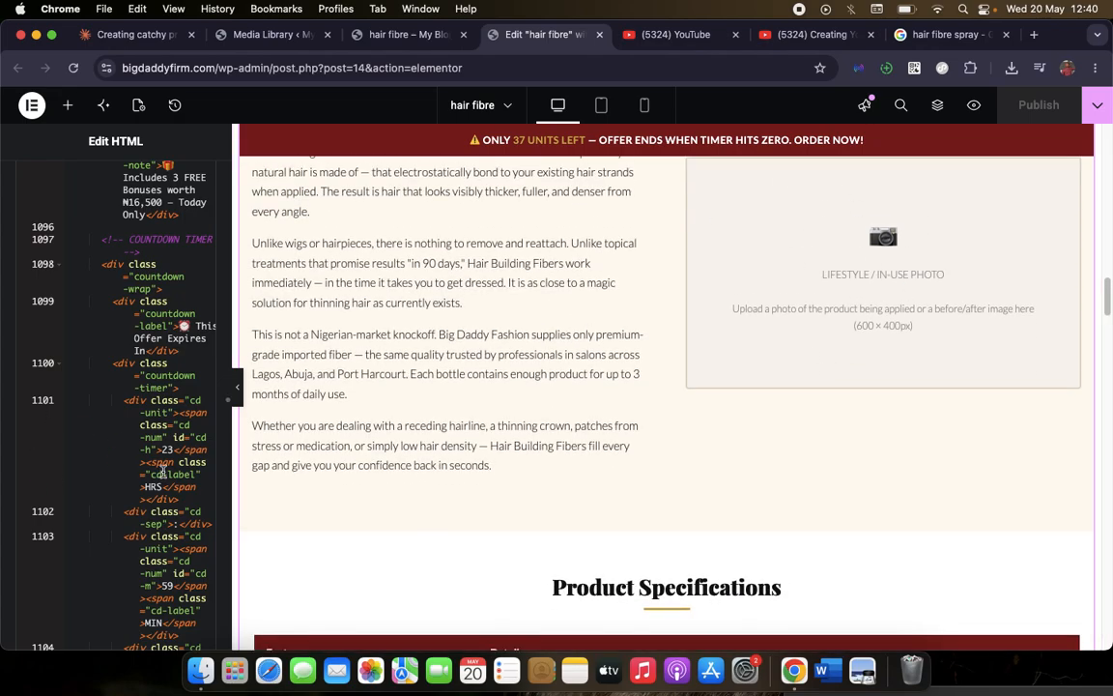
scroll(633, 443, down, 5)
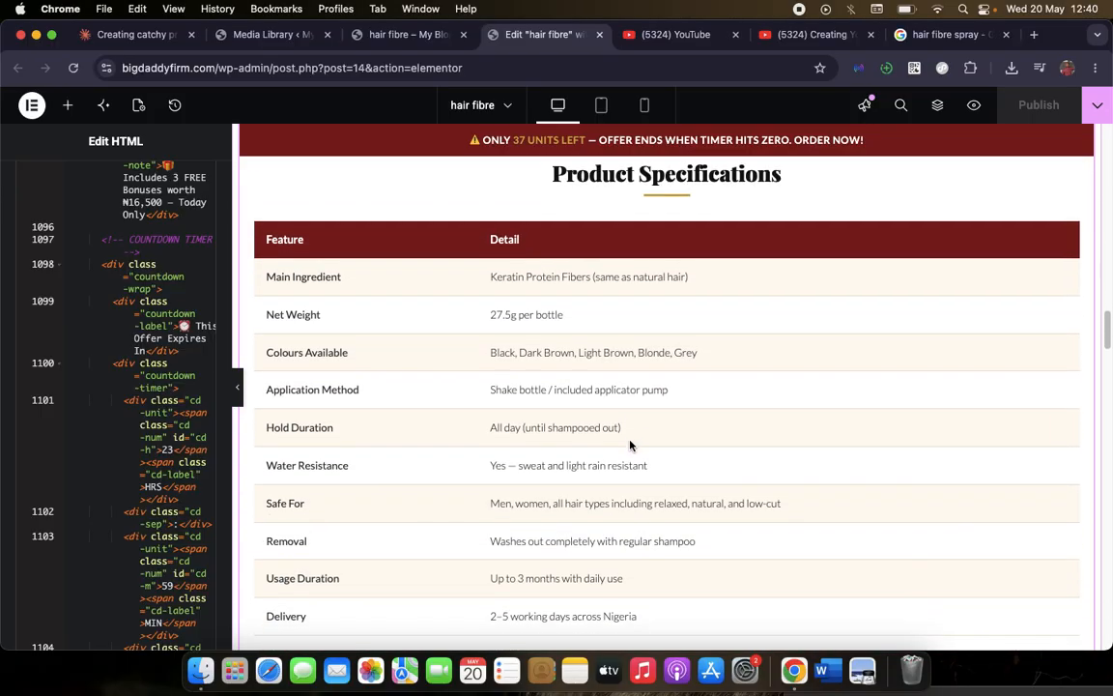
scroll(456, 411, down, 3)
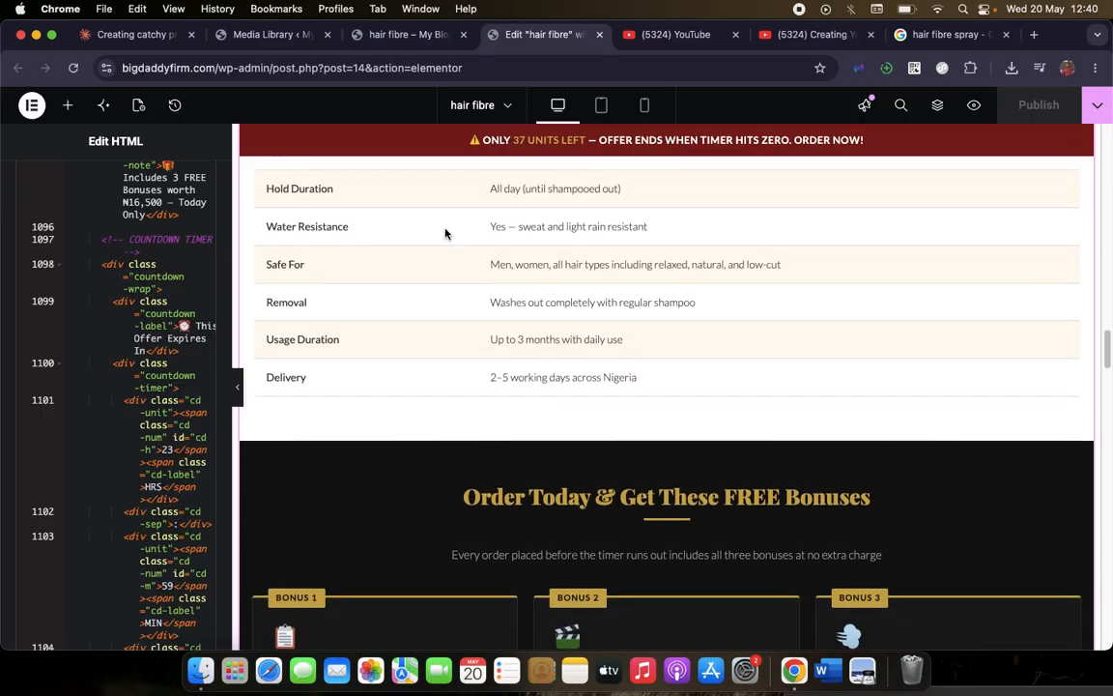
scroll(97, 483, down, 10)
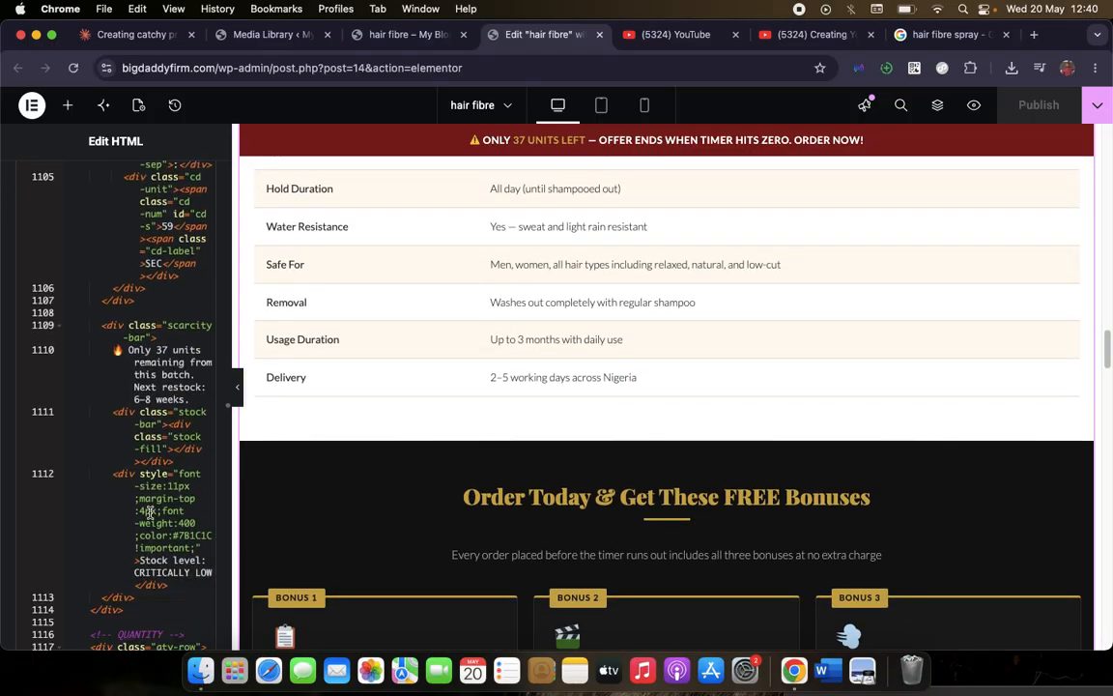
scroll(150, 507, down, 10)
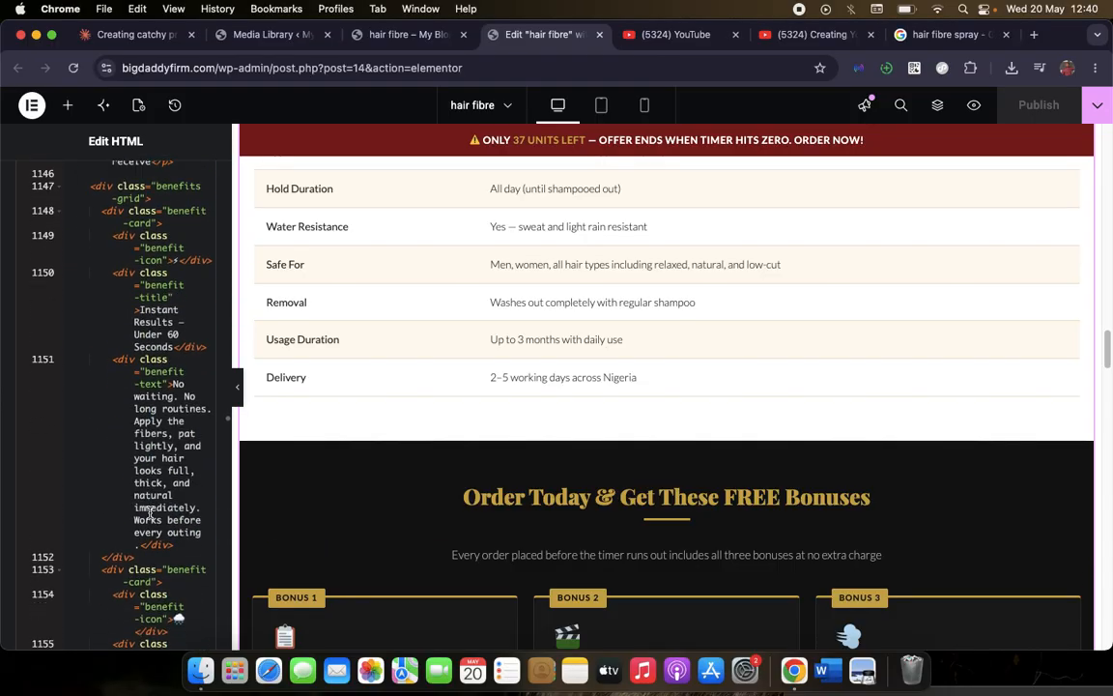
scroll(375, 328, up, 8)
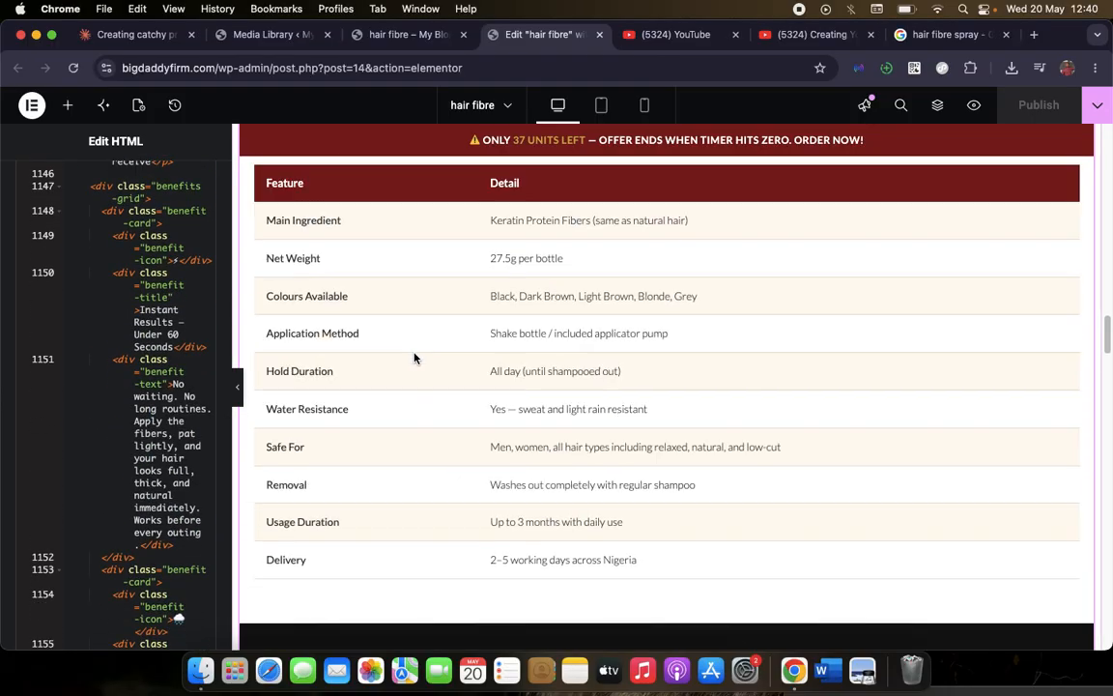
scroll(415, 354, up, 5)
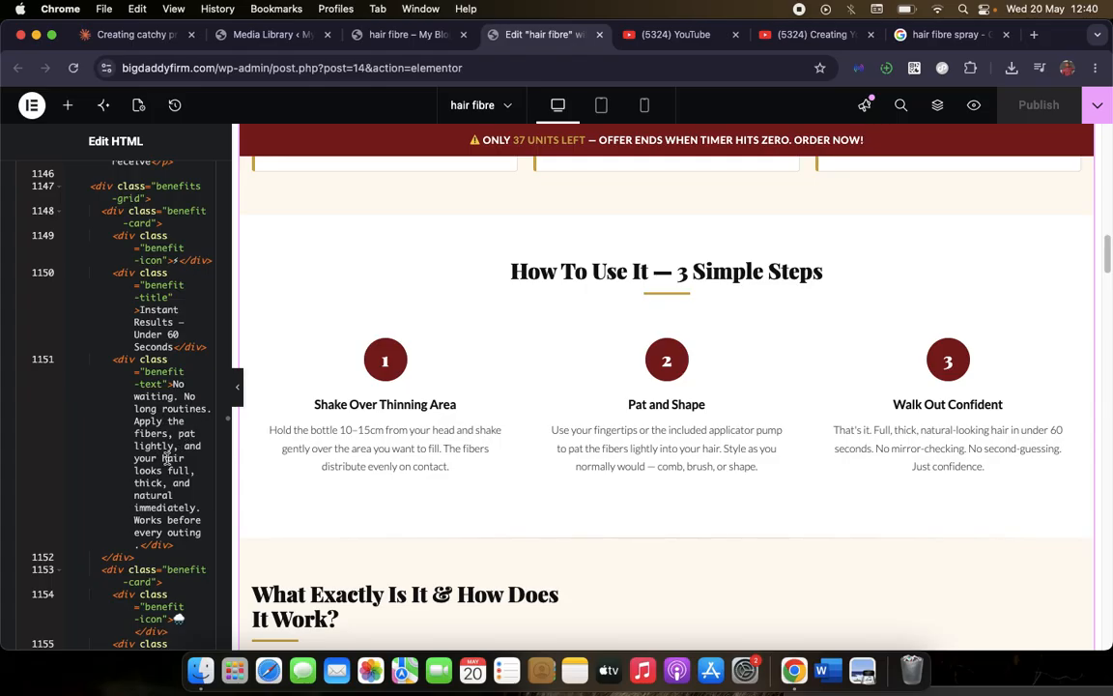
scroll(483, 358, up, 5)
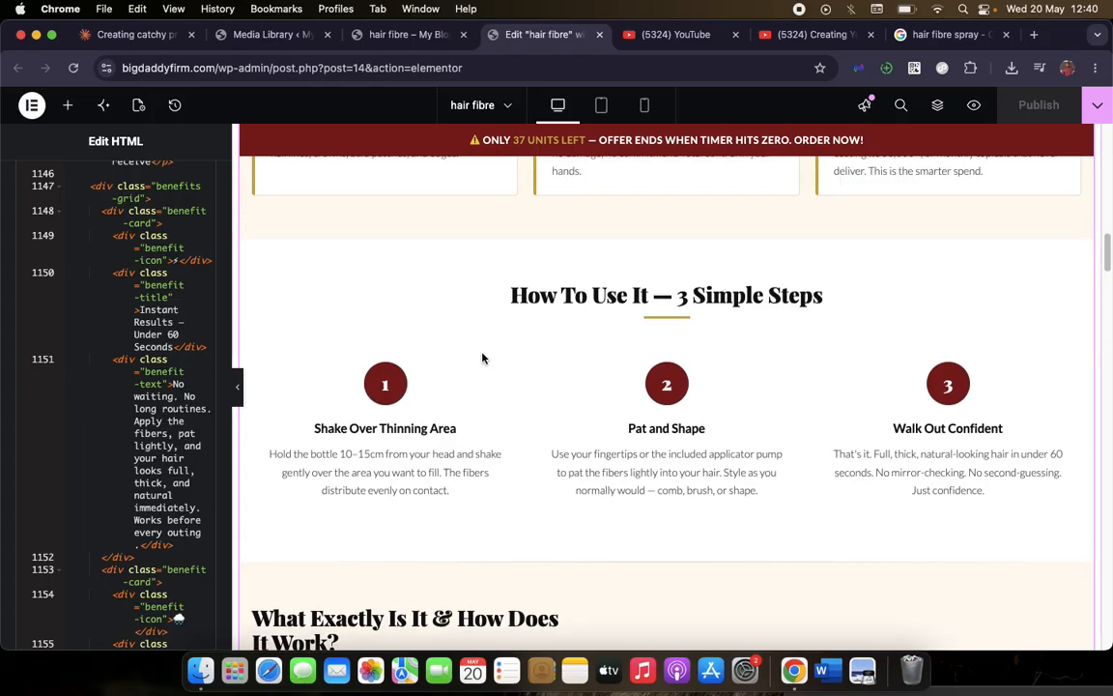
scroll(482, 358, up, 2)
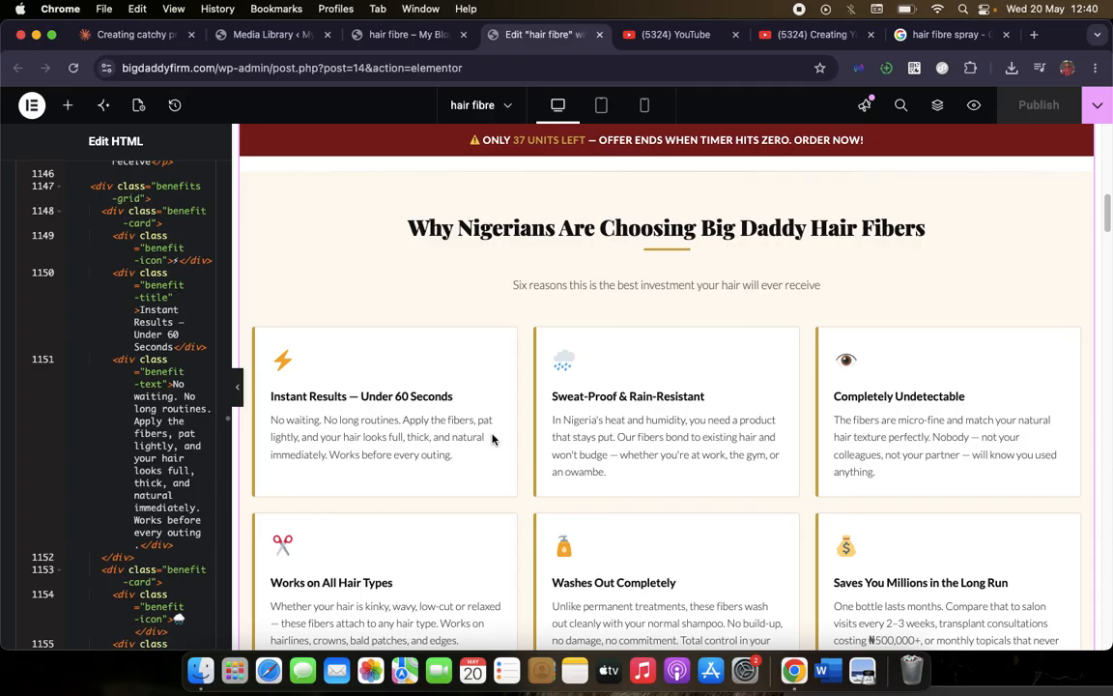
Match the HTML code of the benefit cards and "How To Use It — 3 Simple Steps" with those sections in the preview
scroll(444, 389, down, 7)
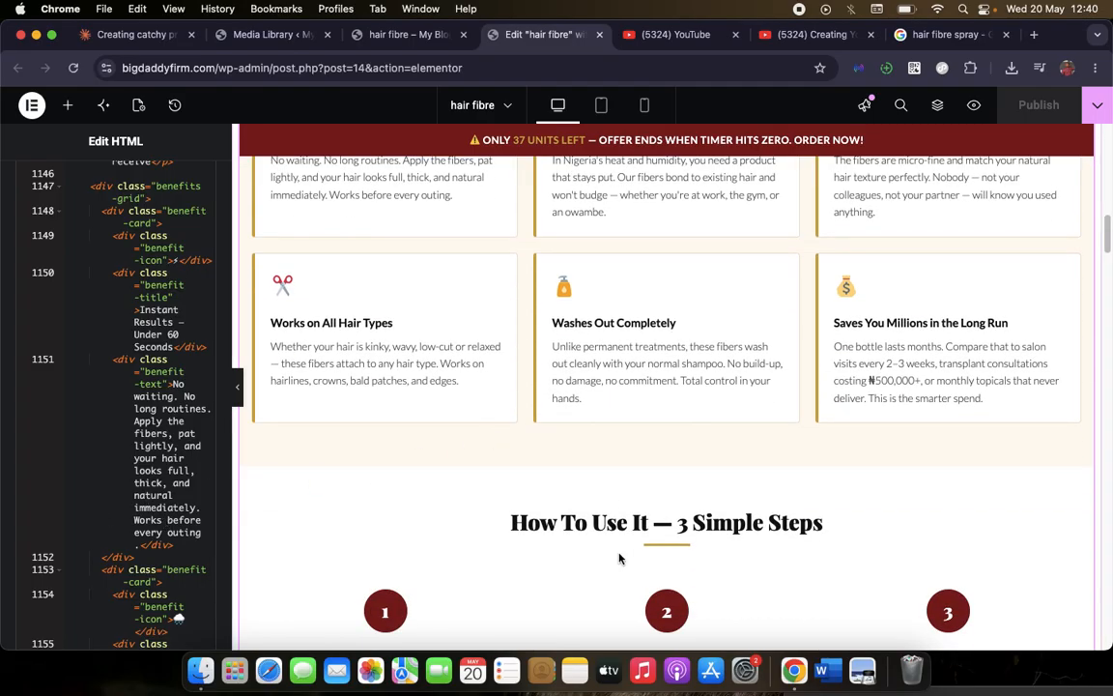
scroll(166, 520, down, 10)
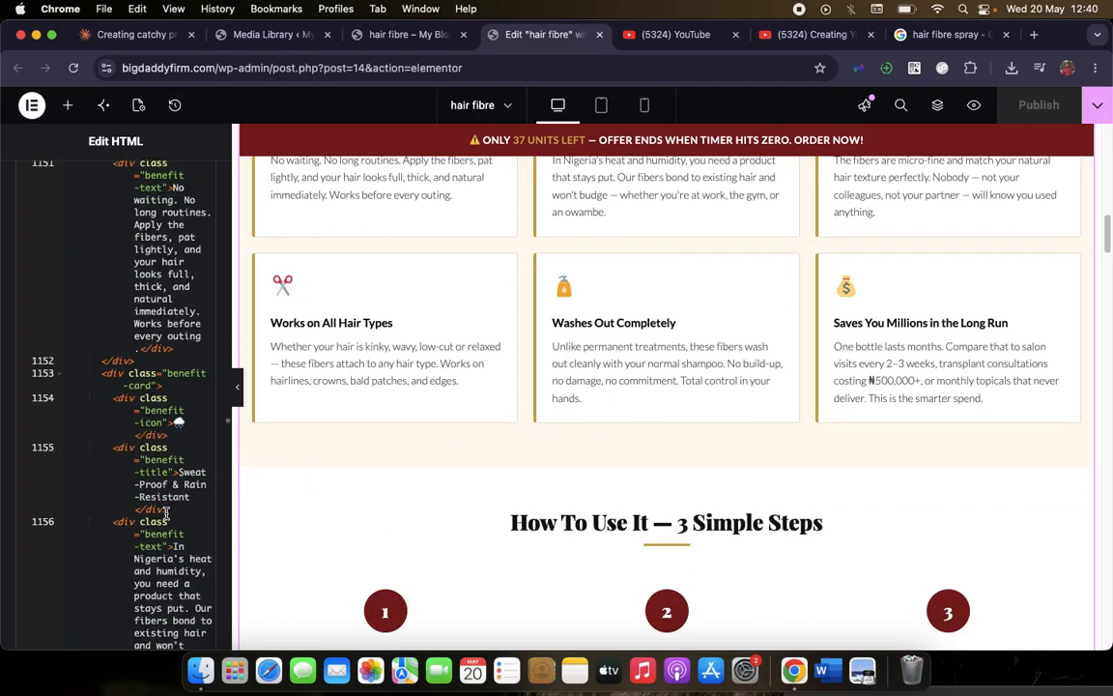
scroll(166, 517, down, 10)
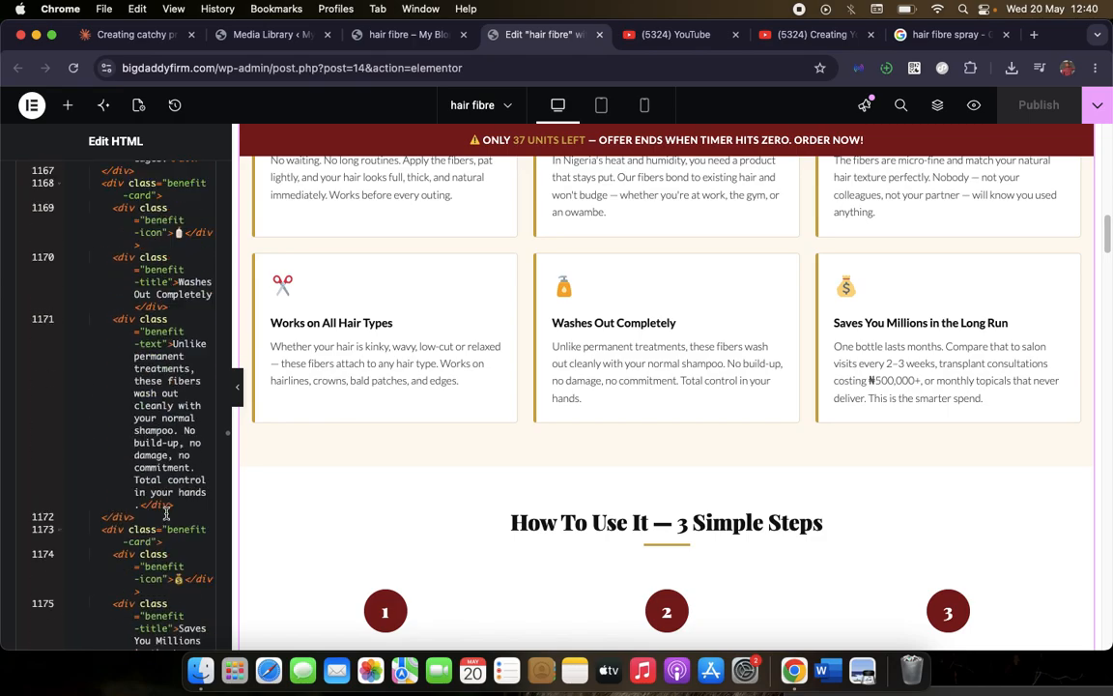
scroll(166, 517, down, 10)
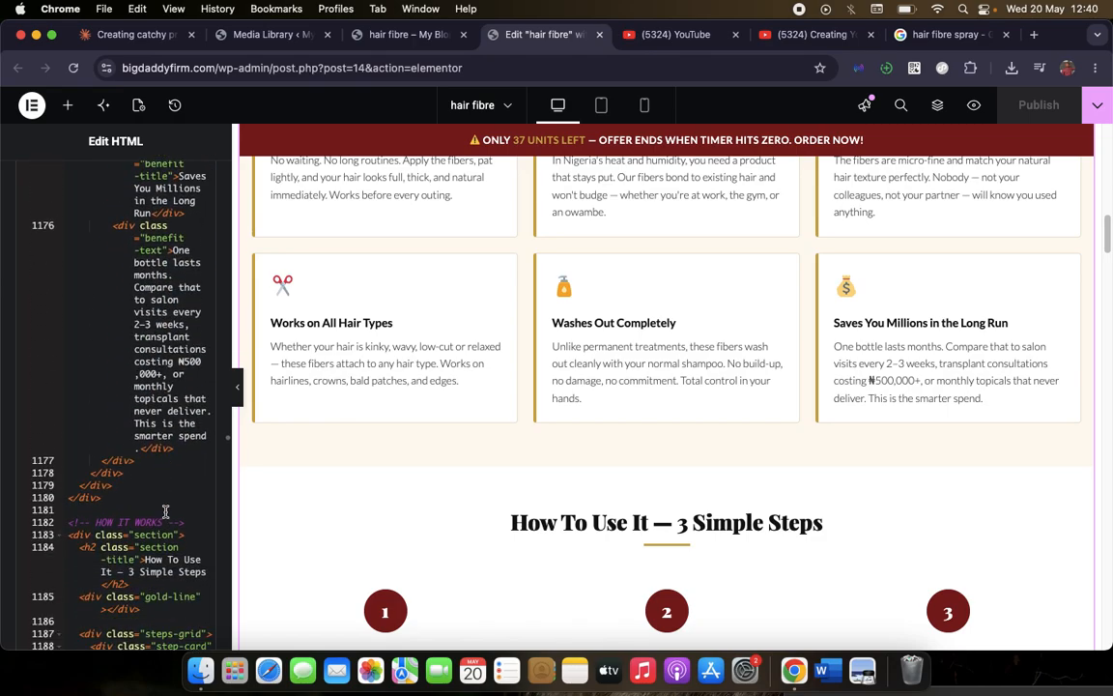
scroll(166, 513, up, 3)
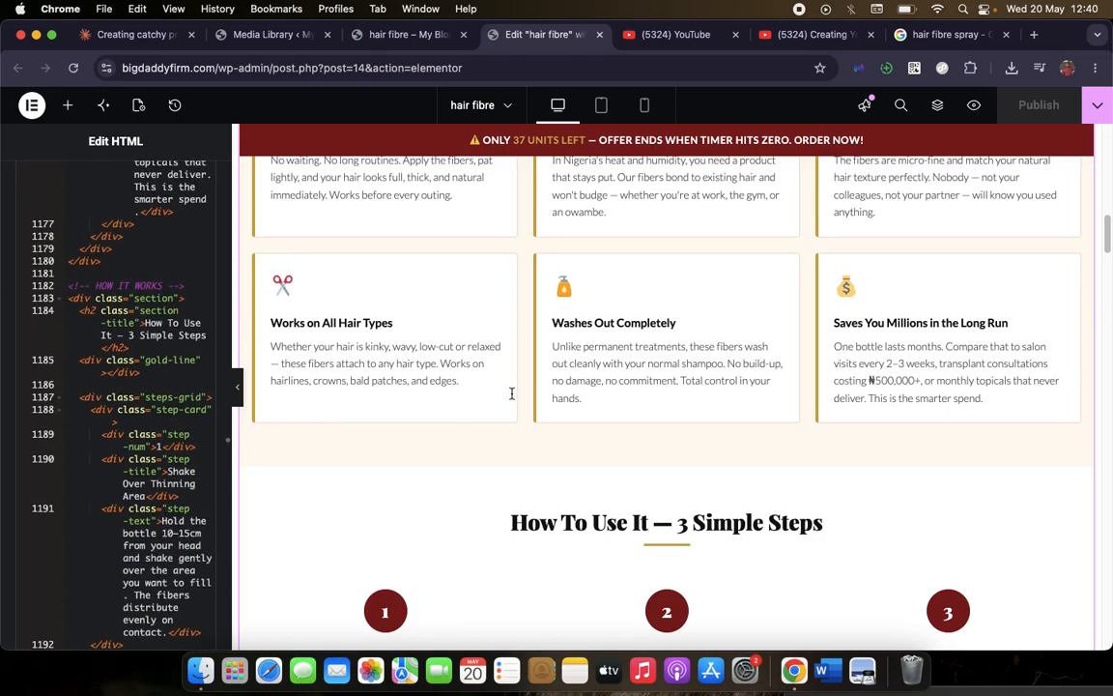
scroll(505, 392, up, 2)
scroll(89, 420, down, 2)
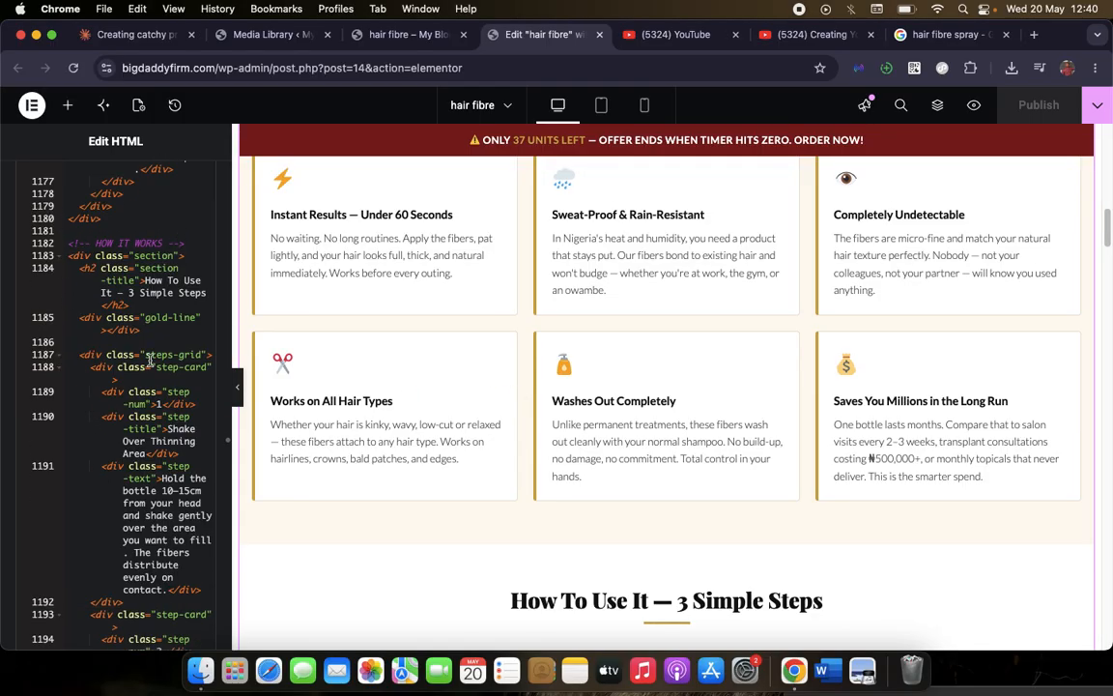
scroll(150, 361, down, 2)
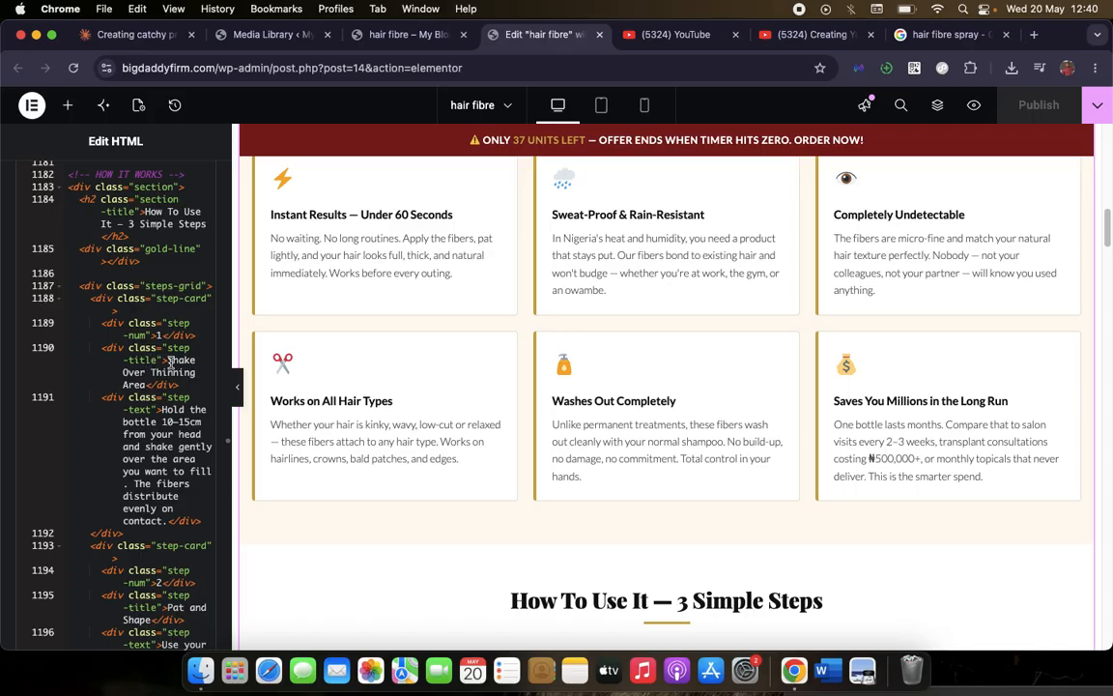
scroll(406, 388, down, 5)
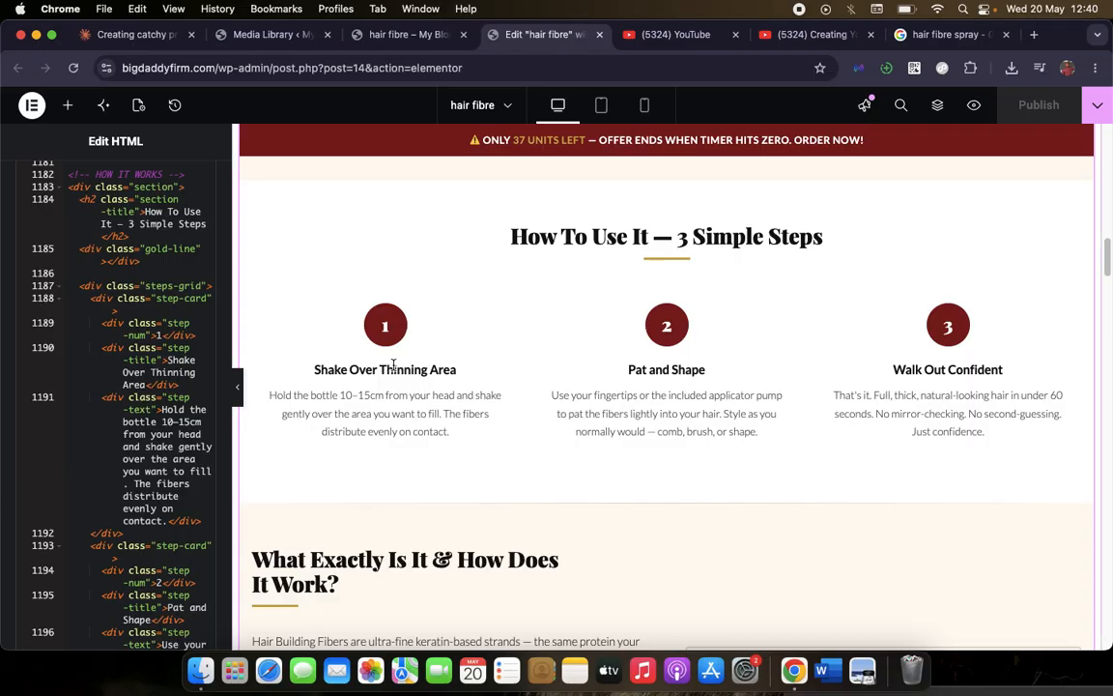
Examine the product description code down to the "LIFESTYLE / IN-USE PHOTO" placeholder, and check the uploaded product image's attachment details in the media library
scroll(174, 416, down, 5)
scroll(183, 454, down, 10)
scroll(183, 455, down, 3)
scroll(467, 348, down, 5)
scroll(467, 348, up, 5)
scroll(466, 346, down, 6)
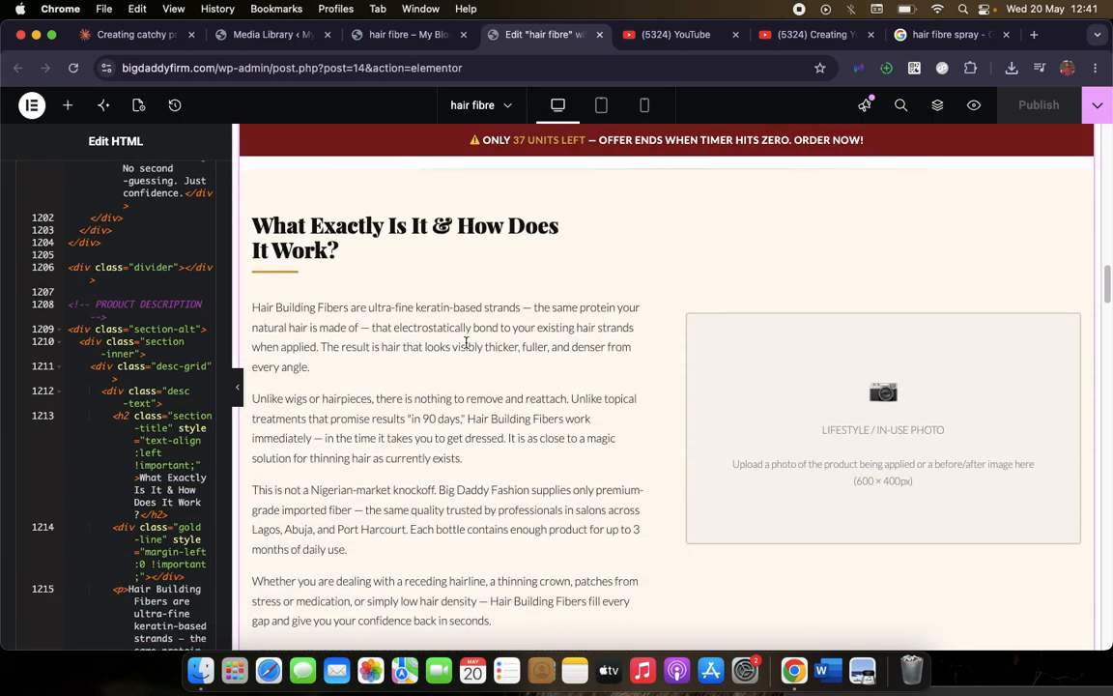
scroll(184, 449, down, 3)
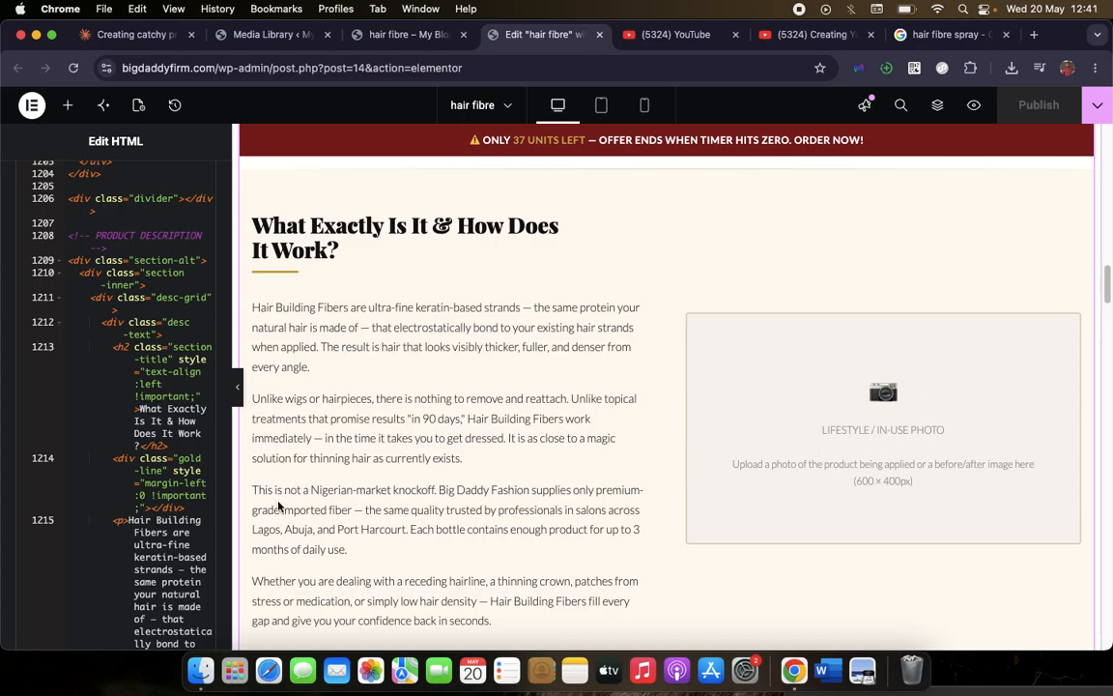
scroll(123, 479, down, 15)
scroll(122, 480, down, 20)
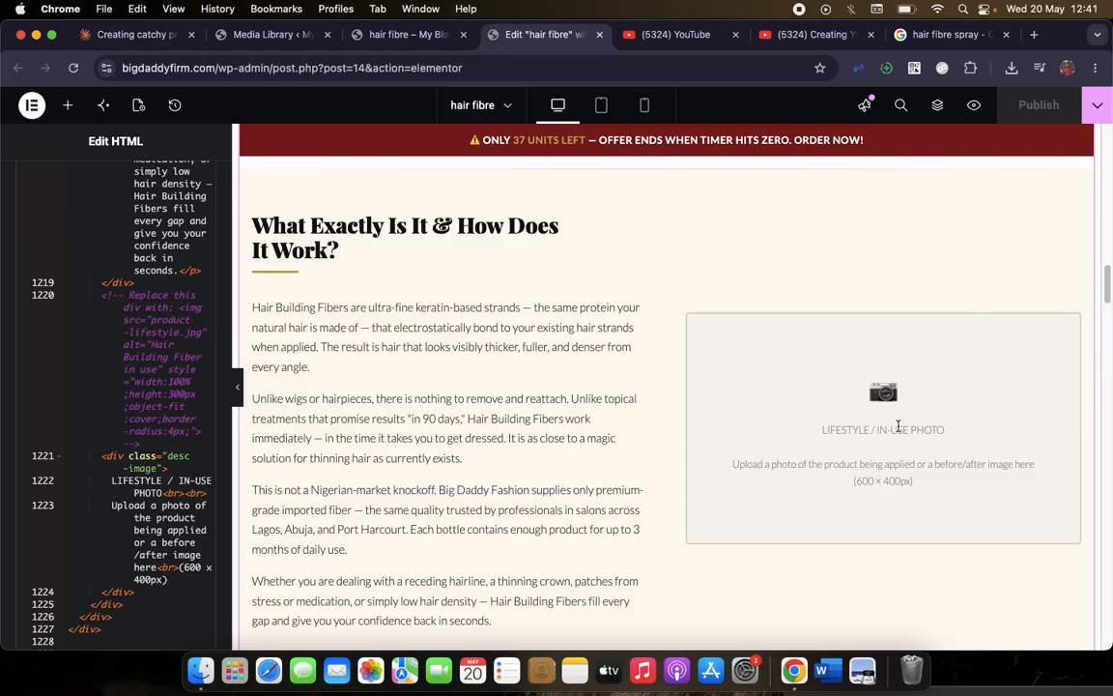
click(269, 39)
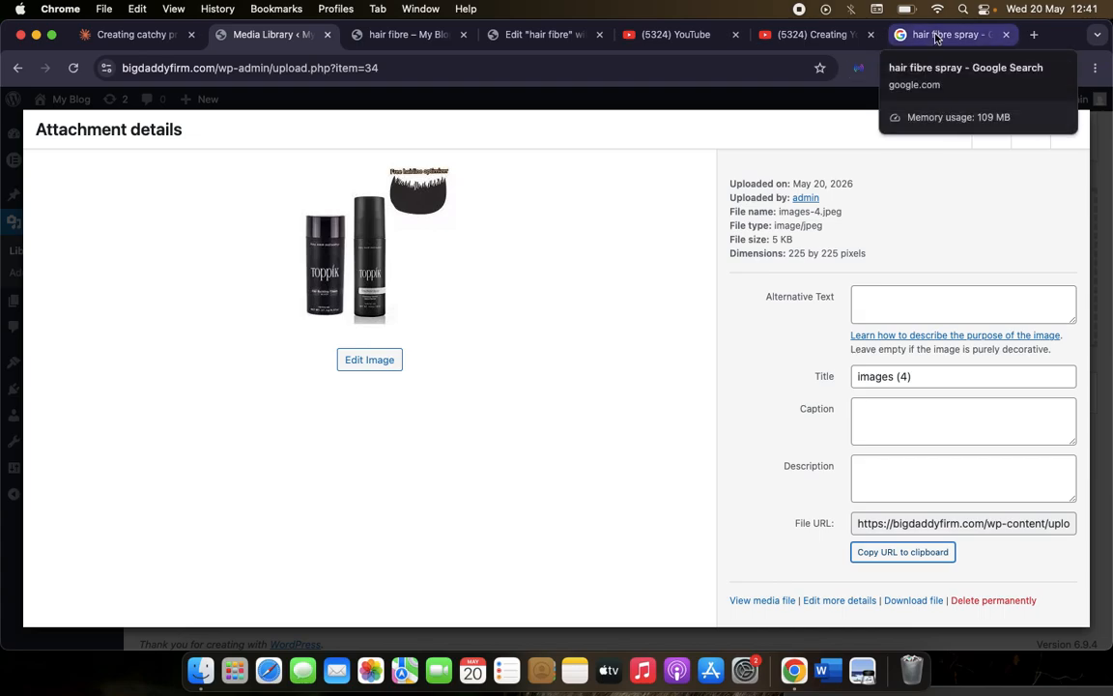
click(522, 35)
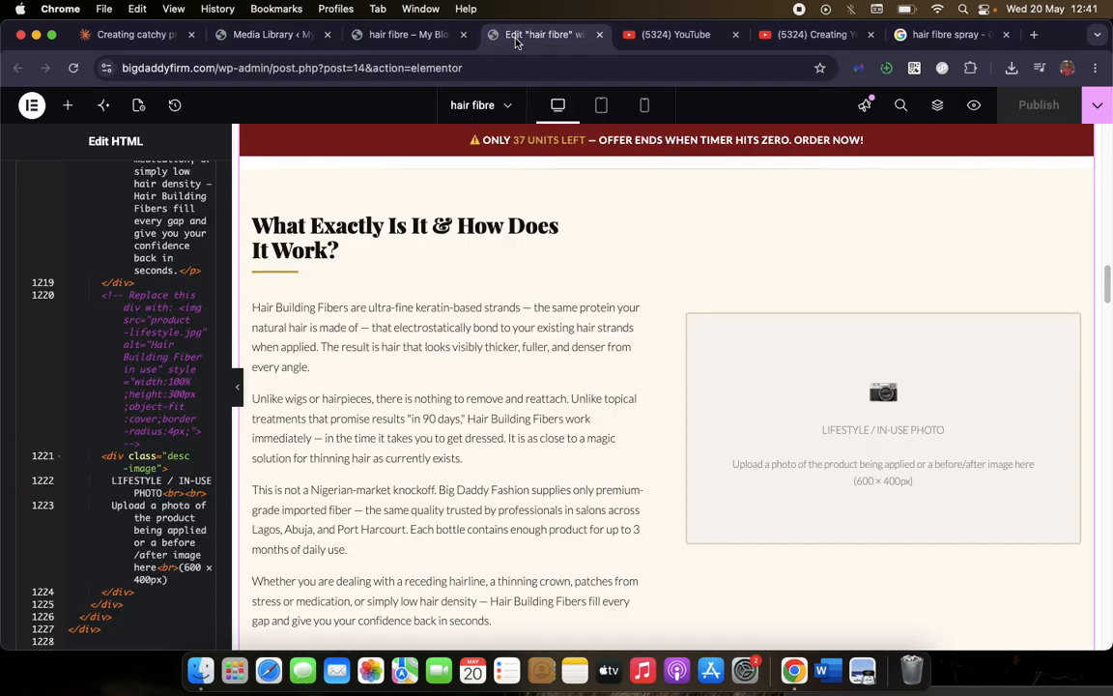
Review the page preview from Product Specifications through the bonuses, customer reviews, delivery information and FAQ to the footer
scroll(547, 503, down, 15)
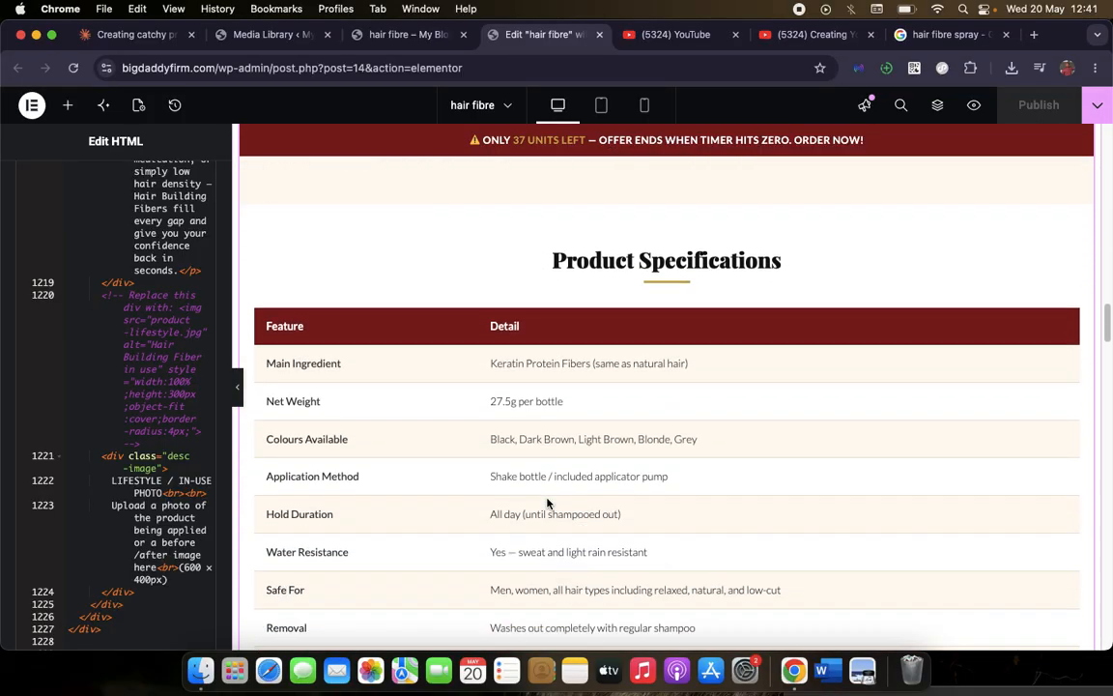
scroll(547, 503, down, 10)
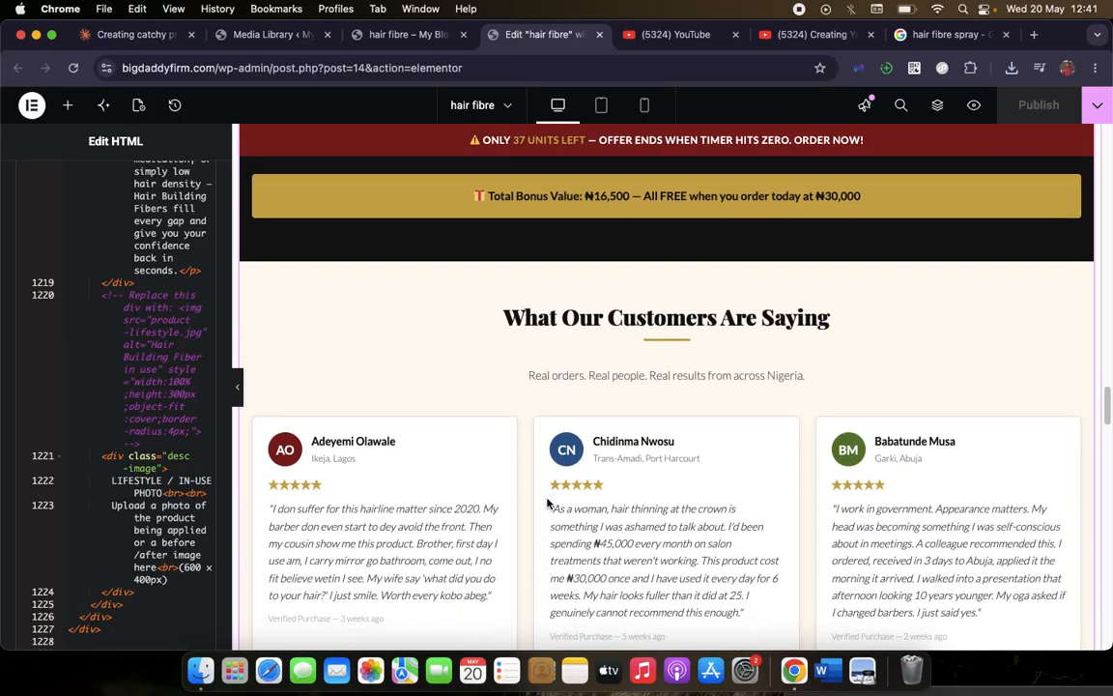
scroll(547, 502, down, 15)
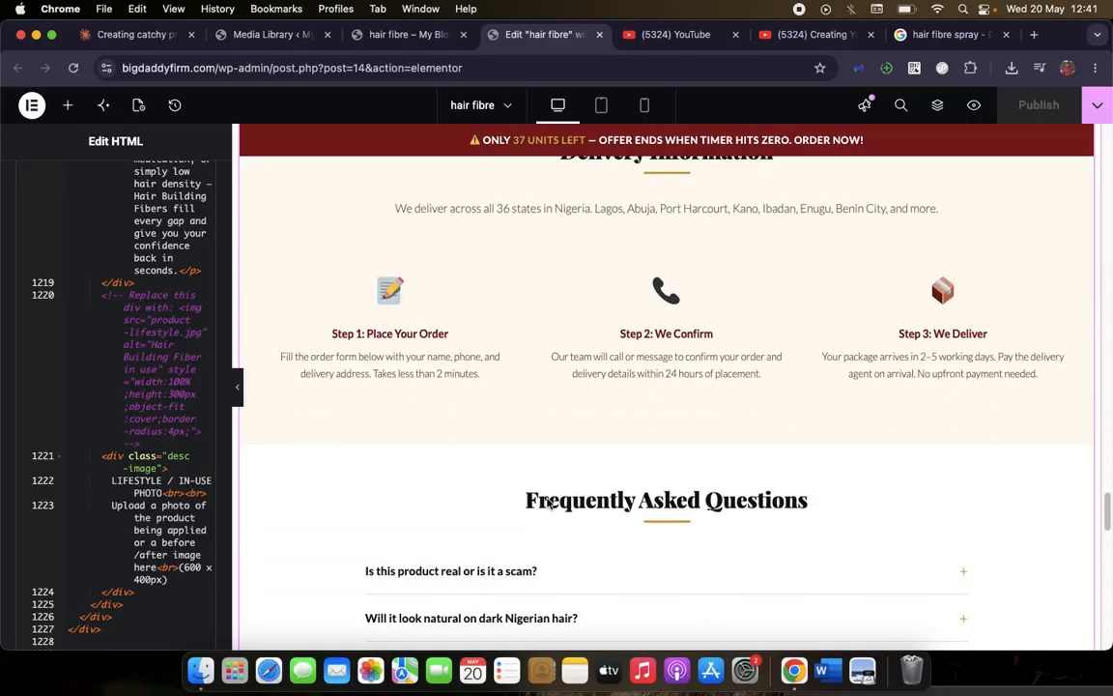
scroll(547, 502, down, 5)
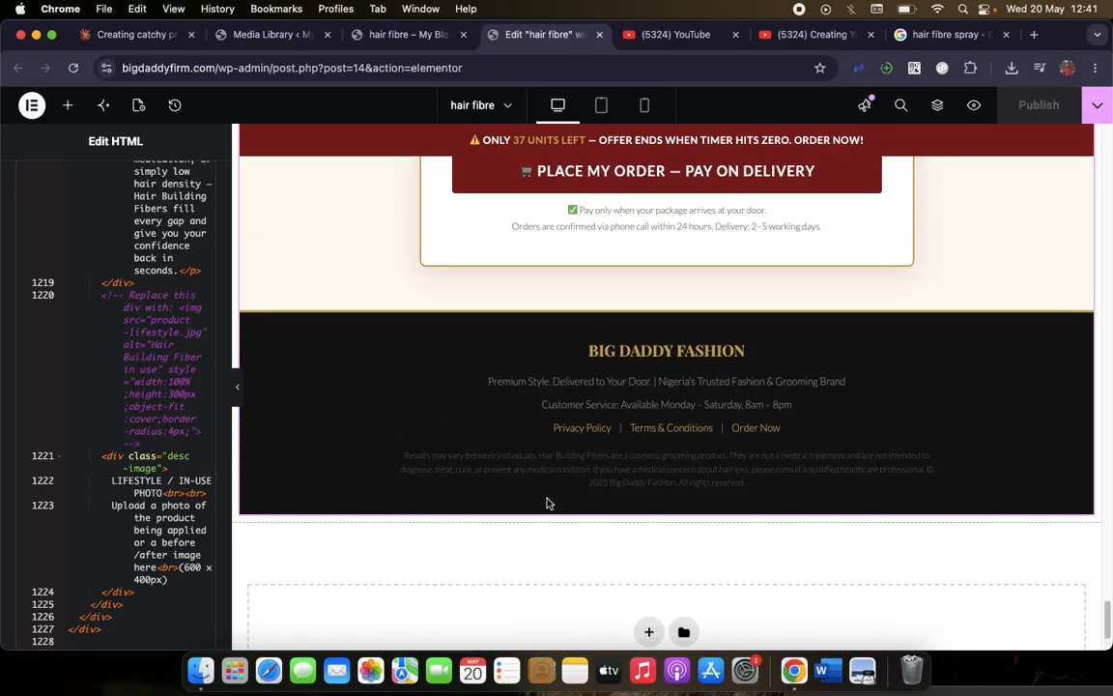
scroll(547, 501, up, 8)
scroll(547, 501, up, 3)
scroll(547, 500, down, 6)
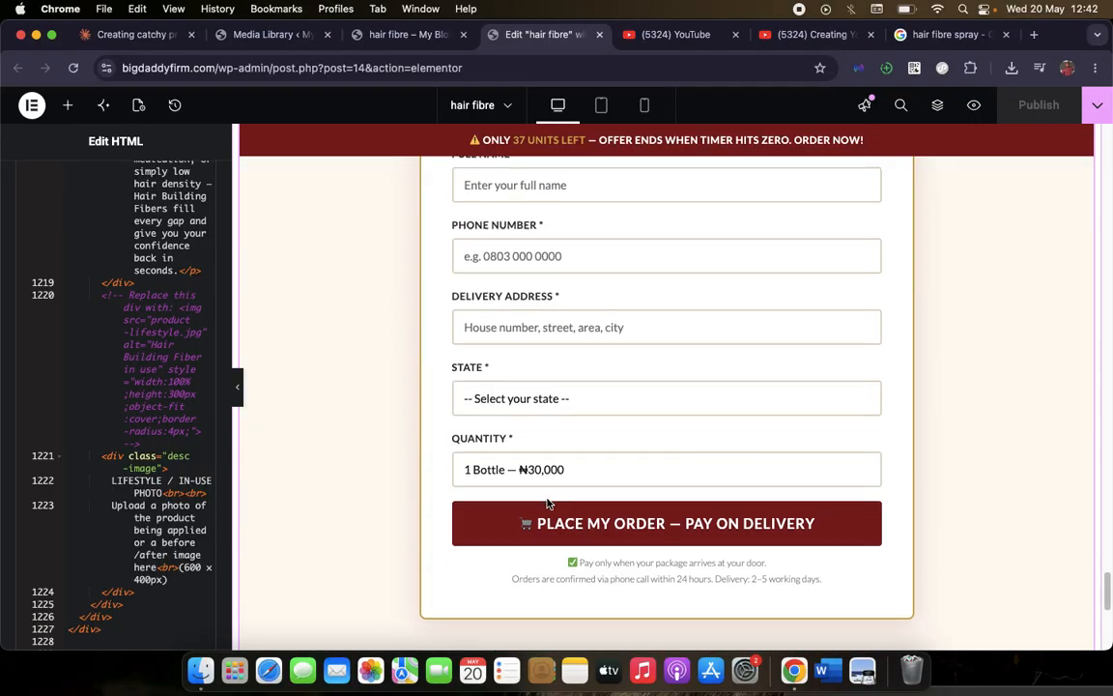
Examine the "Place Your Order Now" section, covering the Secure Order Form's fields, the pay-on-delivery button and the adjoining FAQ and footer
scroll(547, 503, up, 4)
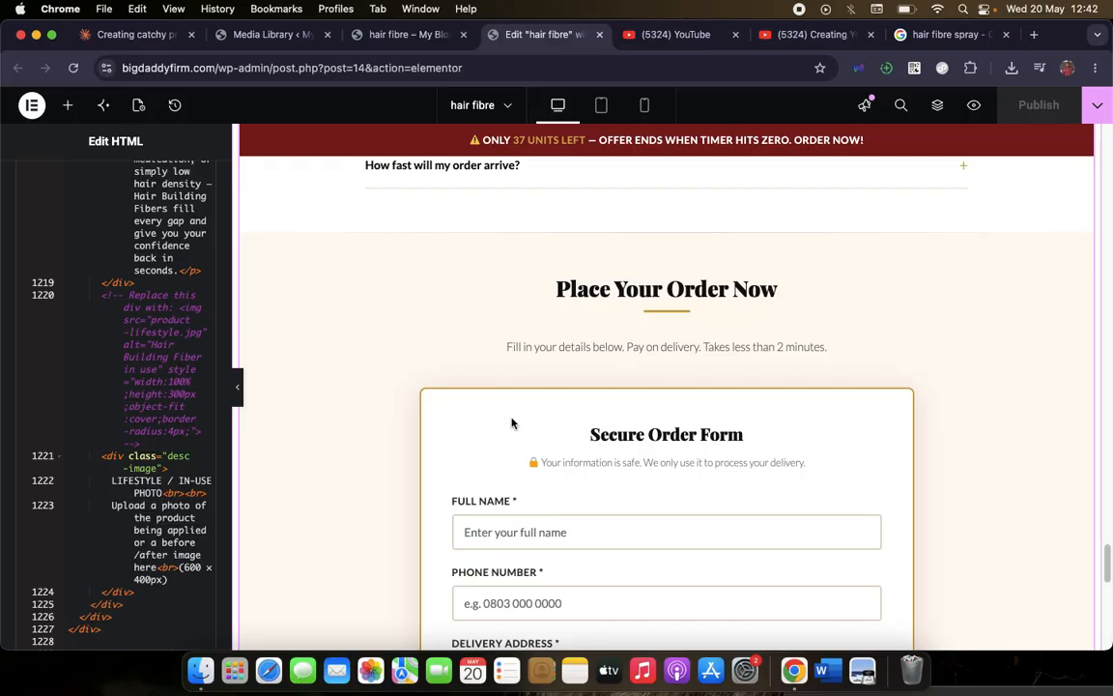
scroll(512, 422, down, 3)
scroll(577, 544, up, 2)
scroll(577, 544, down, 5)
scroll(578, 546, up, 6)
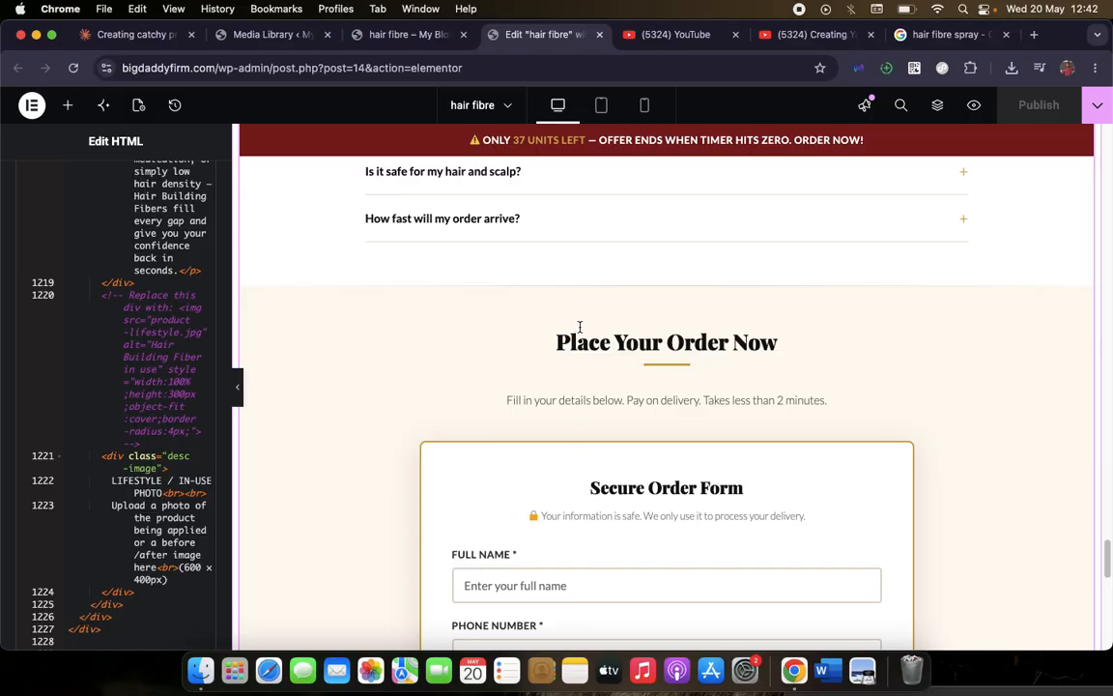
scroll(667, 368, down, 6)
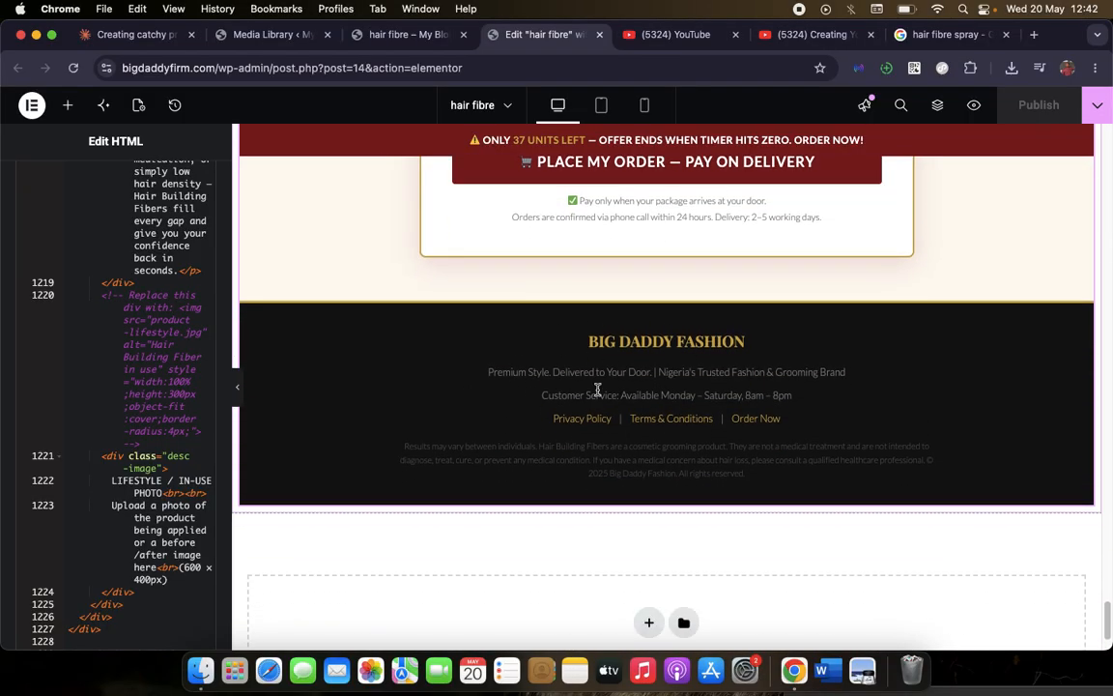
scroll(577, 441, up, 3)
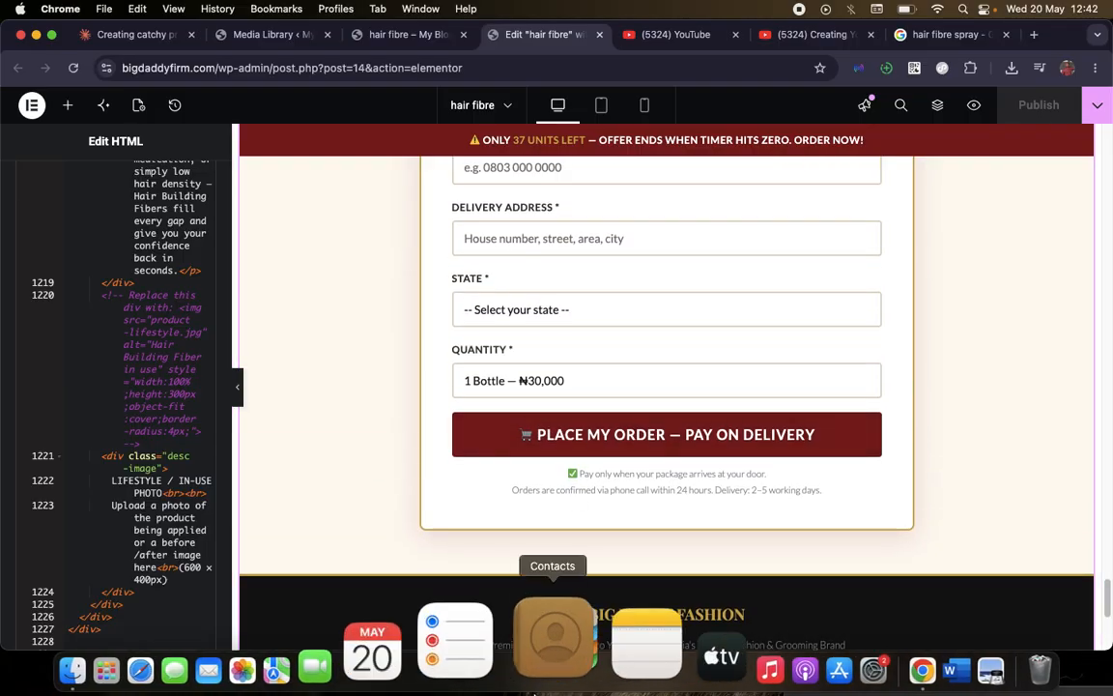
scroll(542, 314, up, 4)
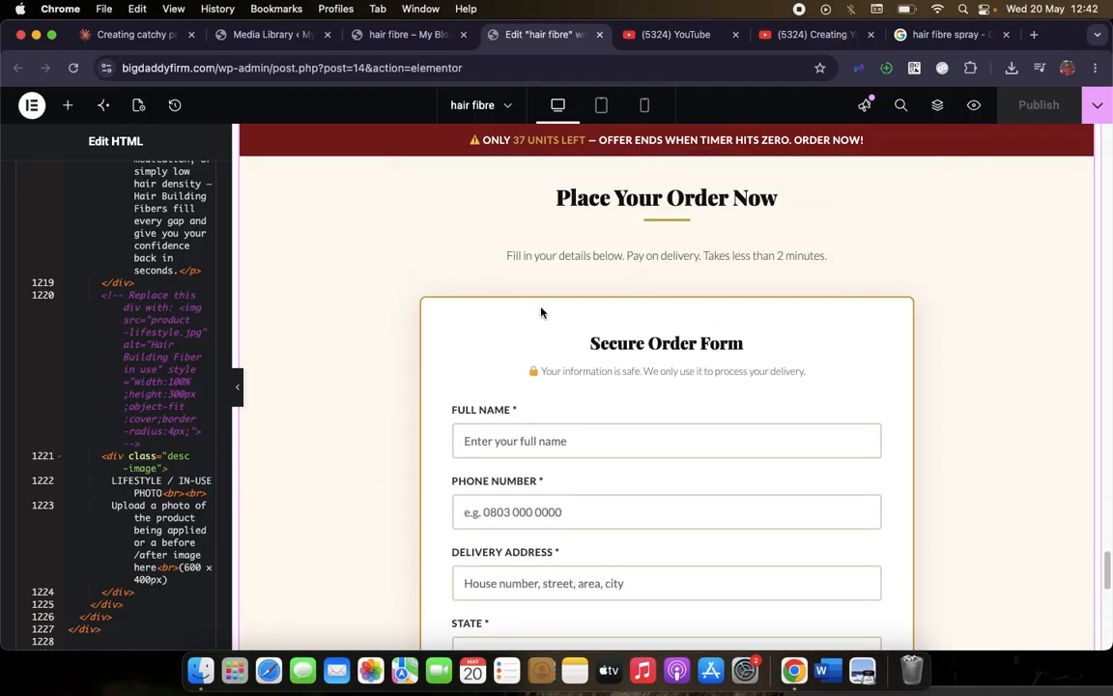
scroll(542, 313, down, 2)
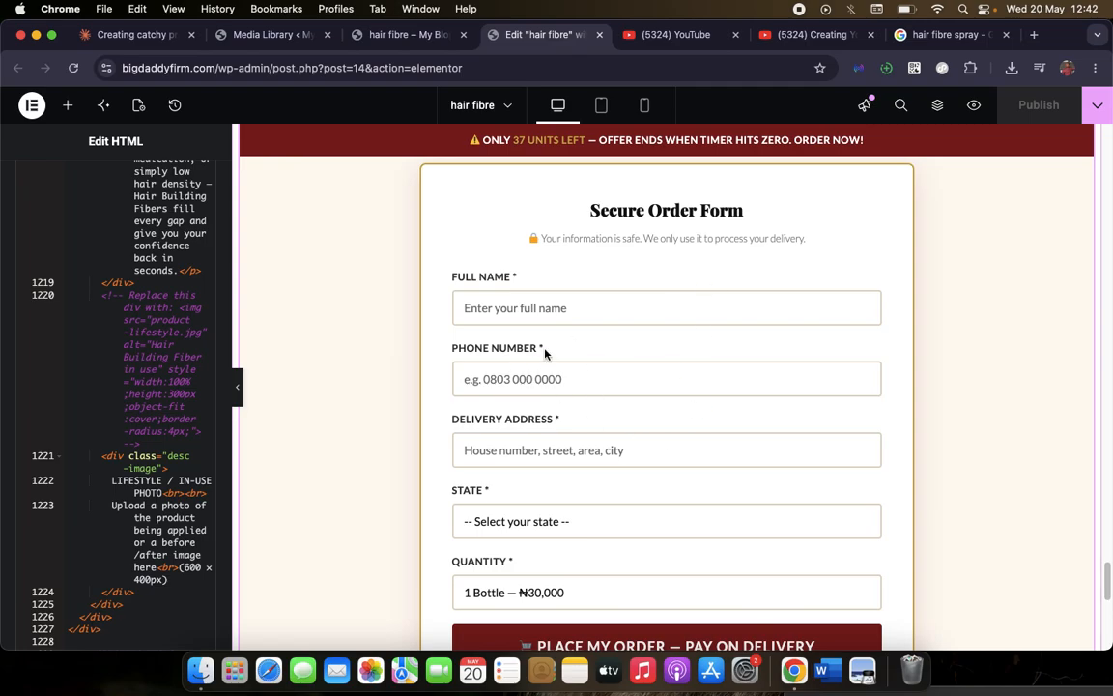
scroll(544, 354, up, 10)
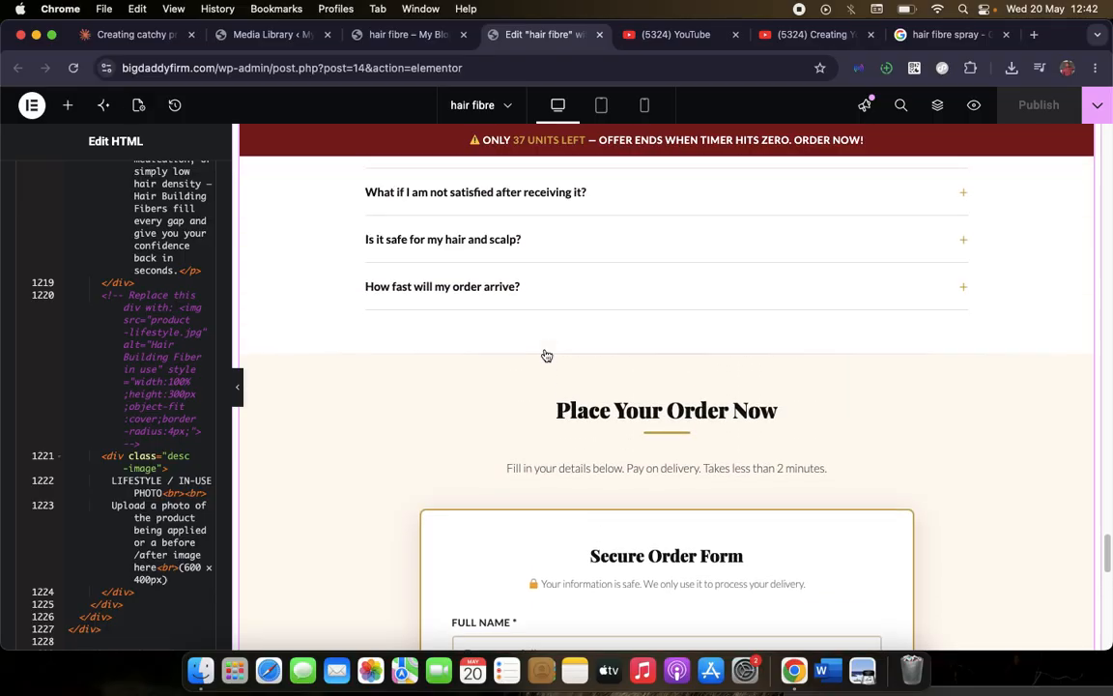
Review the page preview from the FAQ up to the product's order buttons and back down to the Secure Order Form
scroll(544, 354, up, 10)
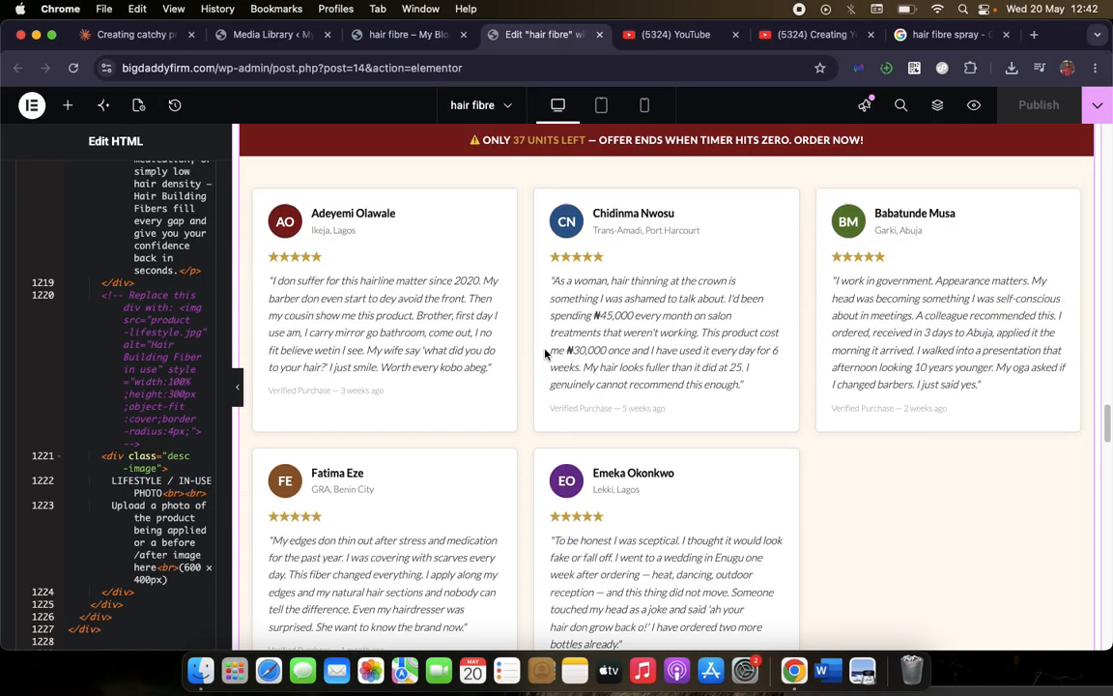
scroll(541, 367, up, 15)
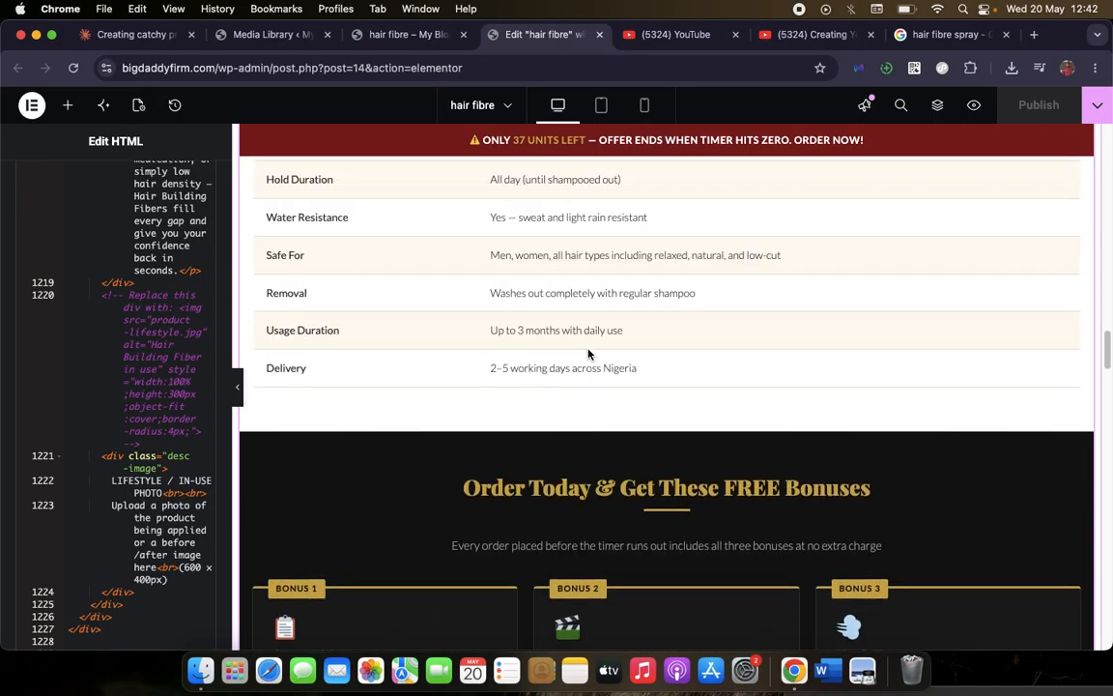
scroll(588, 354, up, 10)
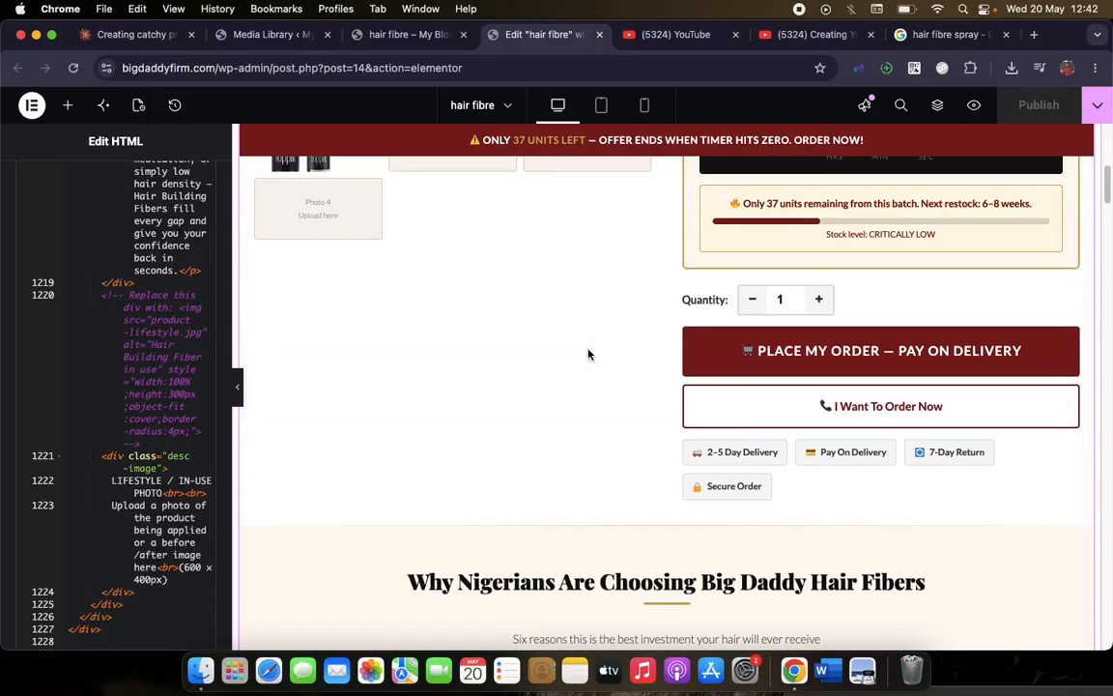
scroll(600, 515, down, 10)
scroll(601, 515, down, 12)
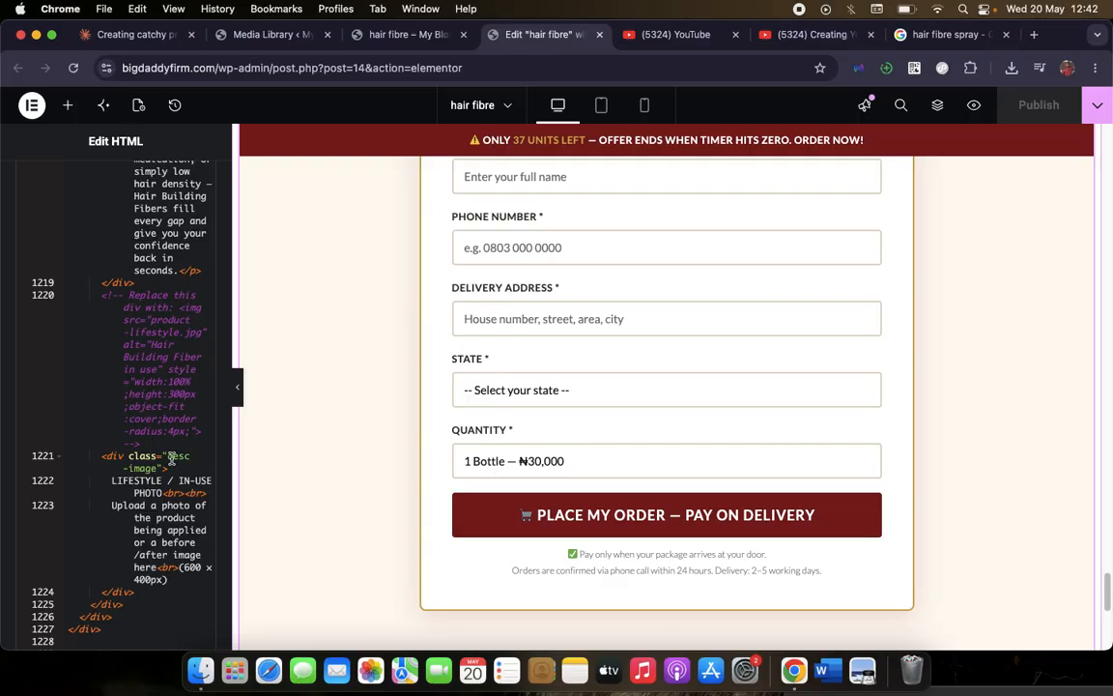
scroll(631, 434, up, 4)
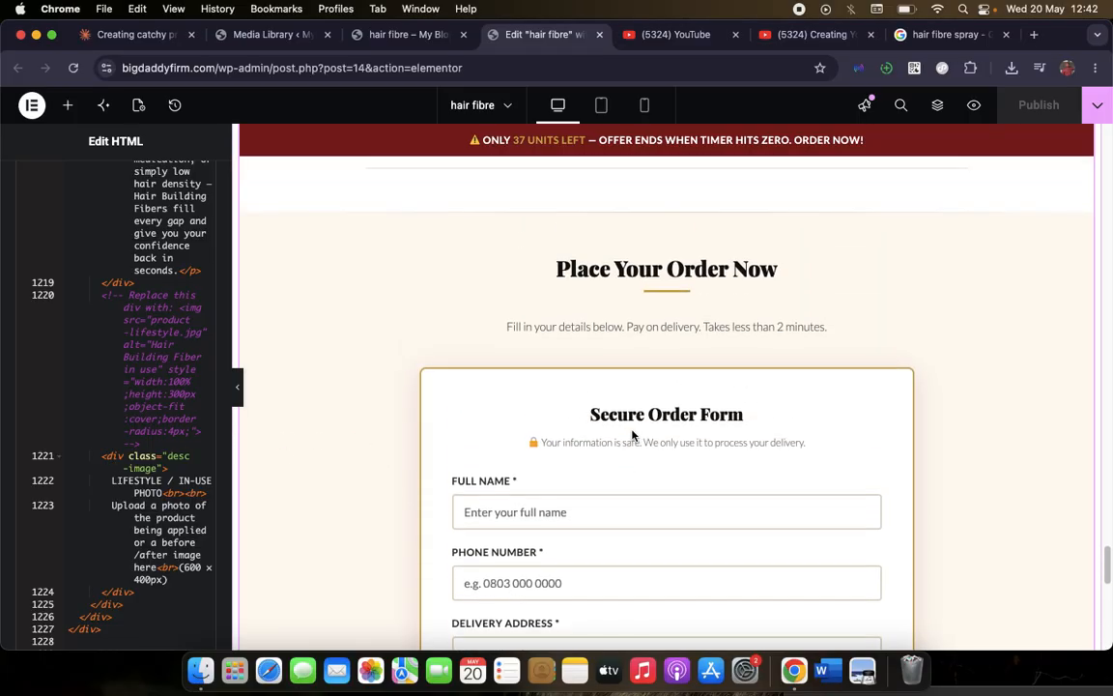
Locate the "ORDER FORM" comment in the HTML code after the specifications, reviews, guarantee and FAQ code, and place the cursor in it
scroll(152, 467, down, 15)
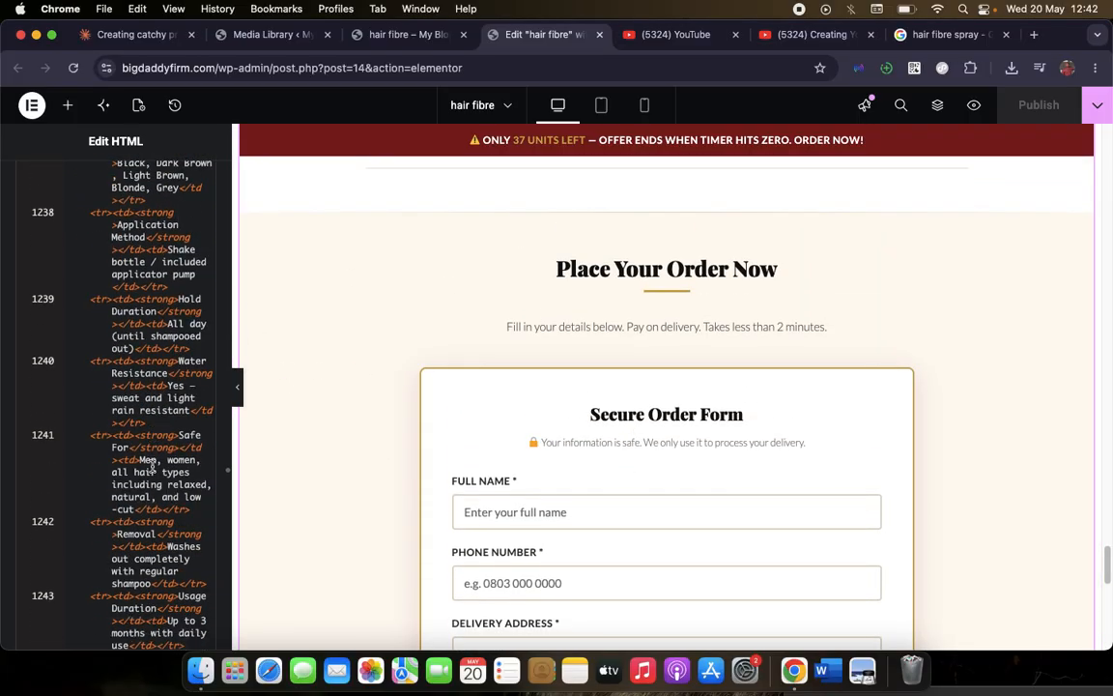
scroll(152, 467, down, 15)
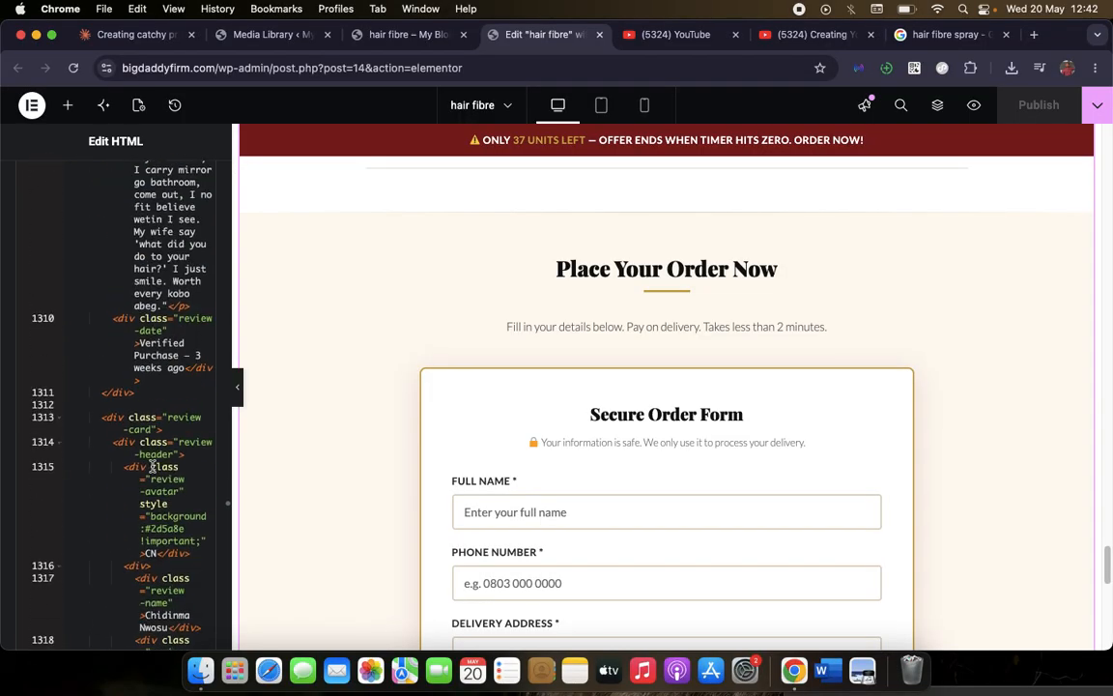
scroll(152, 467, down, 12)
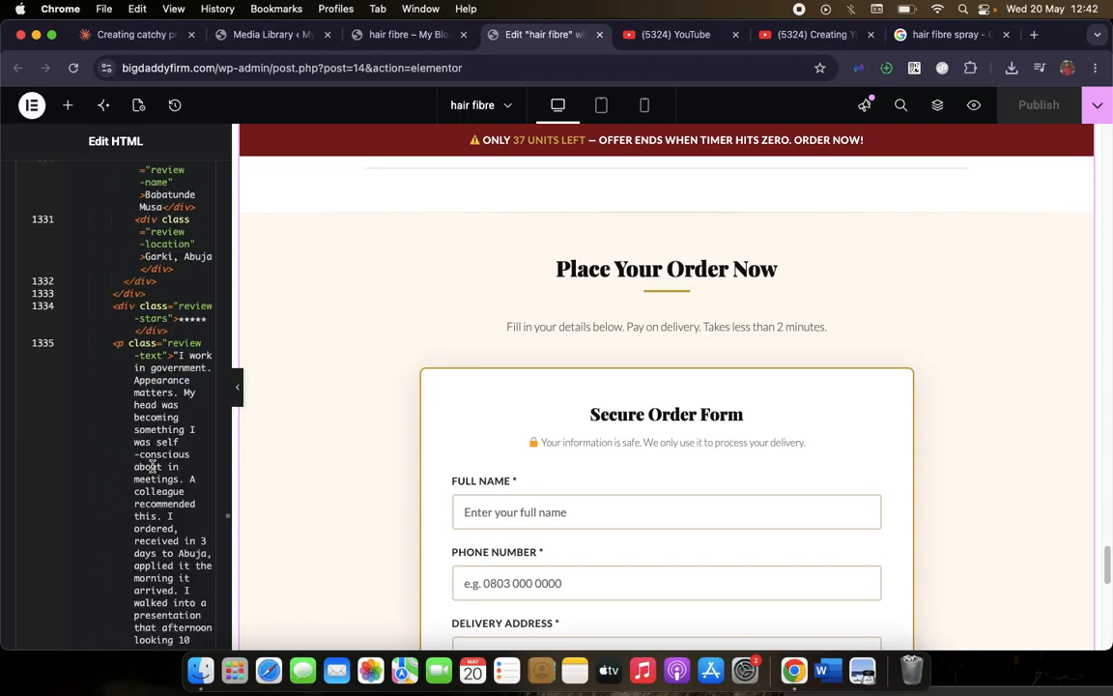
scroll(152, 467, down, 15)
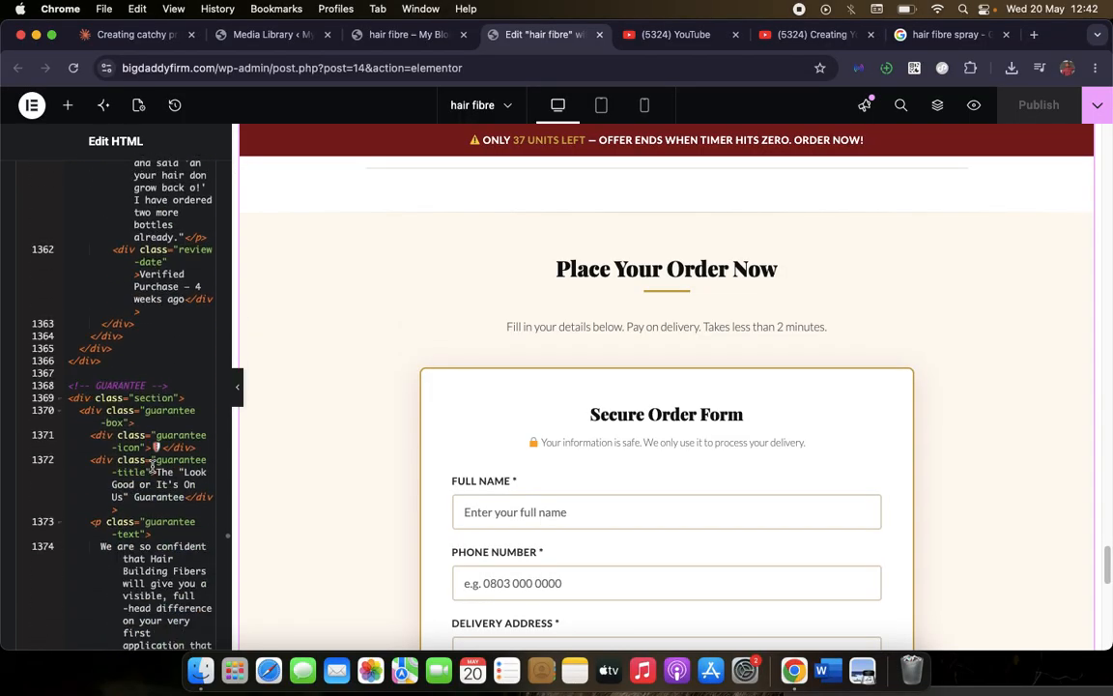
scroll(152, 467, down, 20)
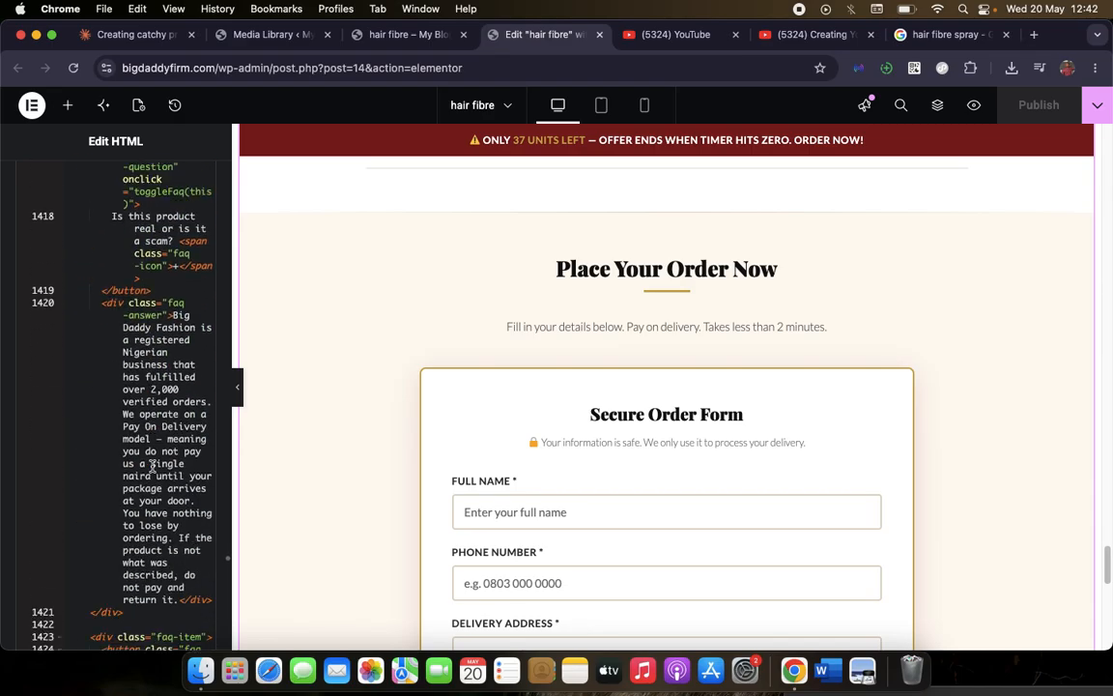
scroll(151, 467, down, 15)
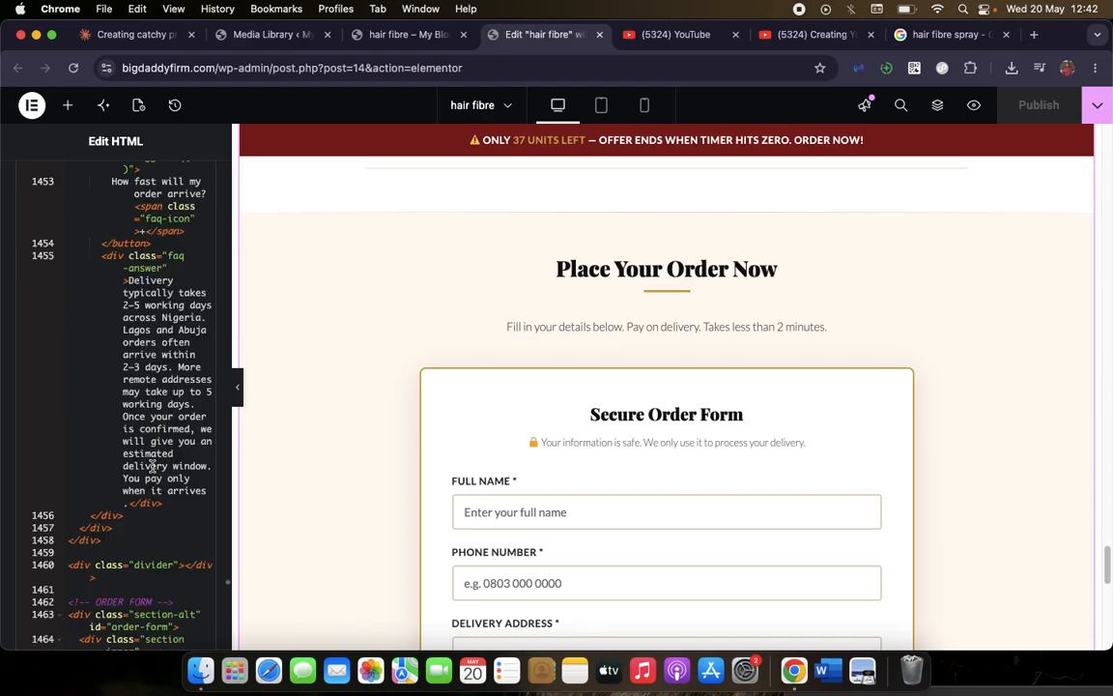
scroll(152, 467, down, 15)
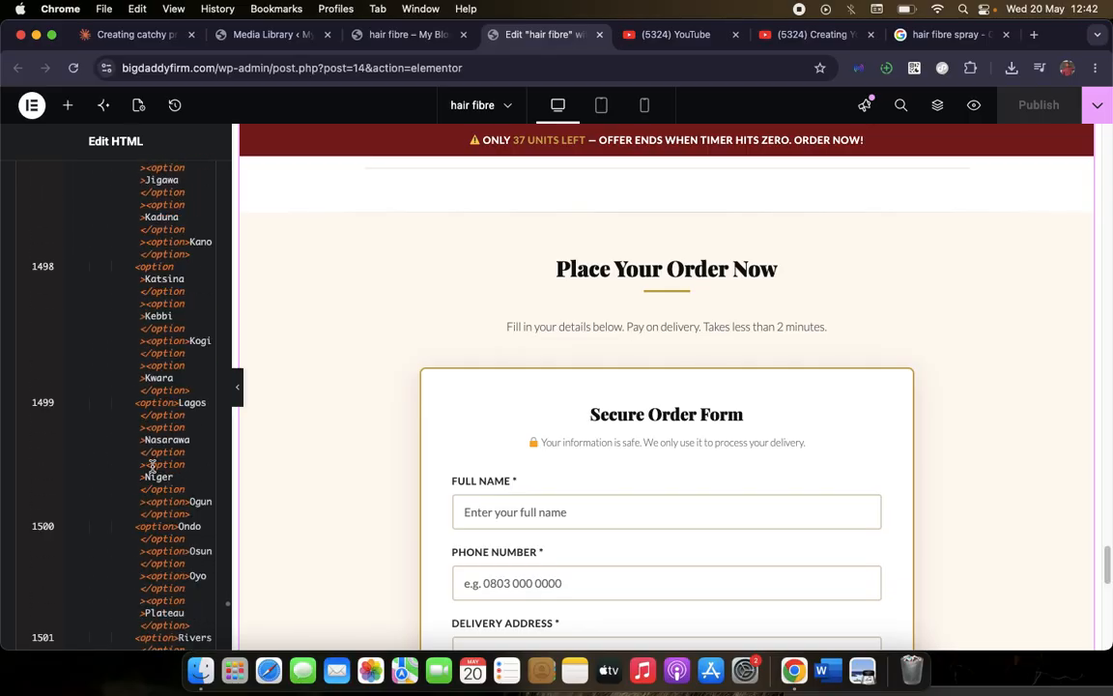
scroll(151, 467, up, 20)
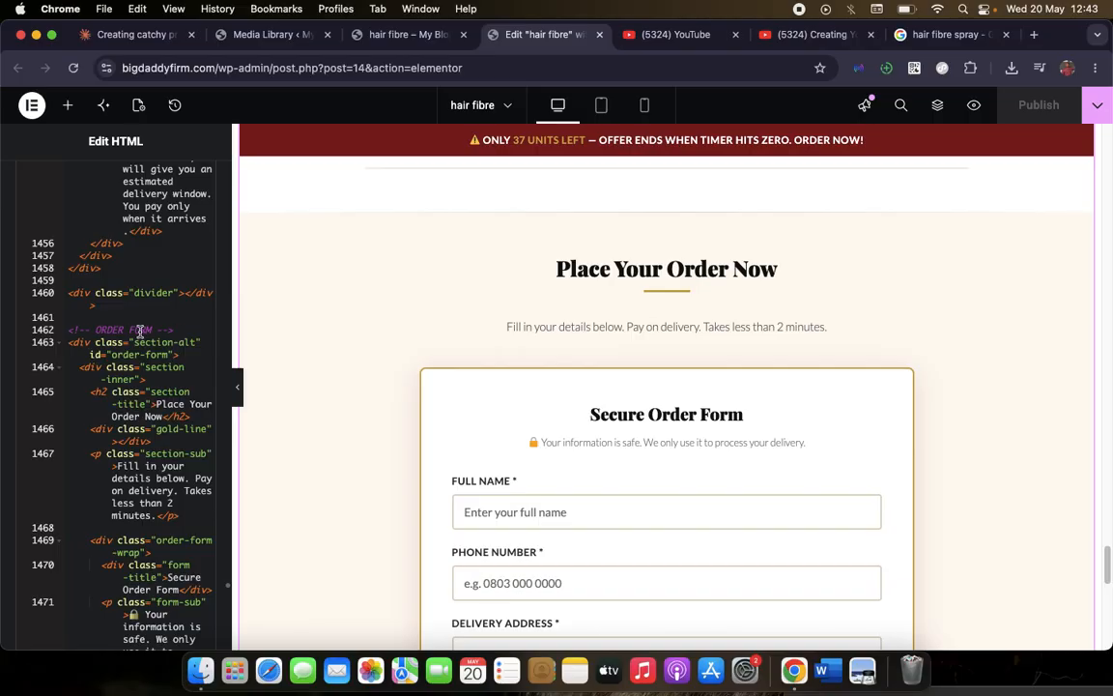
right_click(137, 334)
click(145, 331)
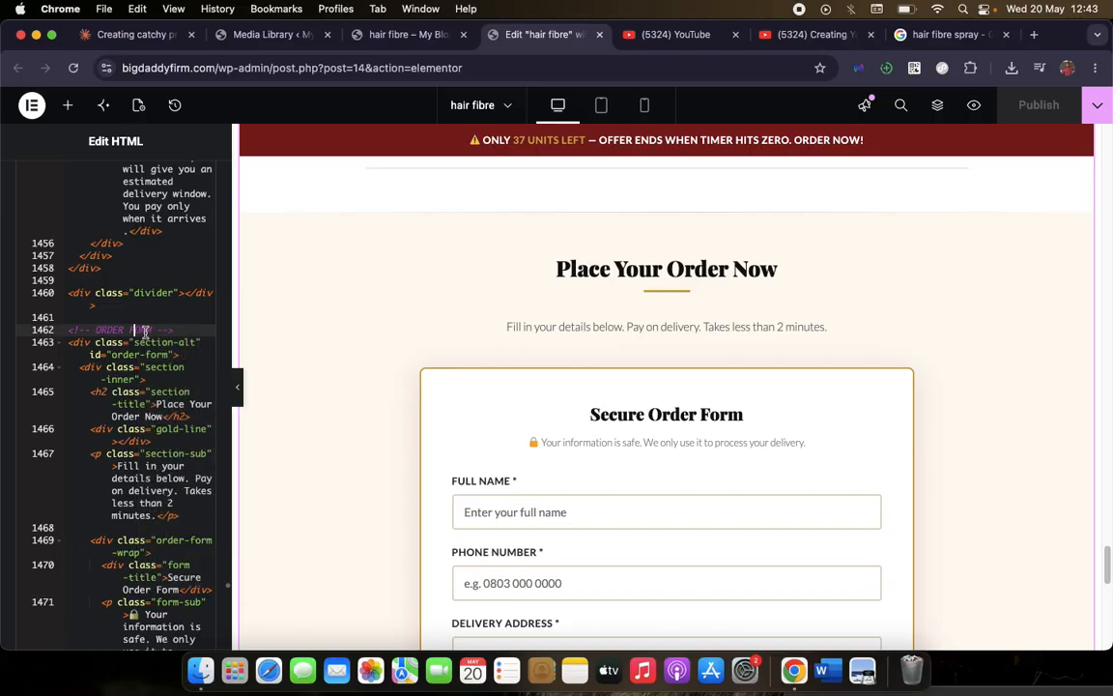
Match the order form code for the Full Name, Phone Number, Delivery Address and State fields with the form in the preview
scroll(556, 461, down, 5)
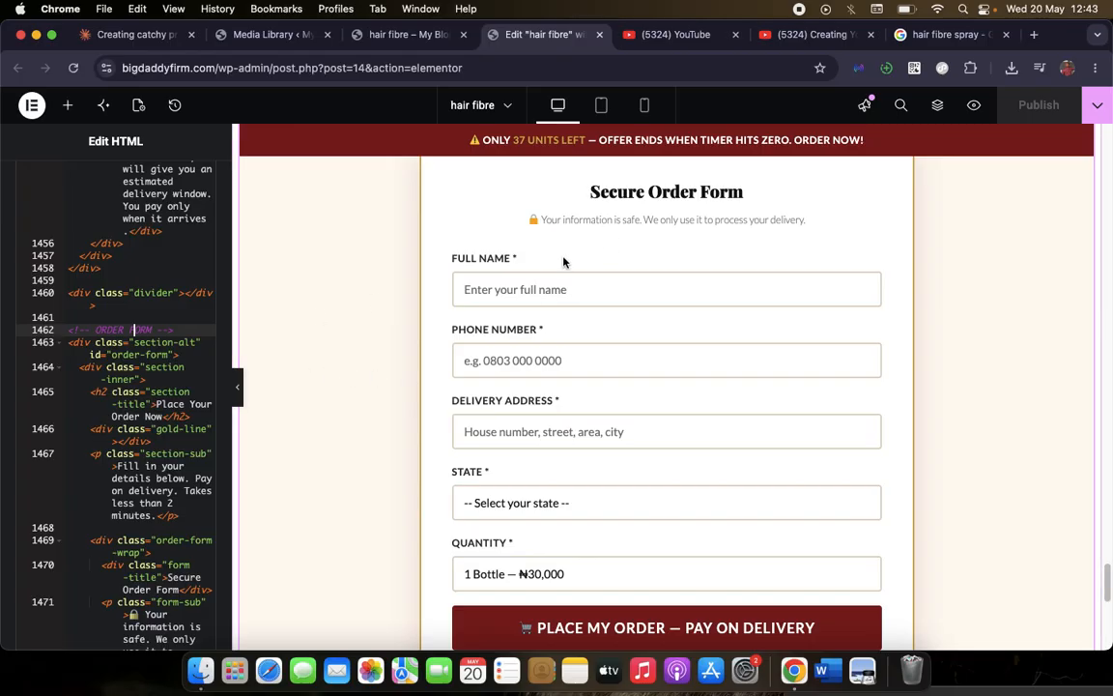
scroll(124, 386, down, 5)
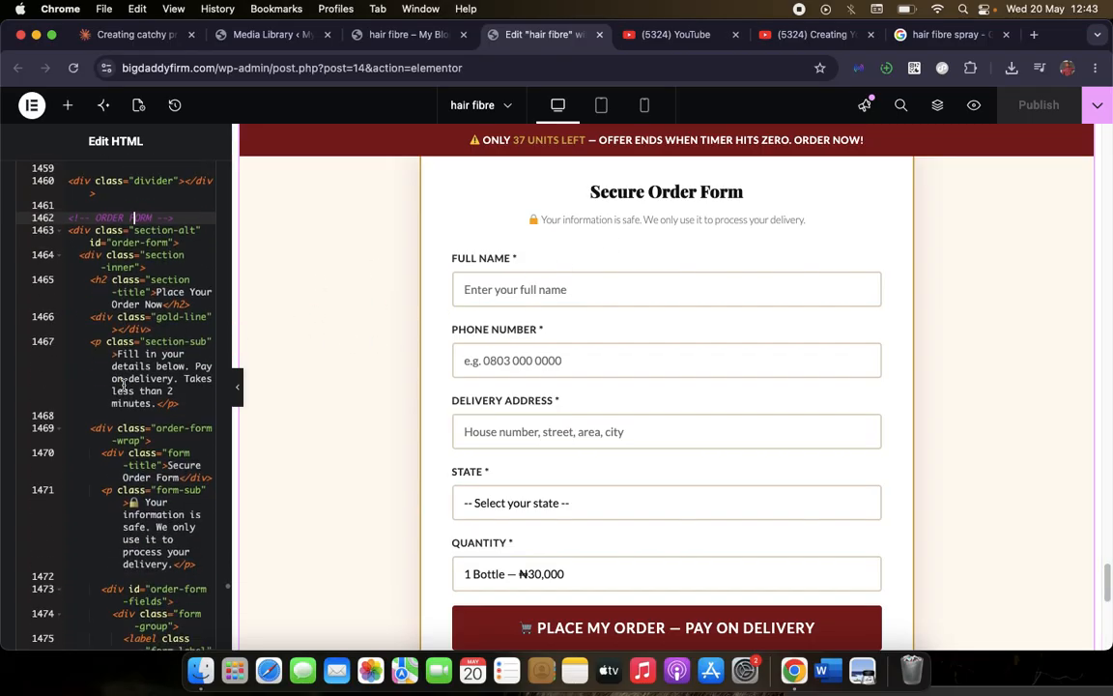
scroll(123, 386, down, 2)
scroll(530, 345, down, 3)
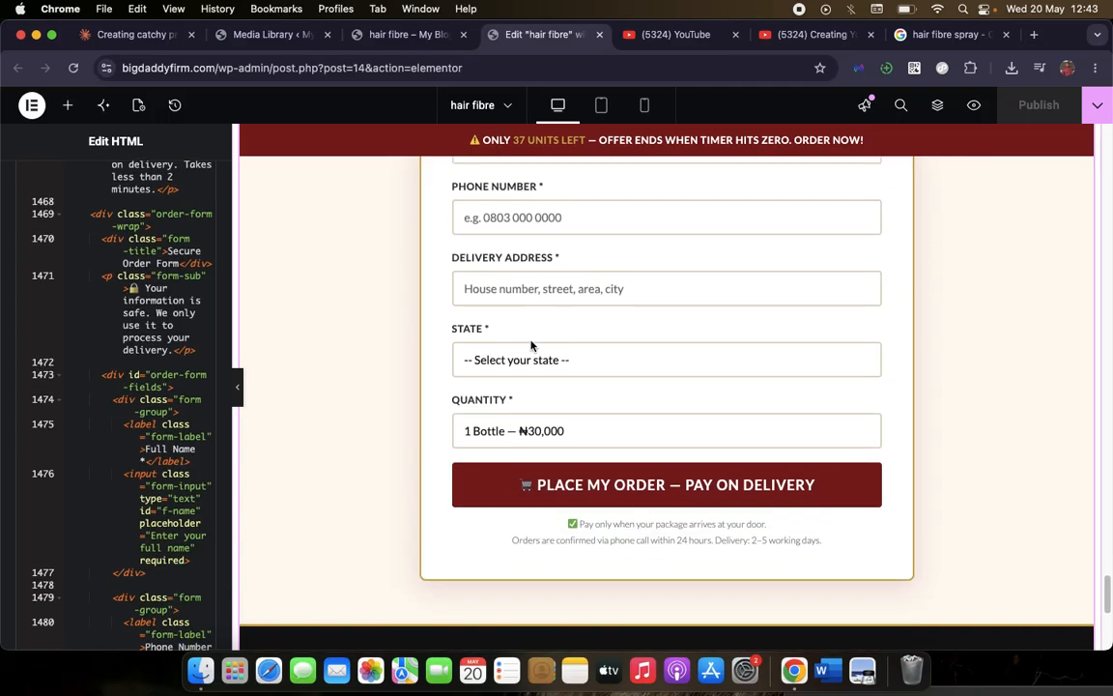
scroll(530, 345, down, 1)
scroll(142, 553, down, 7)
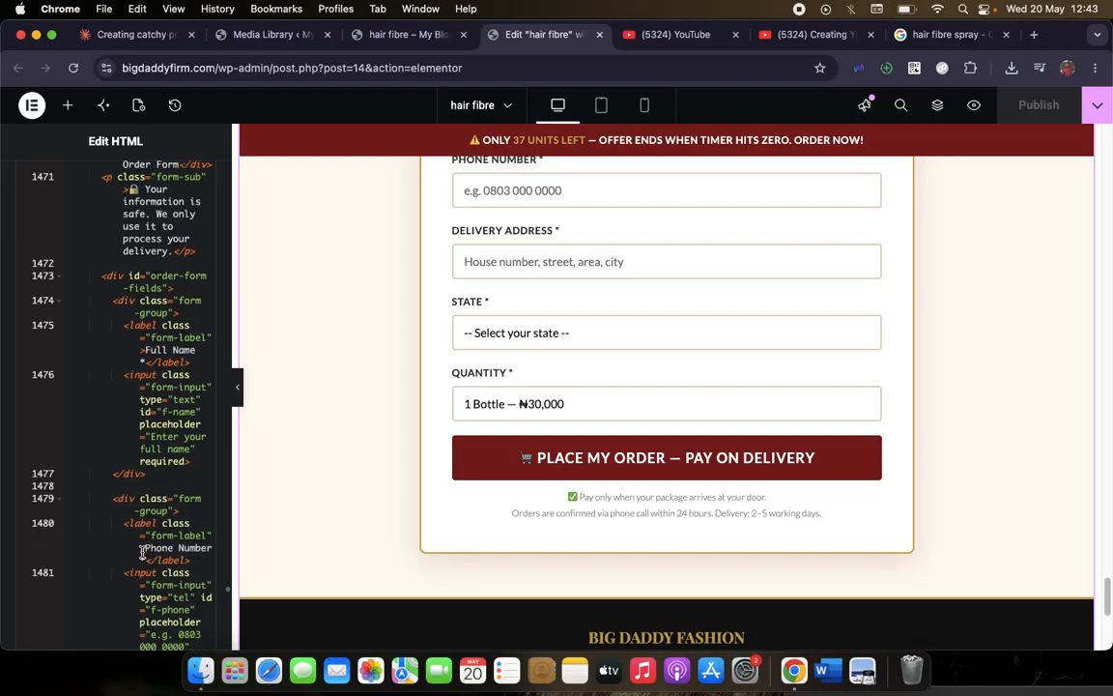
scroll(142, 553, down, 9)
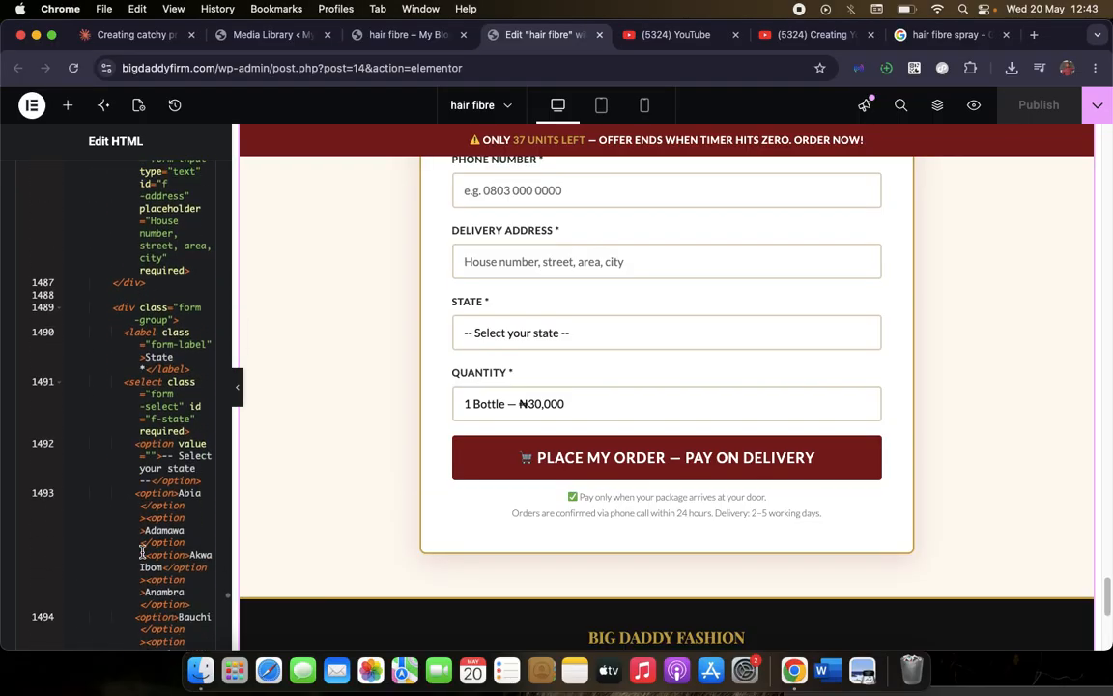
scroll(142, 553, down, 1)
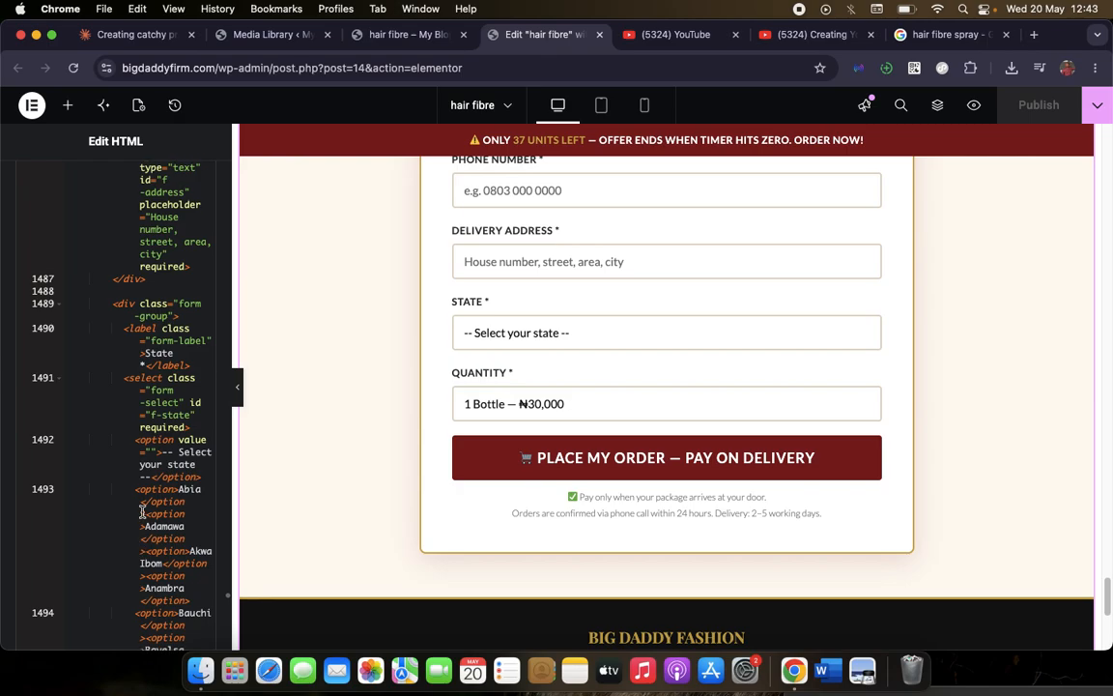
Examine the order form code covering the state list, the quantity options, the pay-on-delivery button and the order note
scroll(197, 479, down, 12)
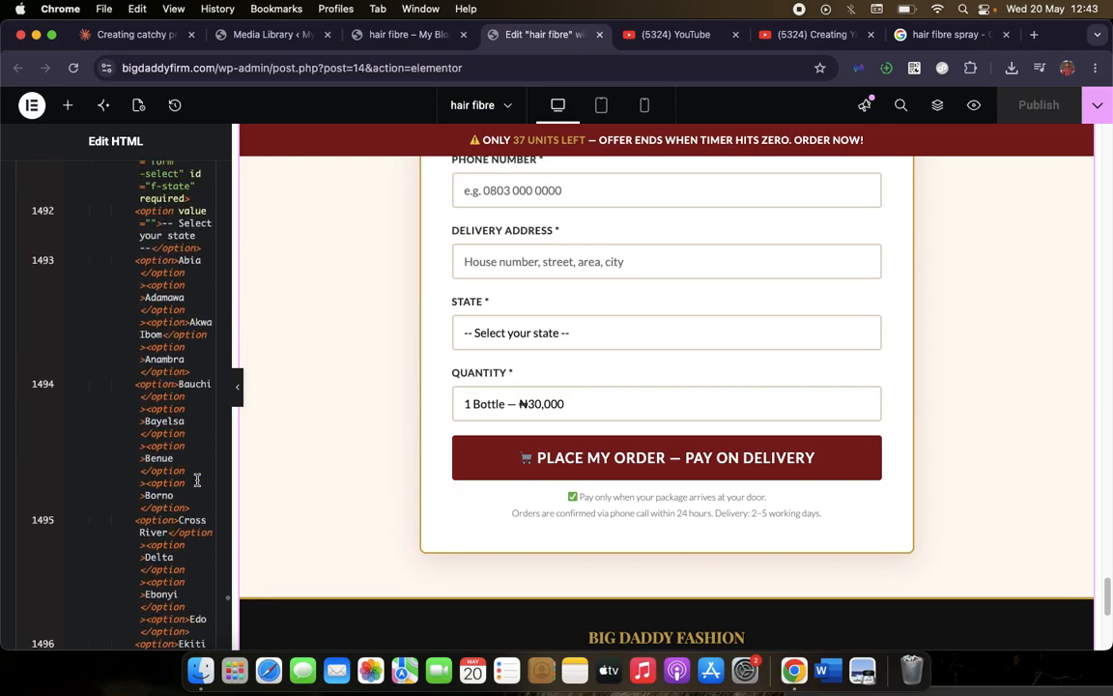
scroll(198, 479, down, 1)
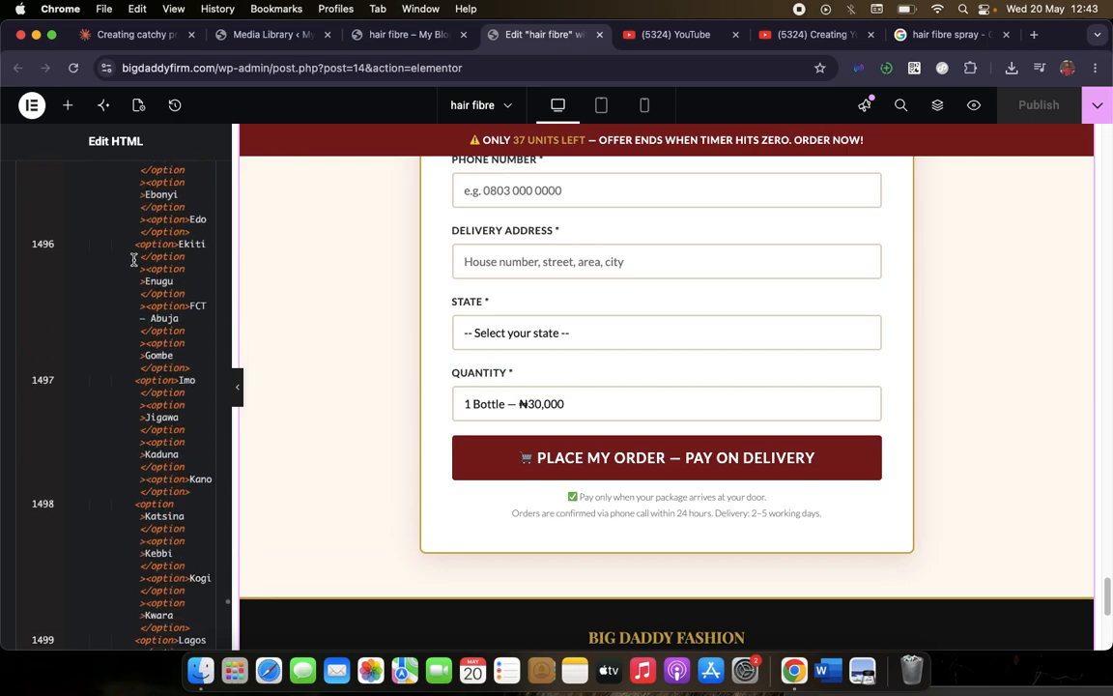
scroll(154, 358, down, 15)
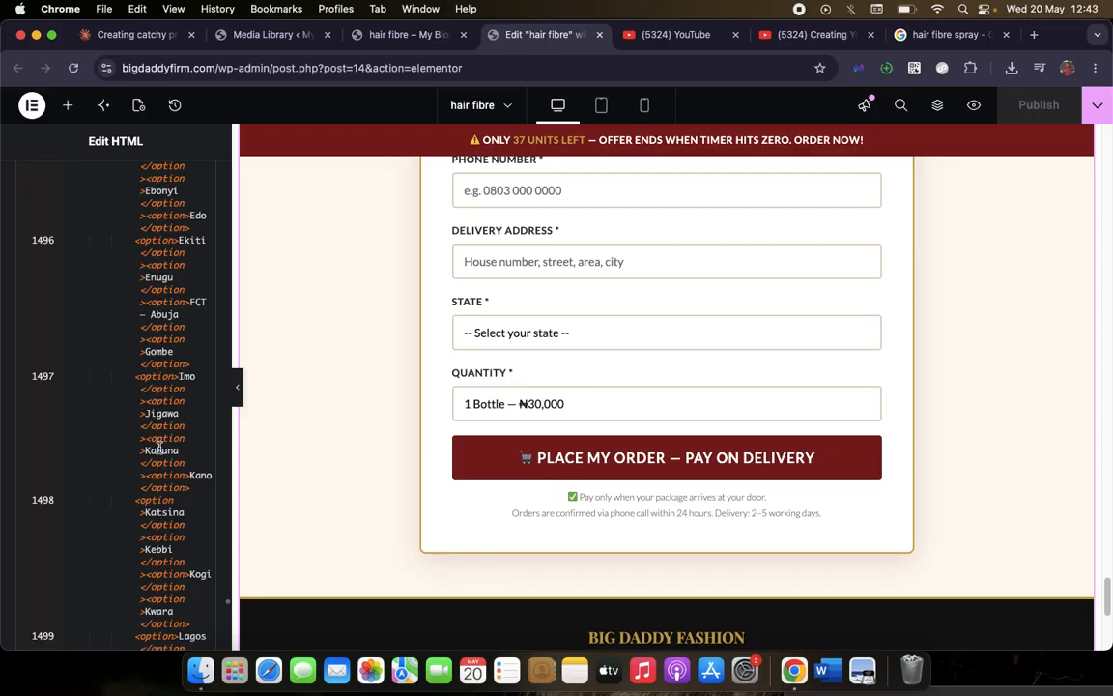
scroll(160, 450, down, 10)
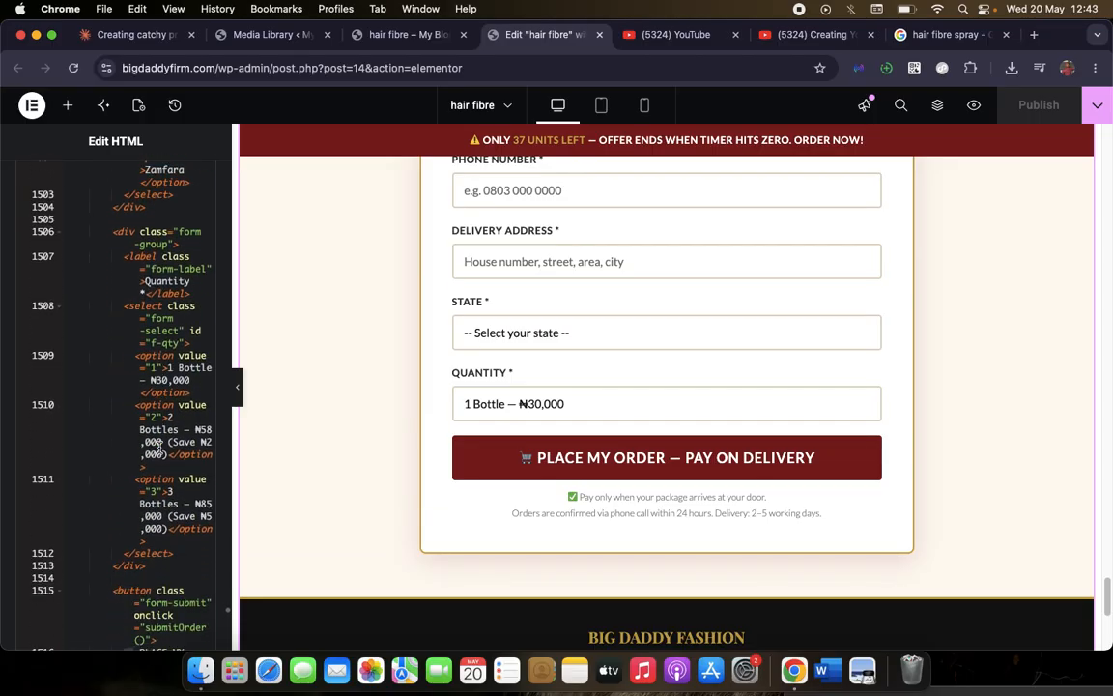
scroll(160, 448, down, 5)
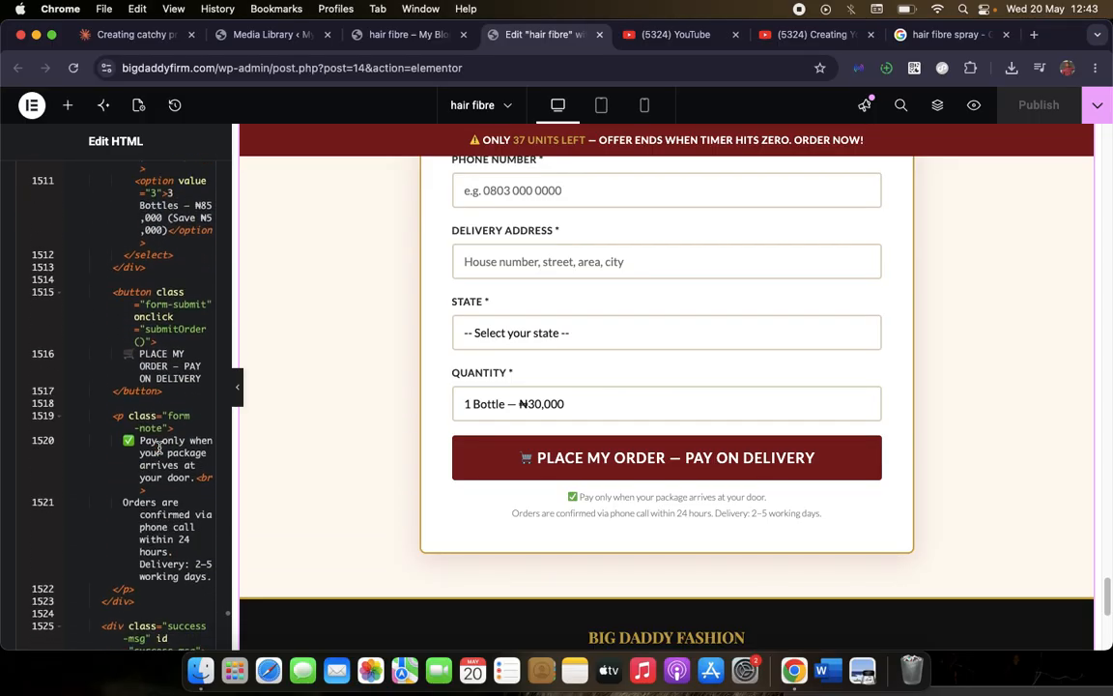
scroll(160, 447, down, 8)
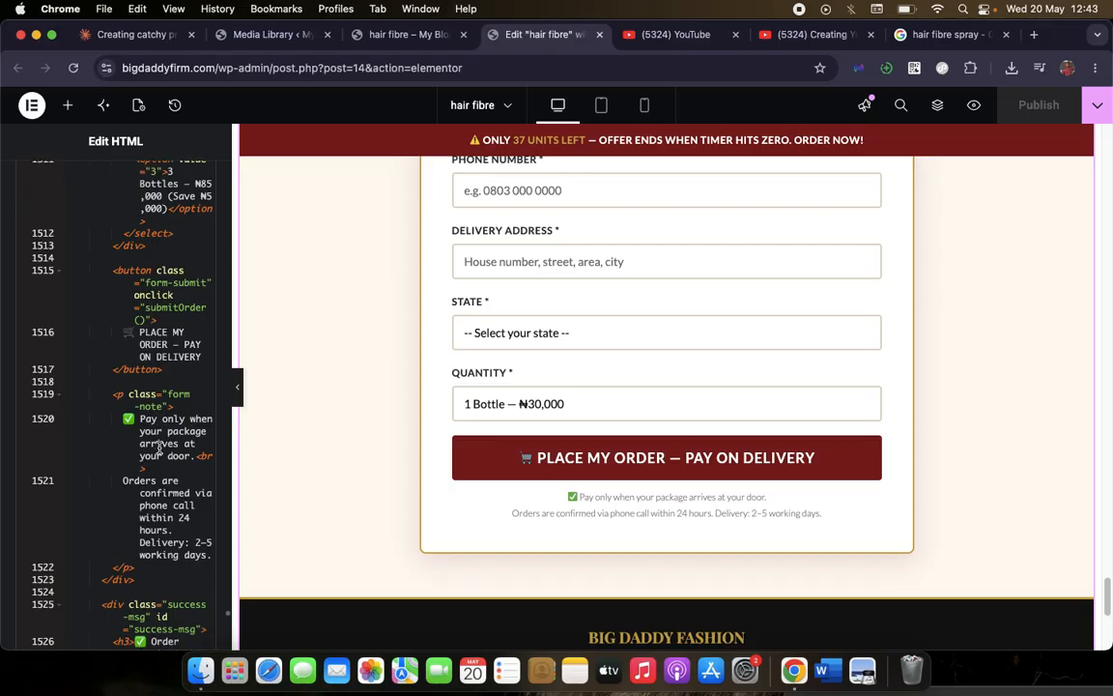
scroll(159, 448, down, 1)
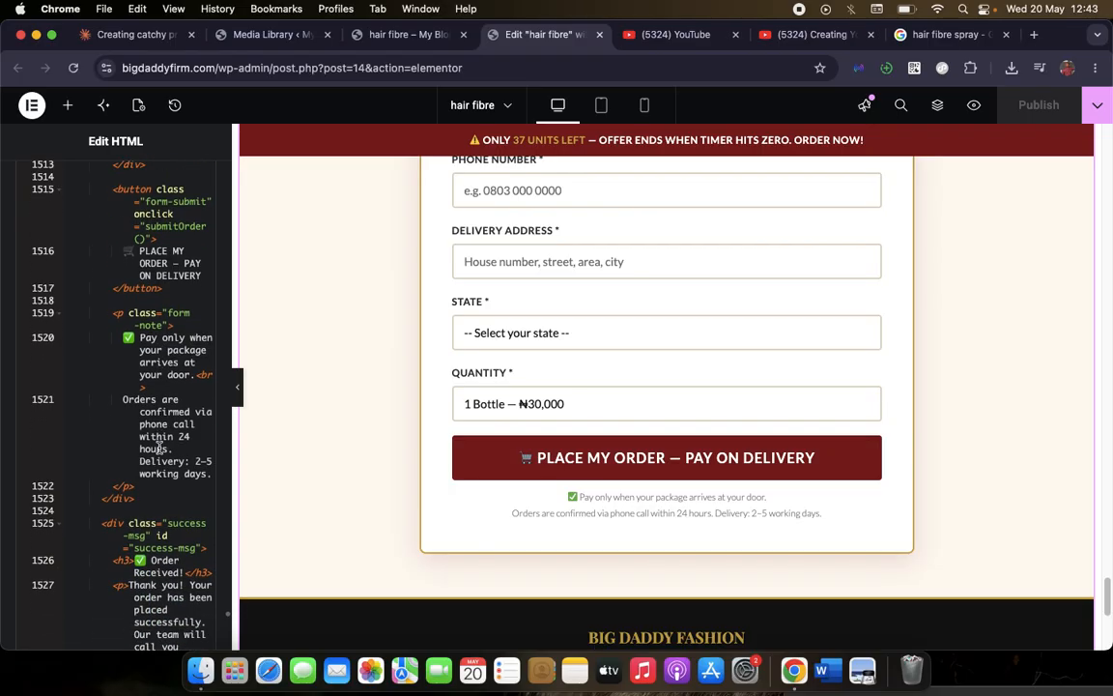
scroll(159, 447, up, 10)
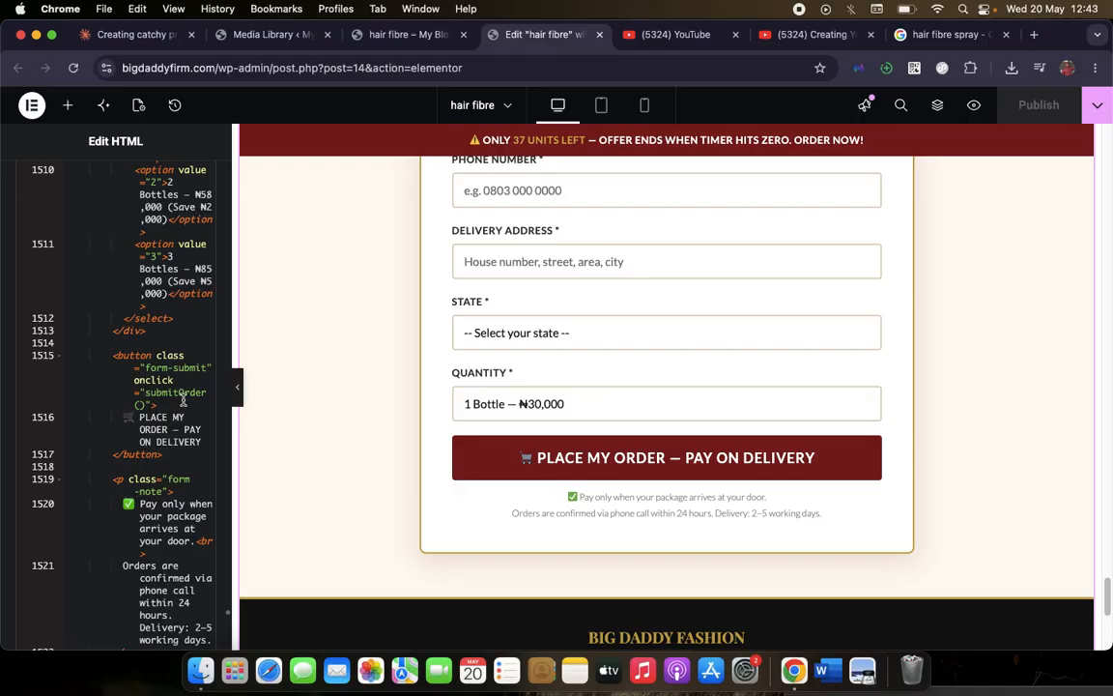
scroll(170, 367, up, 4)
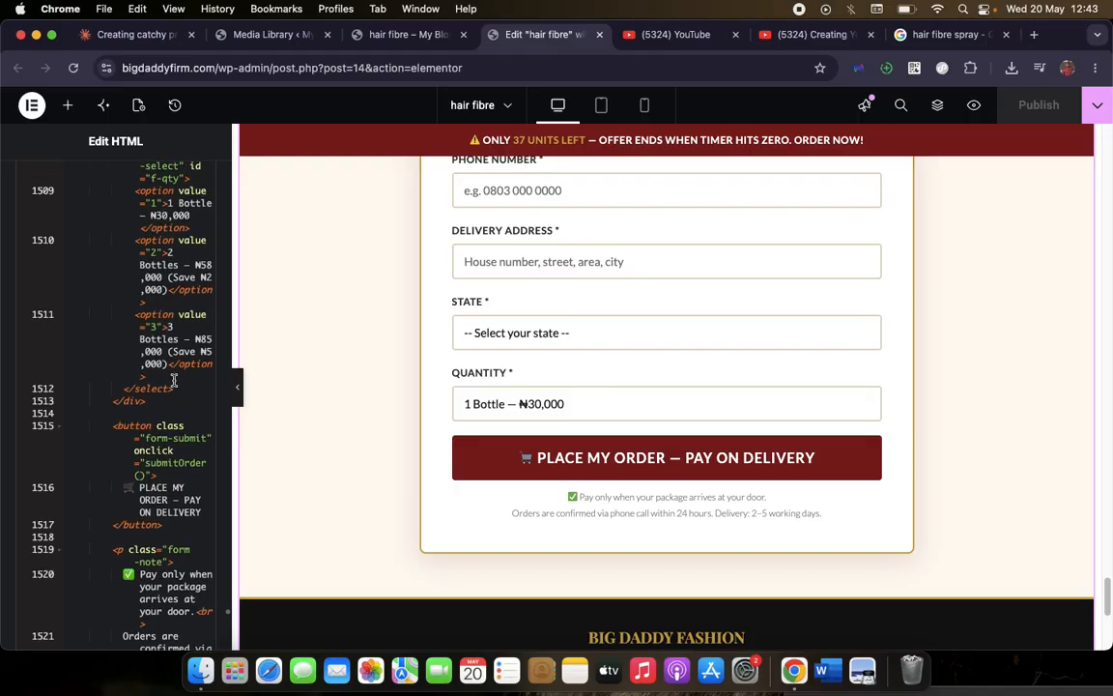
Delete the code of the three bottle options and the closing tags of the Quantity field from the order form
drag(172, 400, 109, 122)
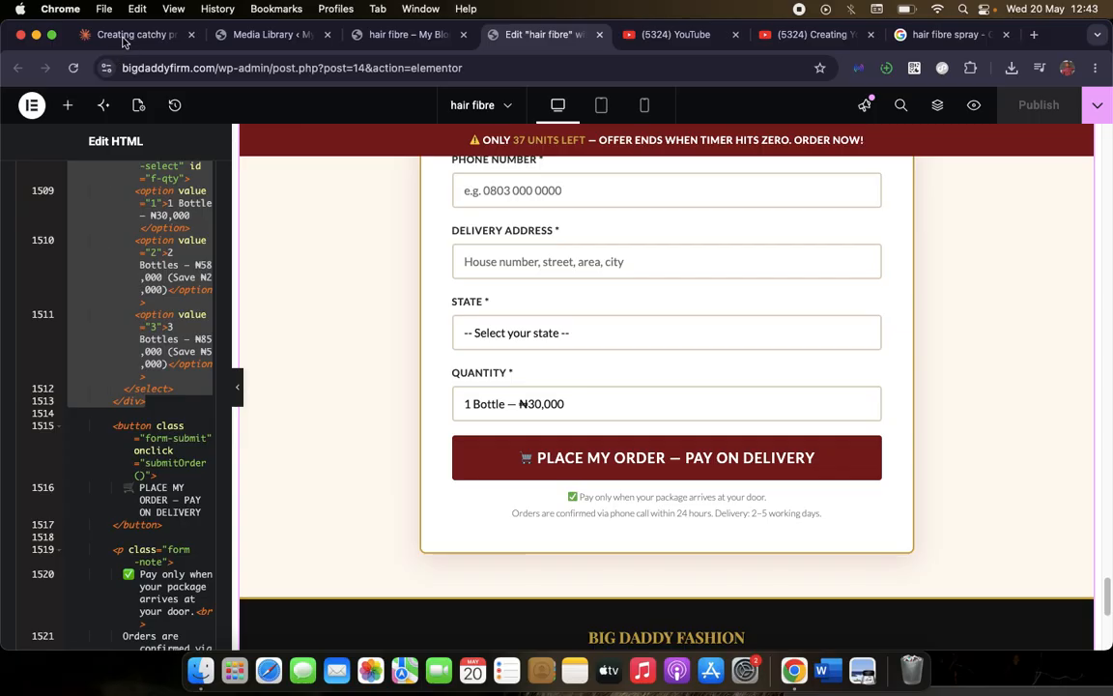
shift+click(138, 191)
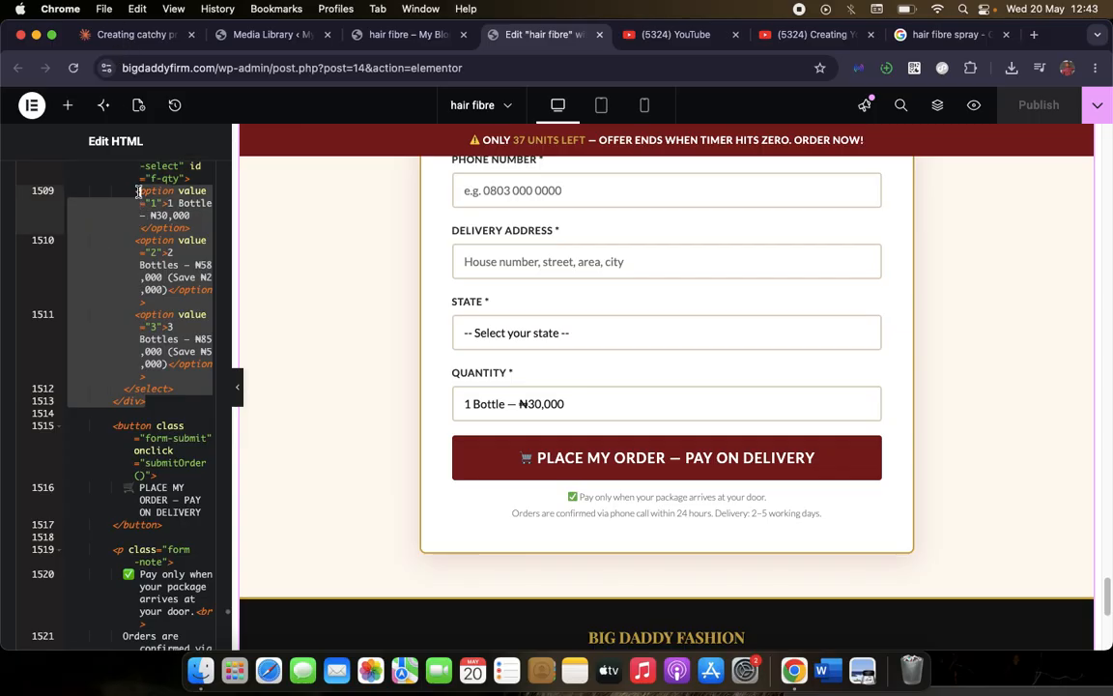
text(<)
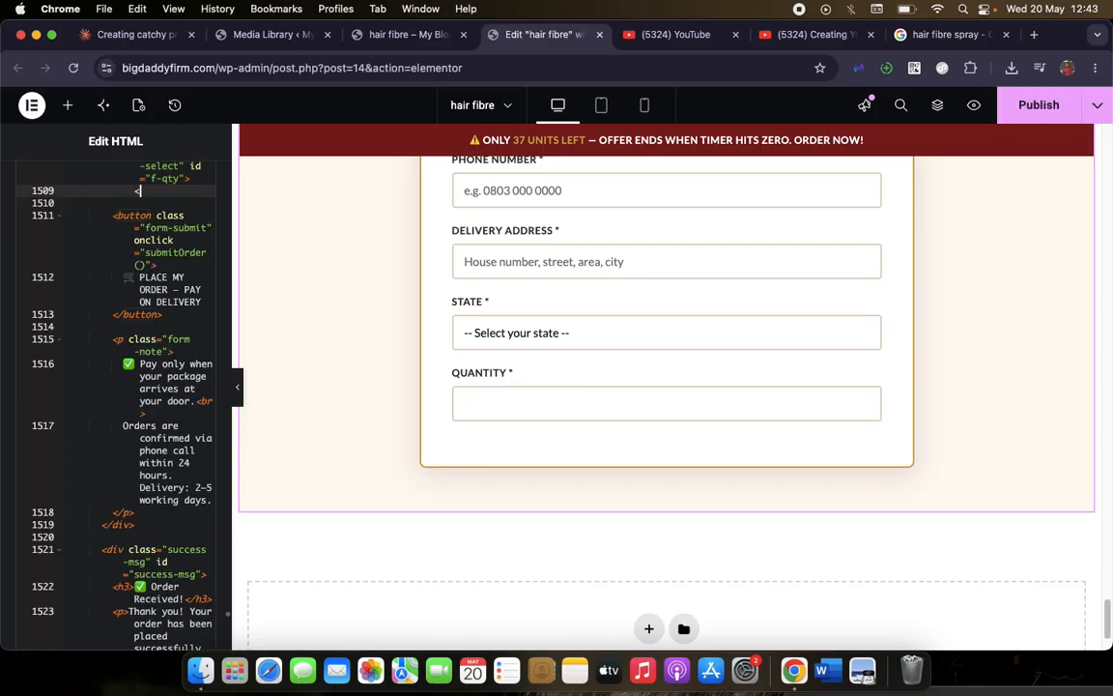
Delete the rest of the Quantity field code, together with the State list's closing tags and its Yobe and Zamfara options
scroll(163, 344, up, 5)
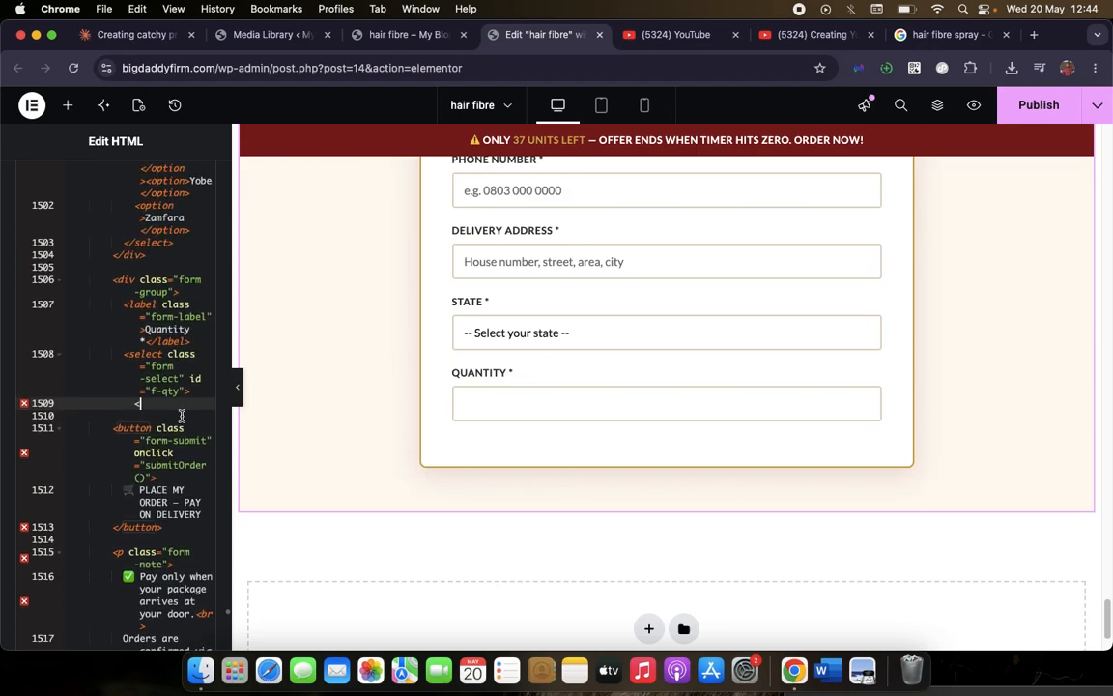
drag(178, 405, 123, 183)
key(BackSpace)
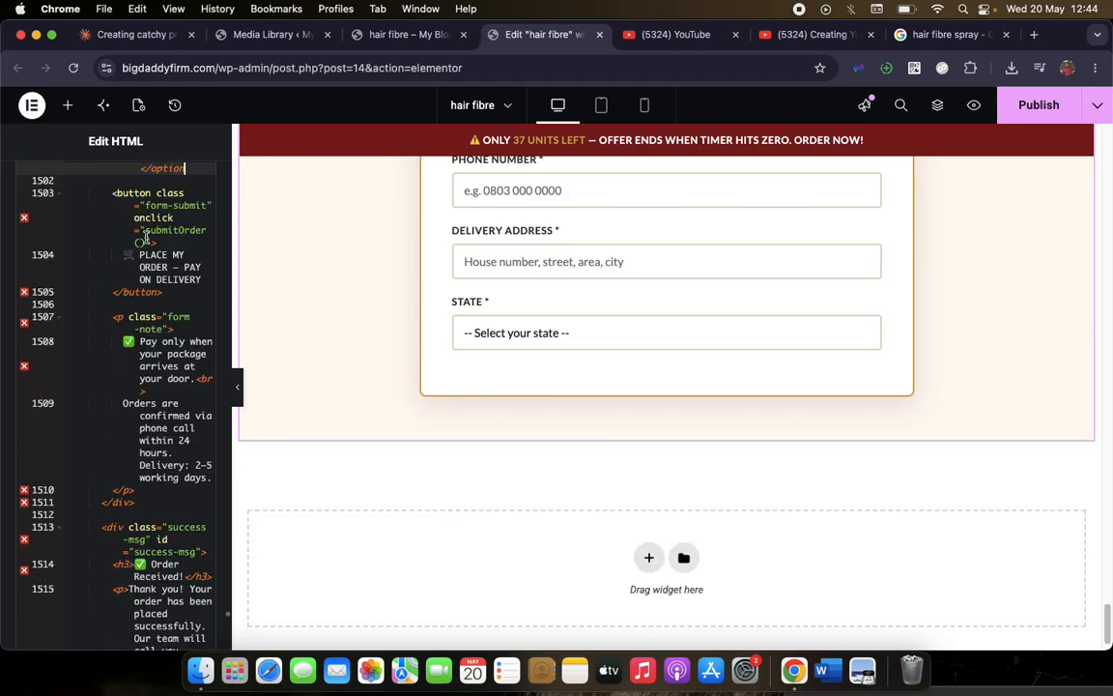
Delete the remaining State field code, from the Taraba option back through the state options and select tag into the State label
scroll(150, 250, up, 5)
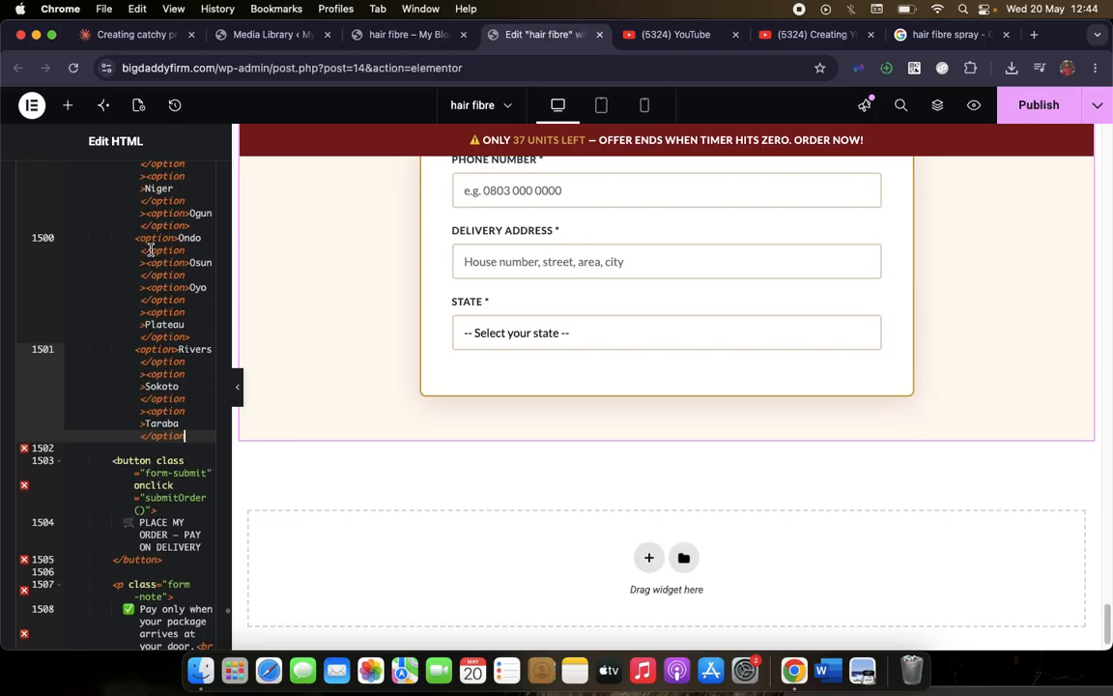
drag(185, 436, 178, 154)
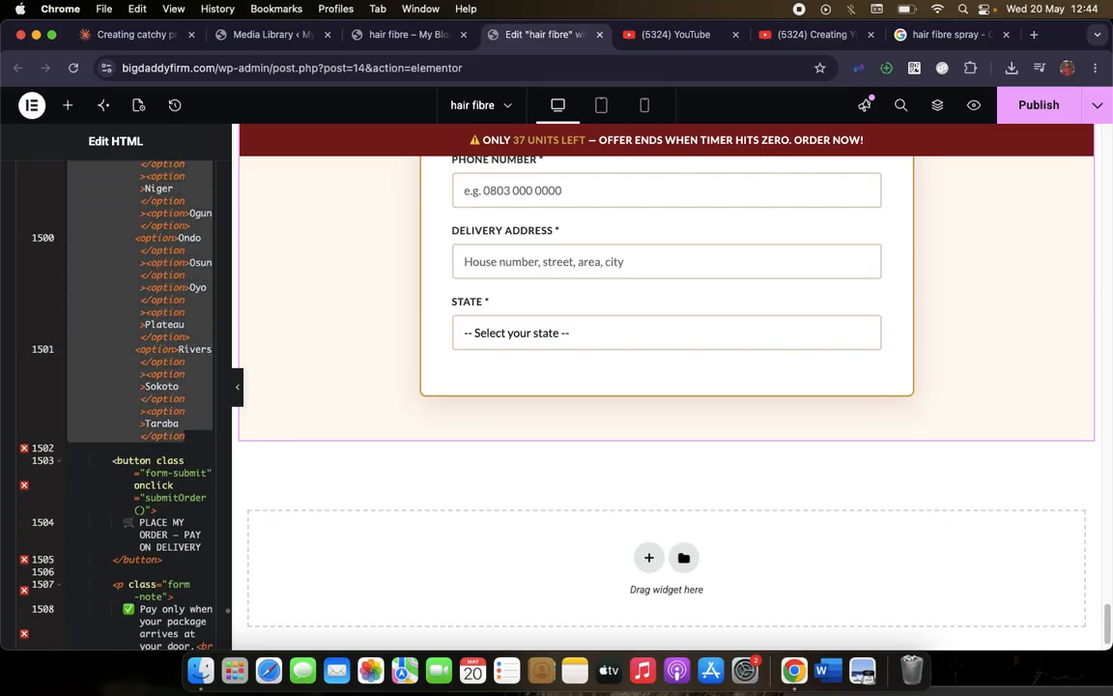
scroll(112, 305, up, 3)
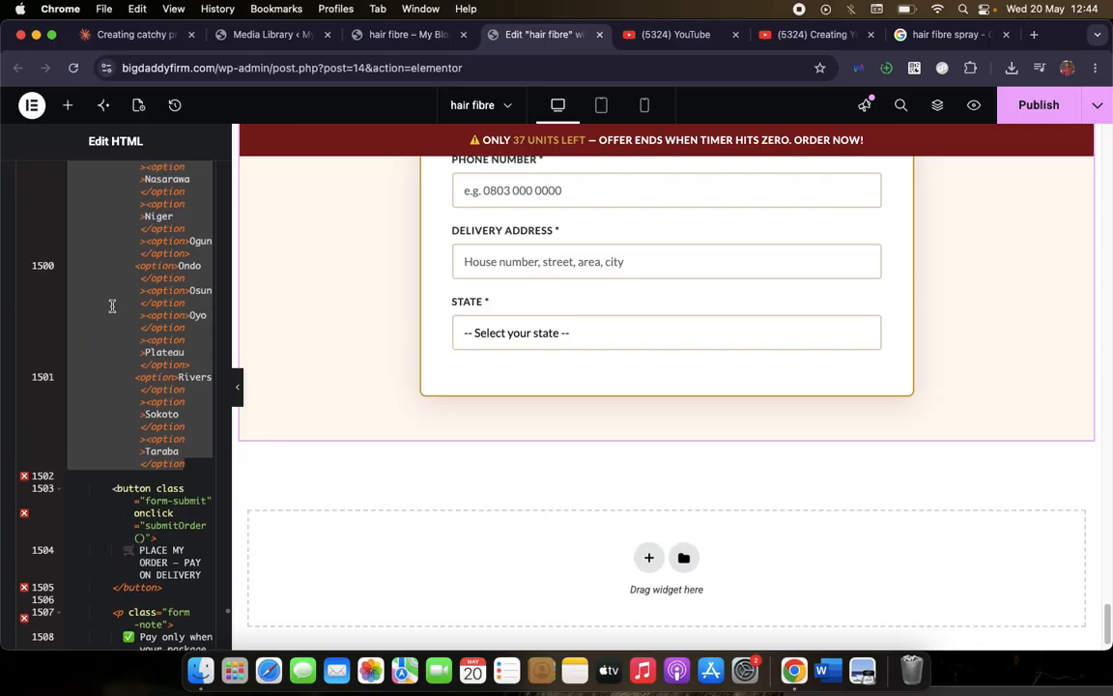
scroll(112, 305, up, 8)
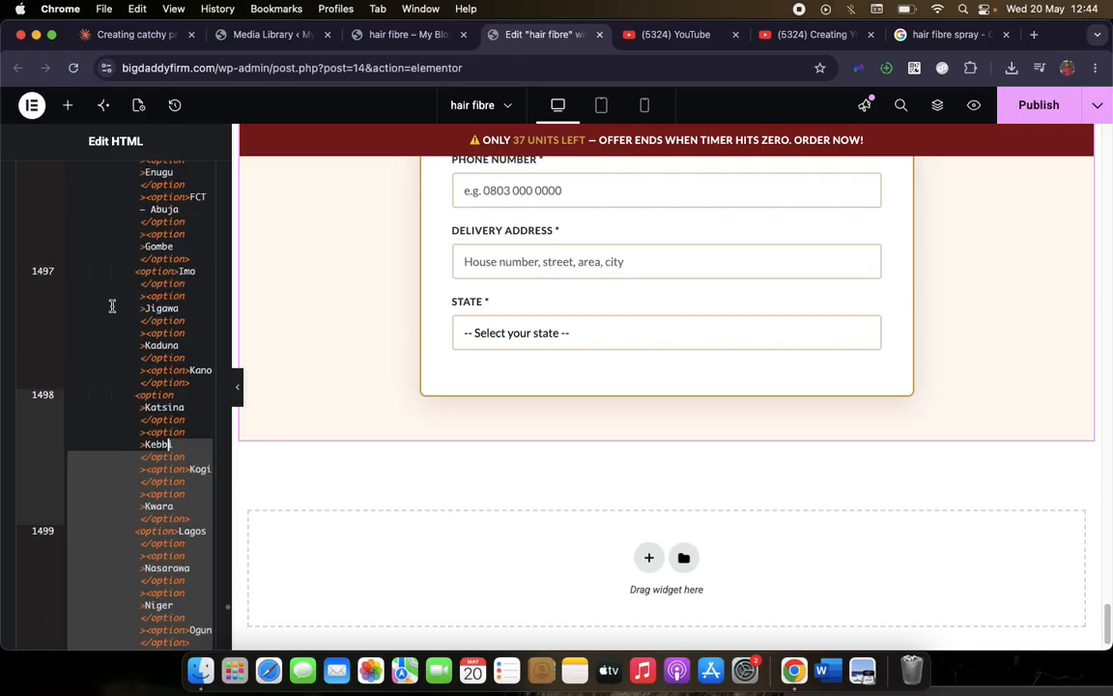
drag(179, 471, 185, 162)
scroll(115, 373, up, 10)
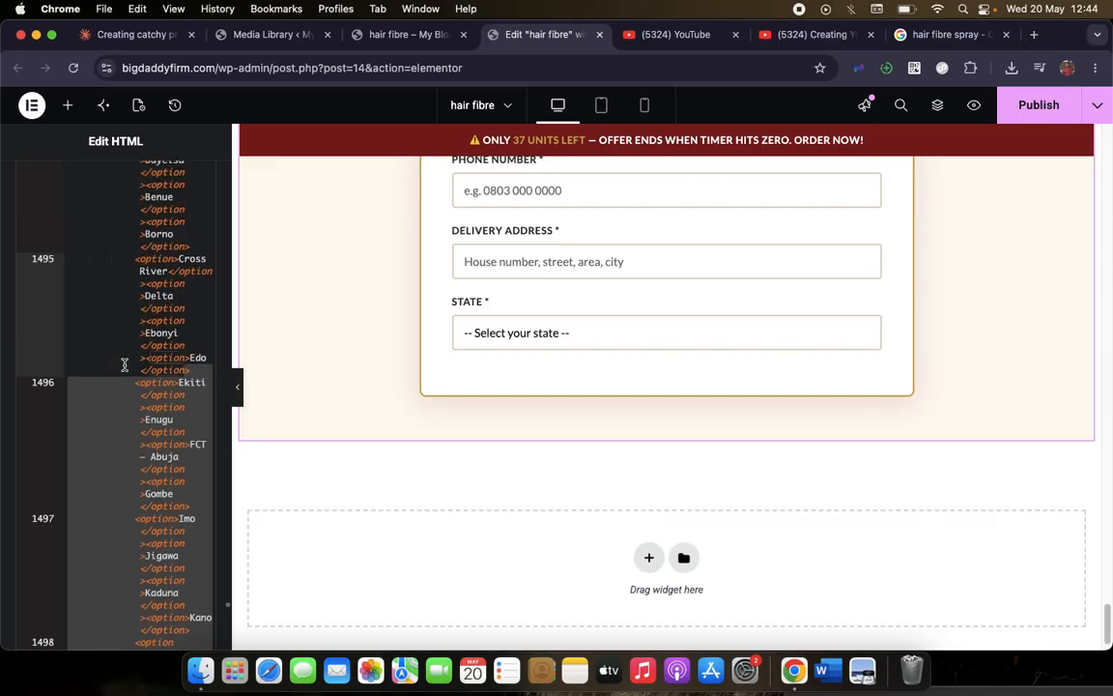
scroll(123, 364, down, 1)
drag(179, 580, 184, 161)
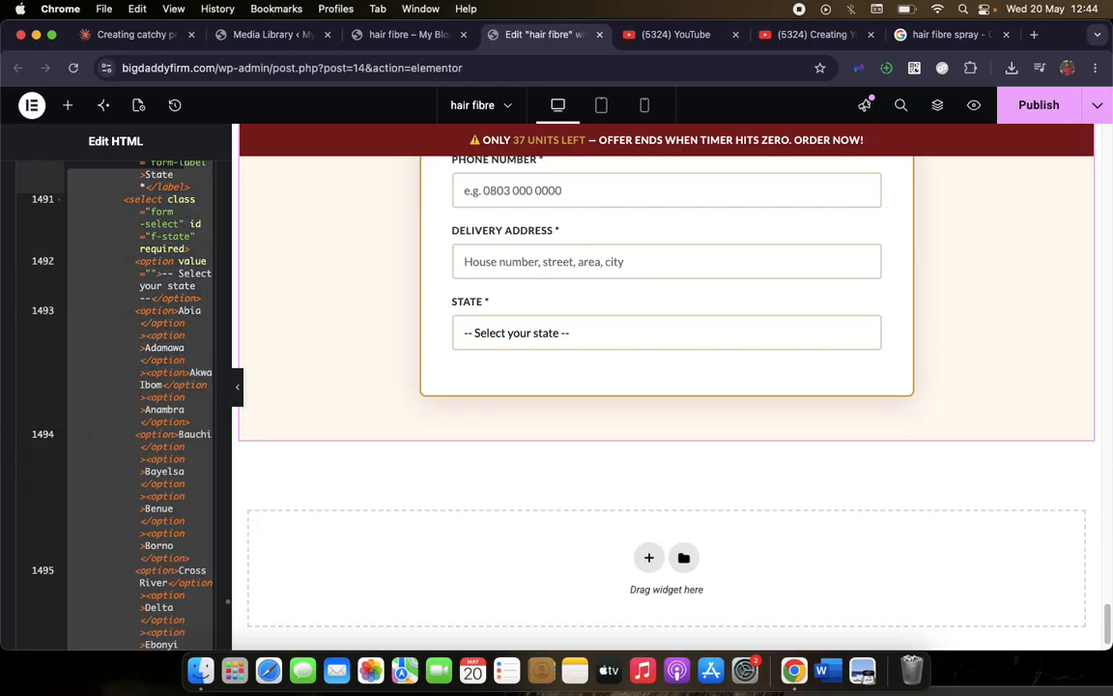
key(BackSpace)
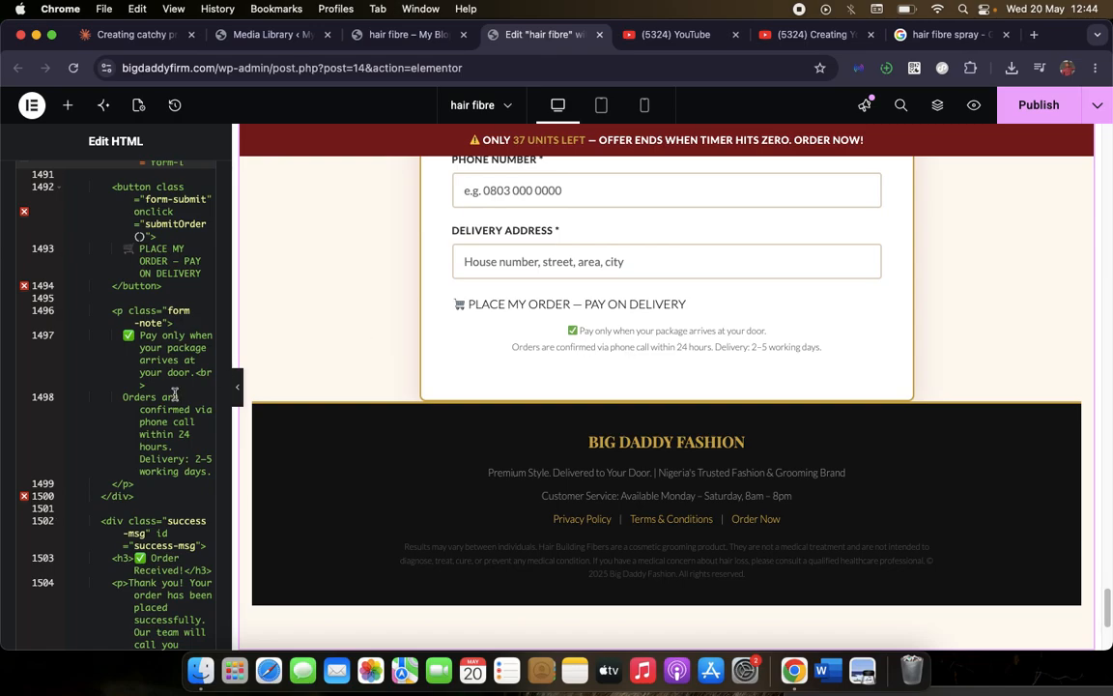
Delete the leftover State label code, the Delivery Address field and the attributes of the Phone Number input
scroll(171, 390, up, 10)
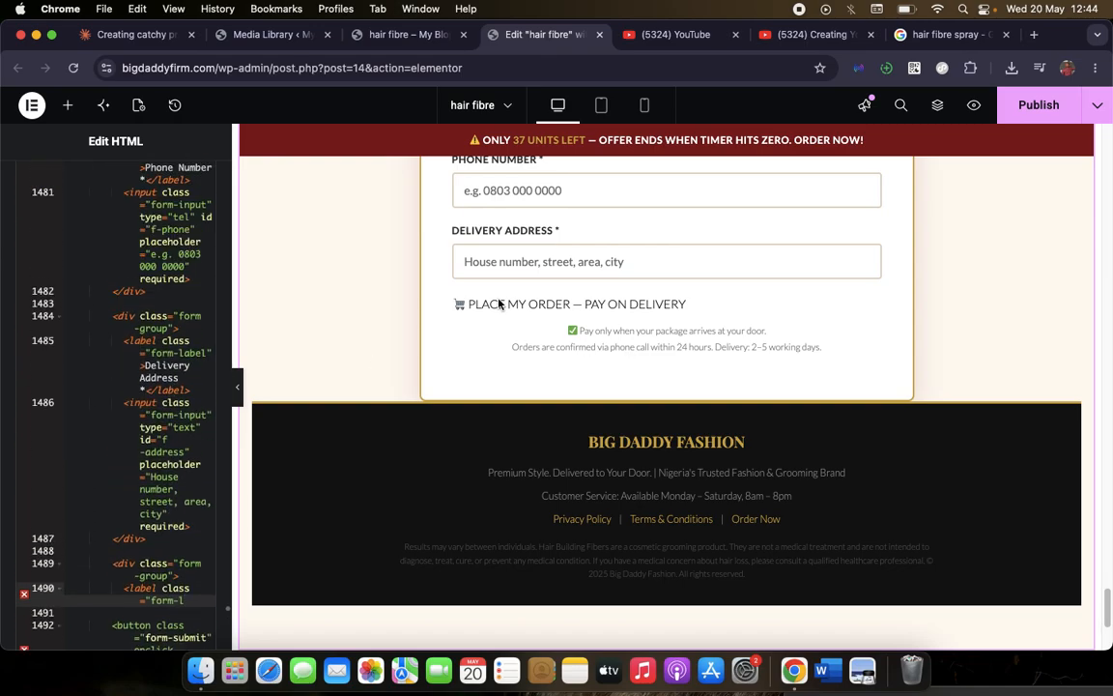
scroll(499, 304, up, 4)
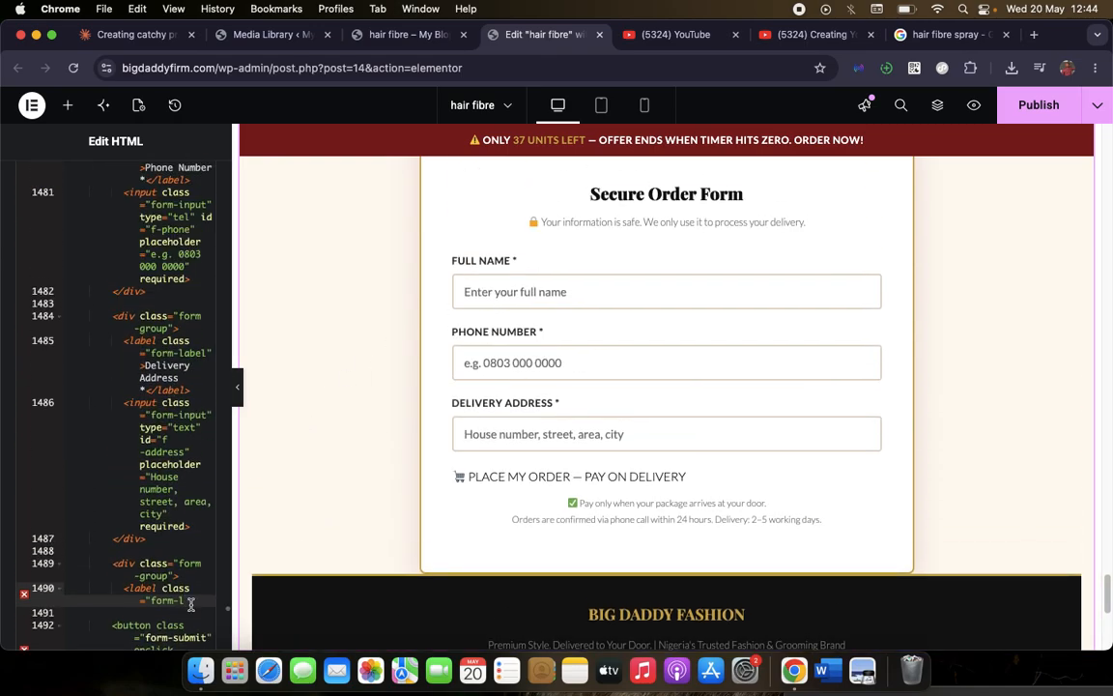
drag(190, 602, 107, 207)
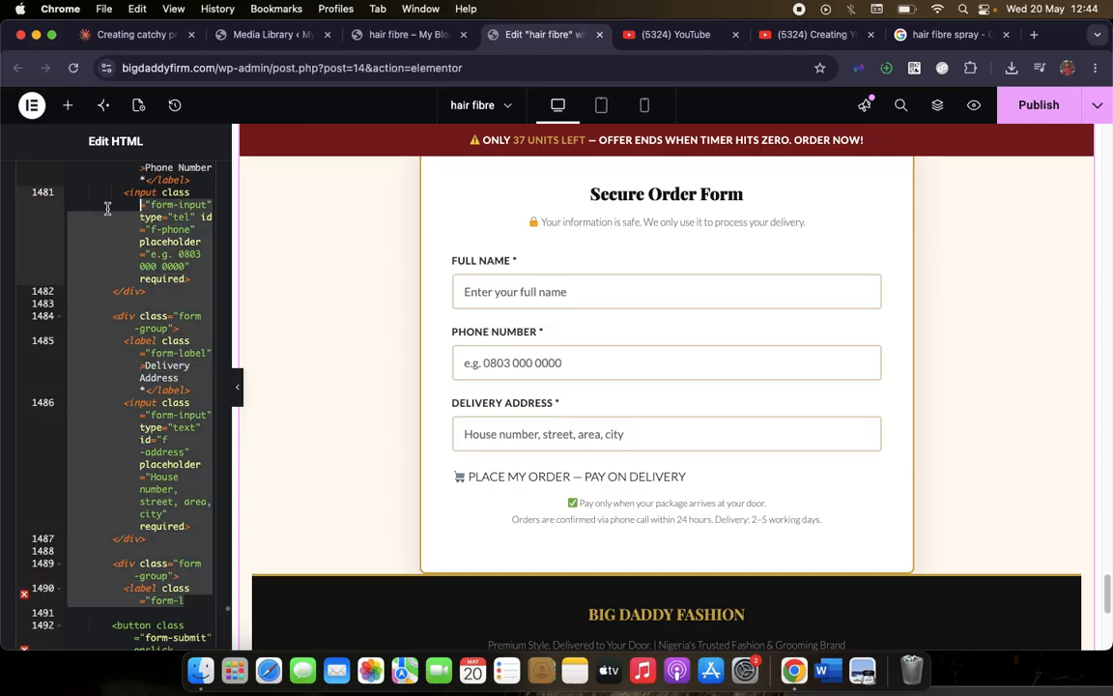
key(BackSpace)
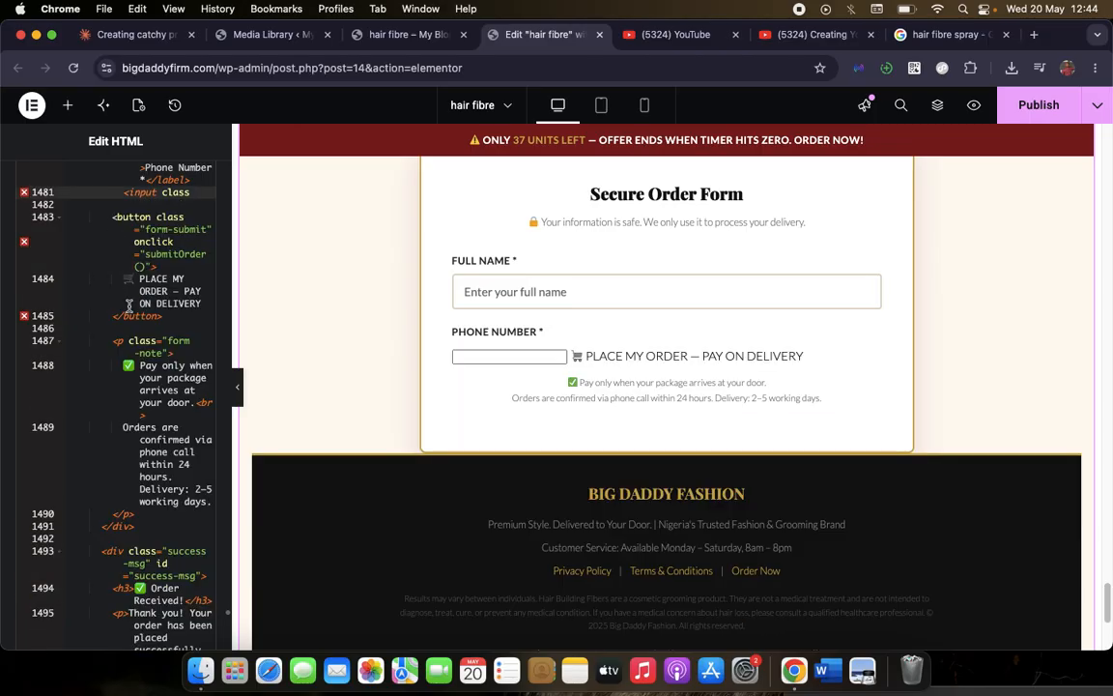
Delete the remaining Phone Number code, the Full Name field and the text of the form-sub paragraph
scroll(129, 306, up, 4)
drag(199, 395, 104, 189)
key(BackSpace)
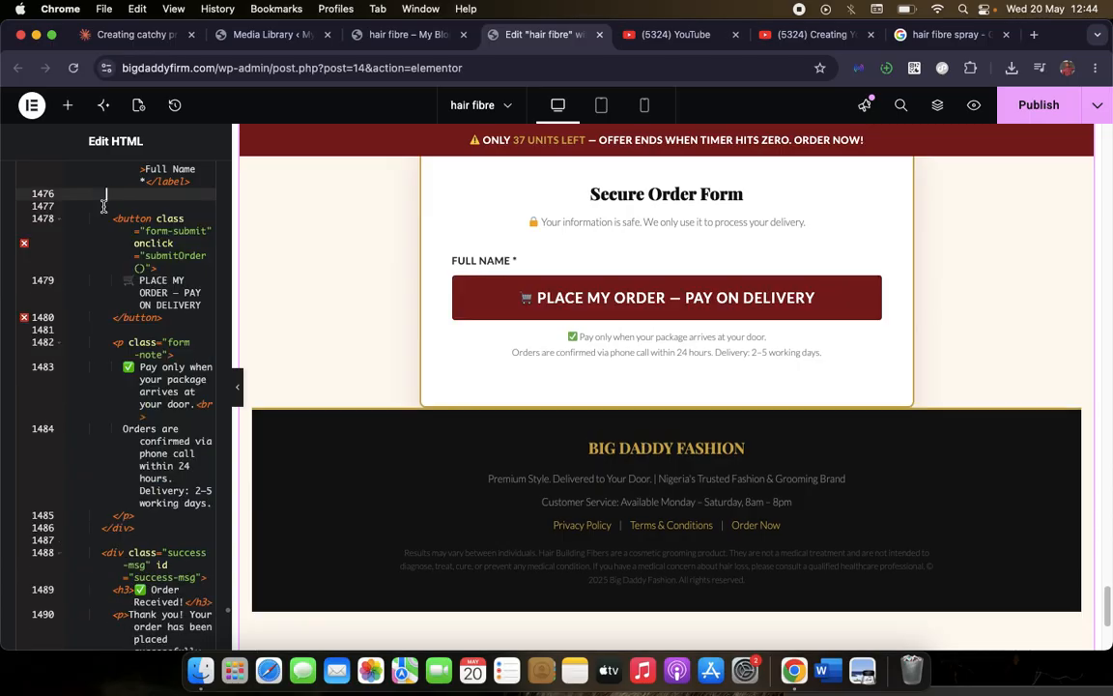
scroll(128, 343, up, 3)
drag(149, 374, 98, 187)
key(BackSpace)
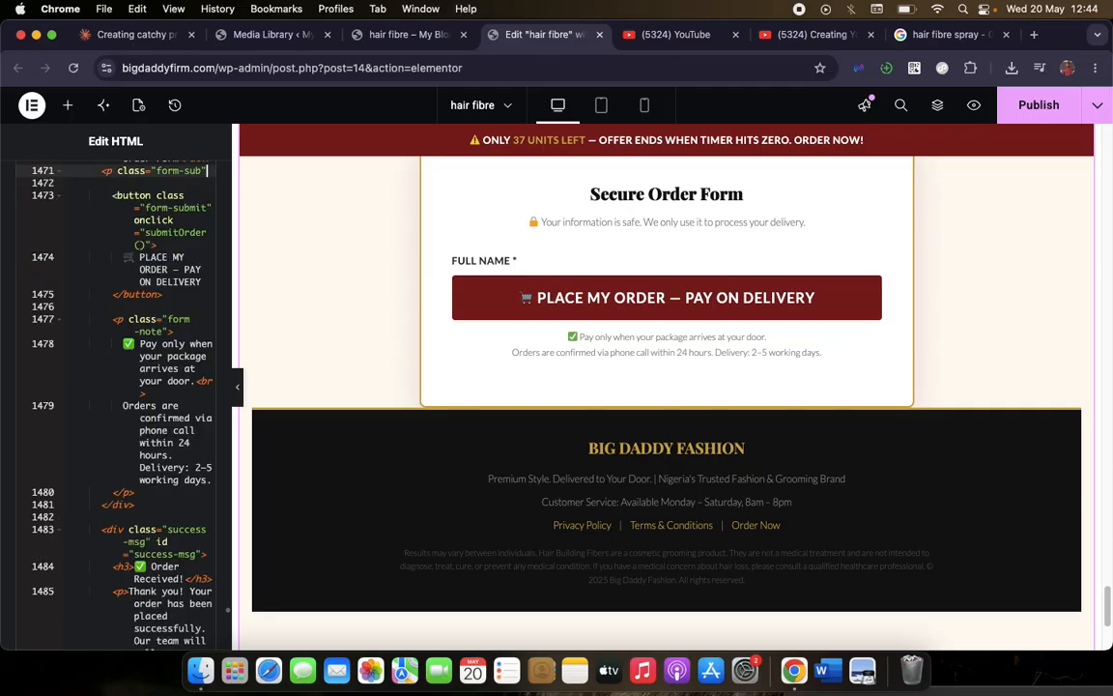
Delete the order form code from the "ORDER FORM" comment through the form-sub paragraph tag, keeping the pay-on-delivery button
scroll(118, 248, up, 3)
scroll(118, 249, up, 2)
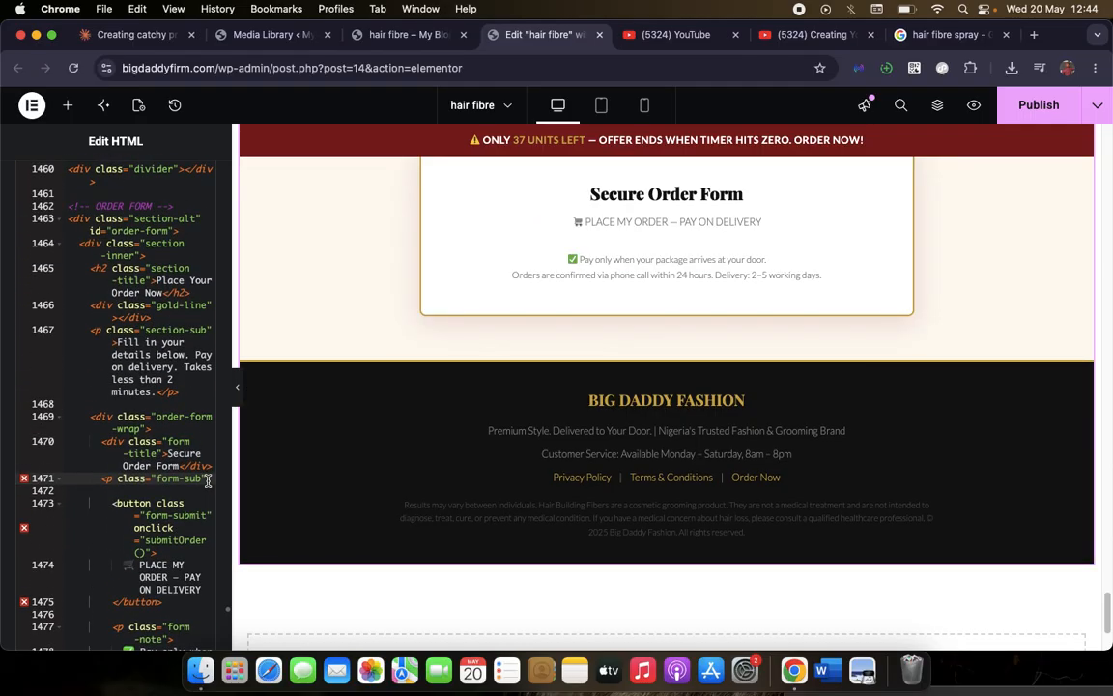
drag(207, 481, 65, 205)
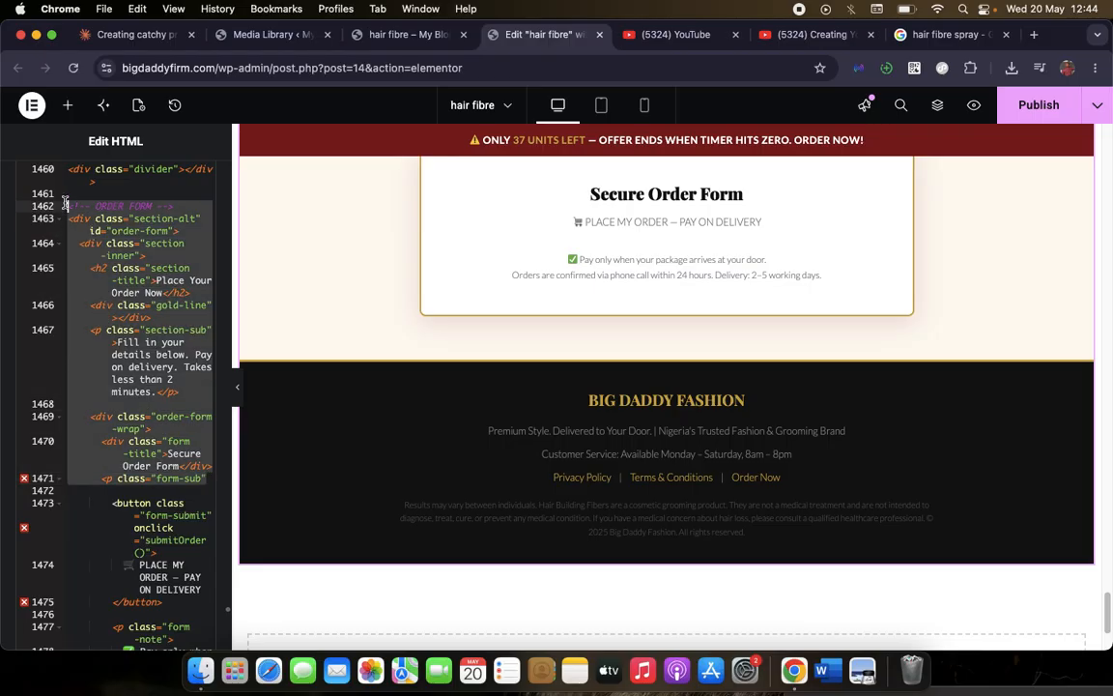
key(BackSpace)
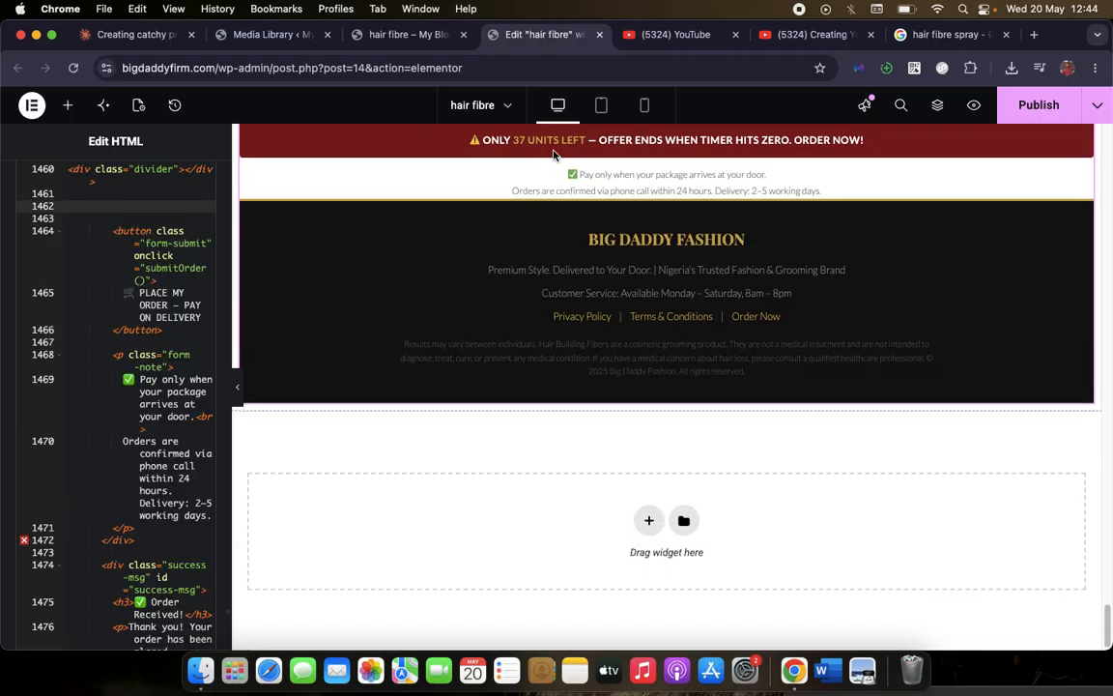
Review the preview from the bottom pay-on-delivery button up through the FAQ and guarantee to the product's price and order buttons
scroll(613, 284, up, 3)
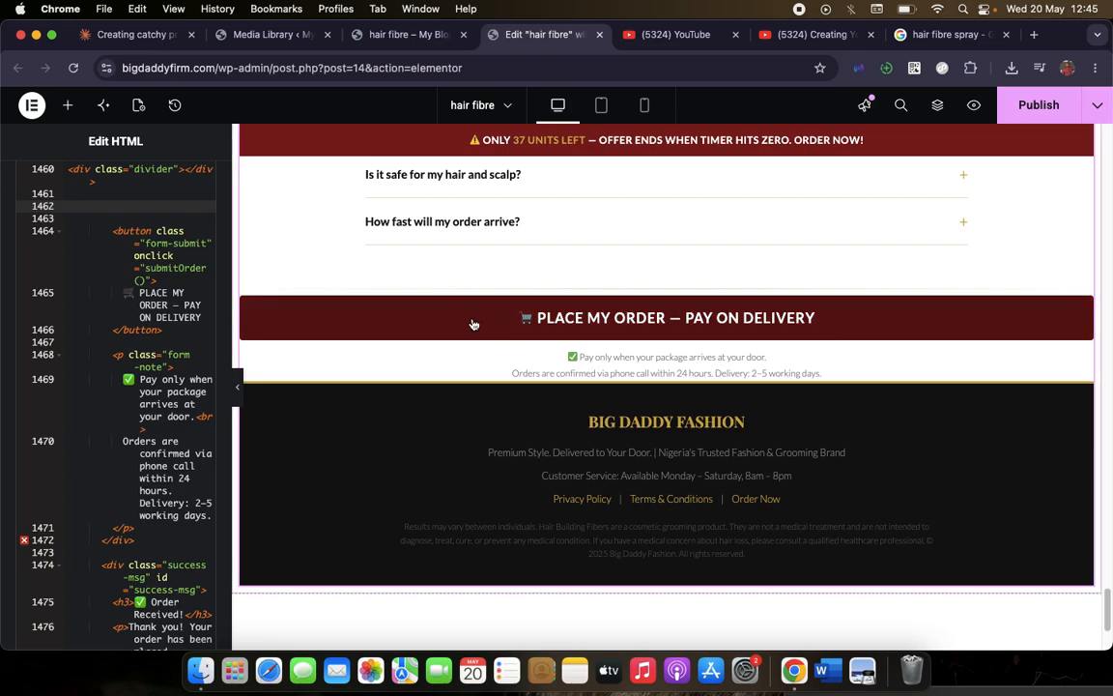
scroll(487, 324, up, 3)
scroll(488, 326, up, 12)
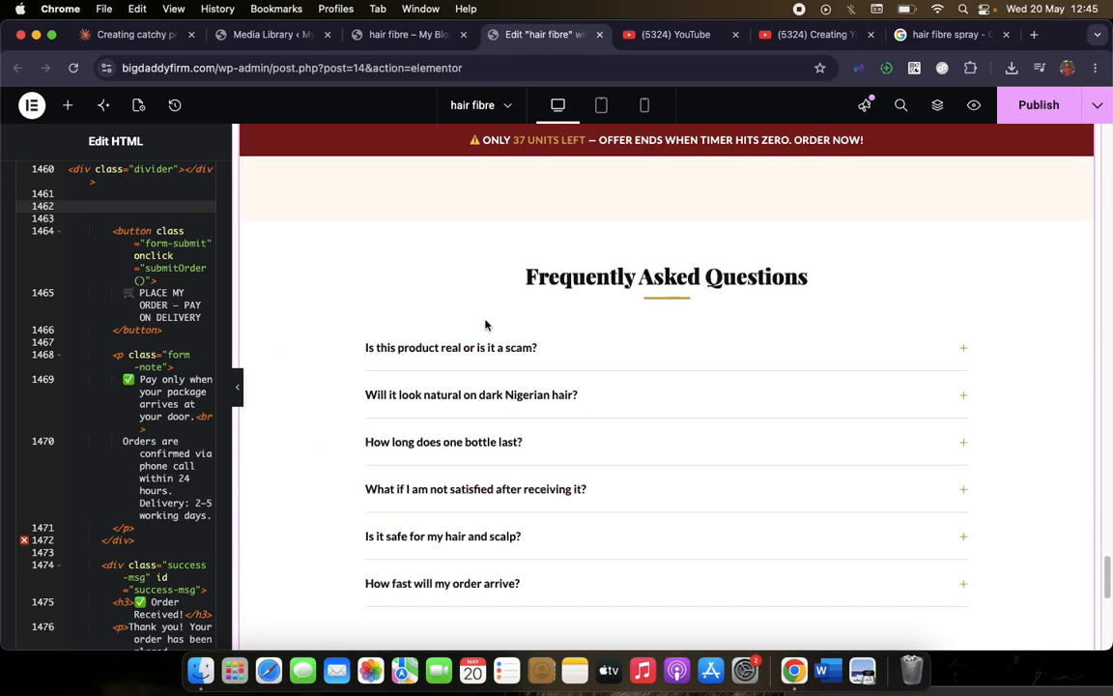
scroll(486, 326, up, 15)
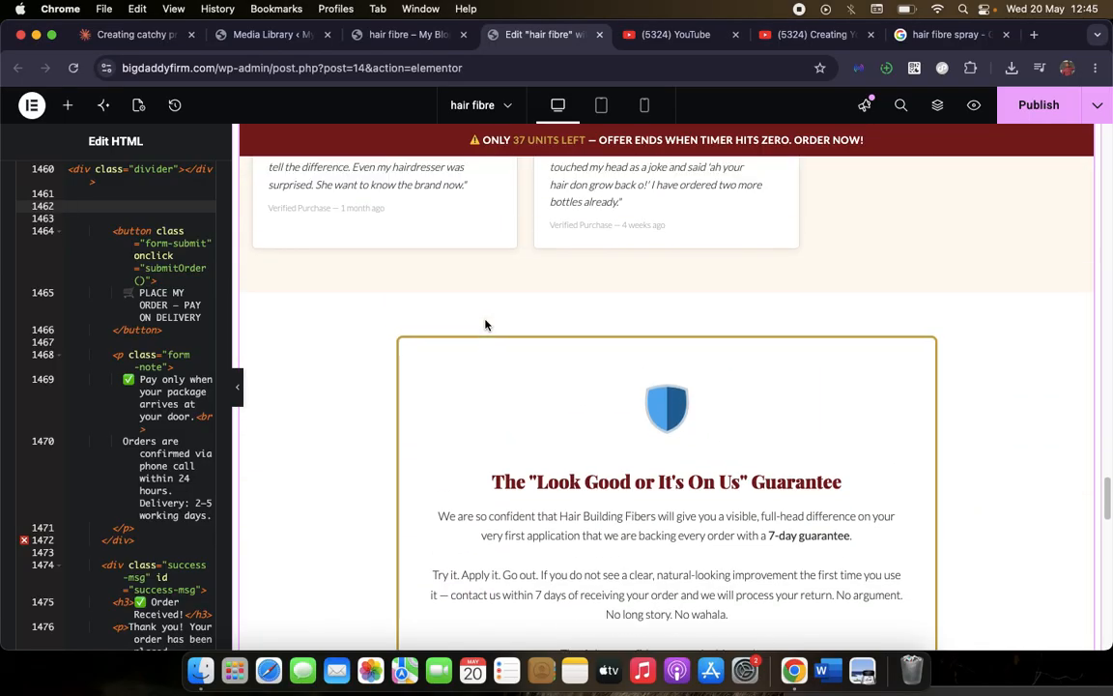
scroll(486, 319, down, 5)
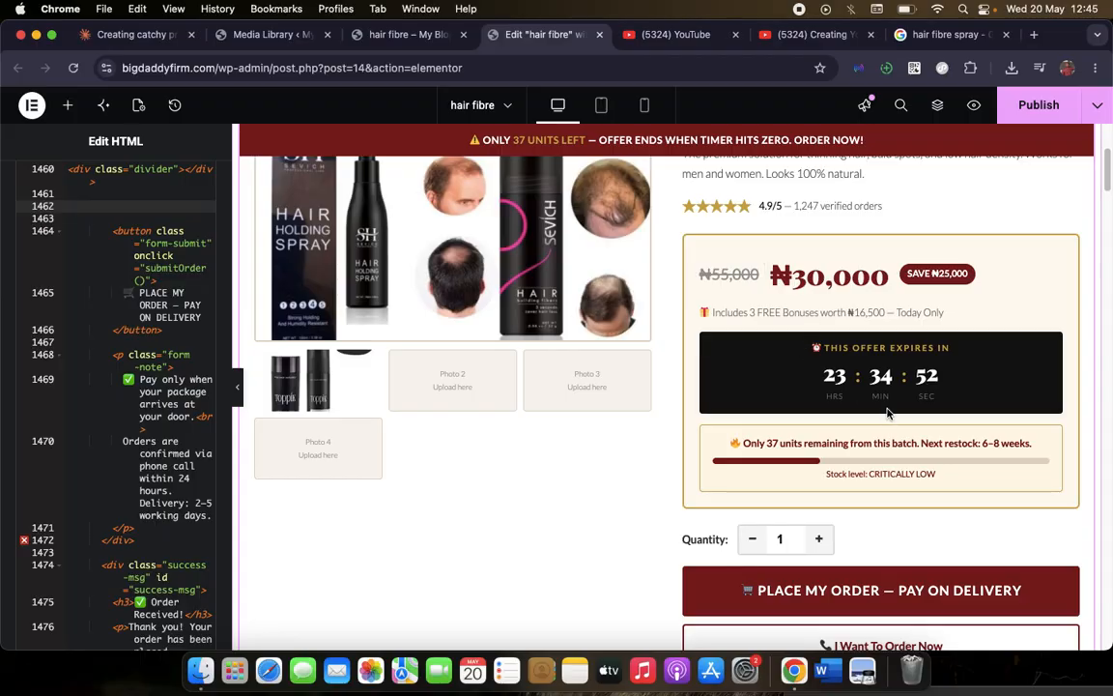
scroll(832, 309, up, 3)
scroll(874, 336, down, 5)
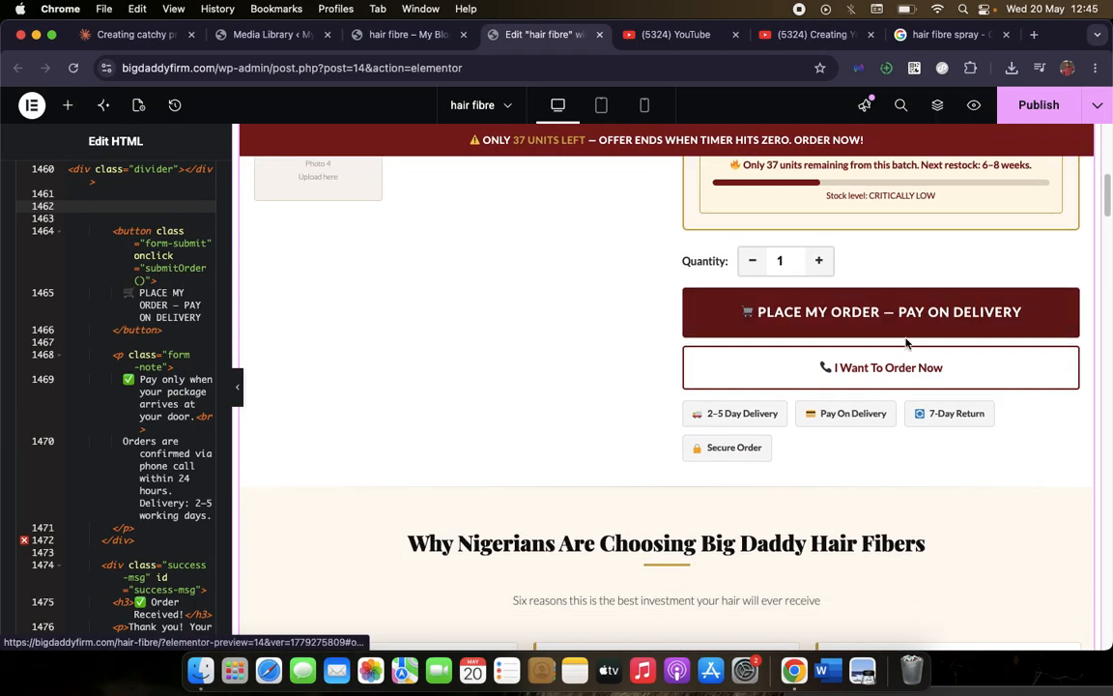
scroll(851, 425, down, 2)
Examine the "What Exactly Is It & How Does It Work?" section, its lifestyle photo placeholder and the Product Specifications table
scroll(845, 433, down, 15)
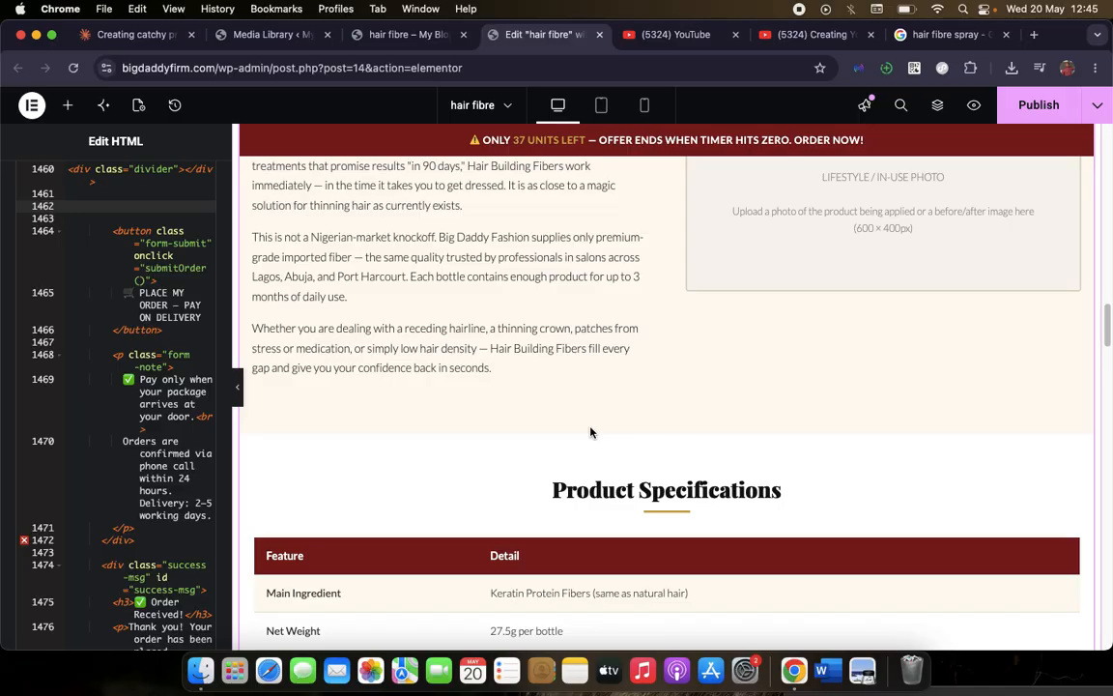
scroll(589, 430, up, 5)
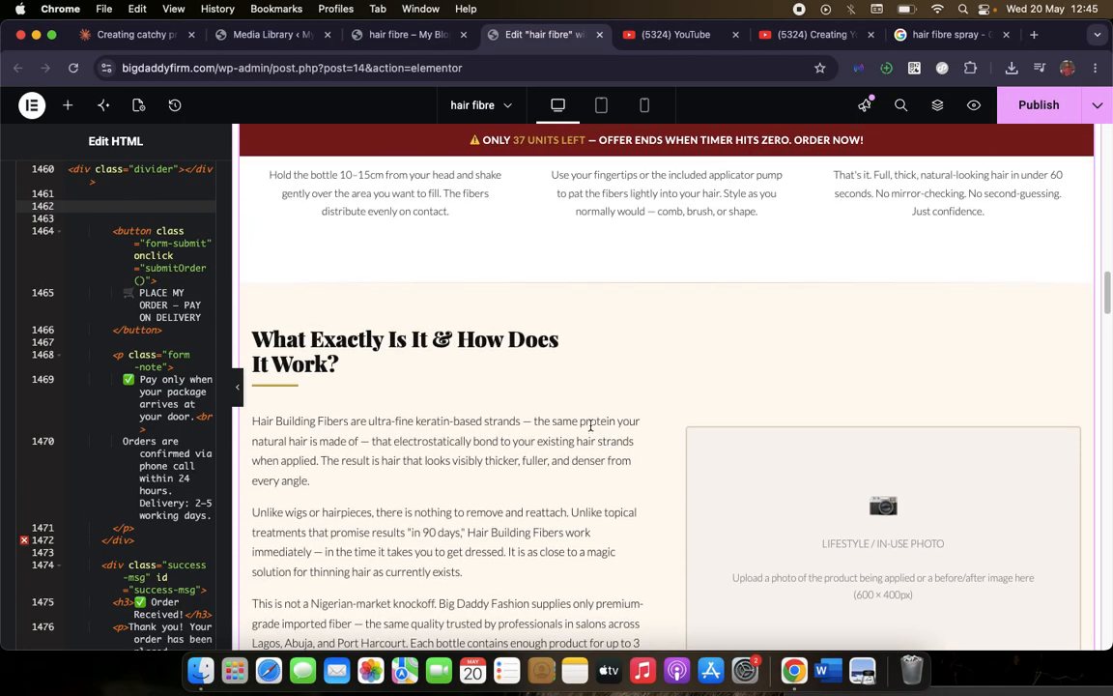
scroll(416, 390, down, 7)
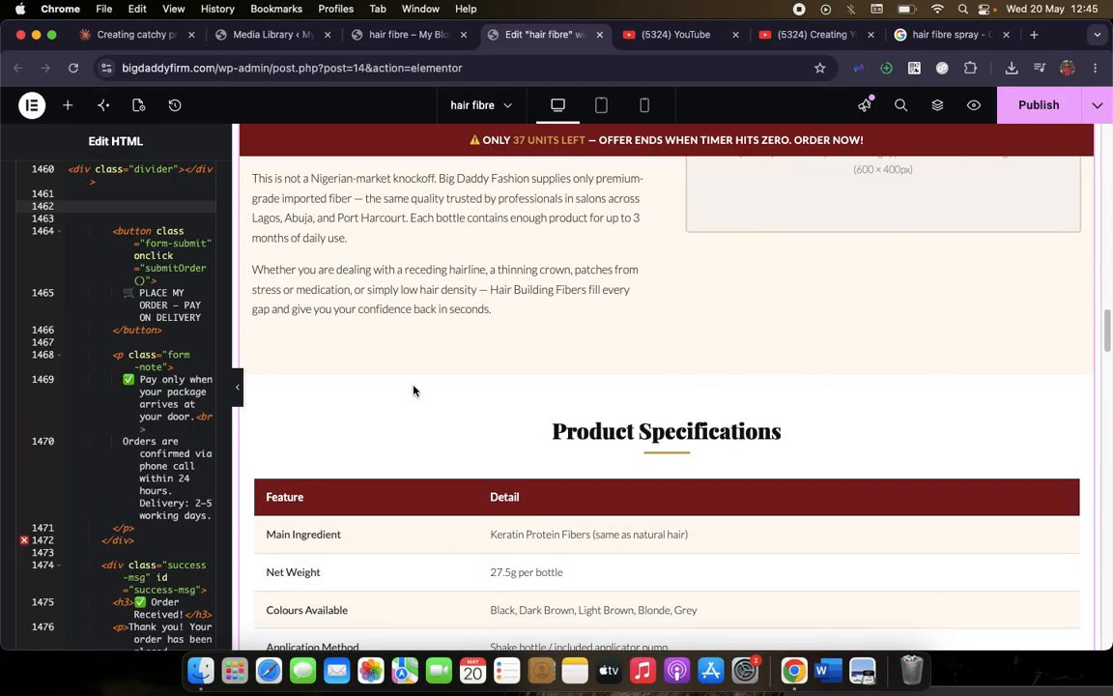
scroll(414, 389, up, 4)
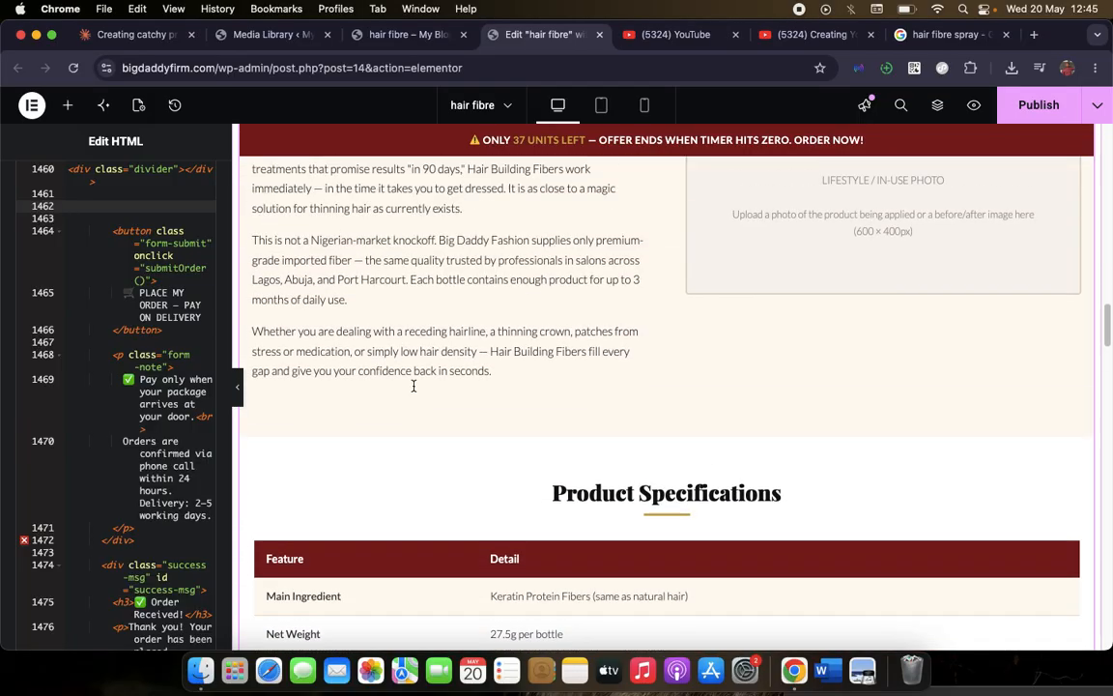
scroll(413, 394, down, 3)
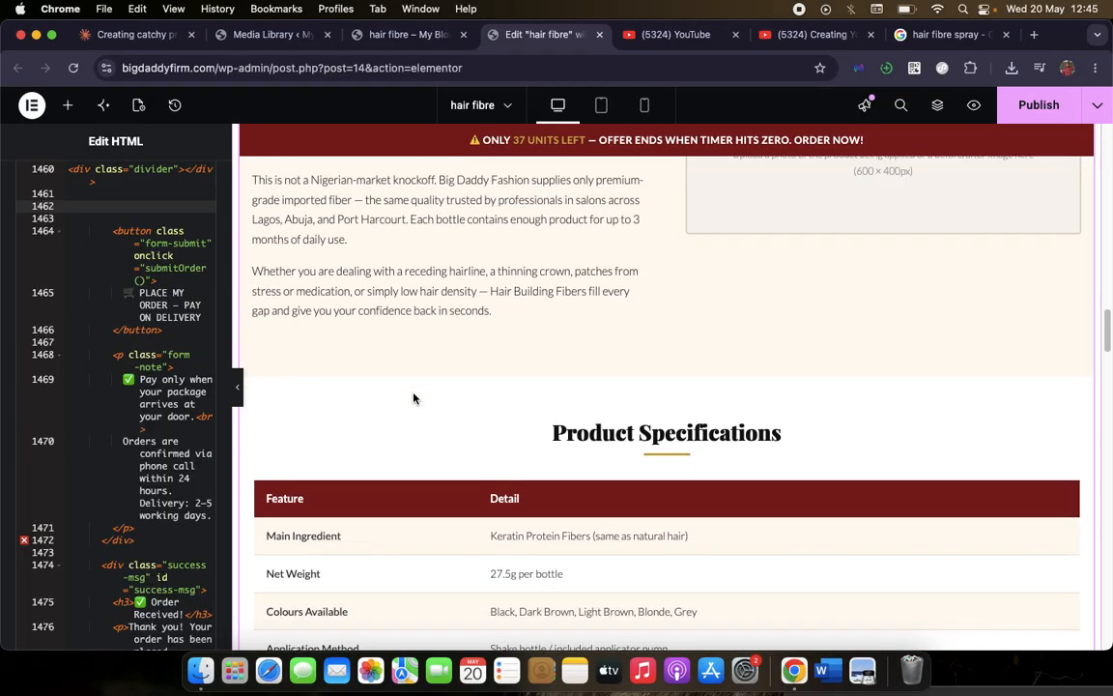
scroll(590, 377, down, 2)
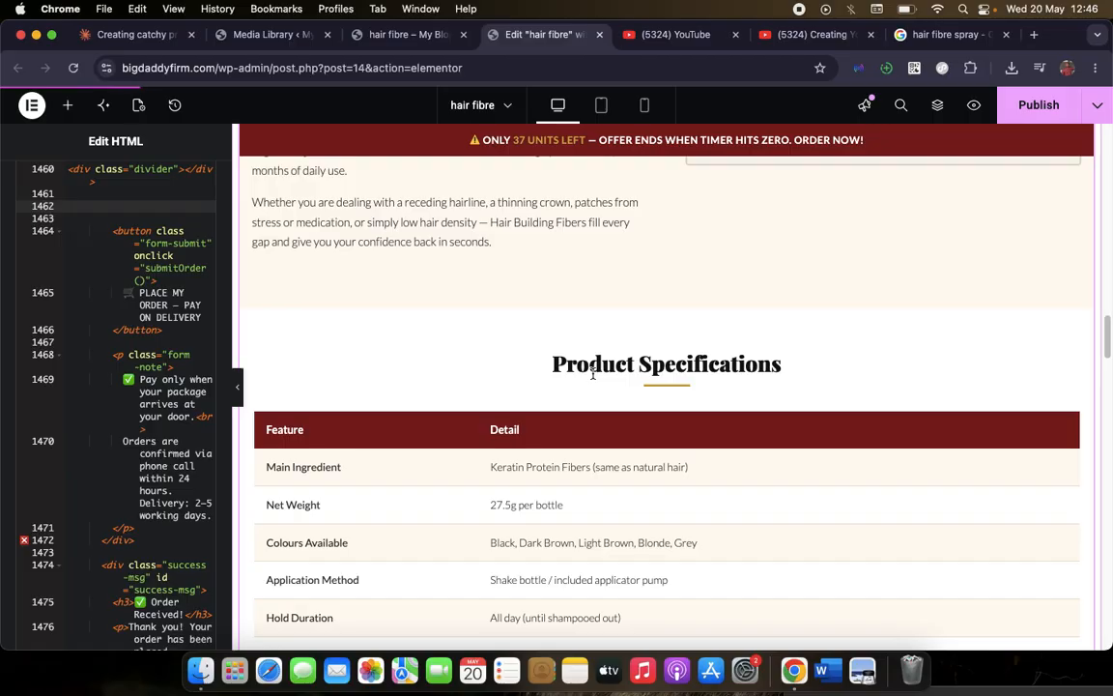
Check the rest of the preview: bonuses, customer reviews, guarantee, FAQ, the bottom pay-on-delivery button and the footer
scroll(593, 373, down, 1)
scroll(593, 375, down, 20)
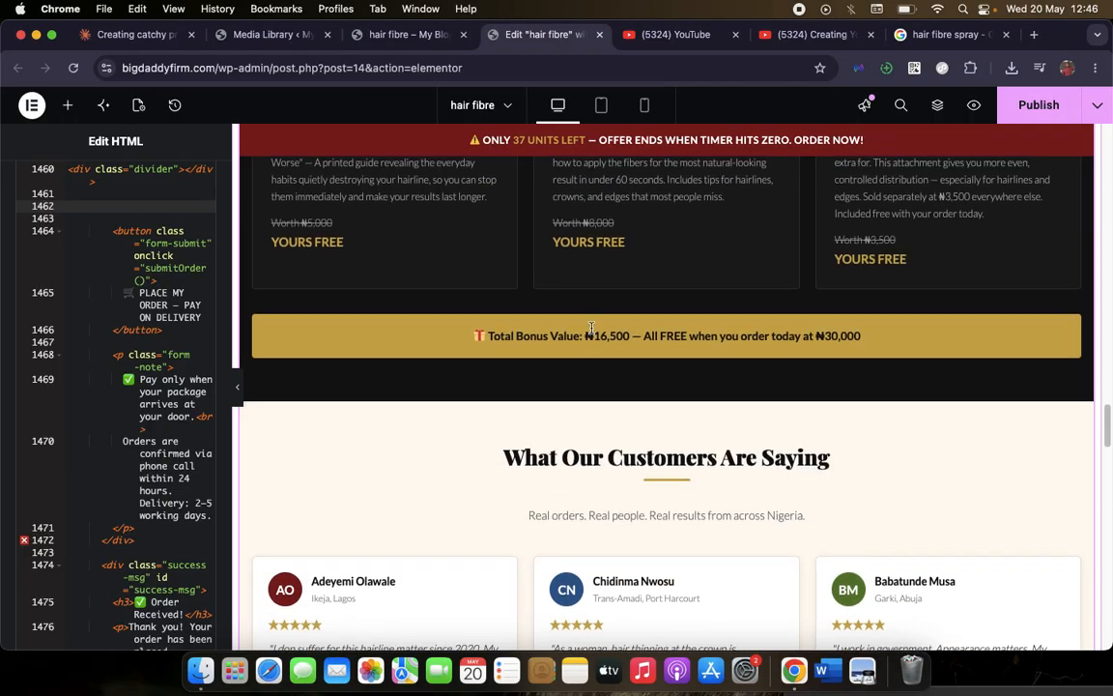
scroll(593, 375, down, 15)
scroll(591, 333, up, 12)
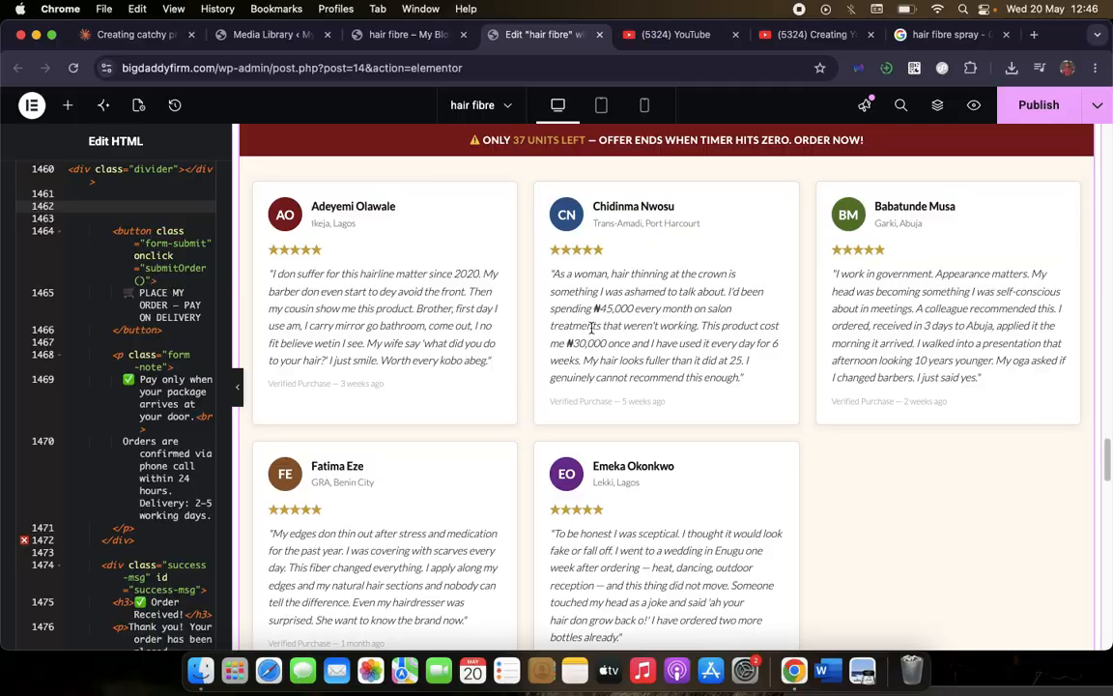
scroll(592, 332, down, 3)
scroll(591, 332, down, 3)
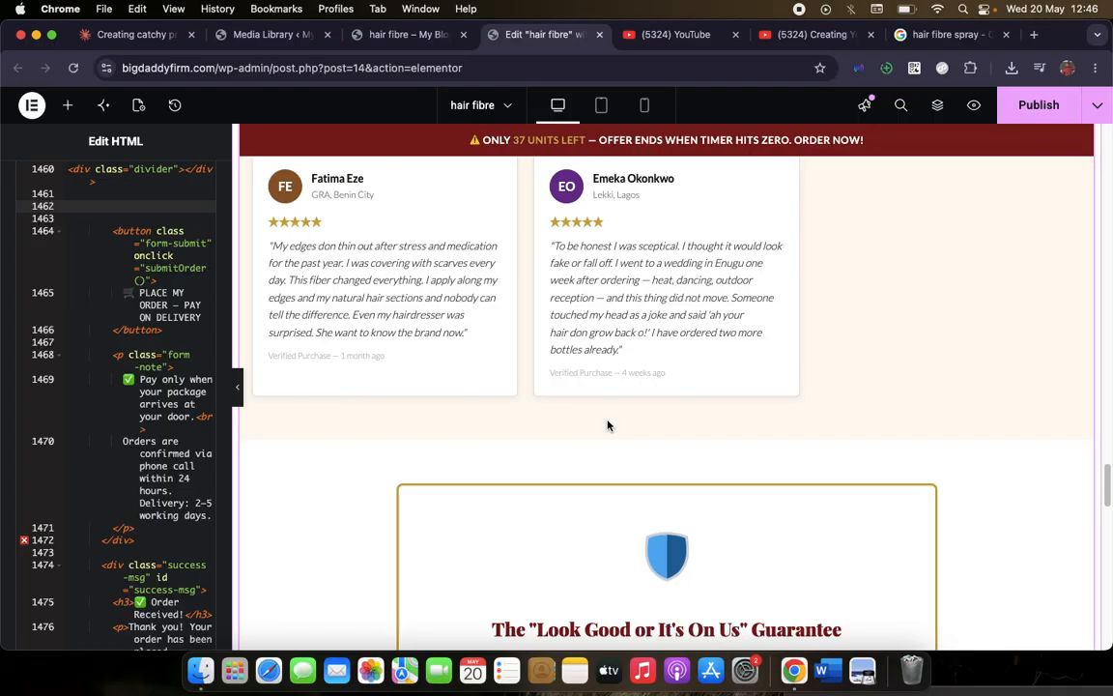
scroll(607, 425, down, 20)
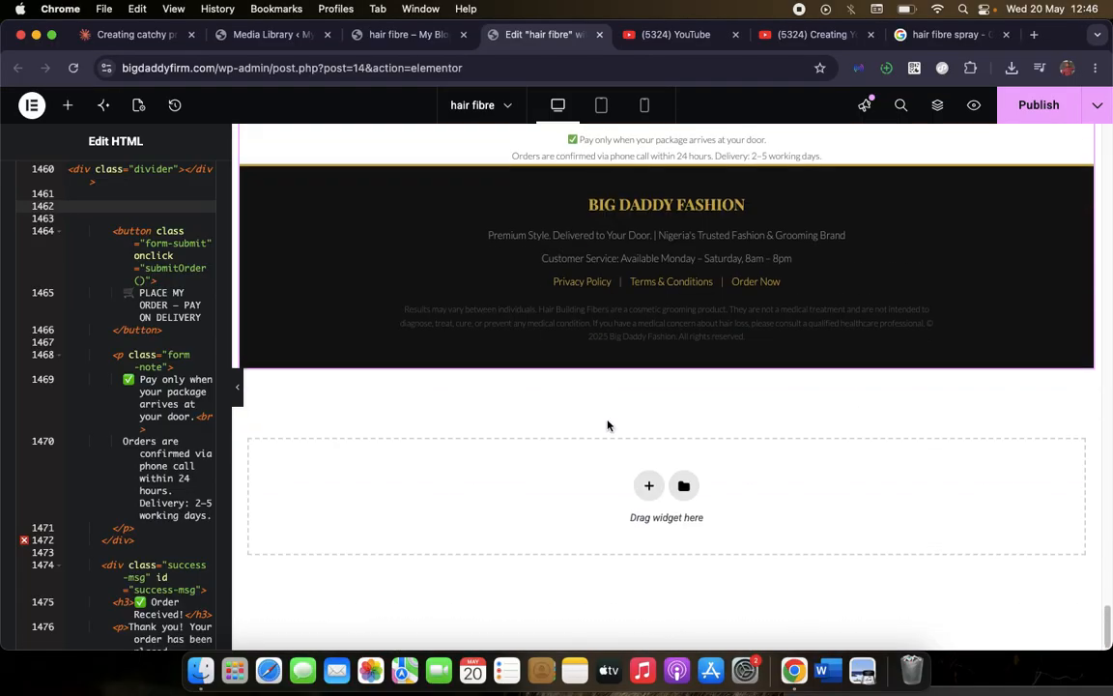
scroll(607, 426, up, 5)
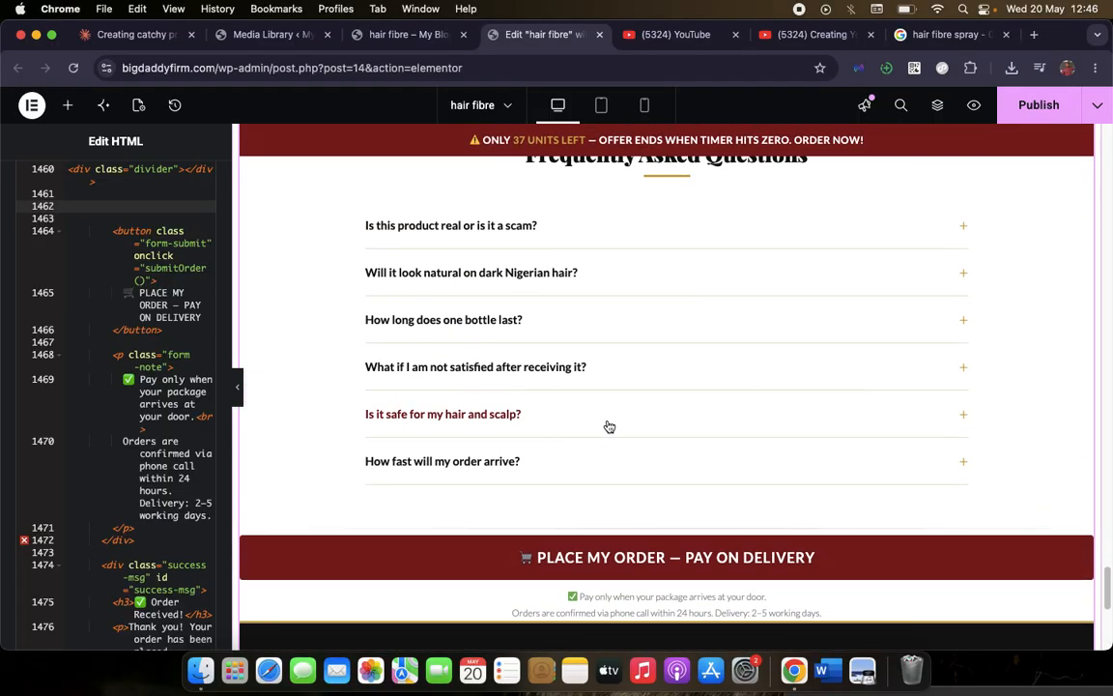
scroll(609, 427, down, 5)
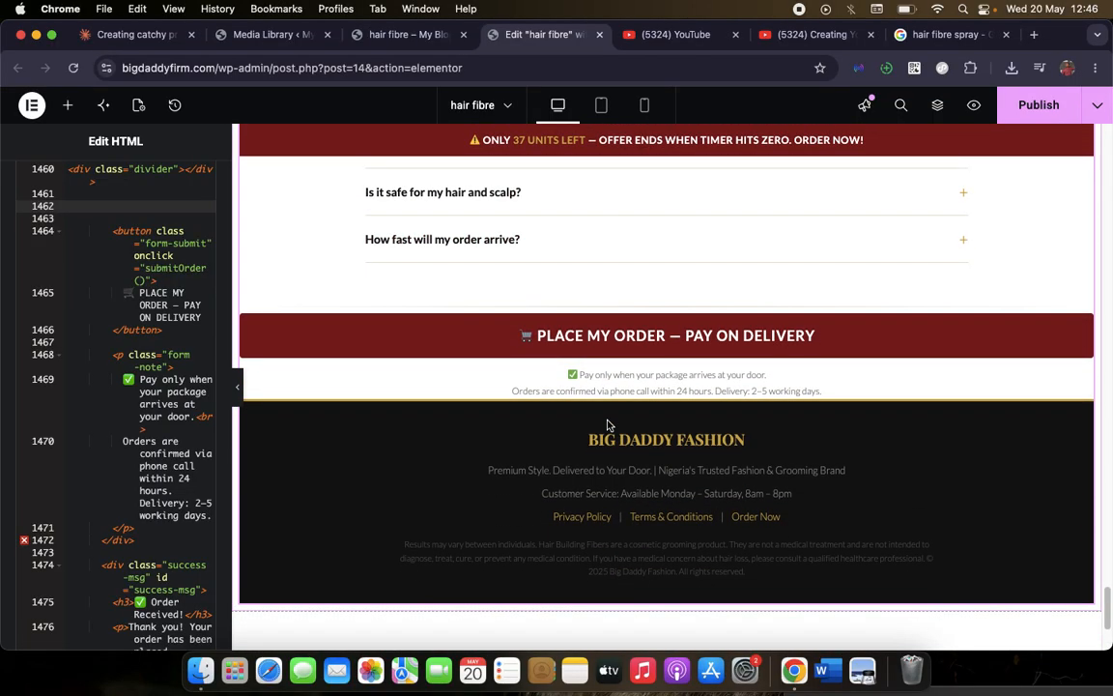
Recheck the page preview from the product order buttons through the six benefits, specifications, bonuses and delivery information, then the customer reviews
scroll(607, 425, up, 3)
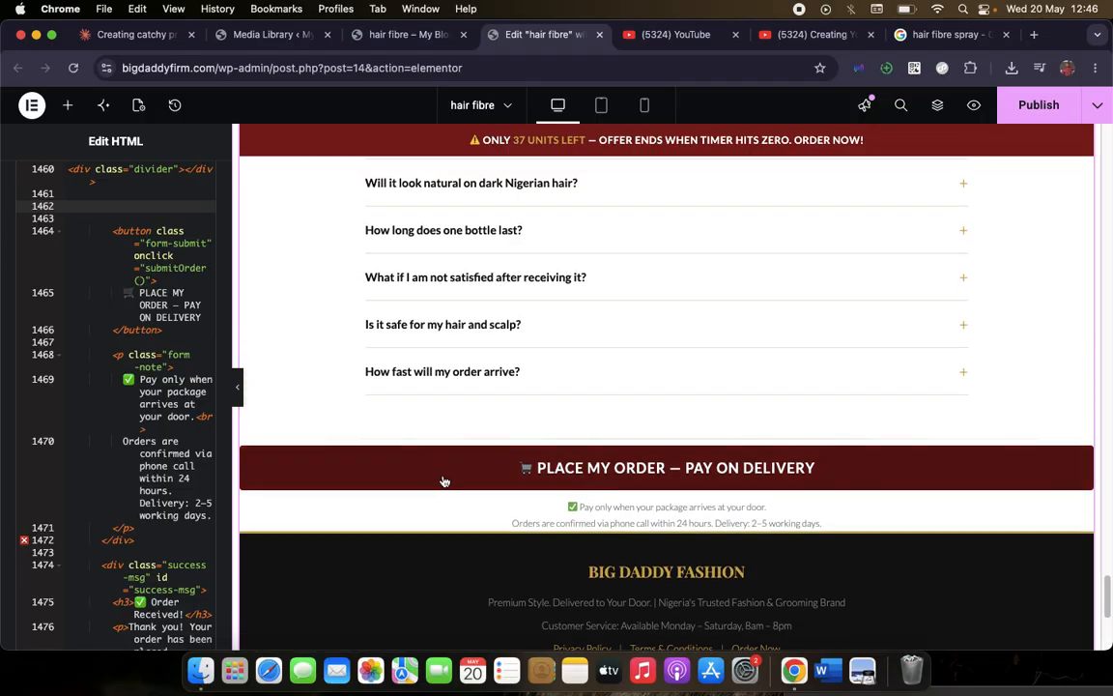
scroll(584, 219, up, 5)
scroll(584, 218, up, 15)
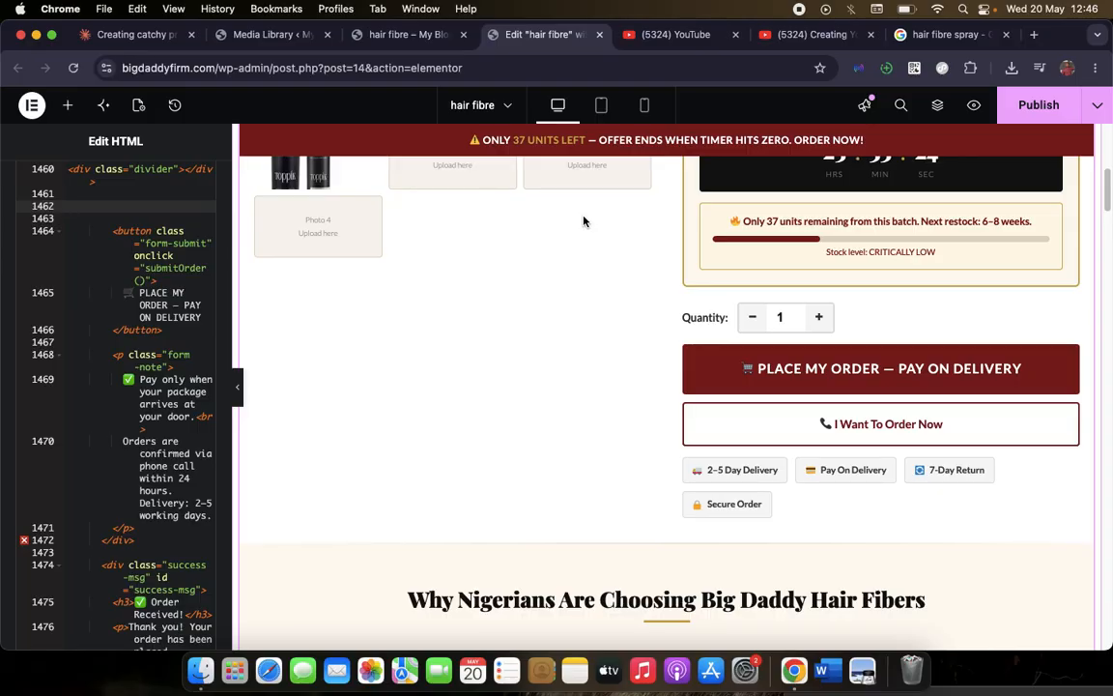
scroll(684, 518, down, 8)
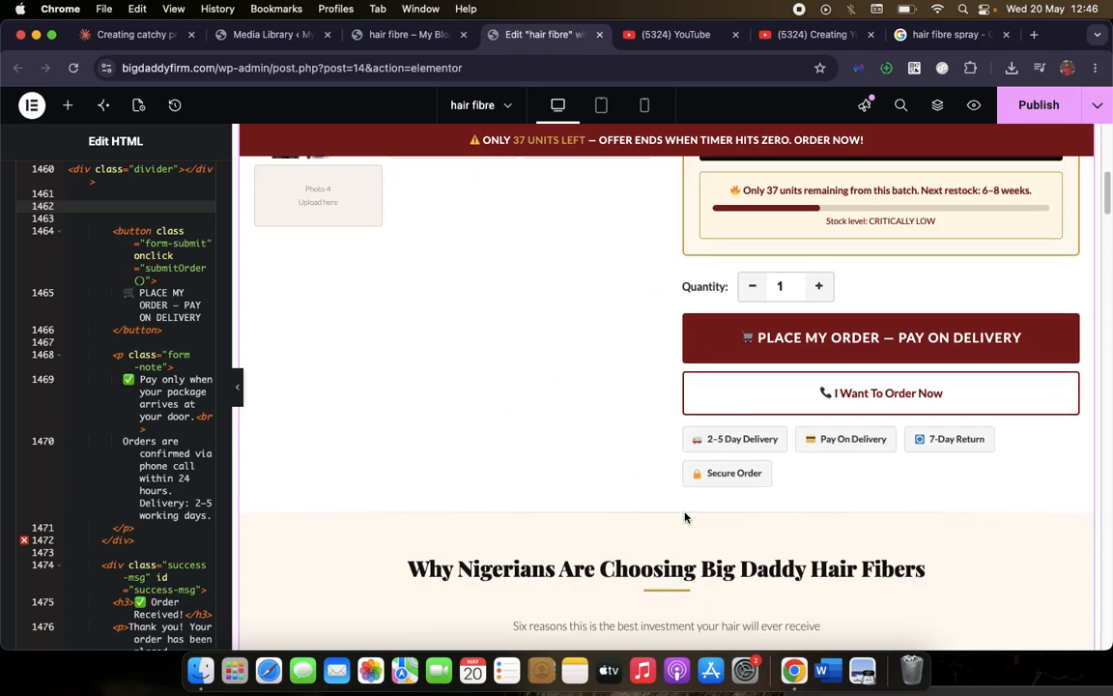
scroll(684, 517, down, 1)
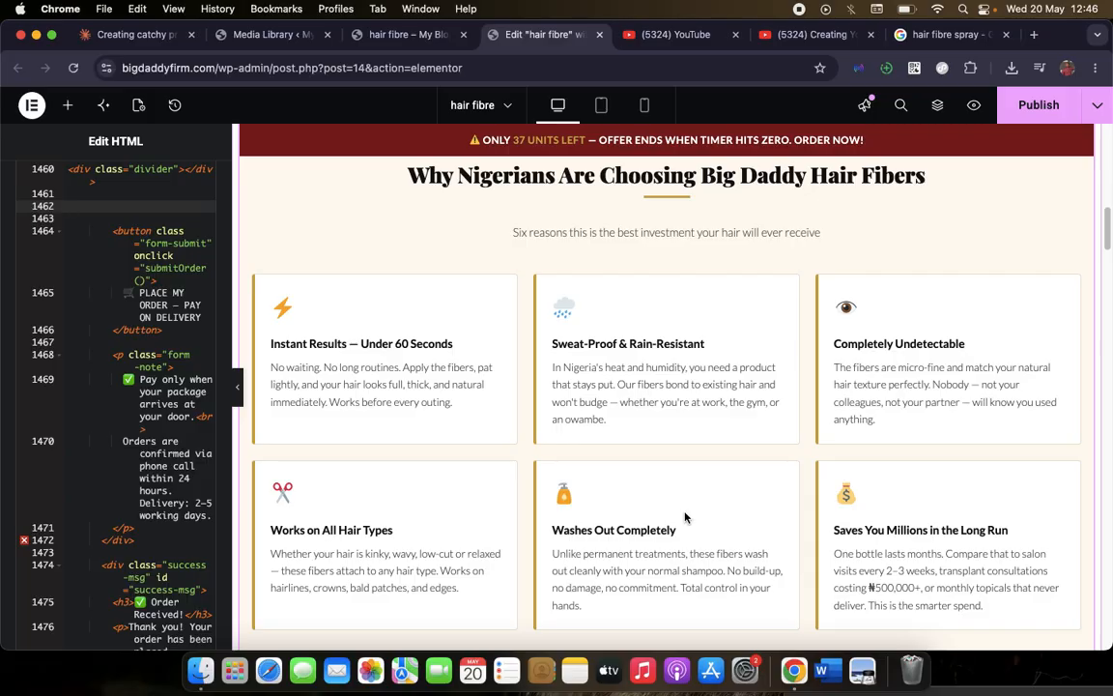
scroll(685, 517, down, 20)
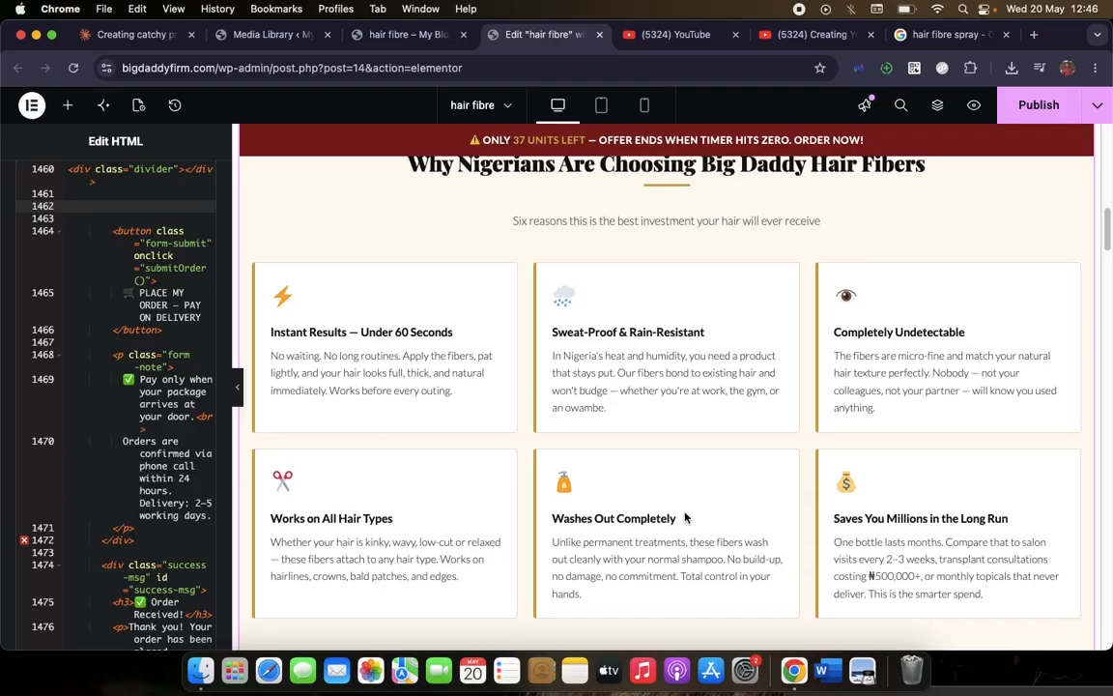
scroll(684, 517, down, 12)
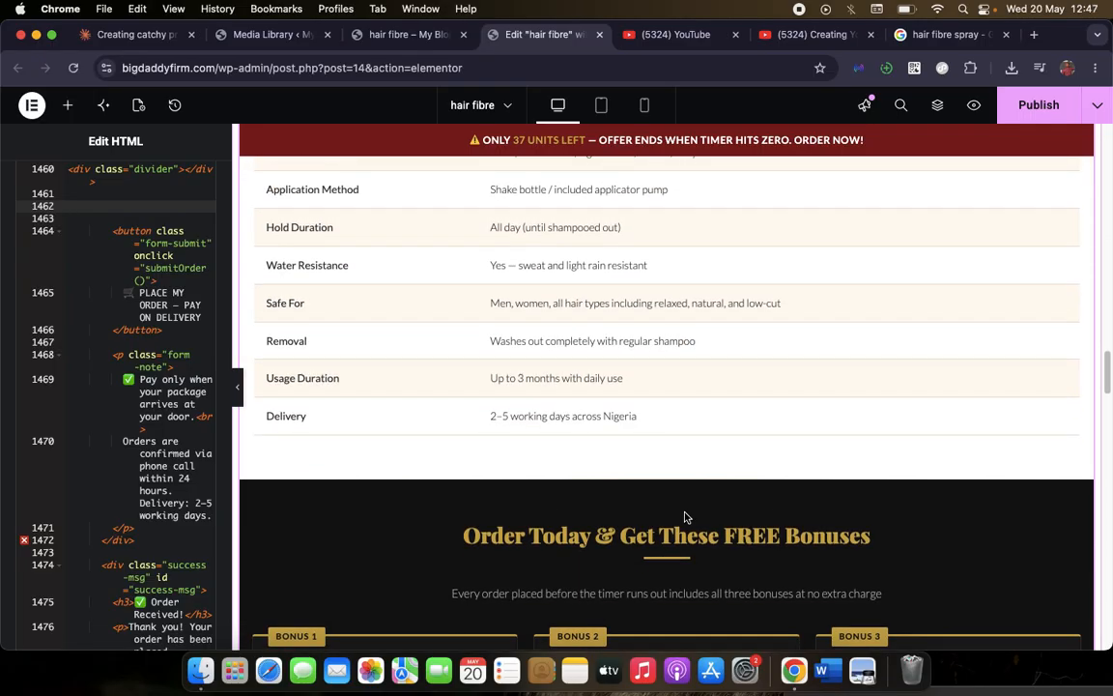
scroll(684, 517, down, 12)
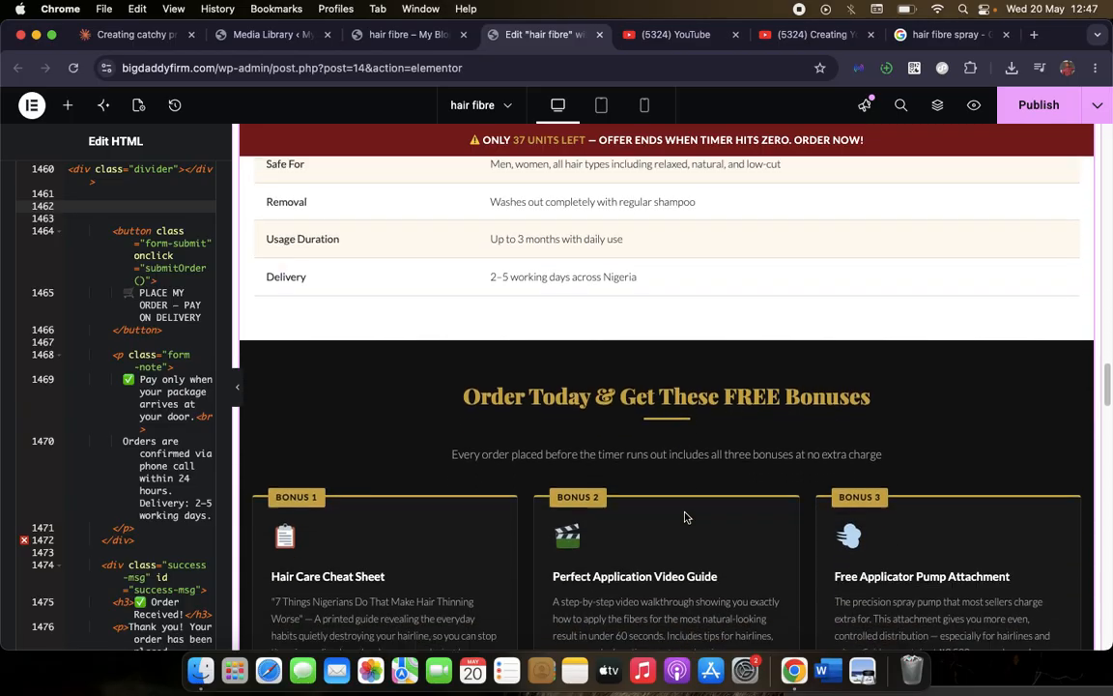
scroll(684, 512, down, 15)
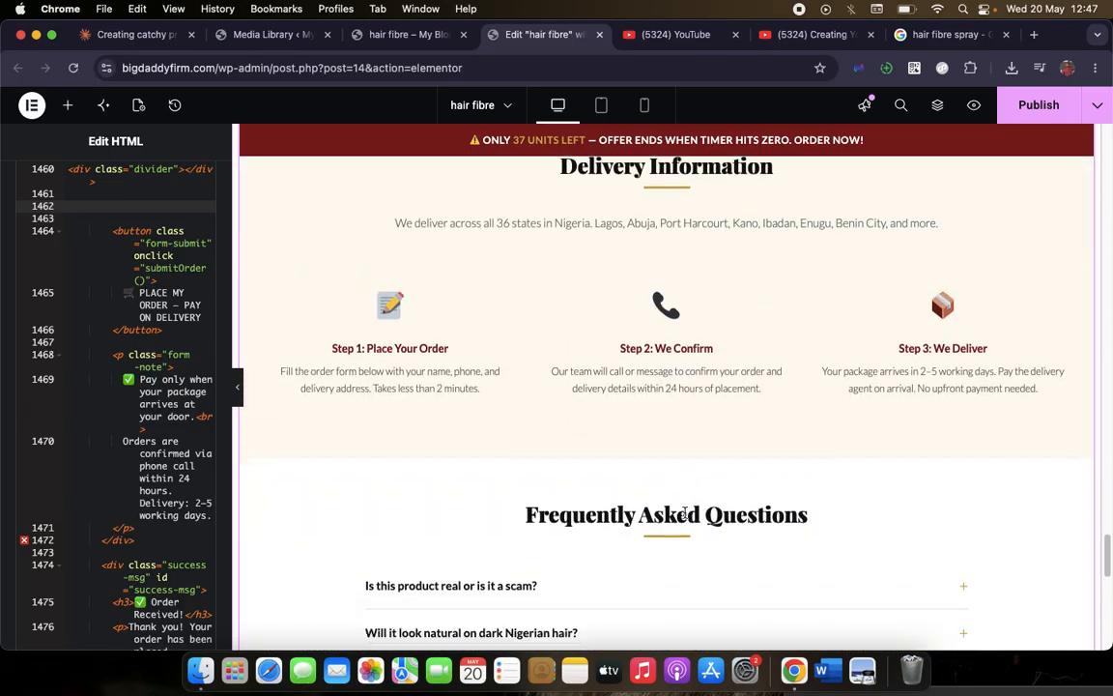
scroll(686, 519, up, 15)
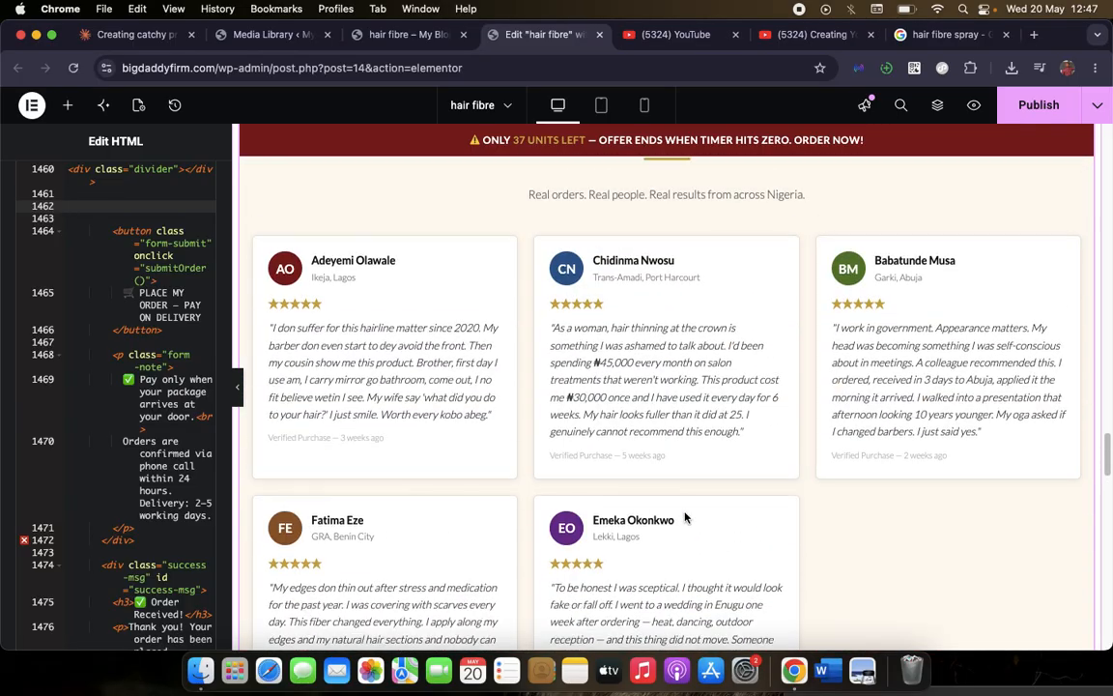